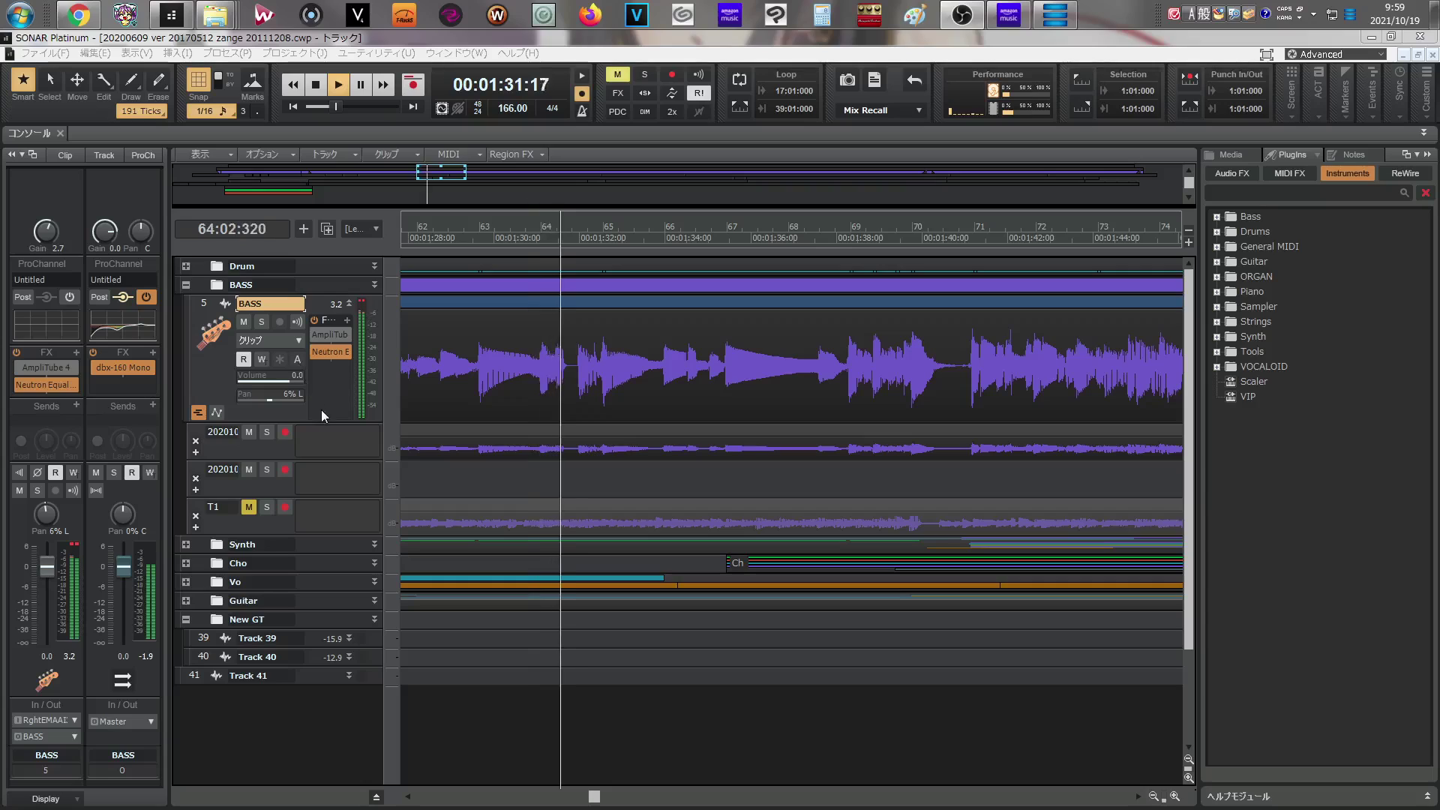
- Bring up the full console, find the BASS bus and audition it briefly in solo
double_click(37, 133)
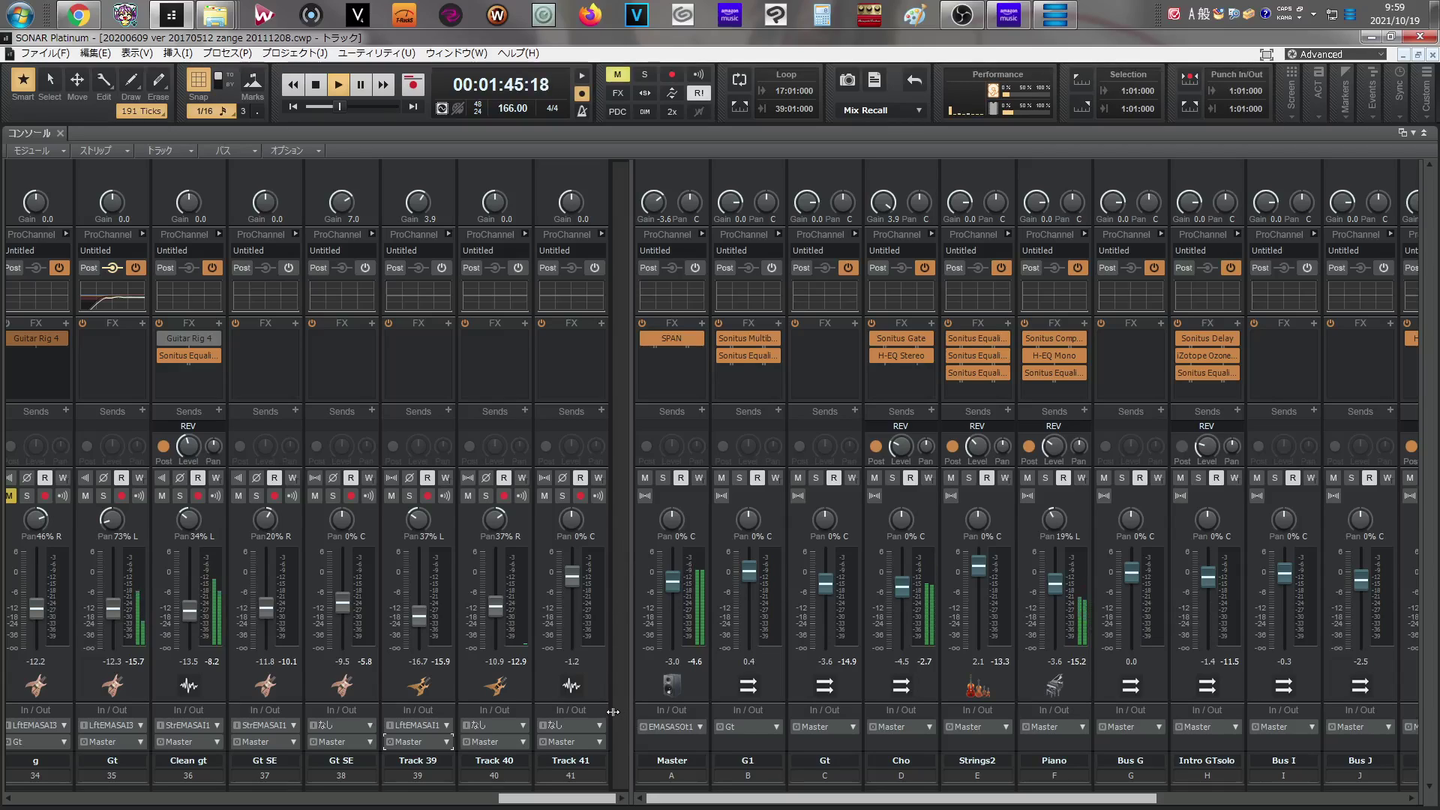
left_click_drag(684, 804, 949, 802)
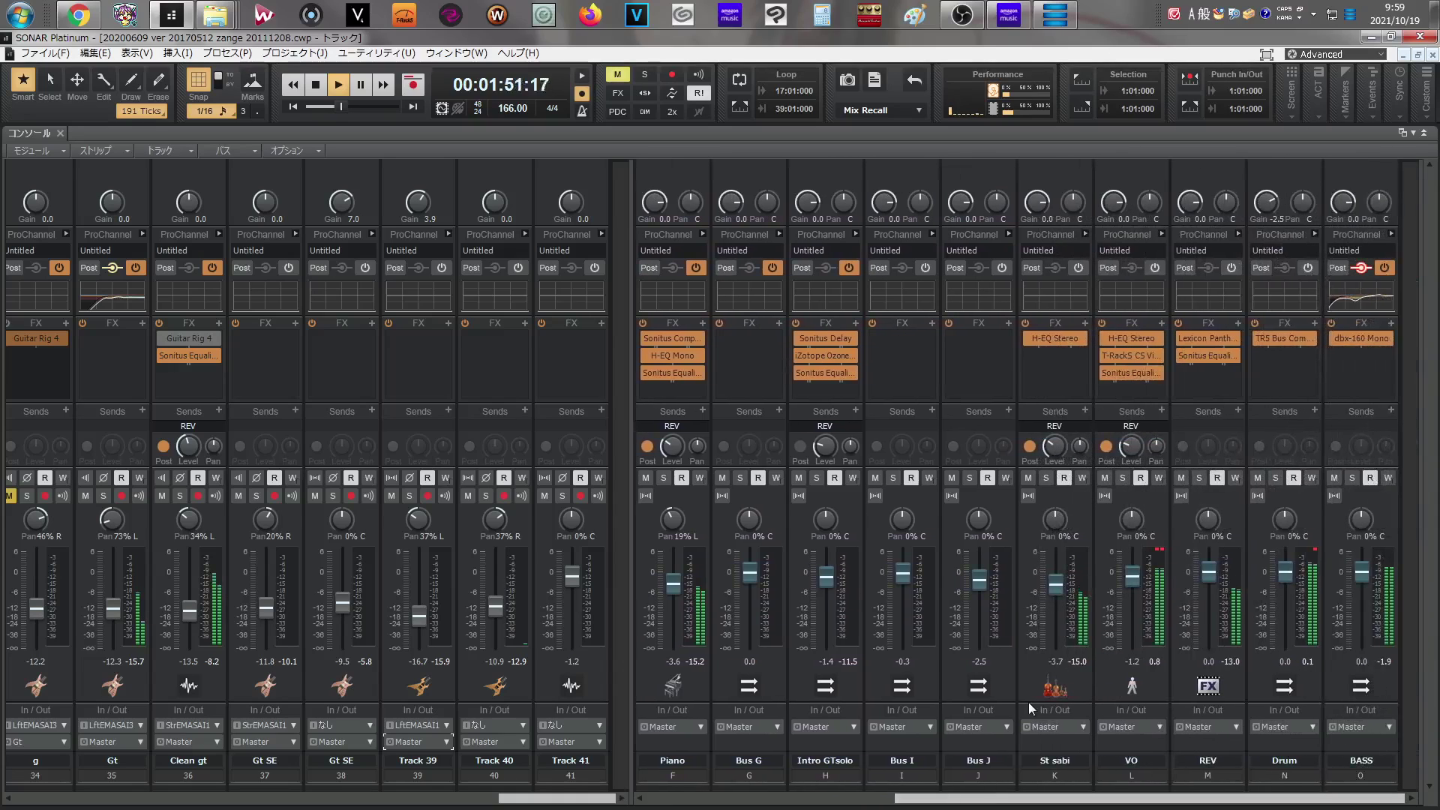
left_click(1353, 478)
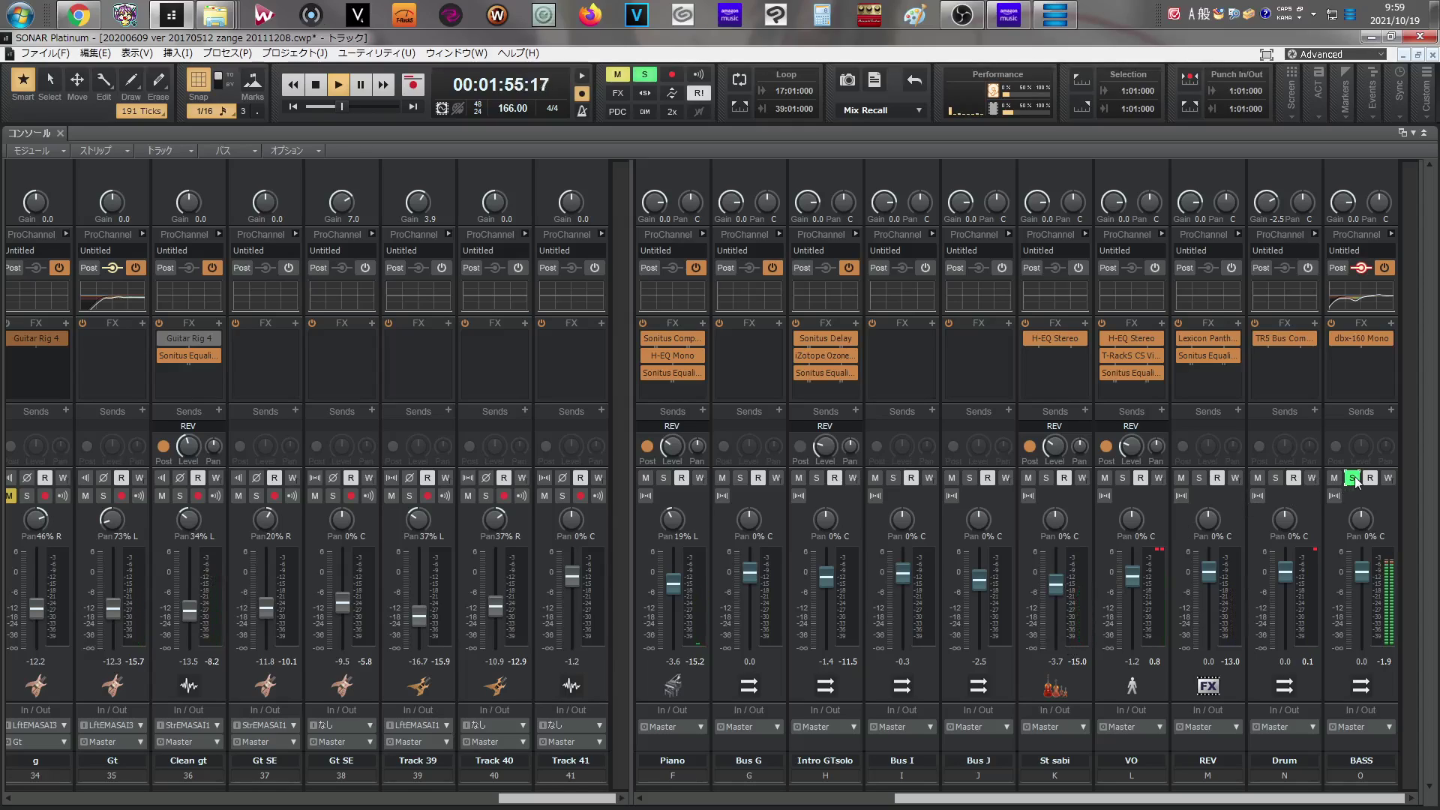
left_click(1354, 475)
- Insert the Neutron Equalizer on the BASS bus and place its window over the middle of the console
right_click(1348, 368)
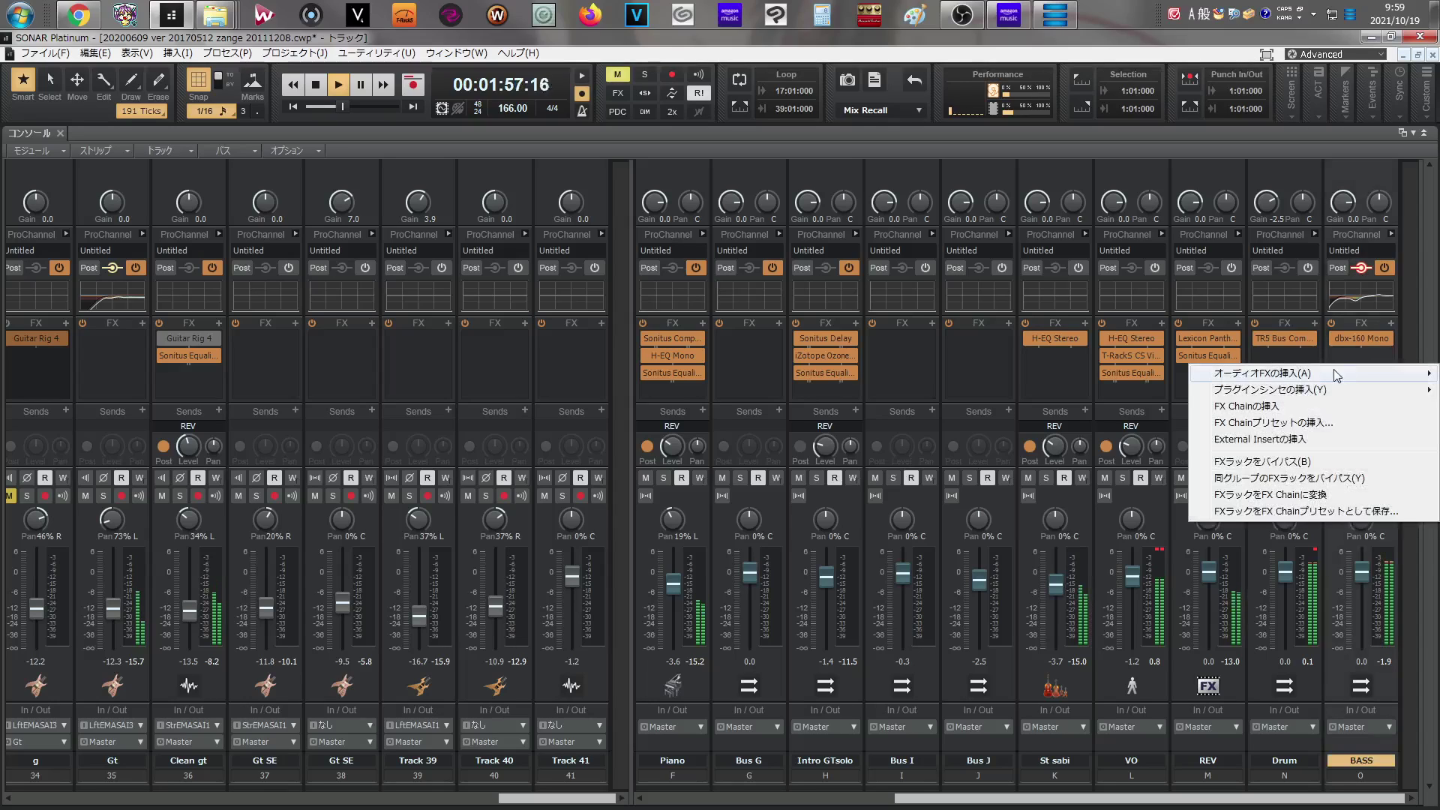
mouse_move(1276, 381)
mouse_move(1119, 386)
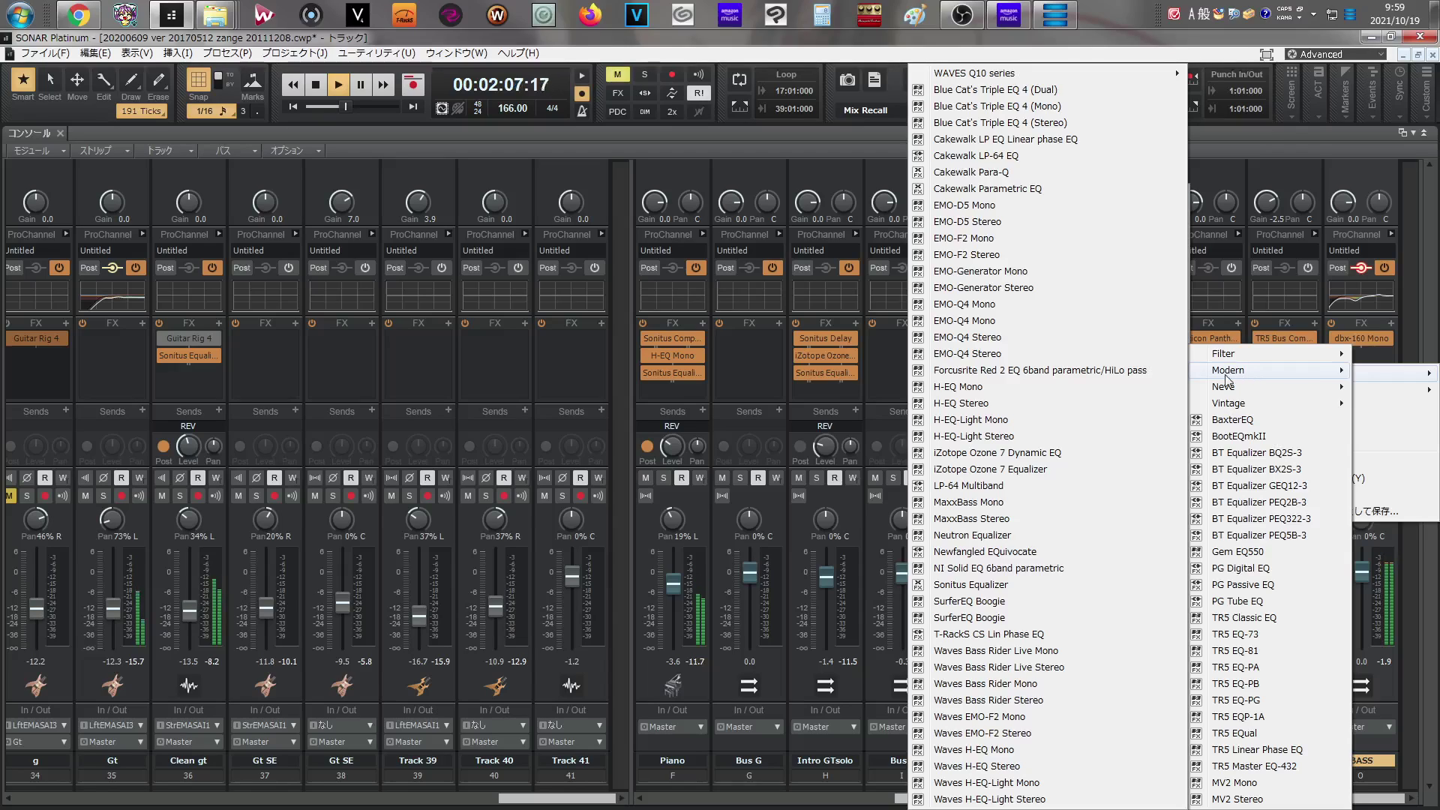
left_click(1008, 536)
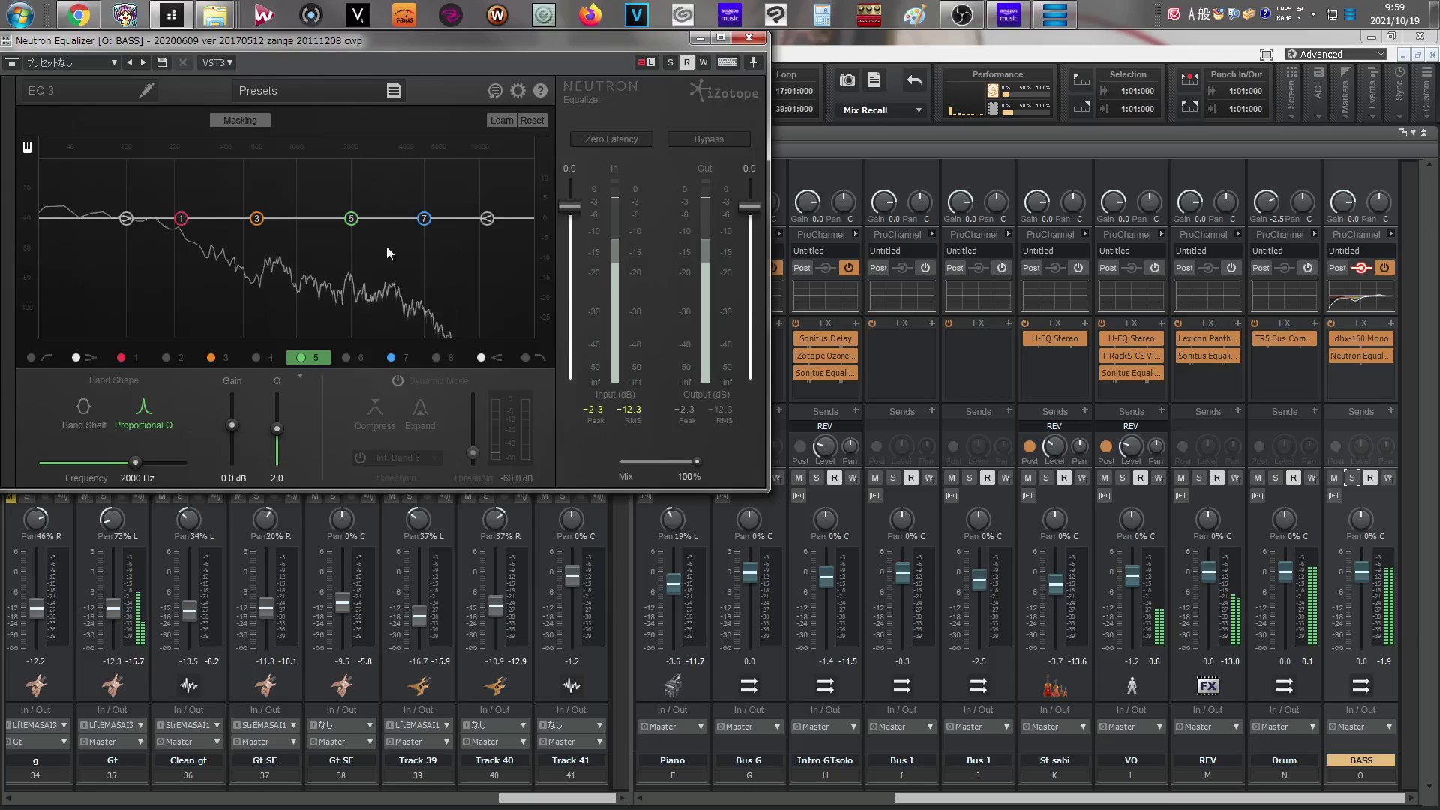
left_click_drag(438, 43, 795, 145)
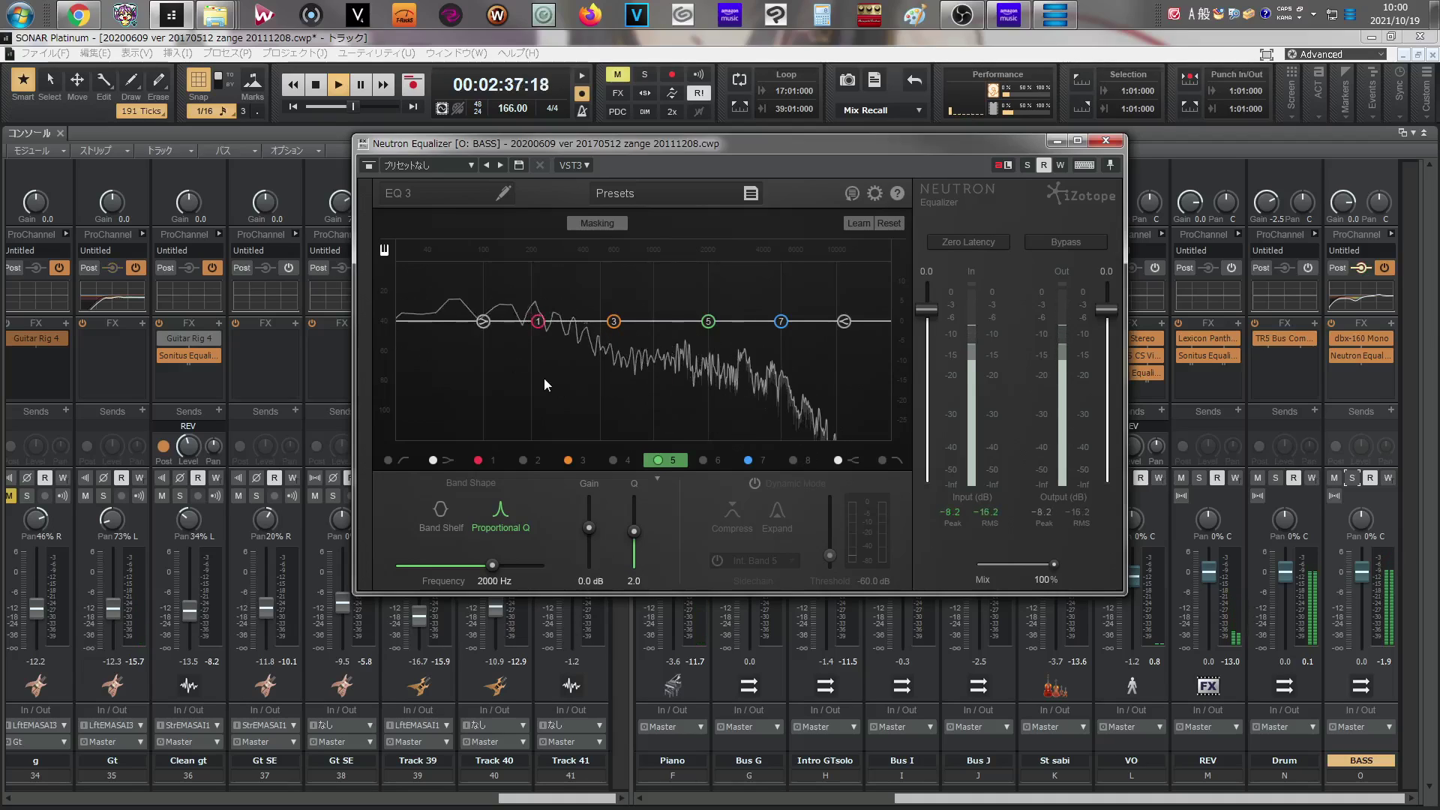
- Cut the BASS bus lows with a low shelf at 55 Hz, -5.5 dB, and band 1 at 70 Hz, -4.4 dB
left_click_drag(482, 322, 445, 343)
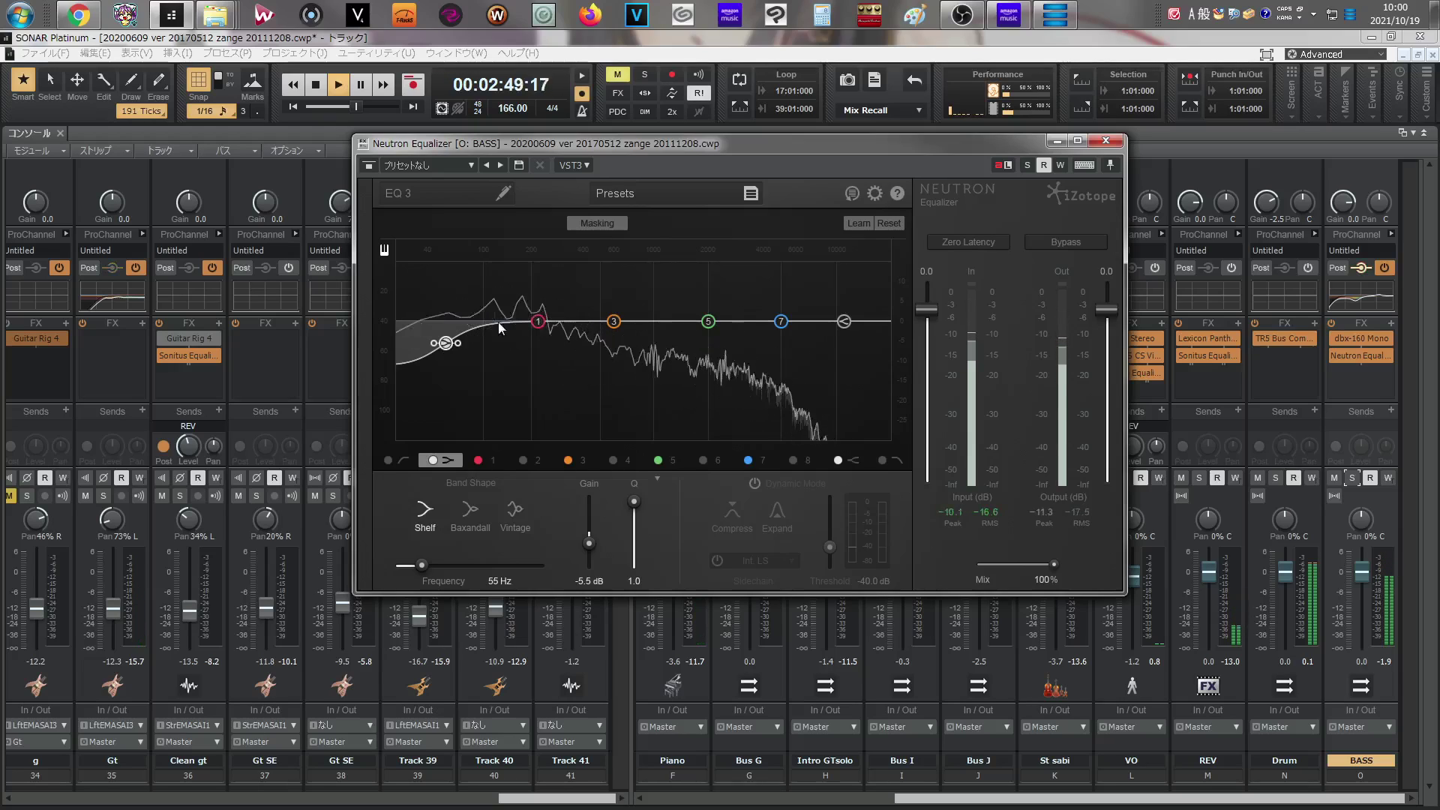
left_click_drag(541, 325, 501, 332)
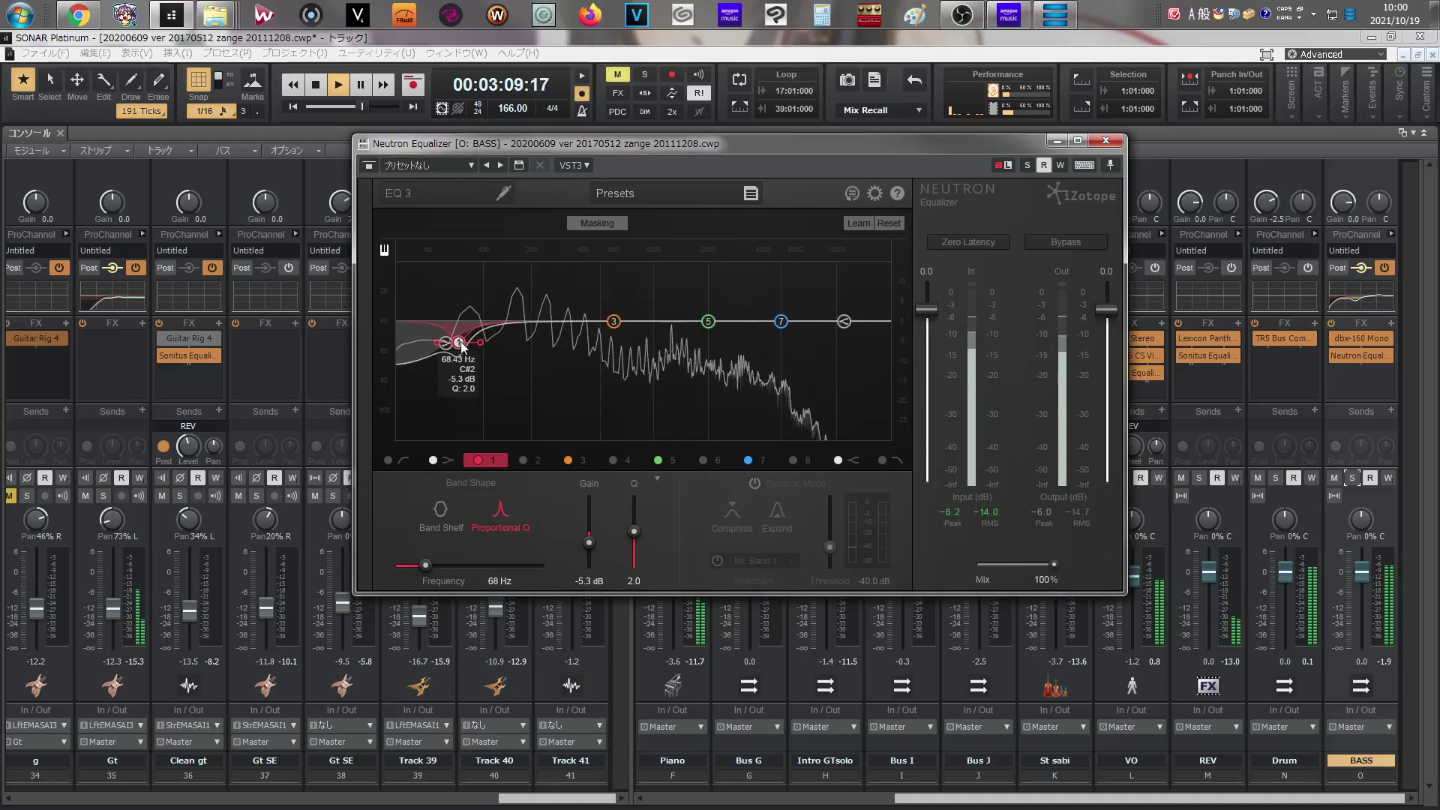
left_click_drag(462, 346, 464, 343)
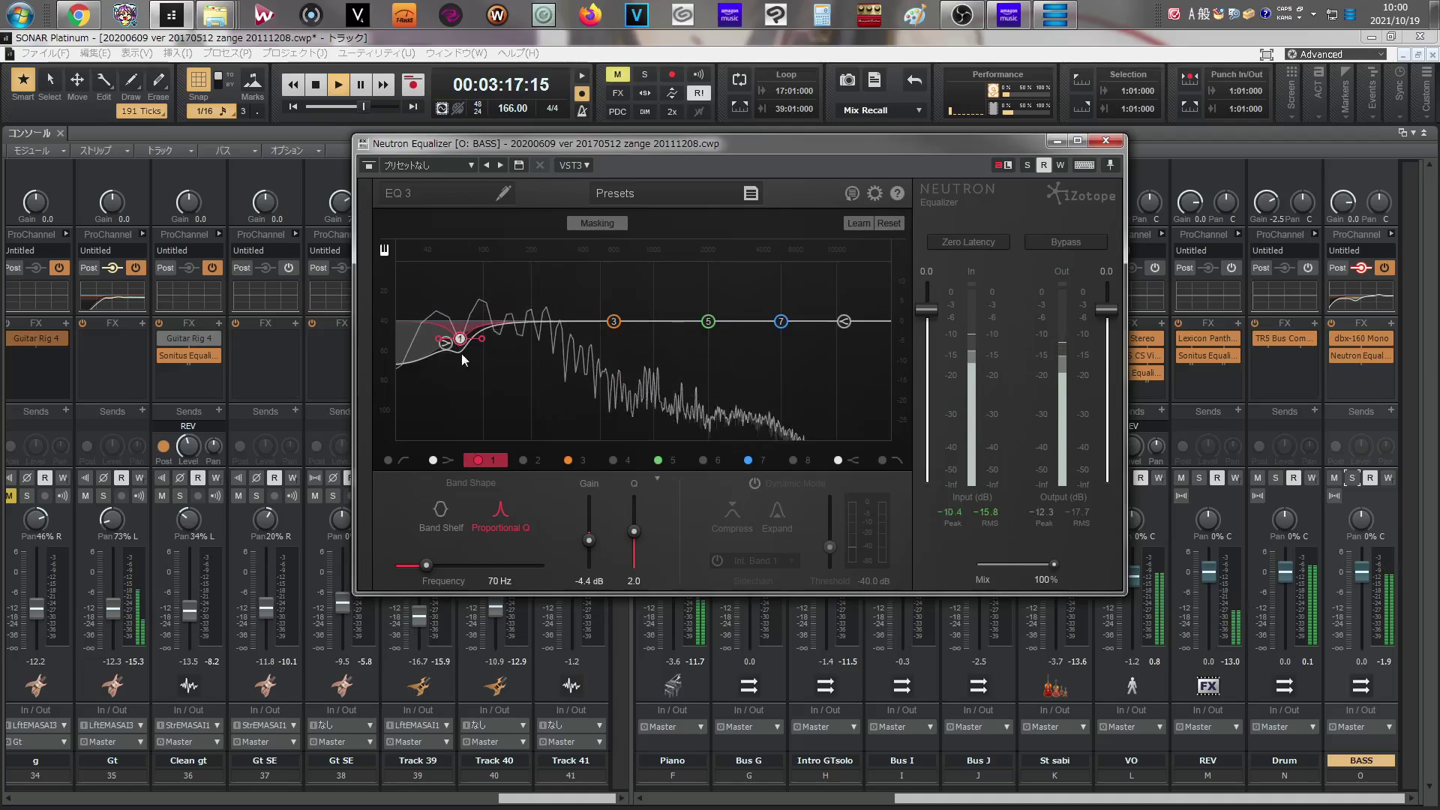
- Compare the bass sound with equalizer band 1 bypassed and active, leaving the band on
left_click(480, 461)
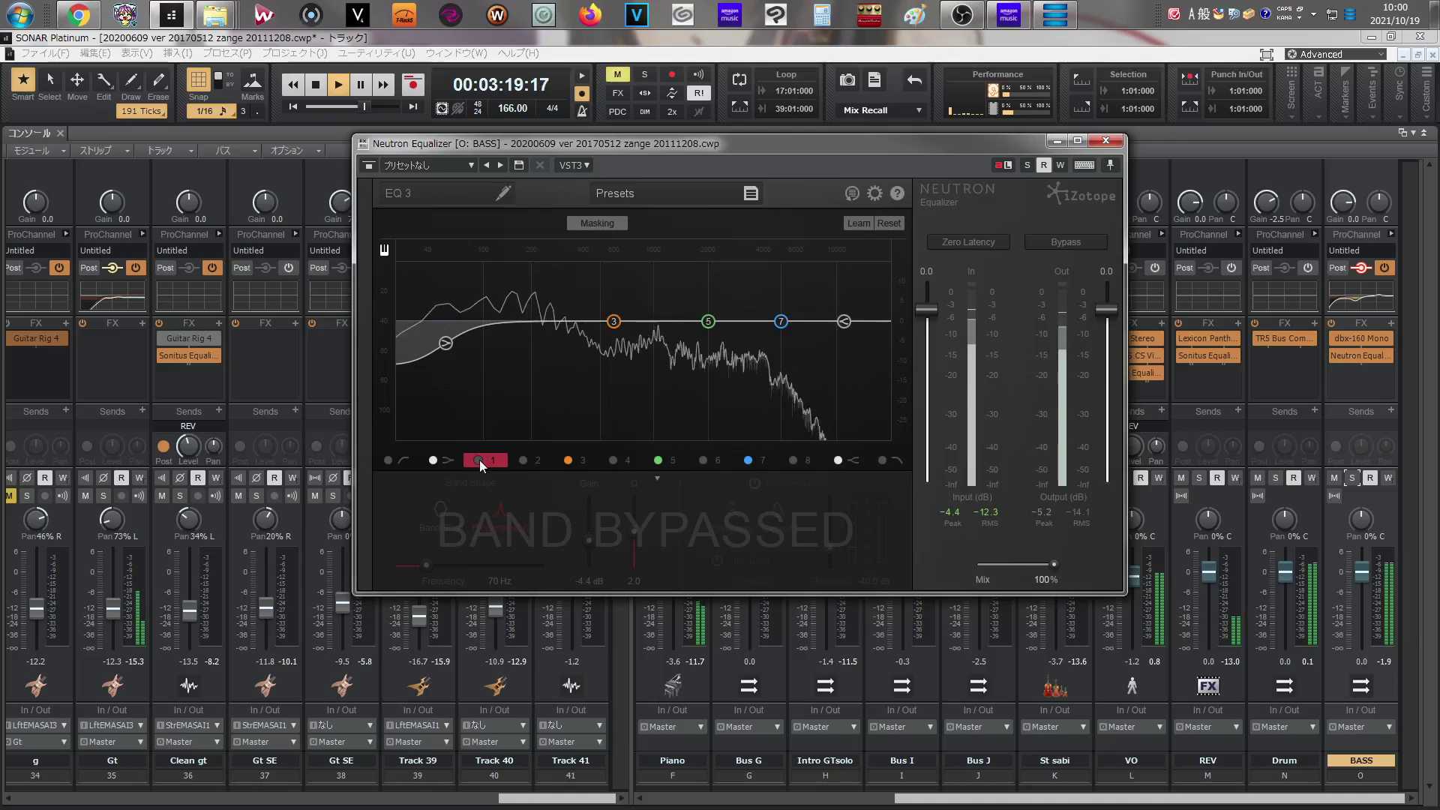
left_click(479, 460)
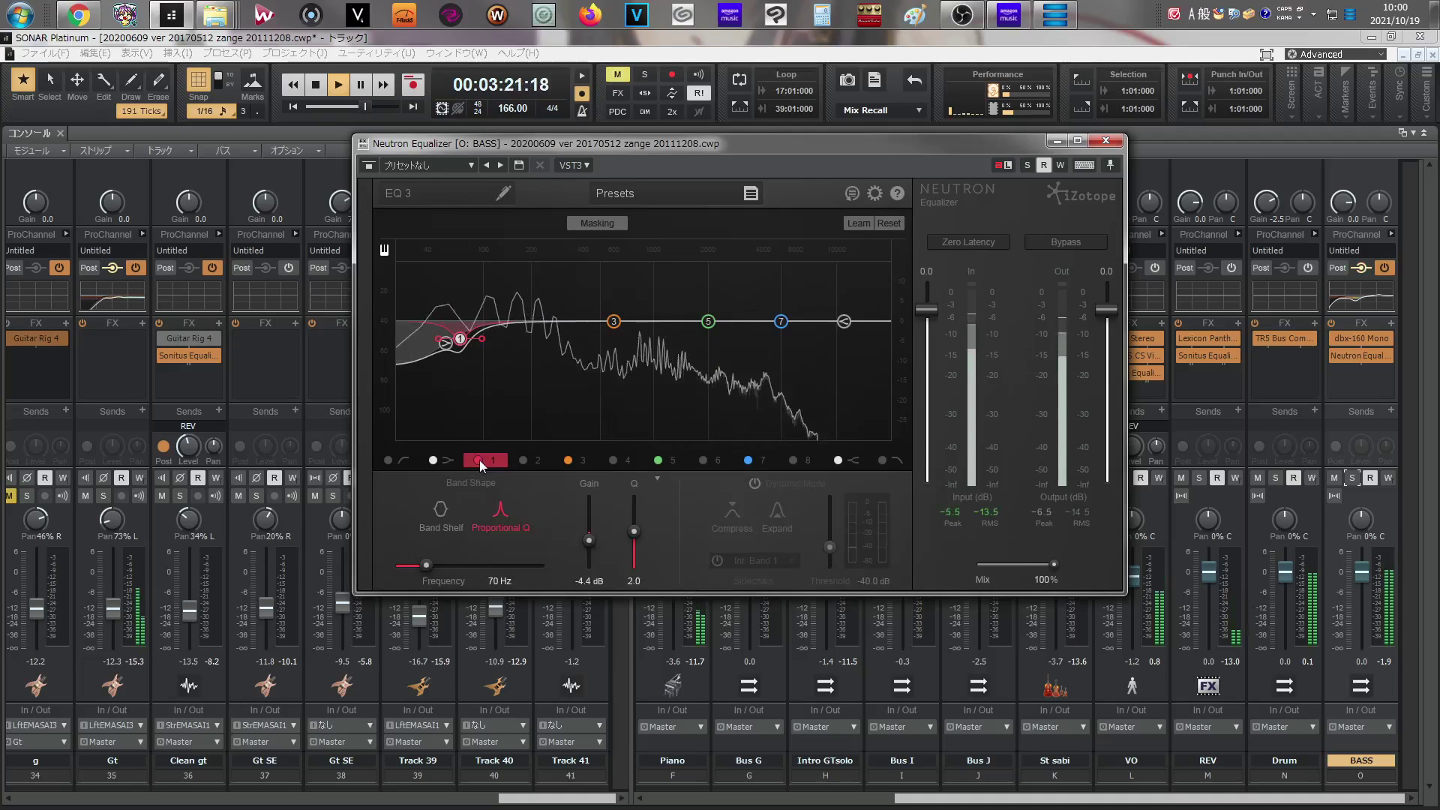
left_click(479, 460)
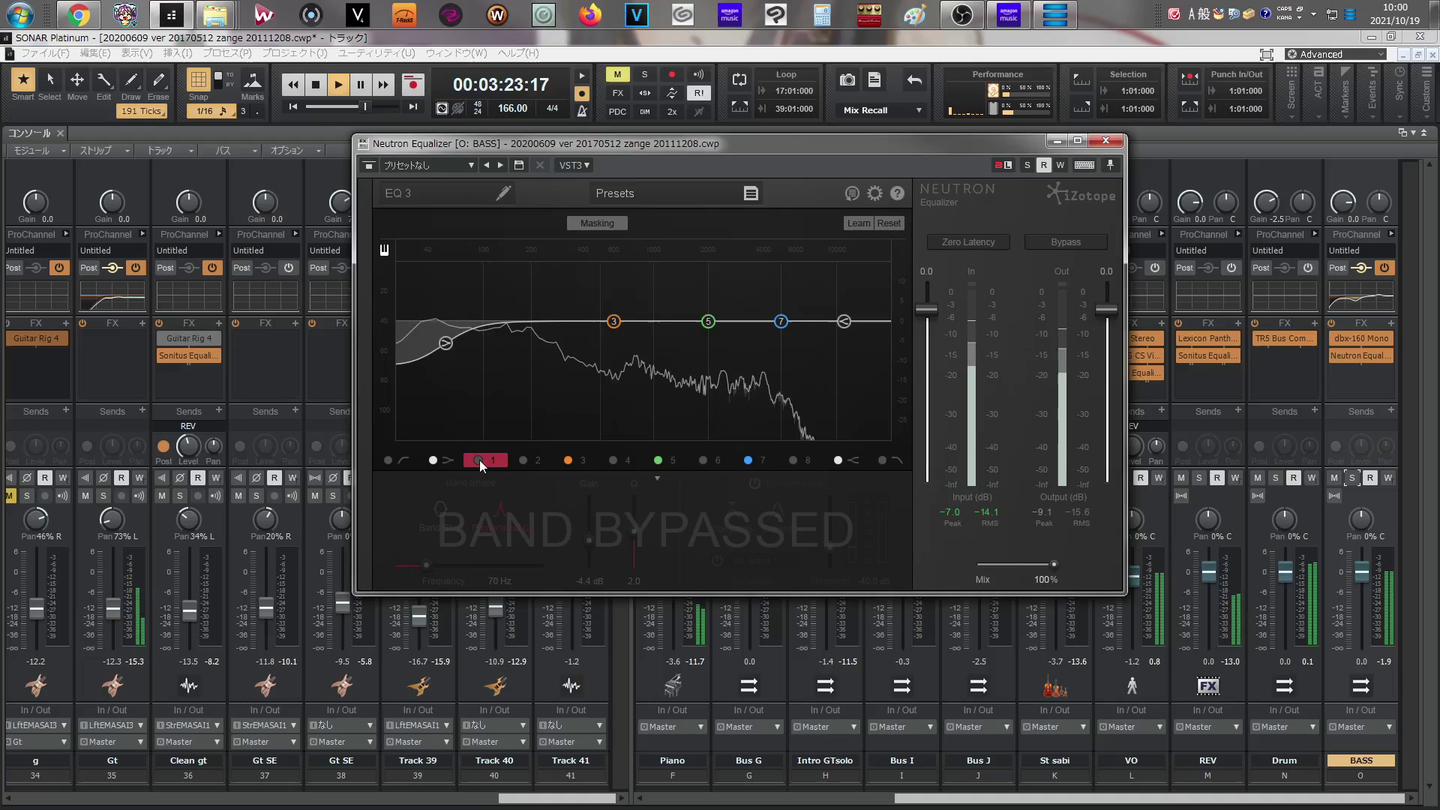
left_click(480, 461)
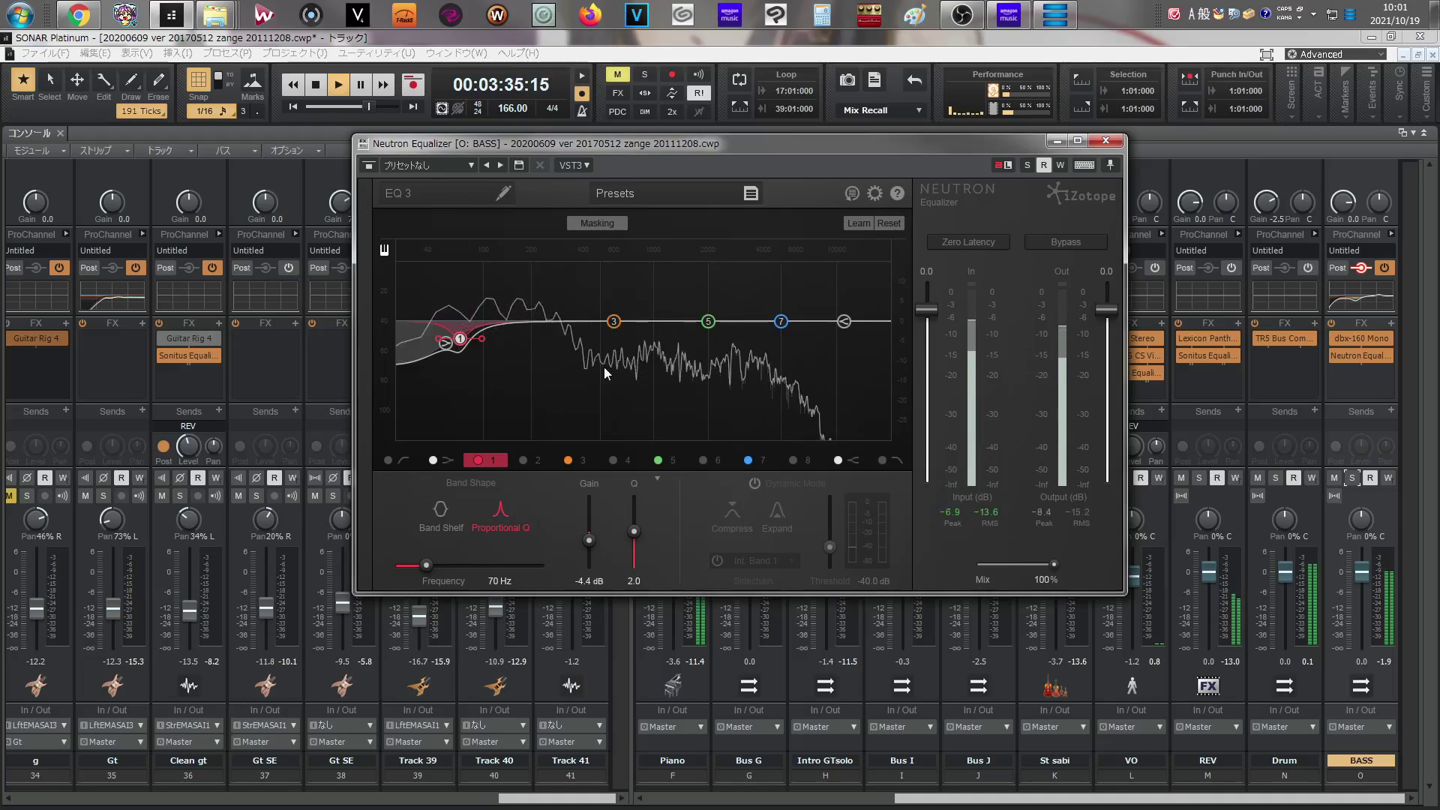
- Cut the bass low mids with a dip on band 3 and set band 5 to 412 Hz, -4.6 dB, Q 0.8
left_click_drag(615, 322, 536, 379)
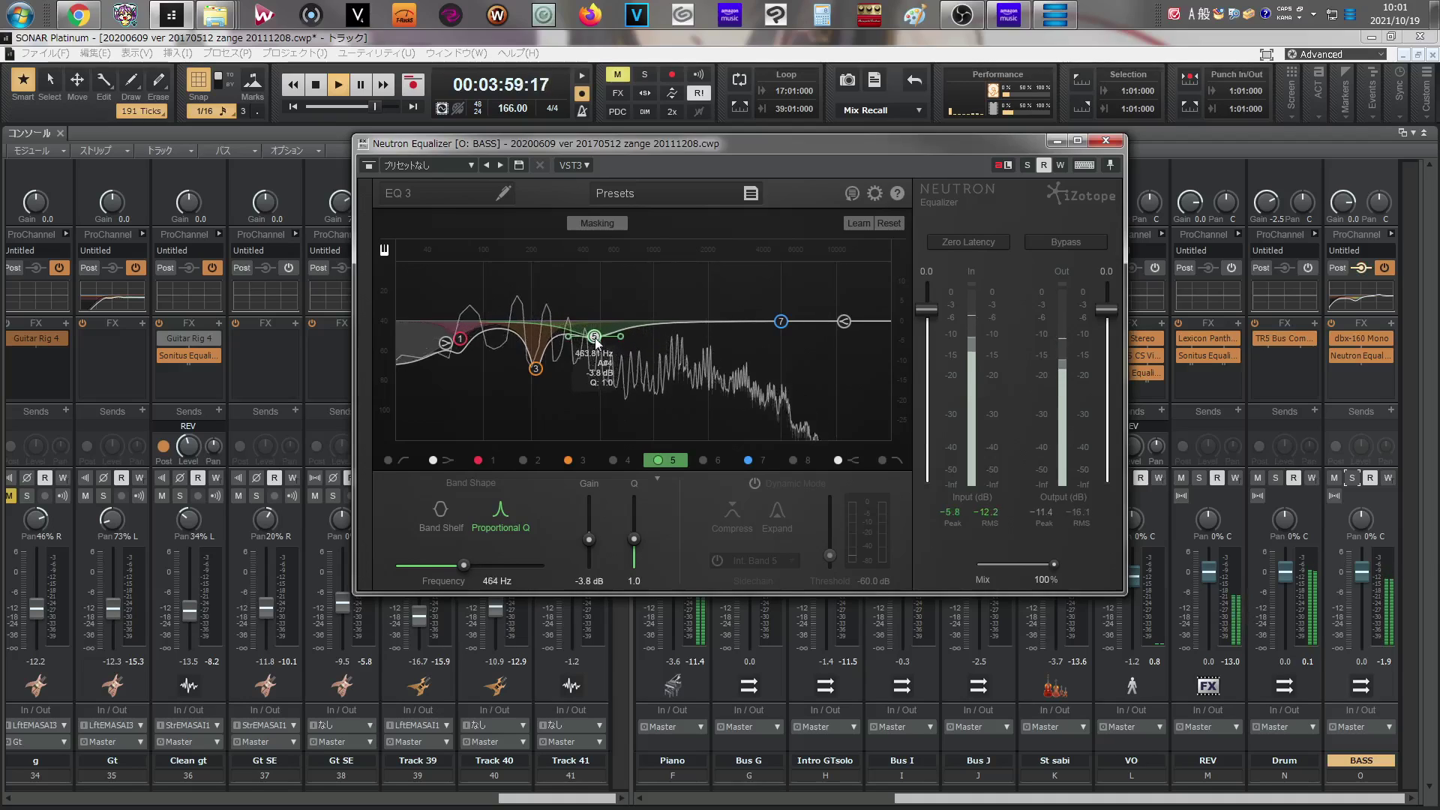
left_click_drag(585, 345, 586, 346)
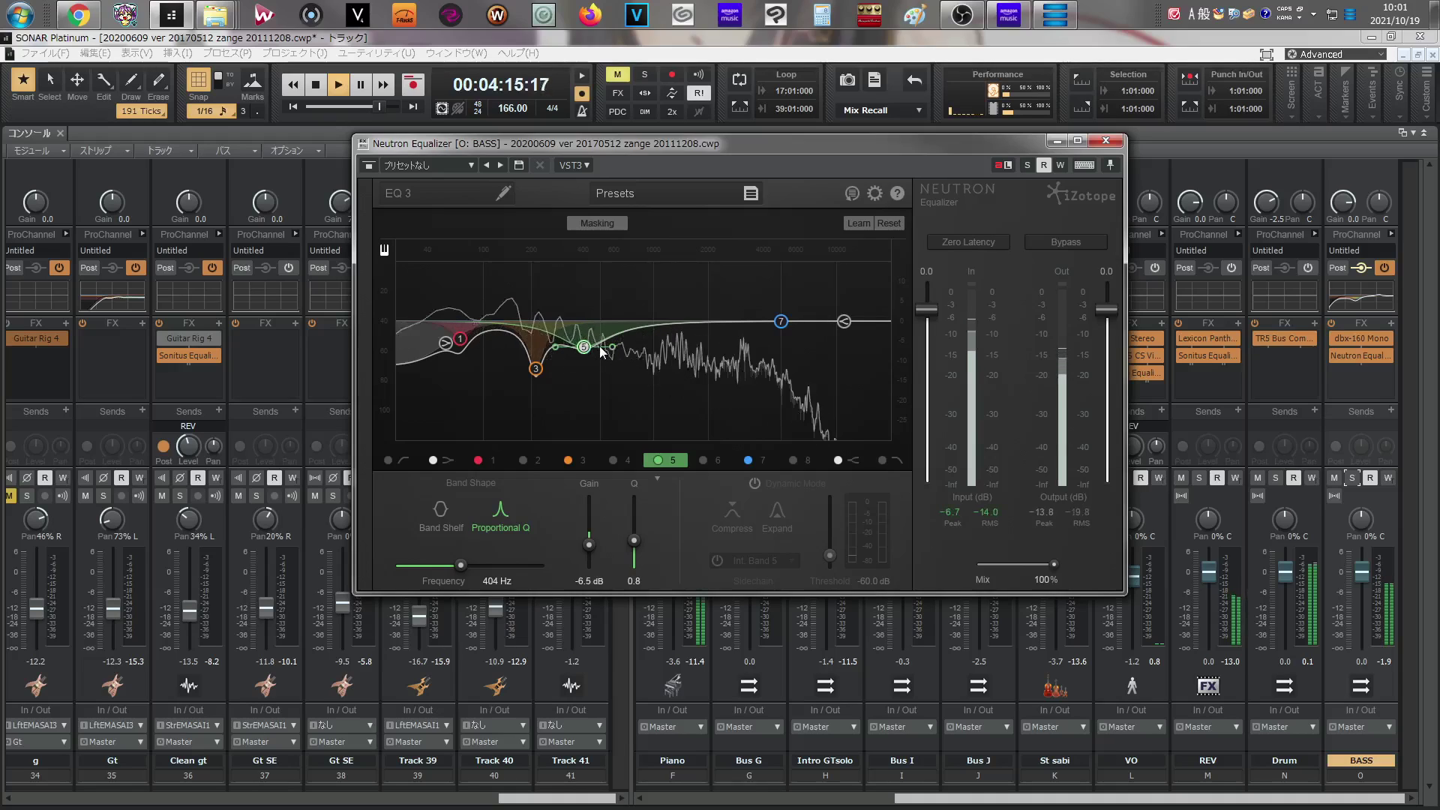
left_click_drag(585, 348, 586, 343)
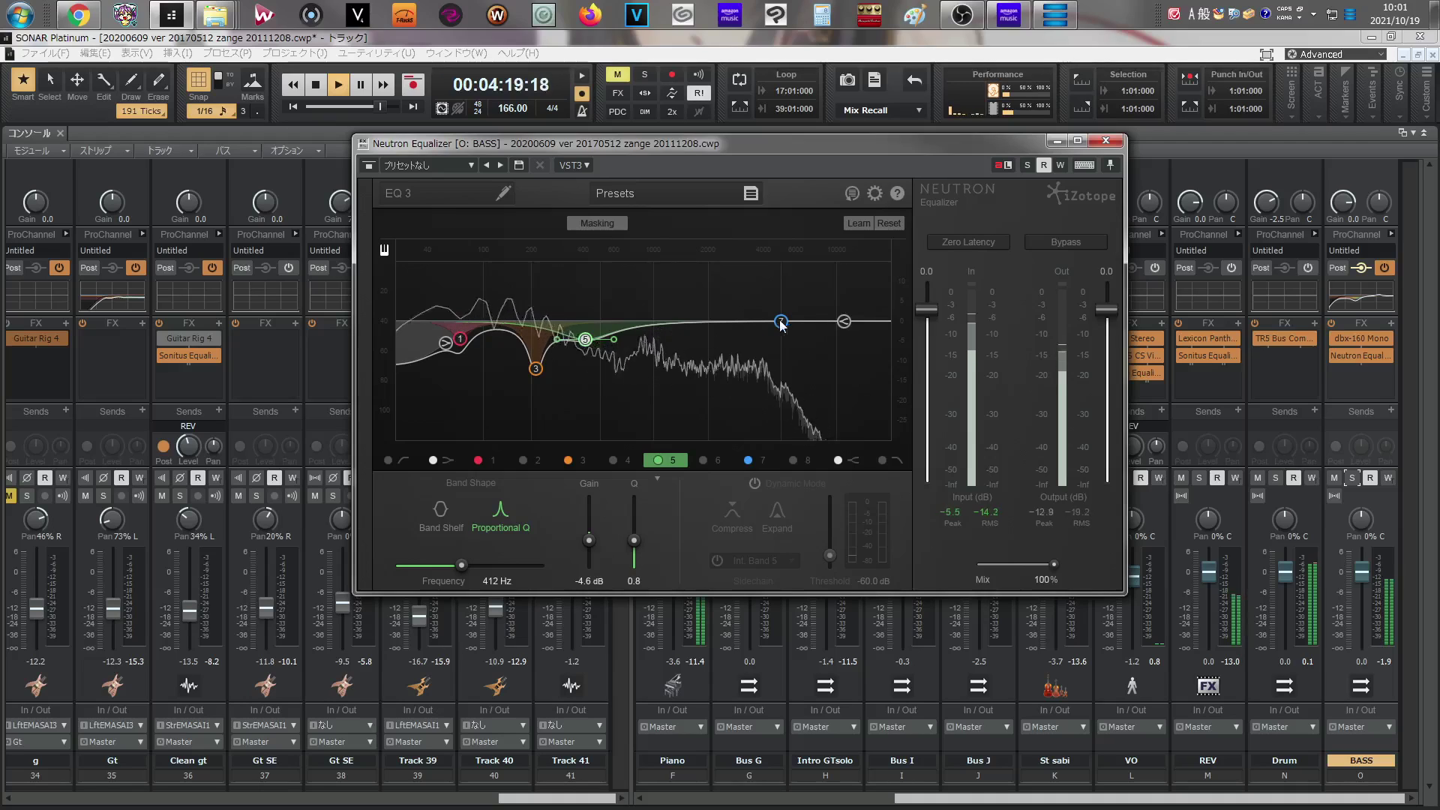
- Boost band 7, lower the high shelf slightly and add a 48 dB low-pass at 5135 Hz on the BASS equalizer
left_click_drag(781, 321, 845, 326)
left_click(882, 460)
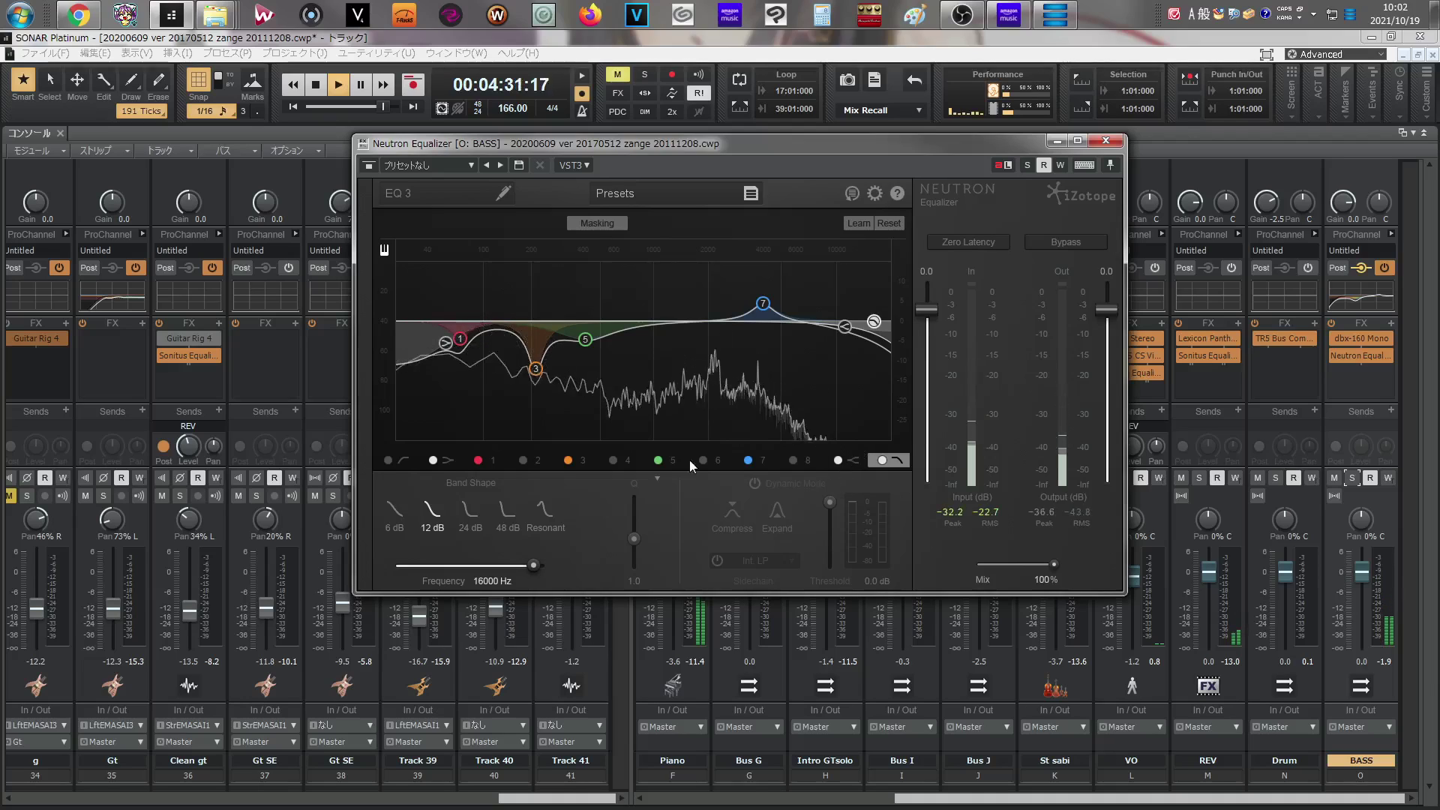
left_click(508, 516)
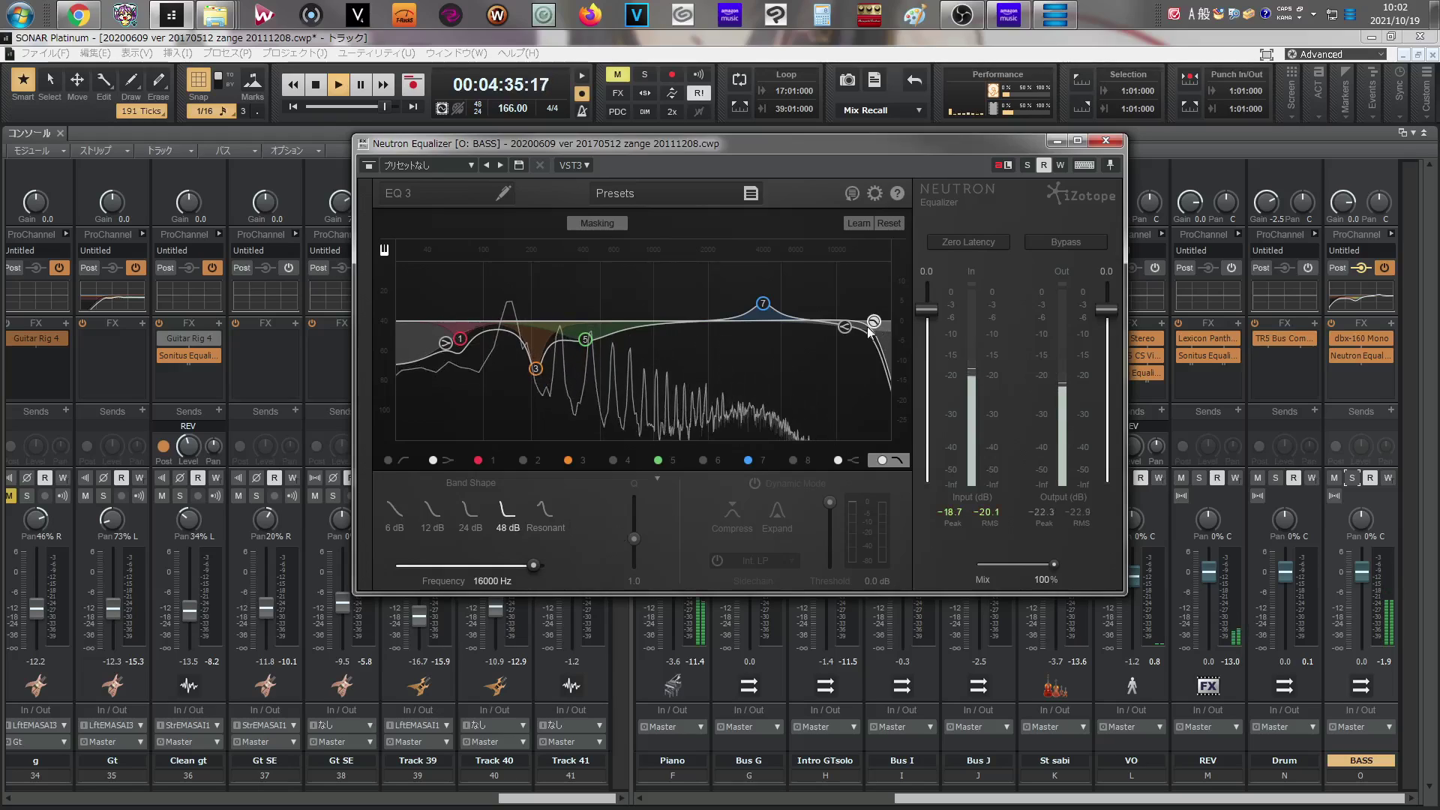
left_click_drag(873, 321, 783, 323)
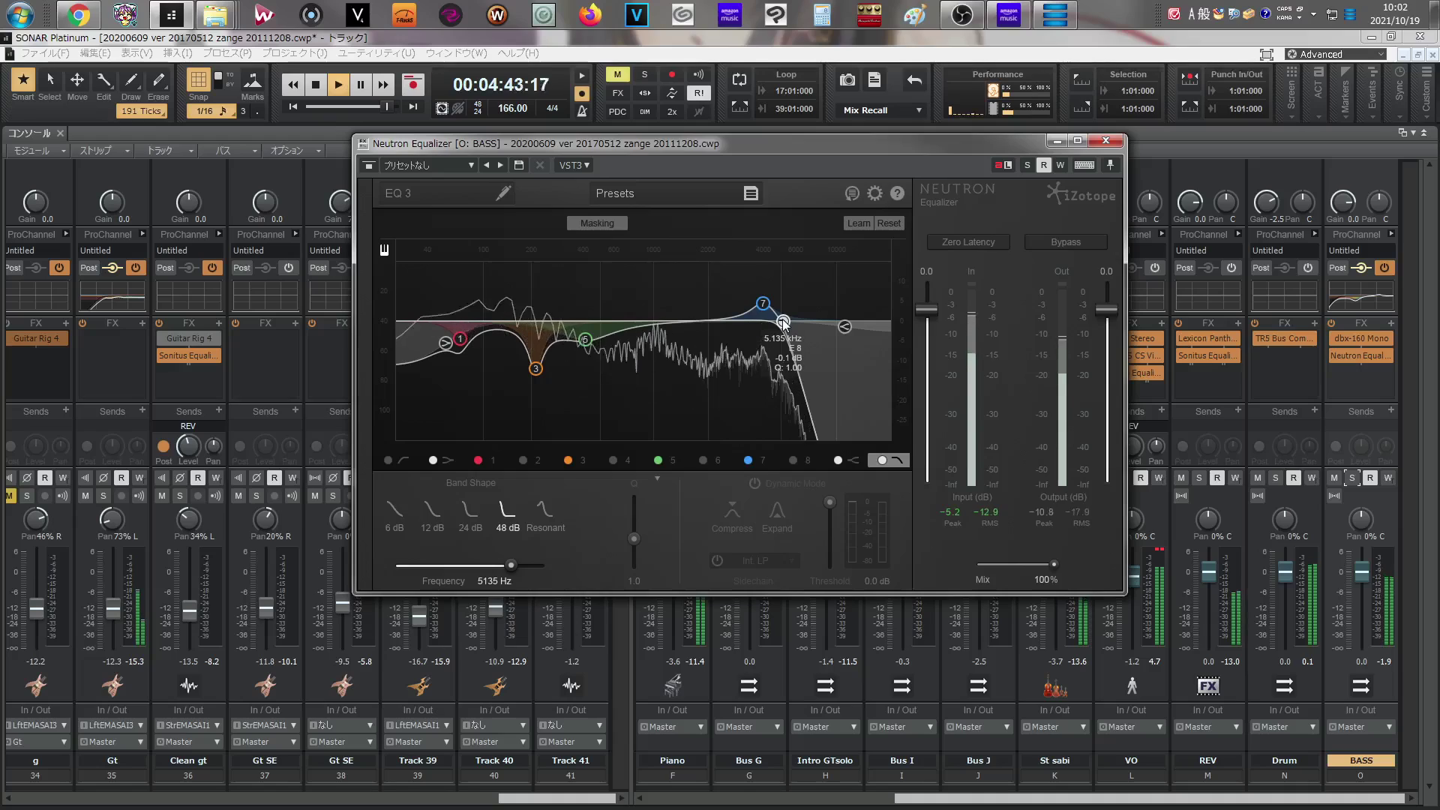
left_click(1120, 148)
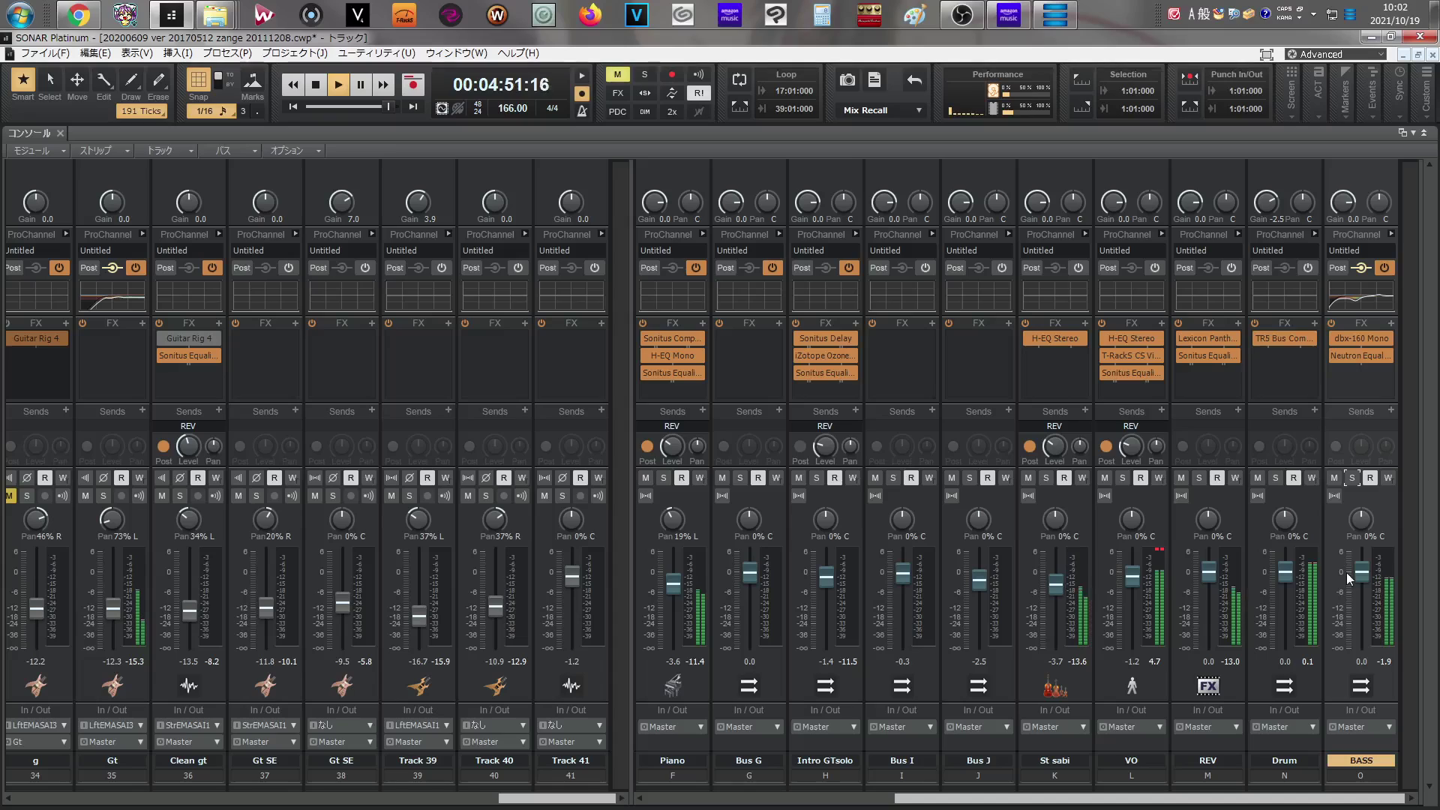
- Reopen the BASS bus equalizer and ease its low shelf to -2.3 dB at 46 Hz
double_click(1367, 357)
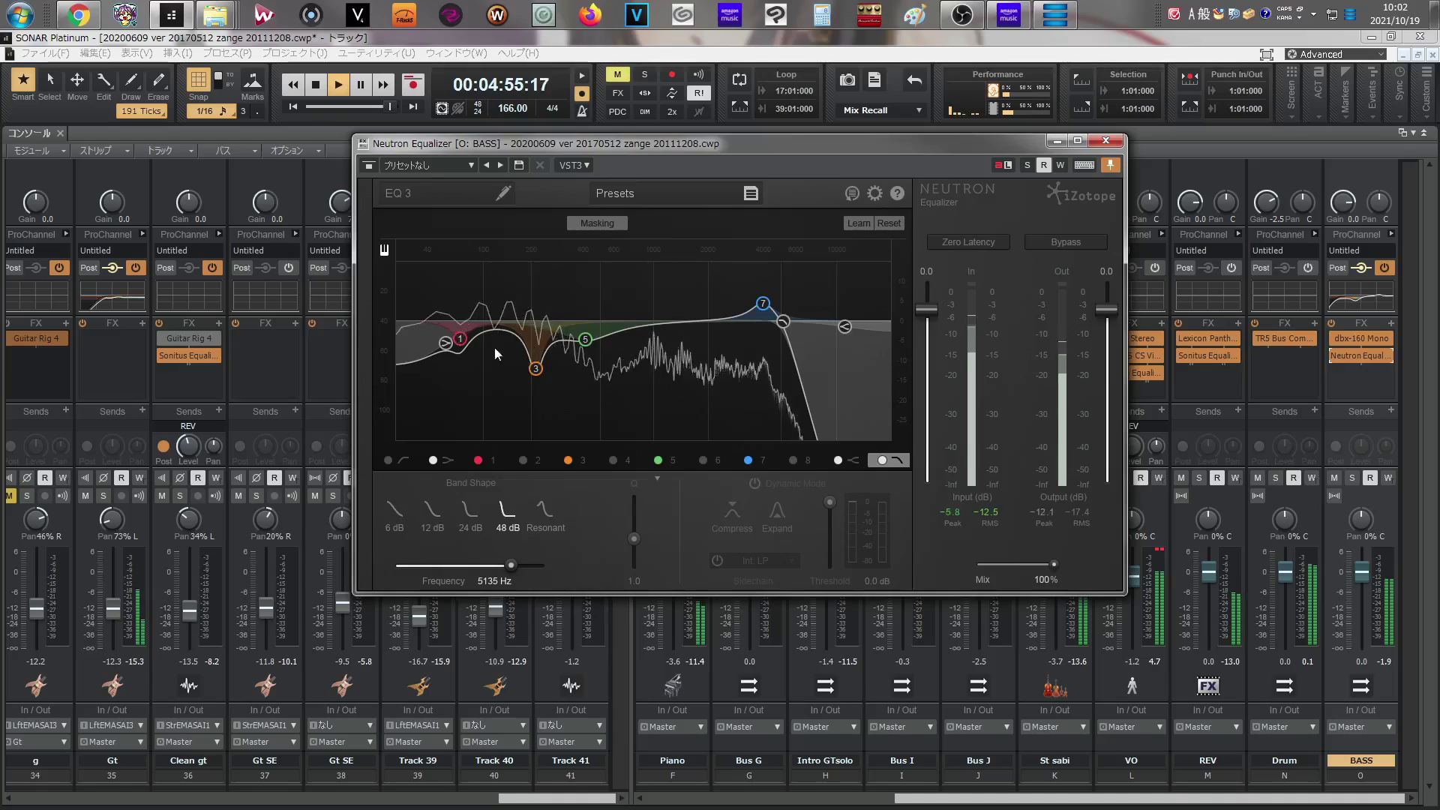
left_click_drag(447, 341, 435, 335)
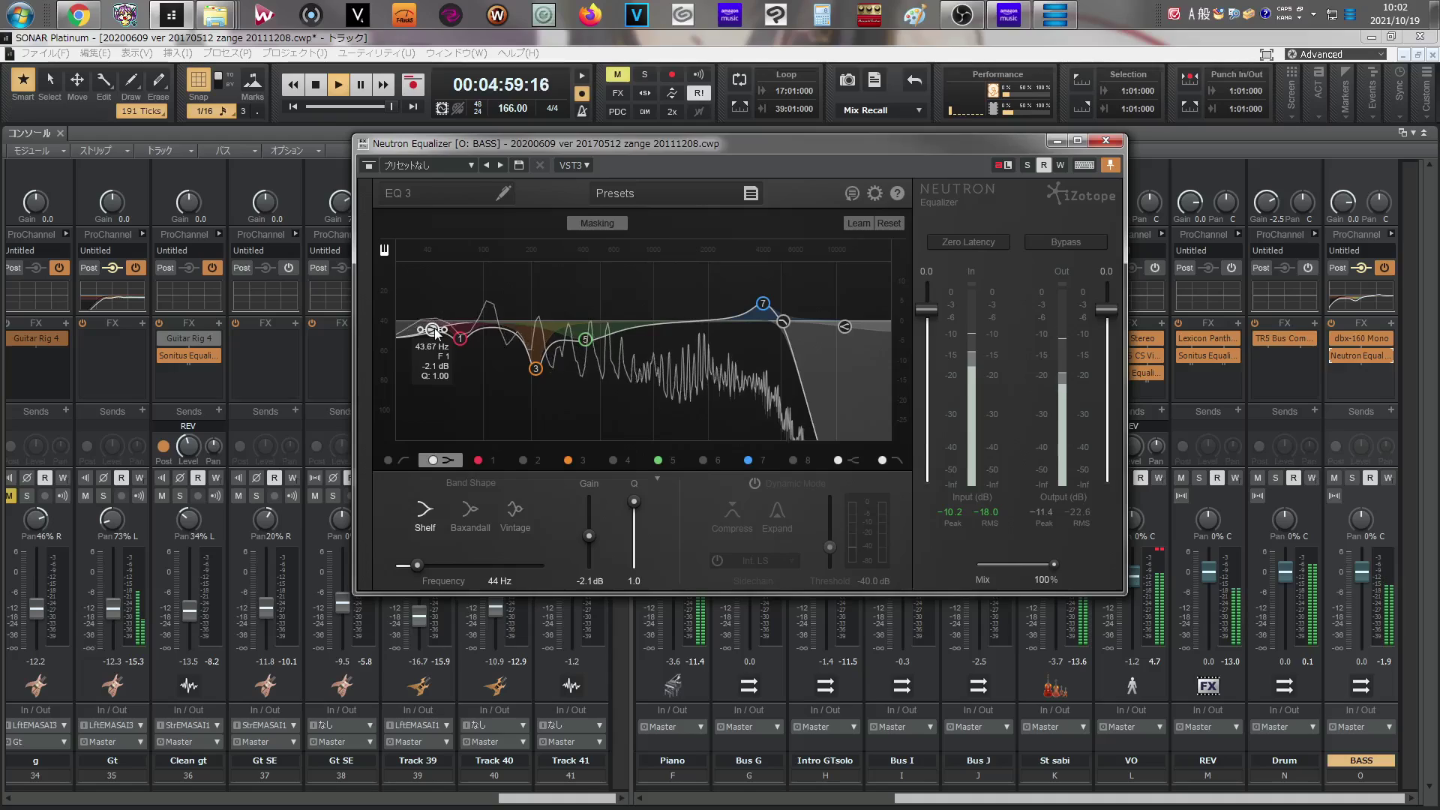
left_click_drag(435, 335, 437, 329)
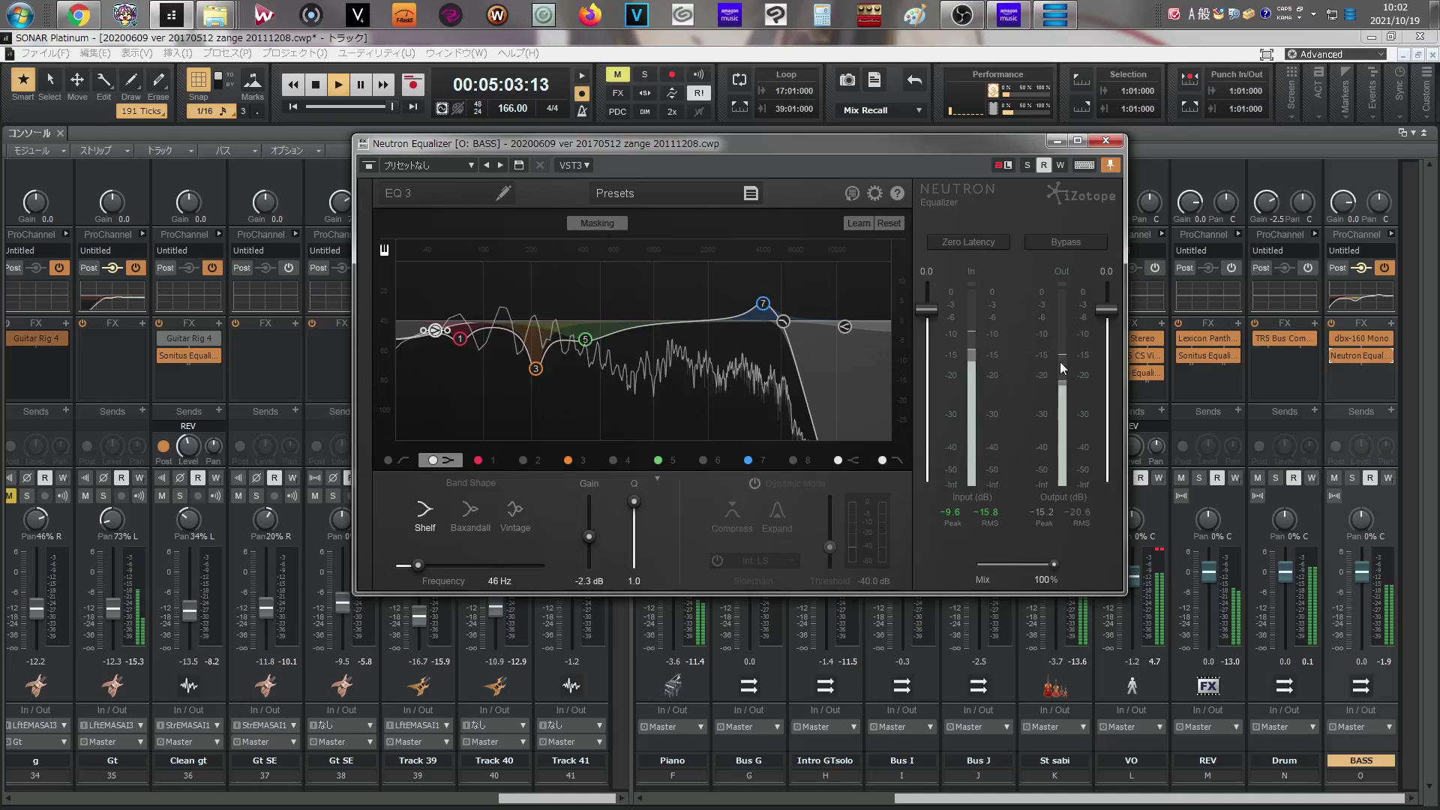
- Check the dbx-160 compressor's settings on the BASS bus and close both plug-in windows
double_click(1362, 339)
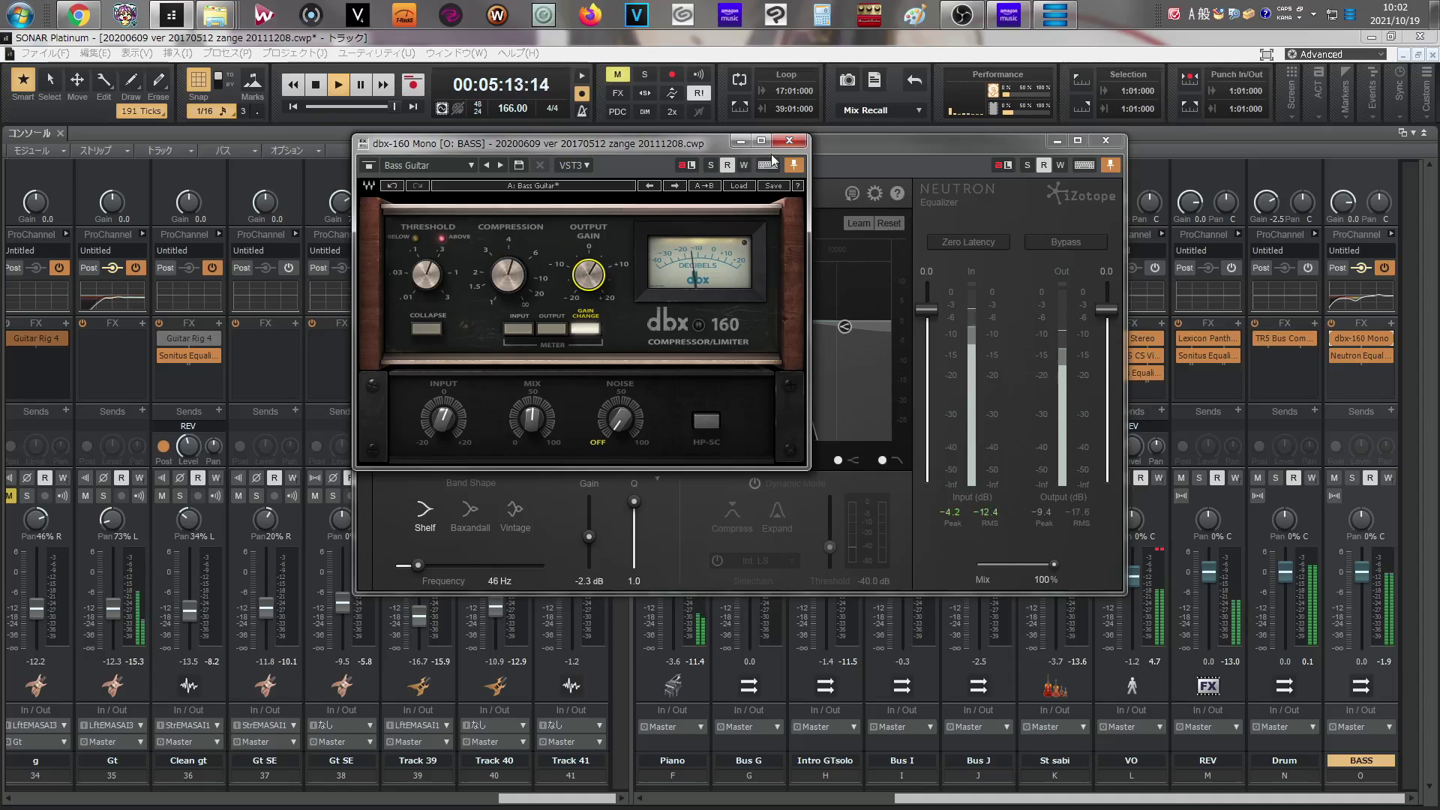
left_click(789, 141)
left_click(1105, 140)
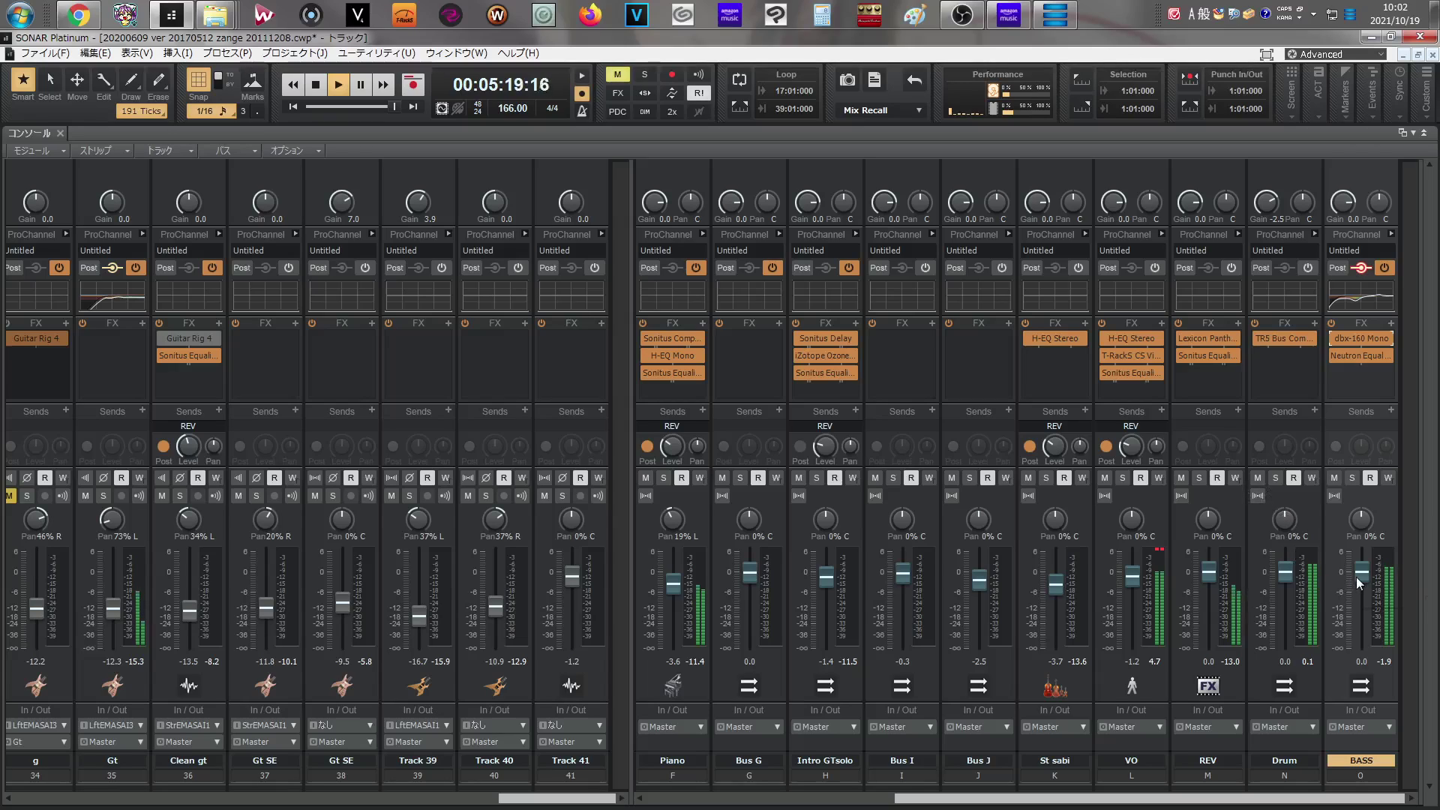
- Lower the BASS bus fader to -0.9 dB and restart playback of the song
left_click_drag(1356, 578, 1356, 579)
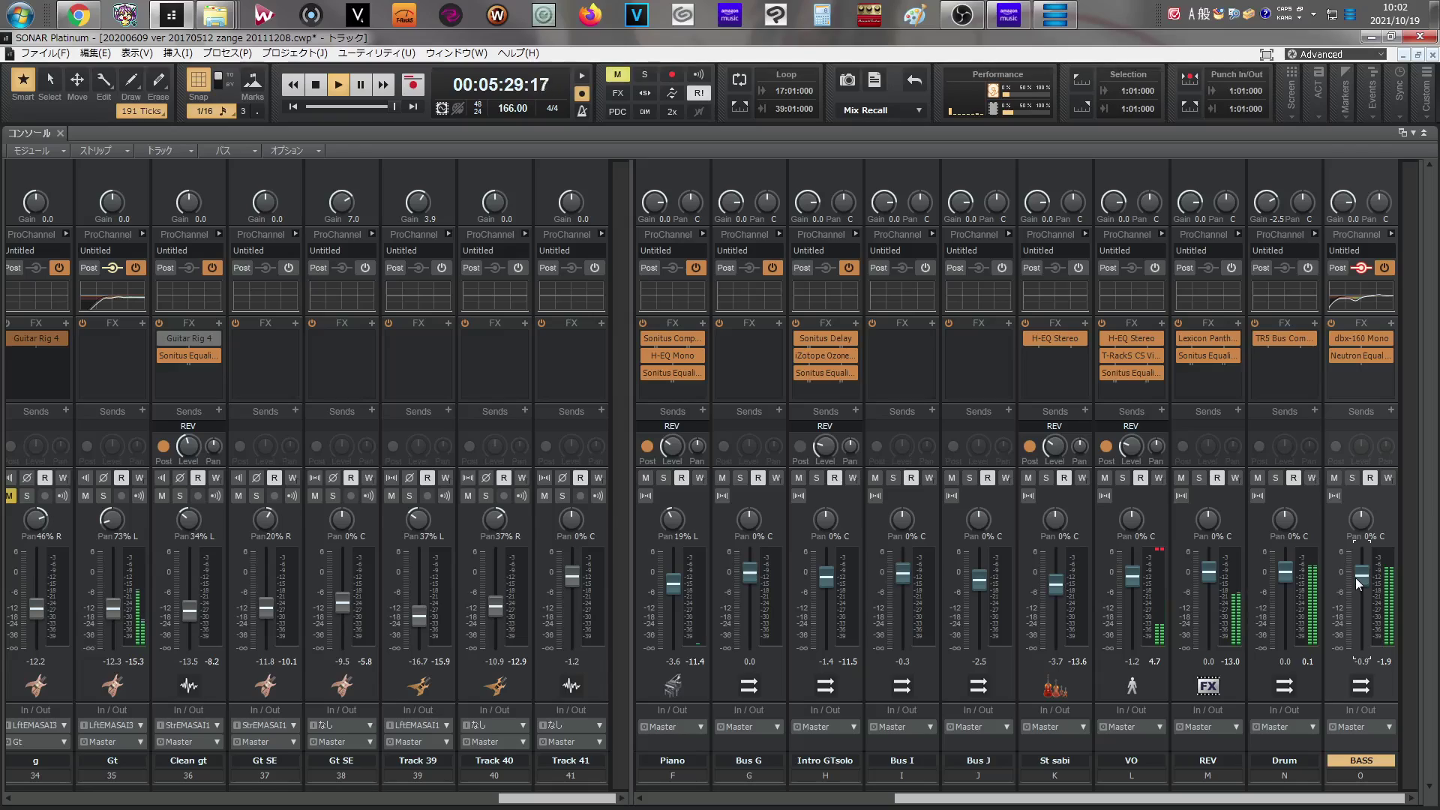
key("space")
key("space")
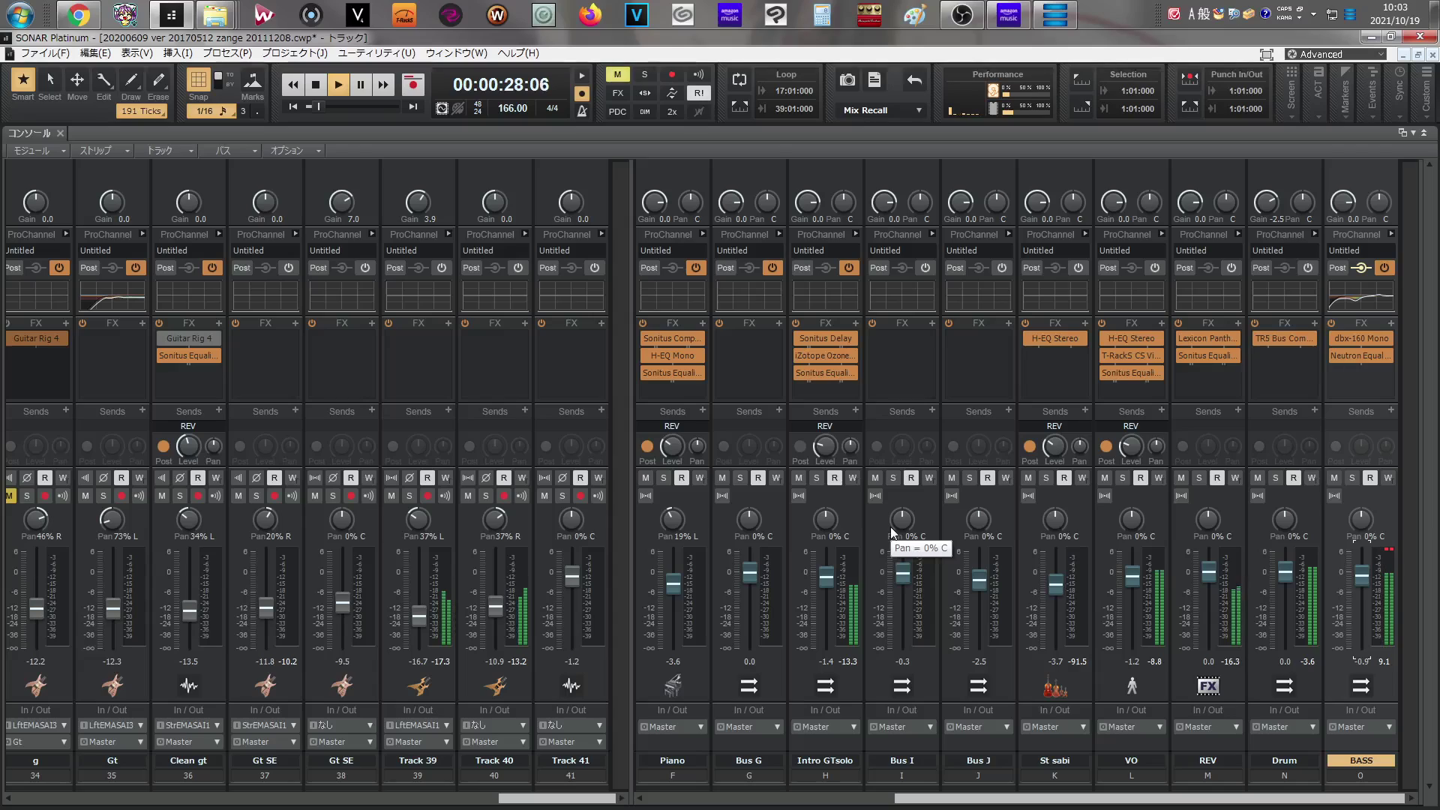
- Solo the Drum and BASS buses and lower the BASS bus fader to -1.7 dB
left_click(1352, 479)
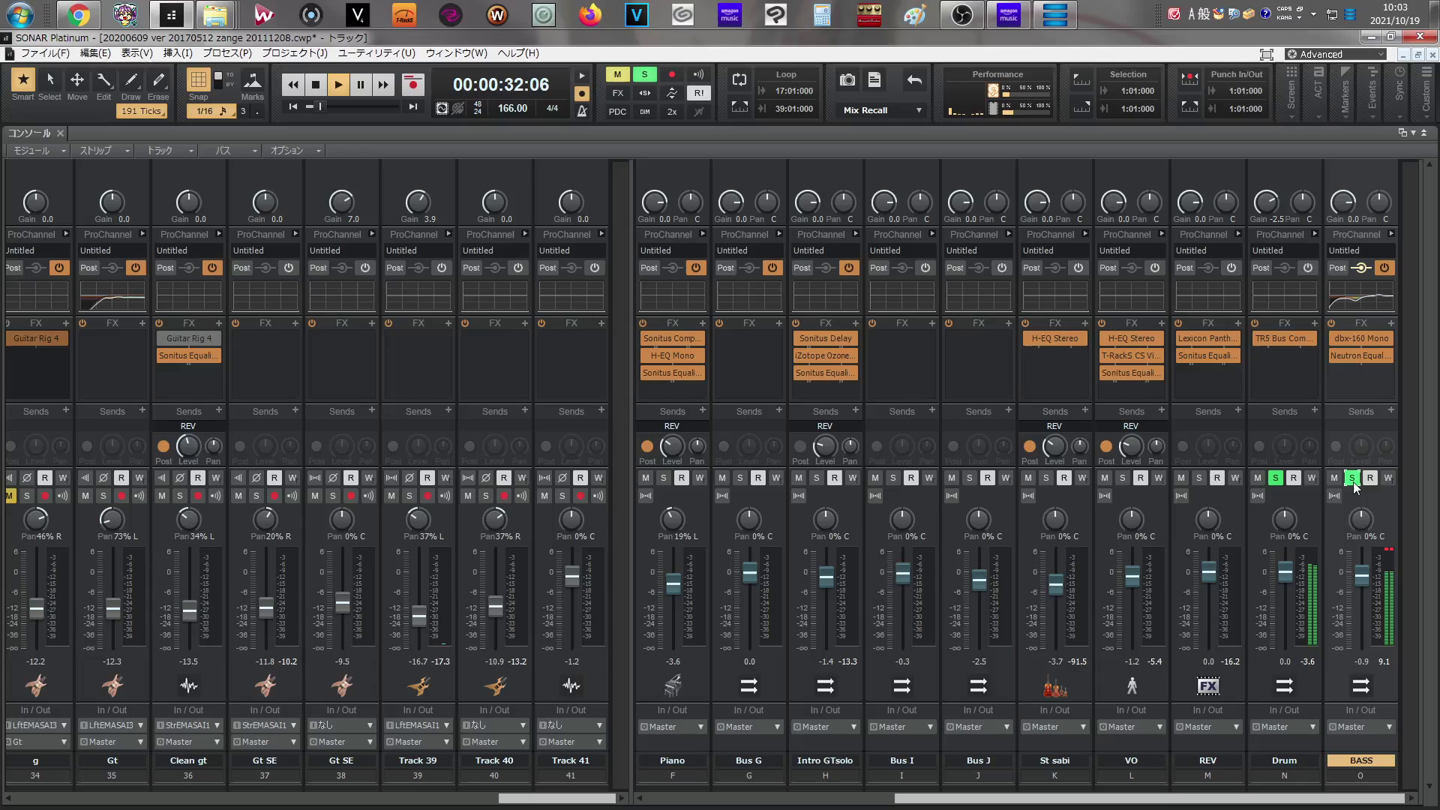
left_click_drag(1364, 575, 1364, 577)
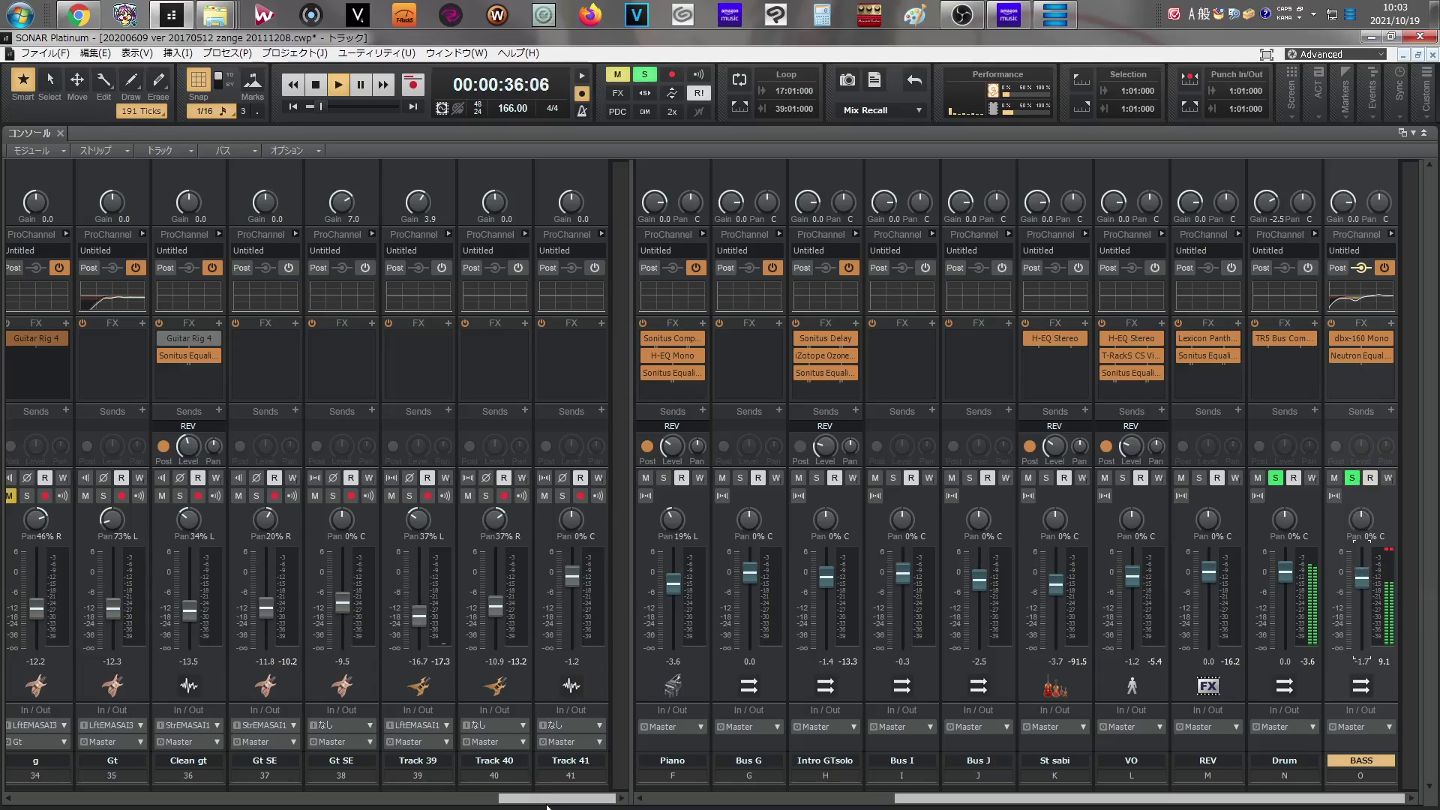
- Solo the KICK track and enable band 2 of its Neutron Equalizer as a low-end boost
left_click_drag(559, 800, 75, 800)
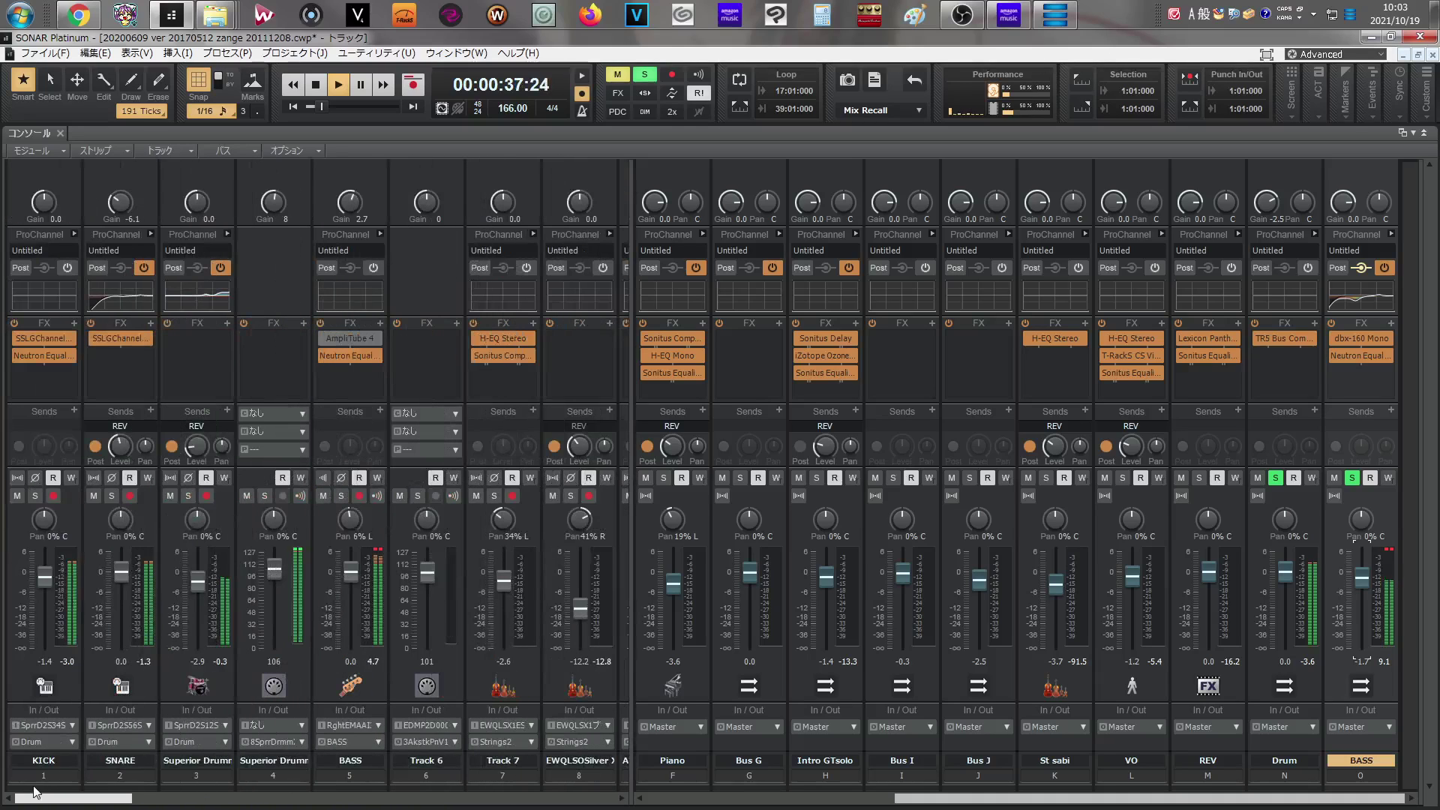
left_click(34, 496)
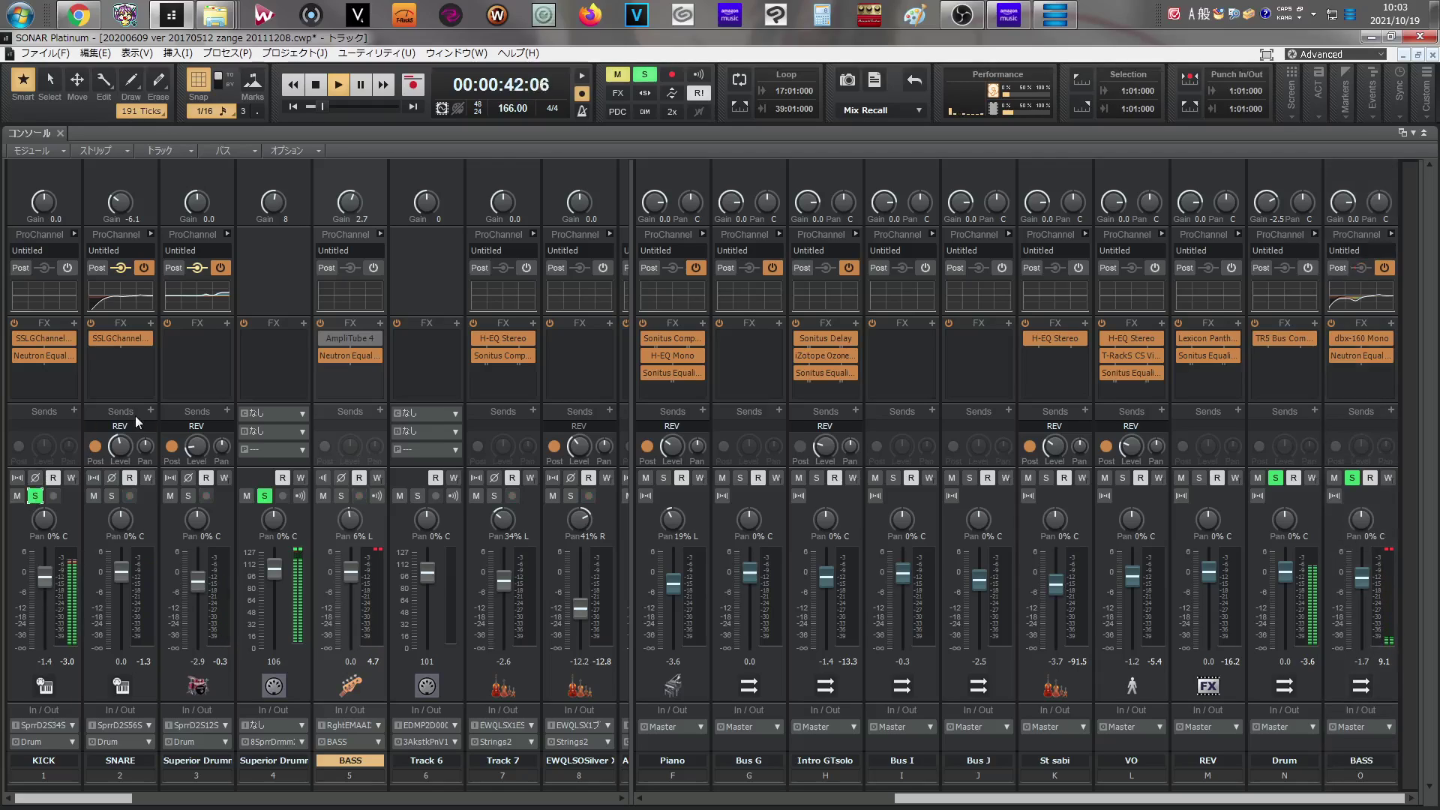
double_click(48, 359)
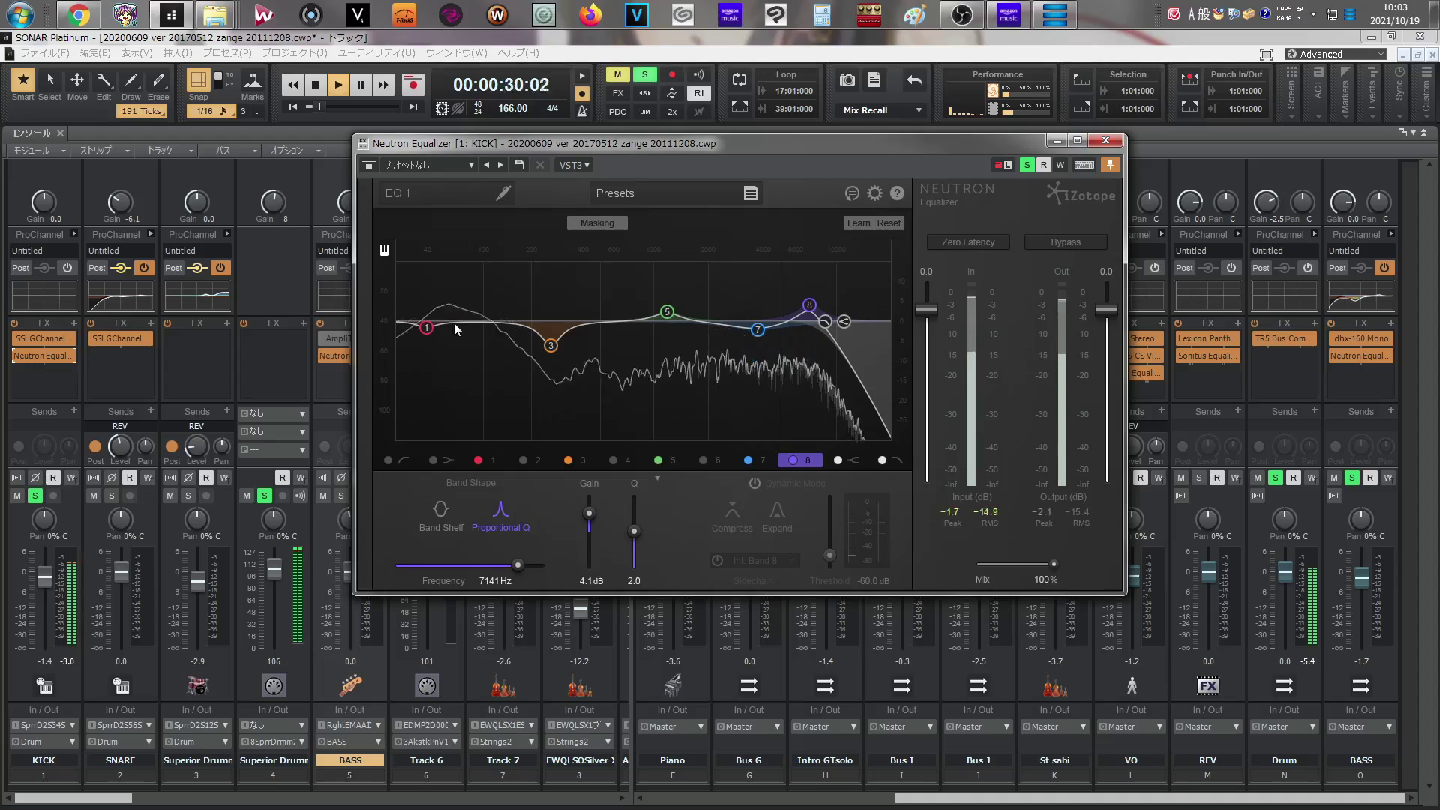
left_click(520, 458)
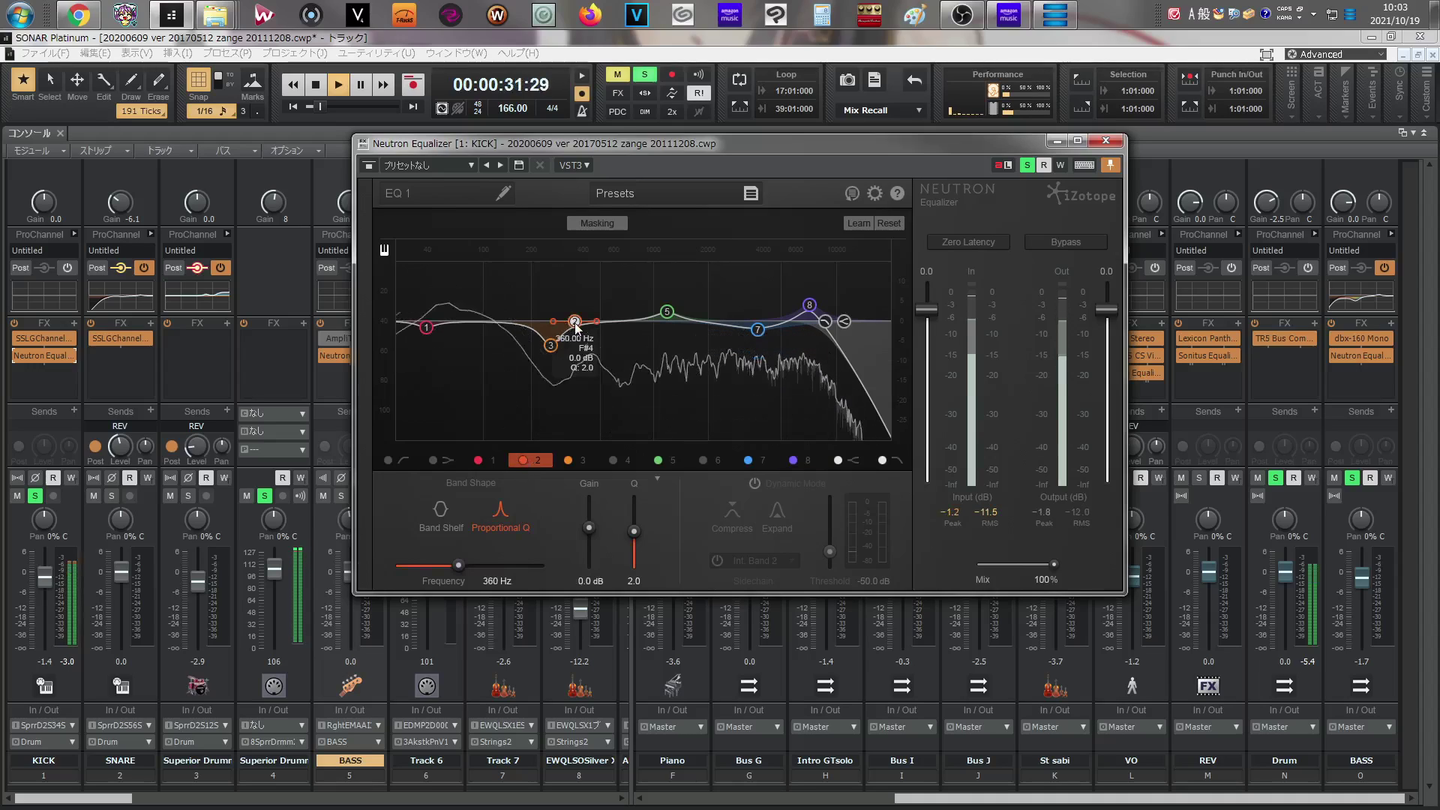
left_click_drag(575, 321, 488, 298)
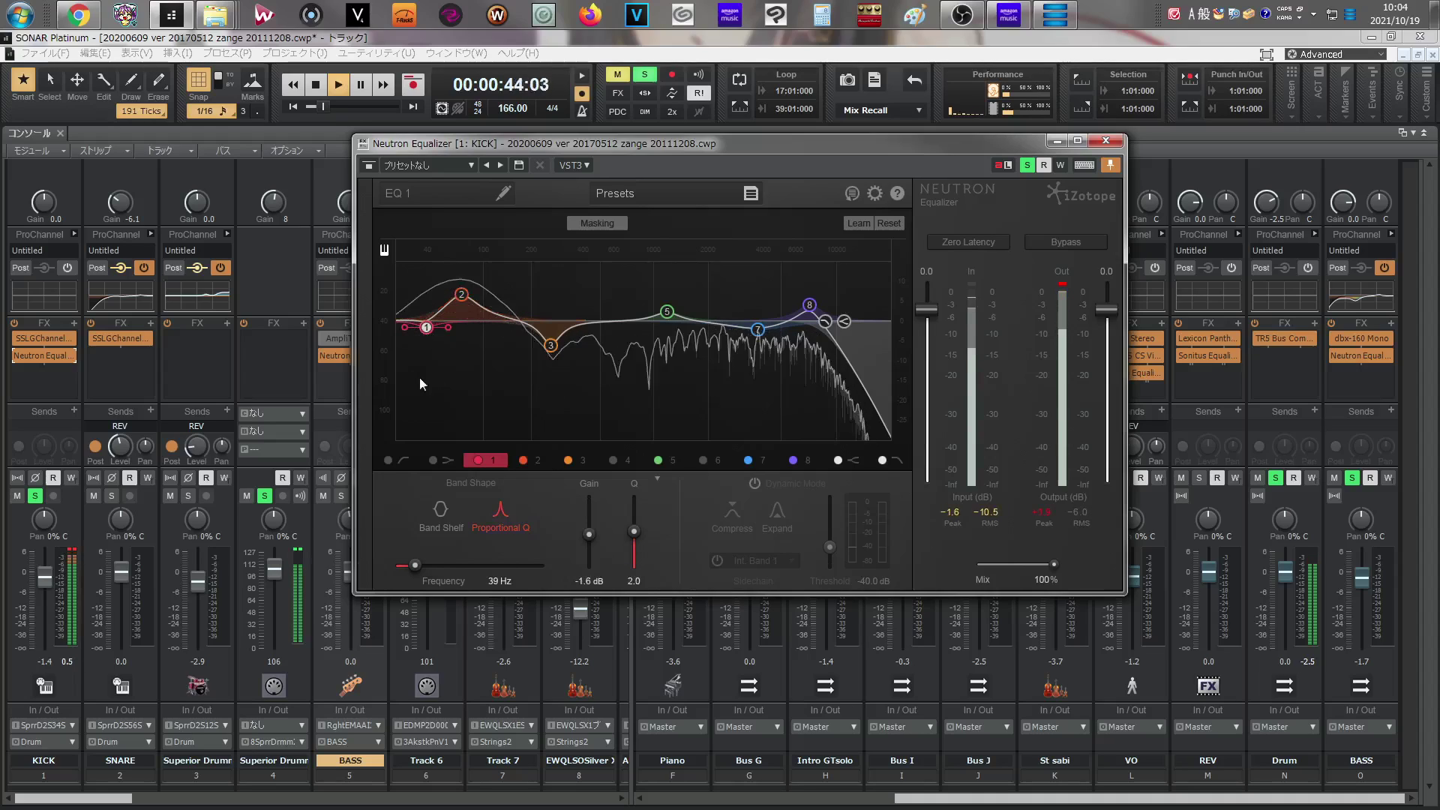
- Enable a 12 dB high-pass filter at 60 Hz in the KICK track's Neutron Equalizer
left_click(389, 460)
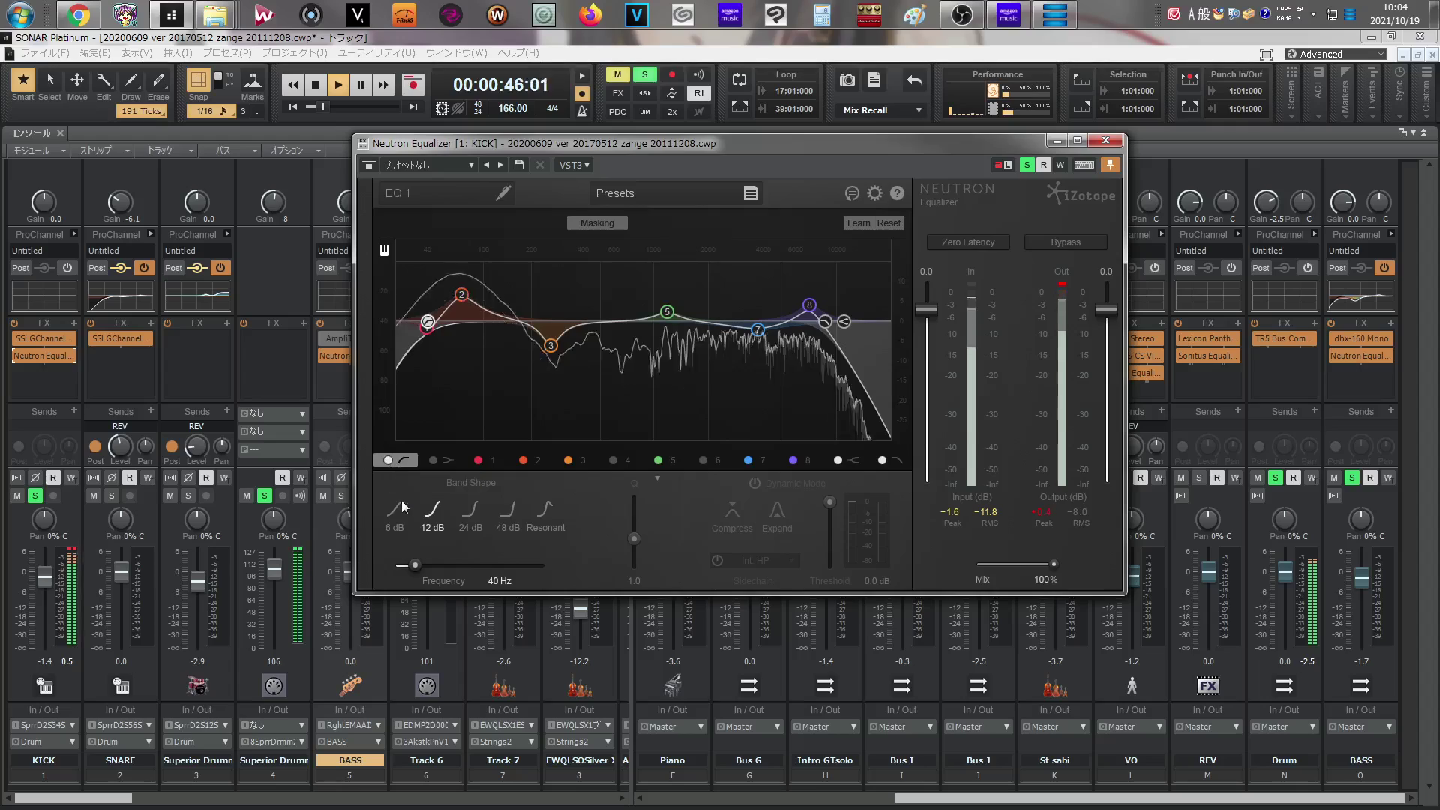
left_click_drag(415, 564, 424, 569)
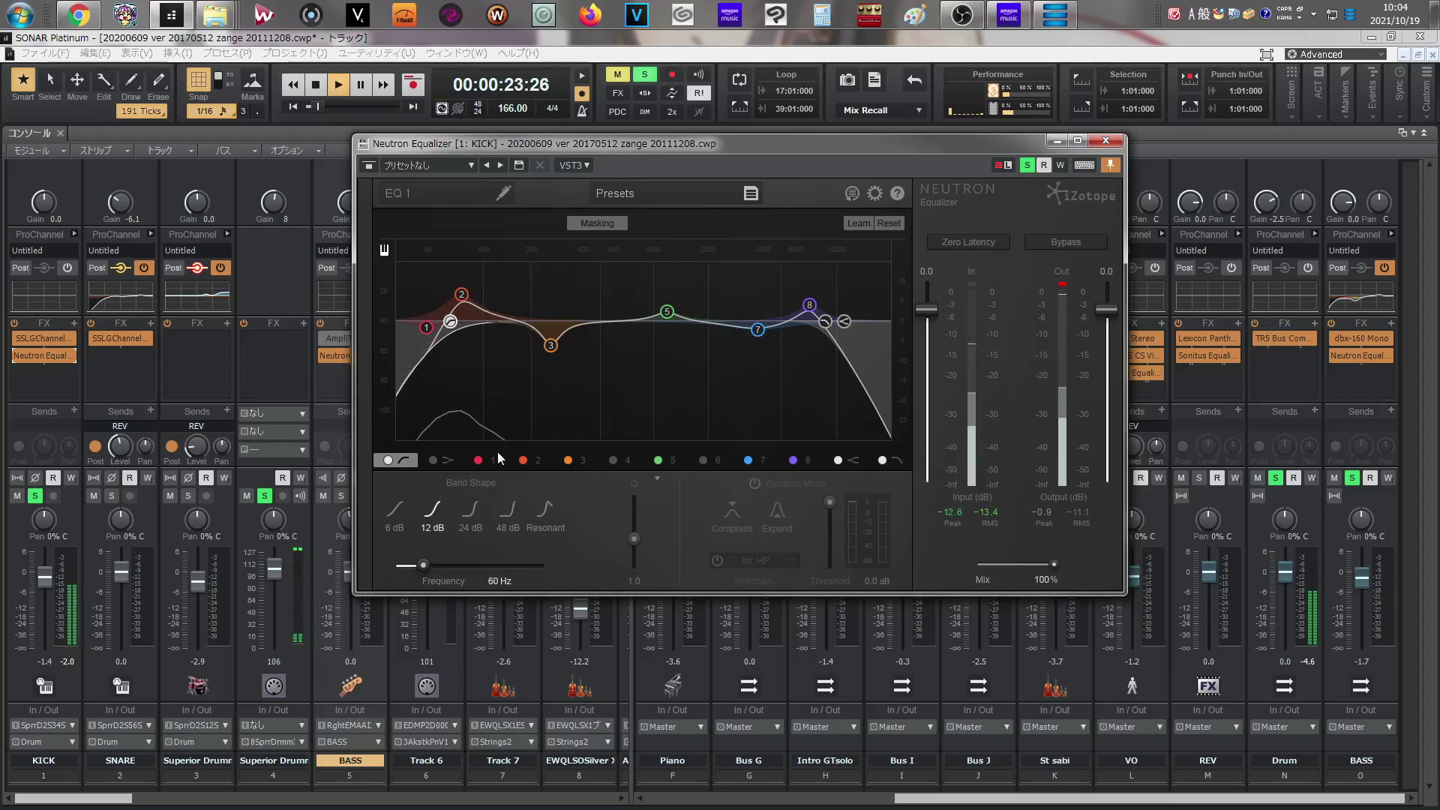
- Shift the KICK equalizer's band 3 cut lower in frequency and set the band 2 boost to 75 Hz at 6.5 dB
left_click(552, 348)
left_click_drag(552, 348, 532, 349)
left_click(464, 295)
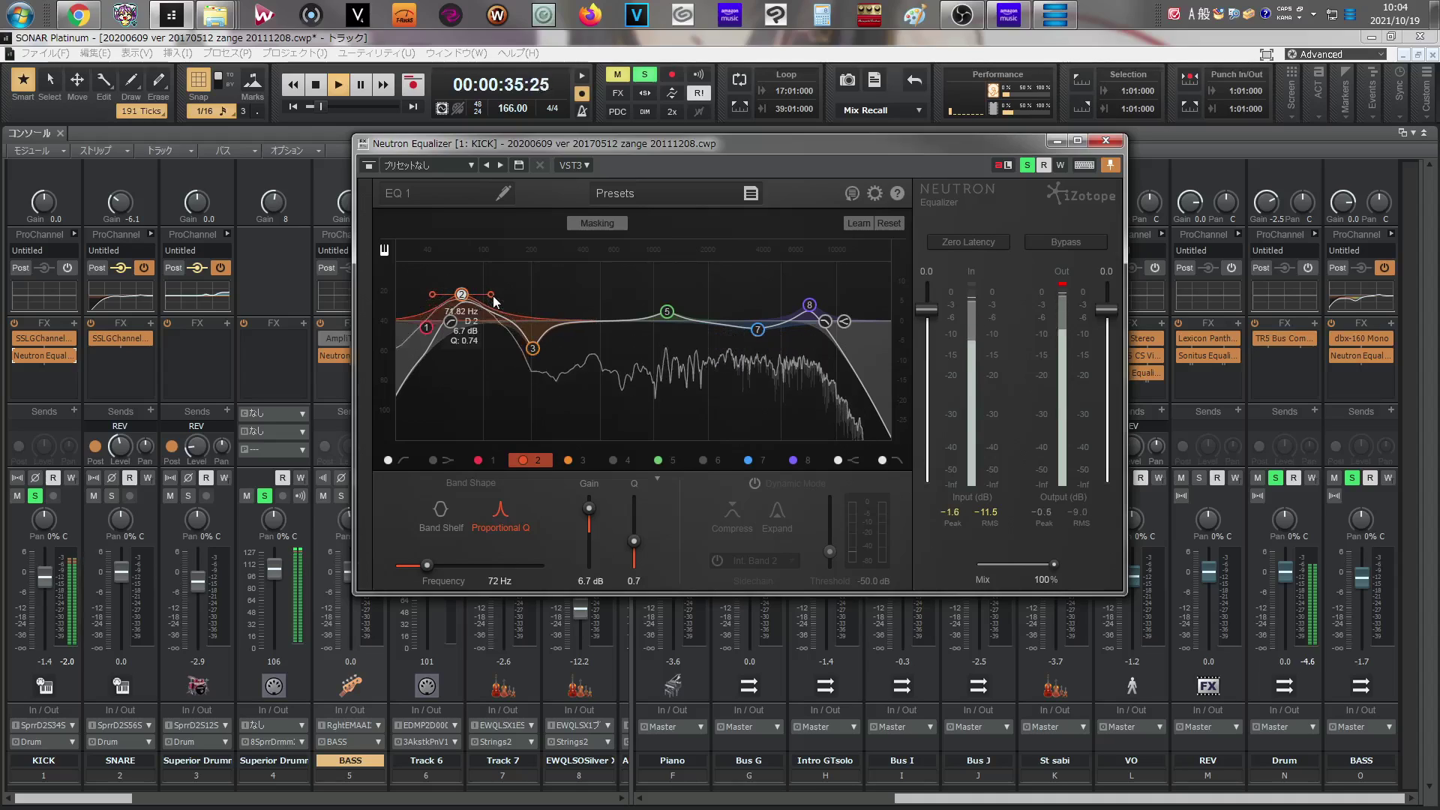
left_click_drag(462, 294, 467, 297)
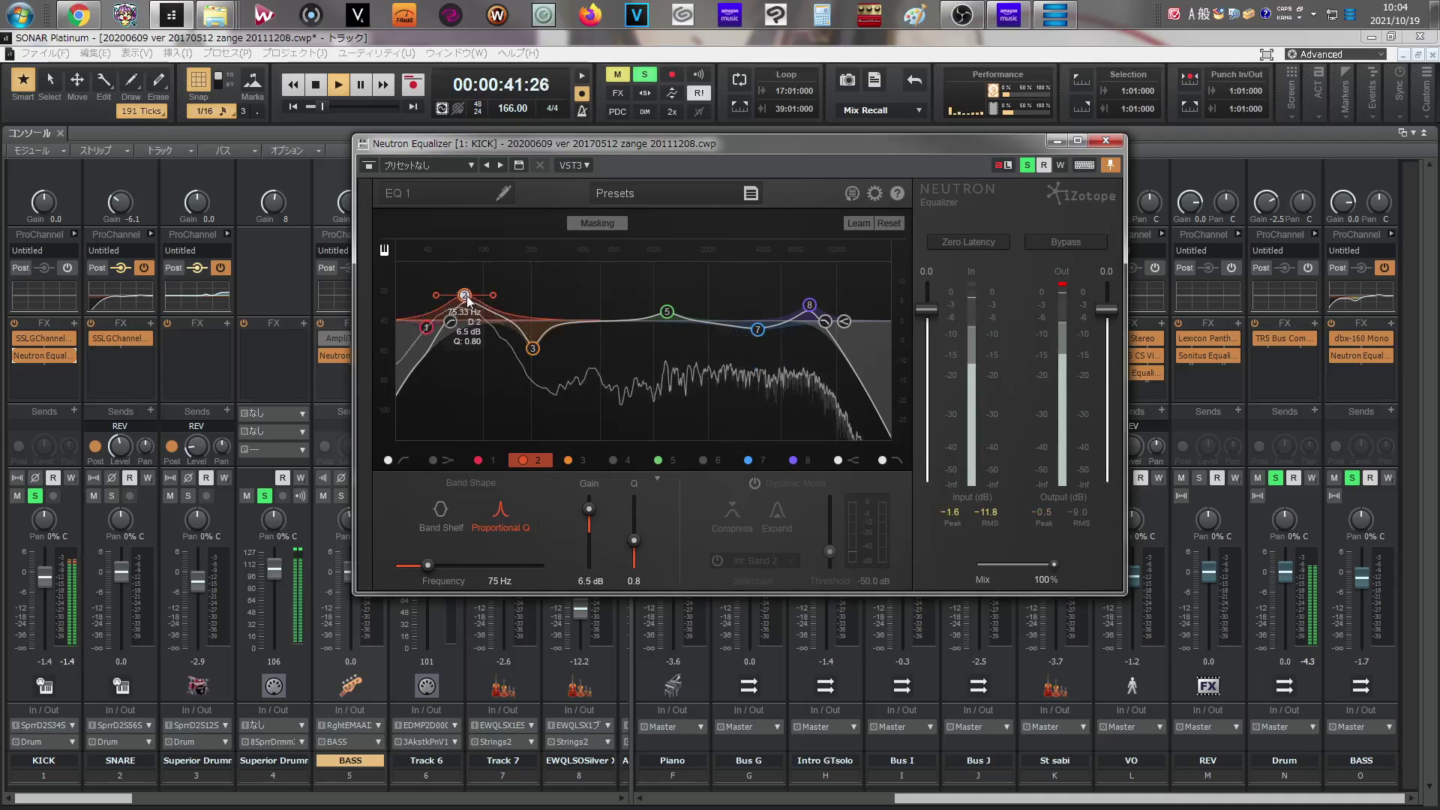
- Raise band 5 of the KICK equalizer to 4.3 dB and enable band 4 as a -7.6 dB cut at 385 Hz
left_click(667, 312)
scroll(670, 316, "down", 5)
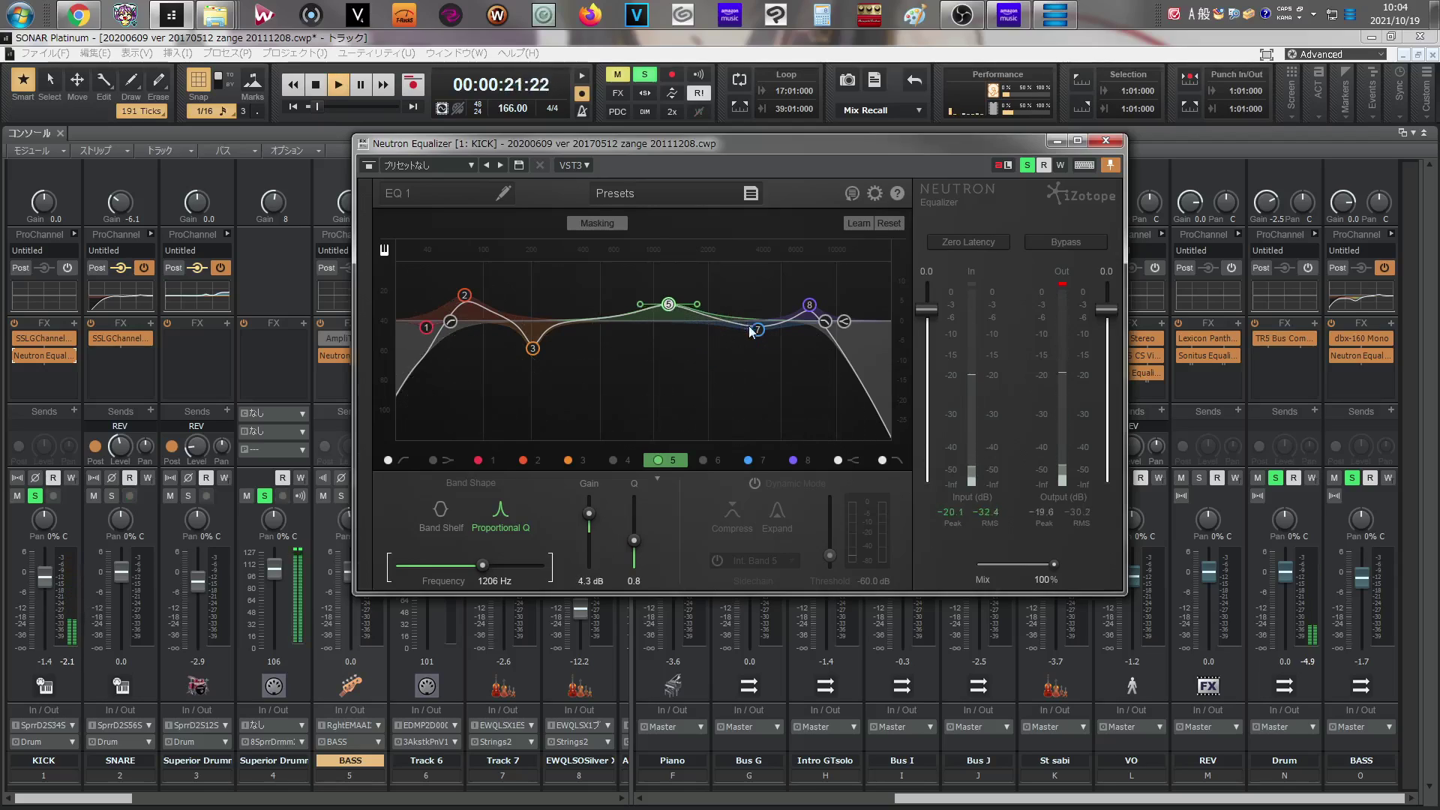
left_click(614, 459)
left_click_drag(668, 321, 610, 351)
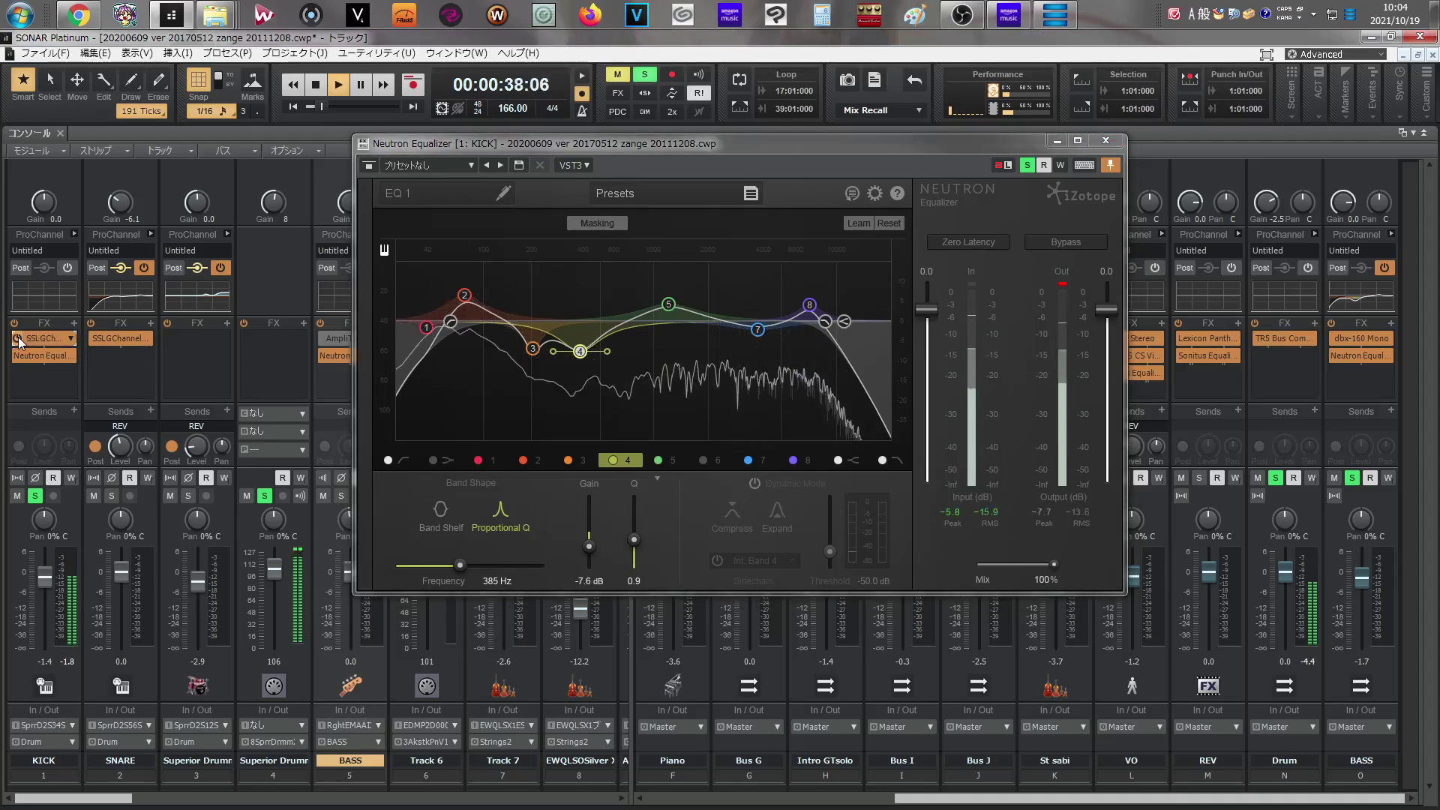
- Insert the Cakewalk Sonitus Compressor on the KICK track with a -17 dB threshold, 3.1:1 ratio and 40 ms release
left_click(40, 380)
right_click(40, 380)
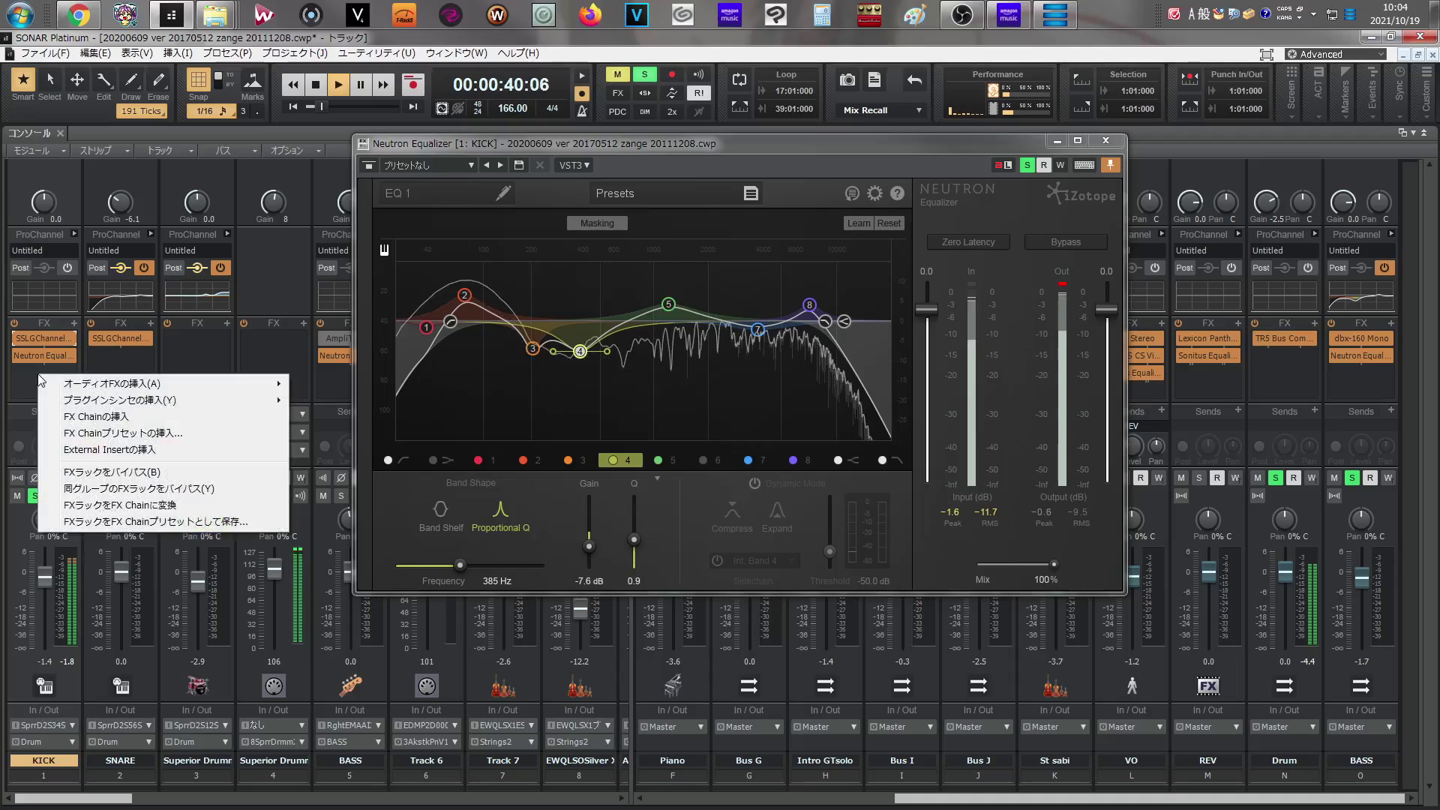
mouse_move(133, 388)
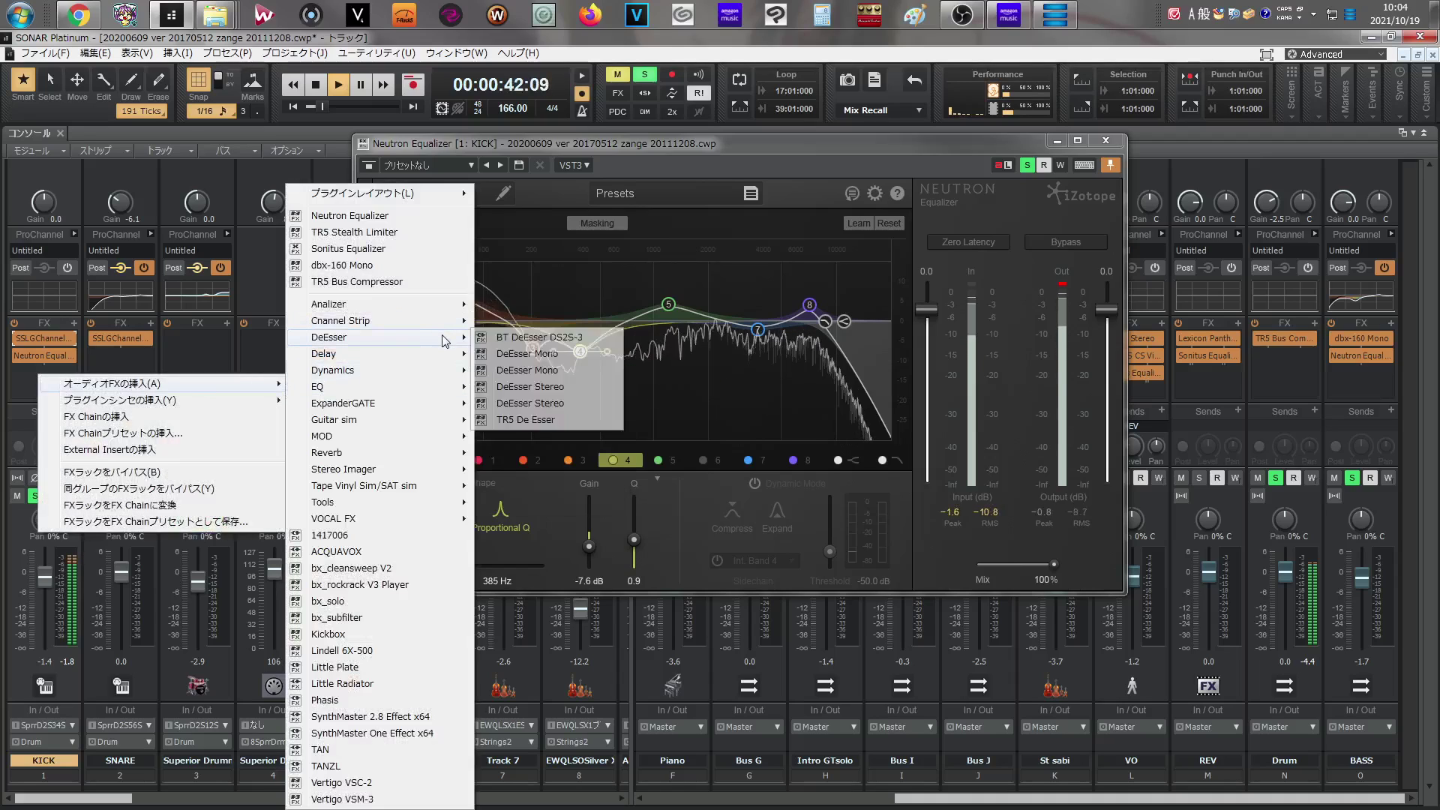
mouse_move(448, 377)
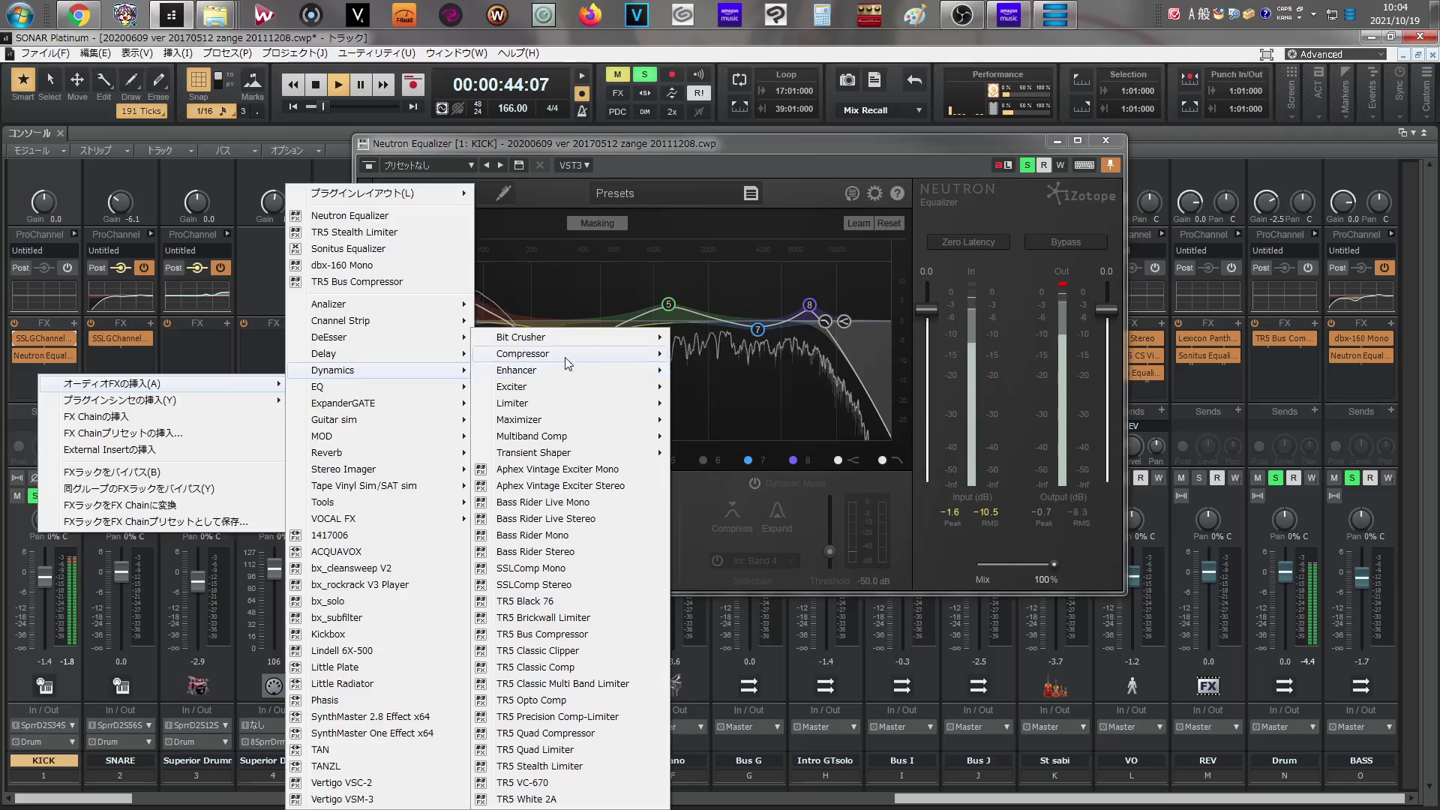
mouse_move(718, 357)
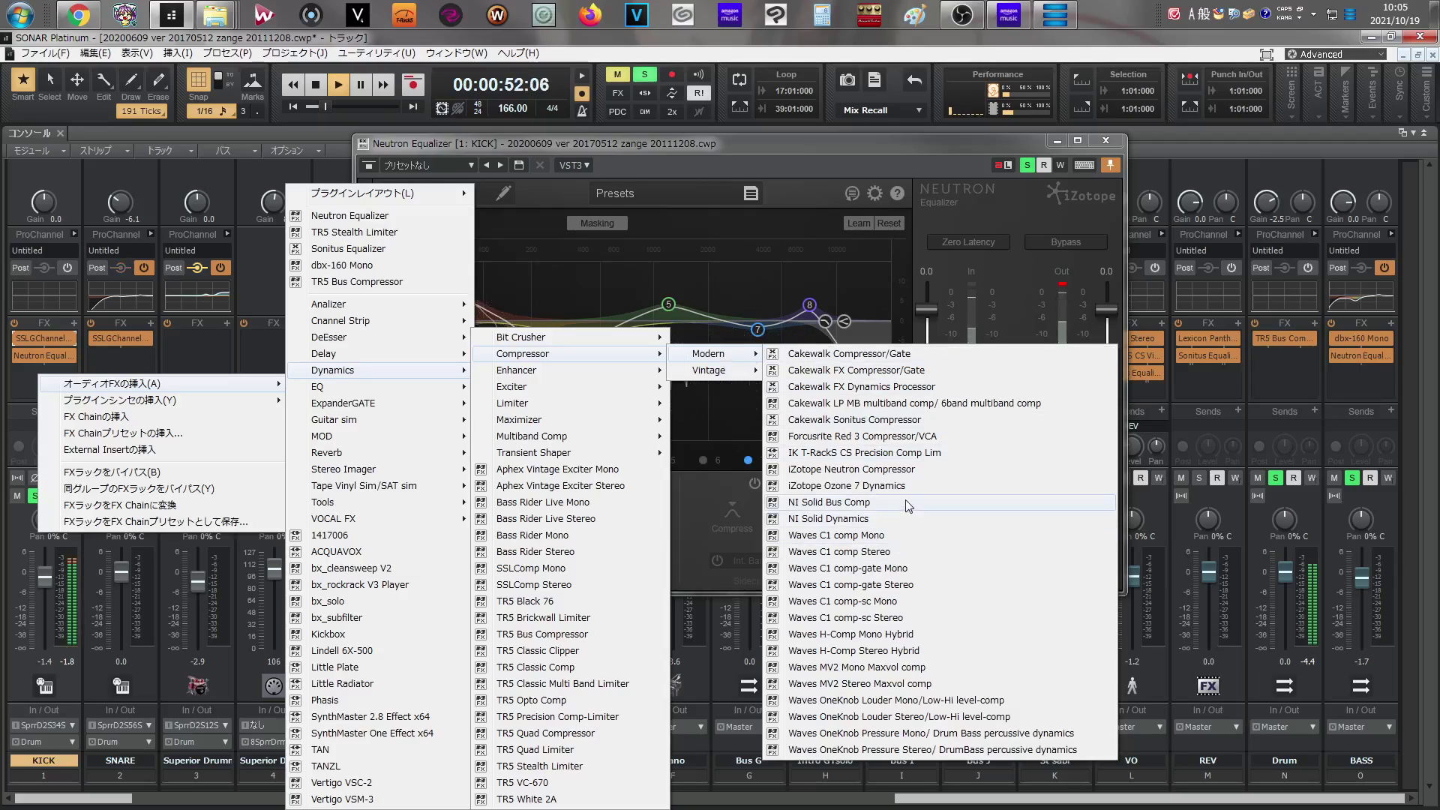
left_click(909, 420)
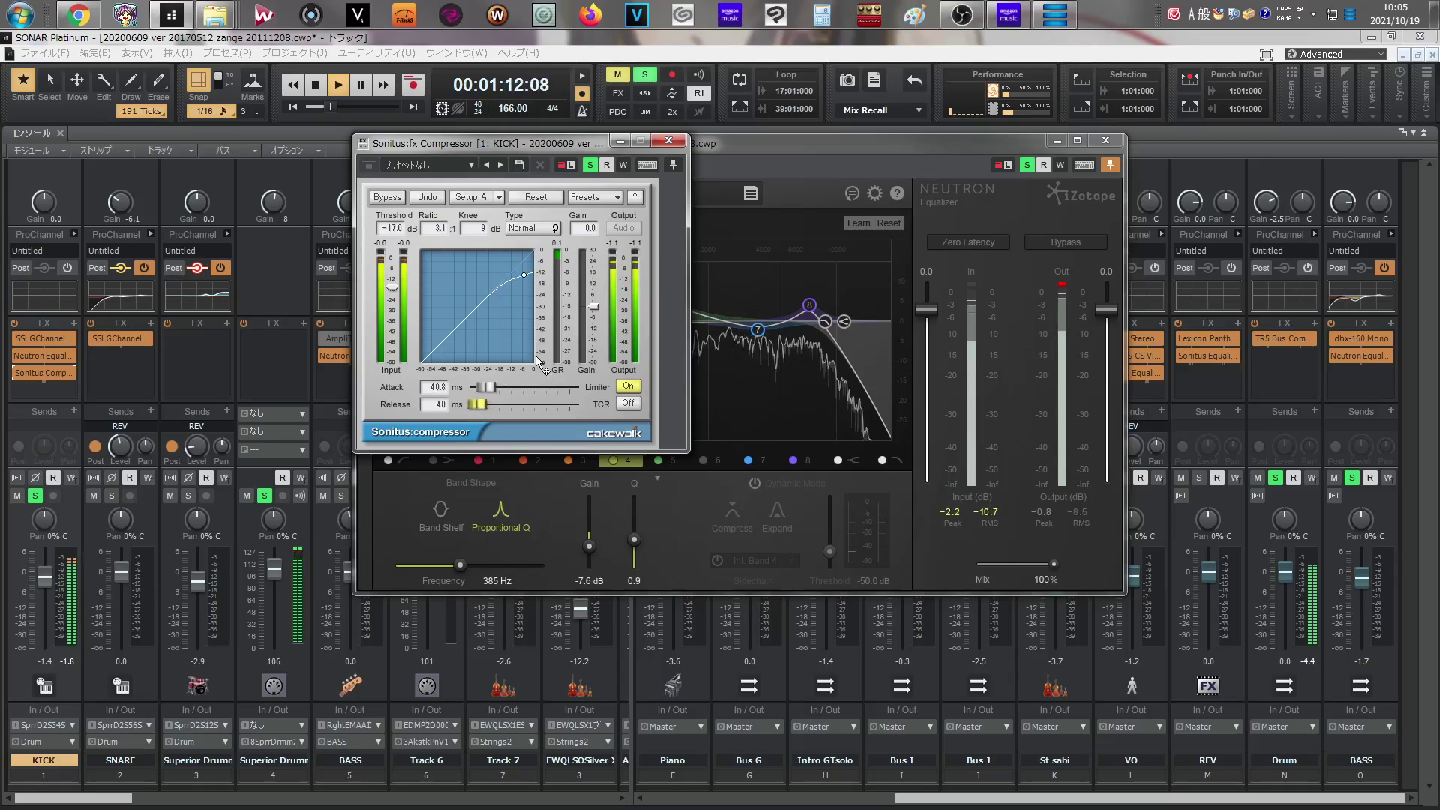
- Set the KICK compressor's gain to 3.3 dB, compare it against bypass and unsolo the KICK track
left_click_drag(594, 307, 594, 300)
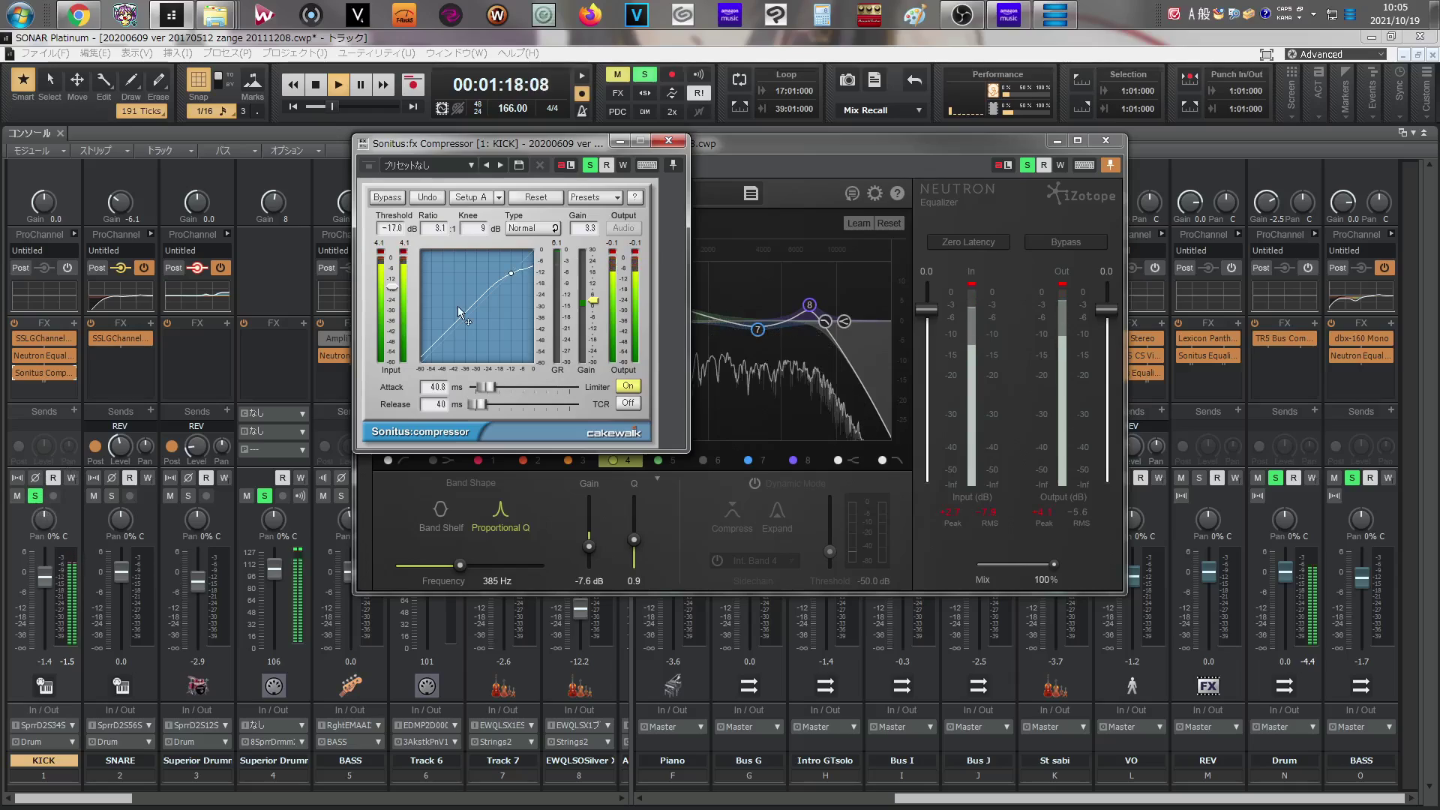
left_click(18, 374)
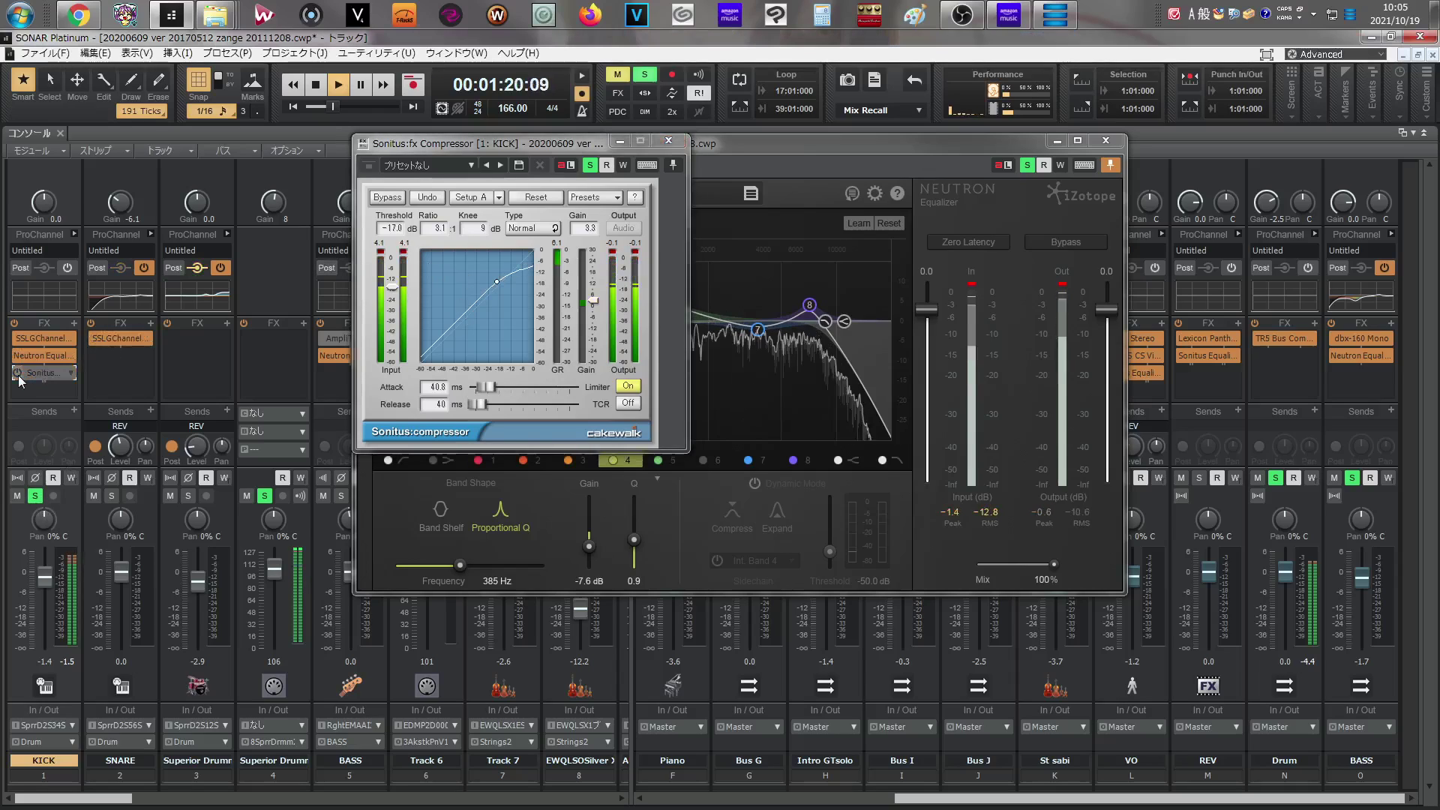
left_click(36, 498)
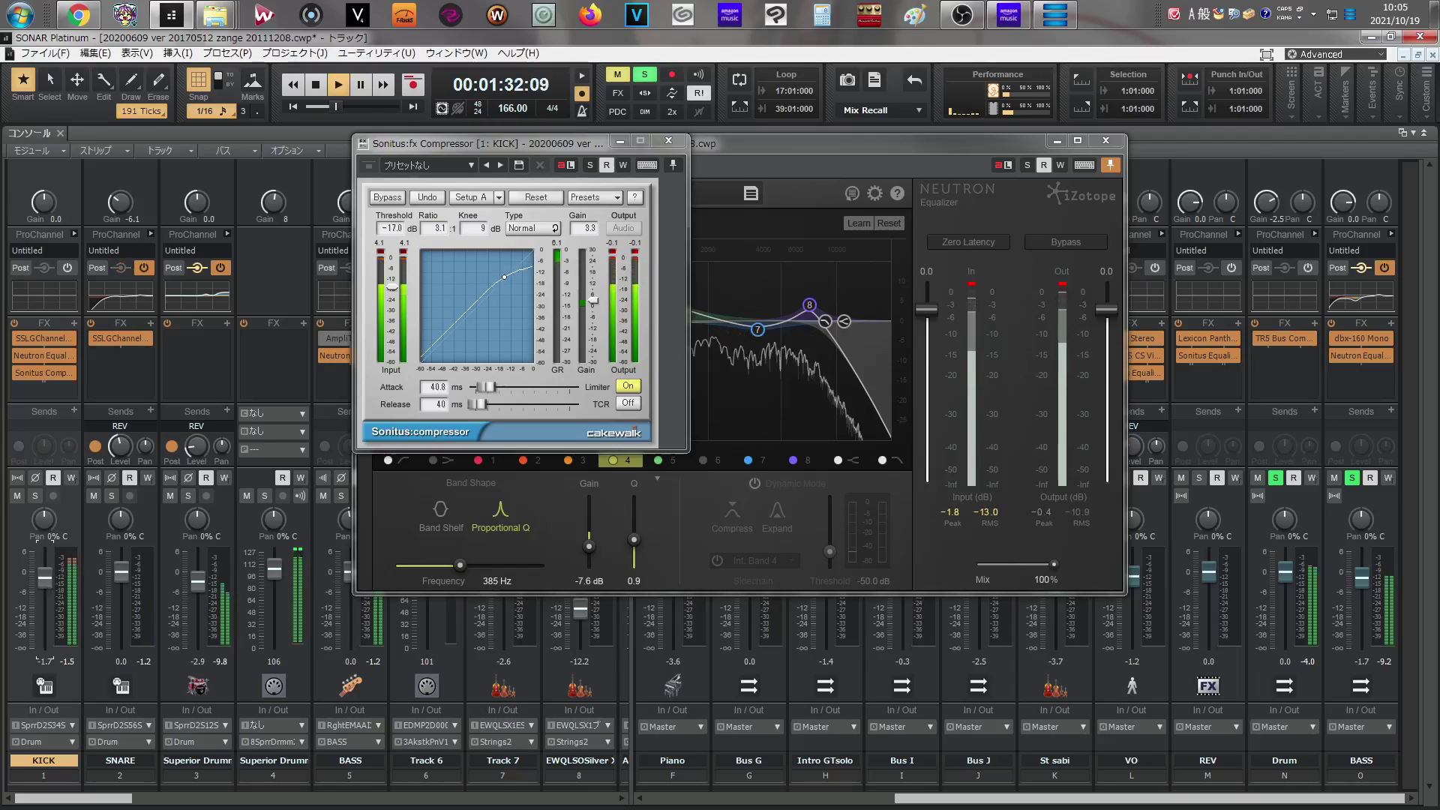
- Insert a Sonitus Compressor on the BASS bus with a -20.8 dB threshold, 4.6:1 ratio and about 354 ms attack
right_click(1342, 380)
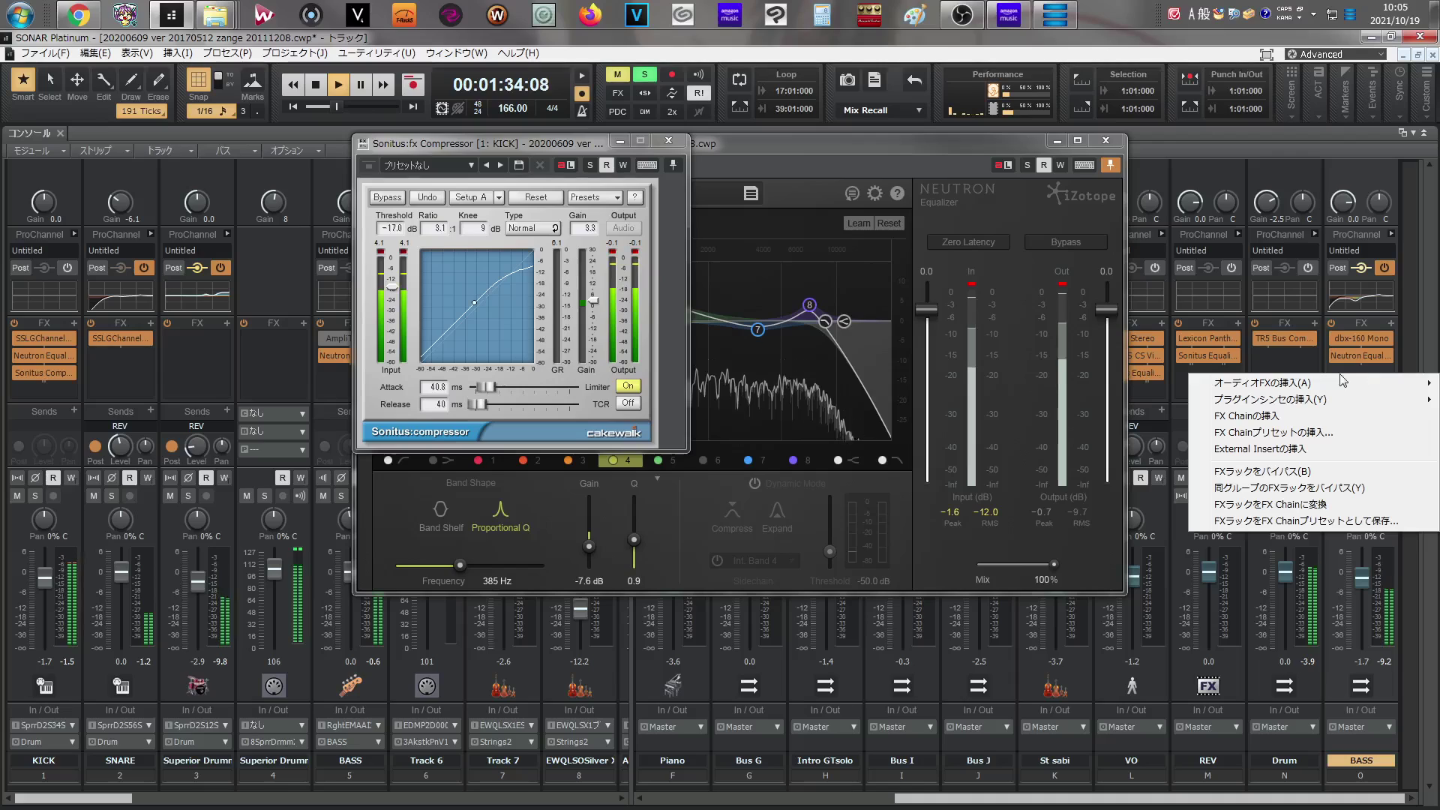
mouse_move(1311, 388)
left_click(1071, 215)
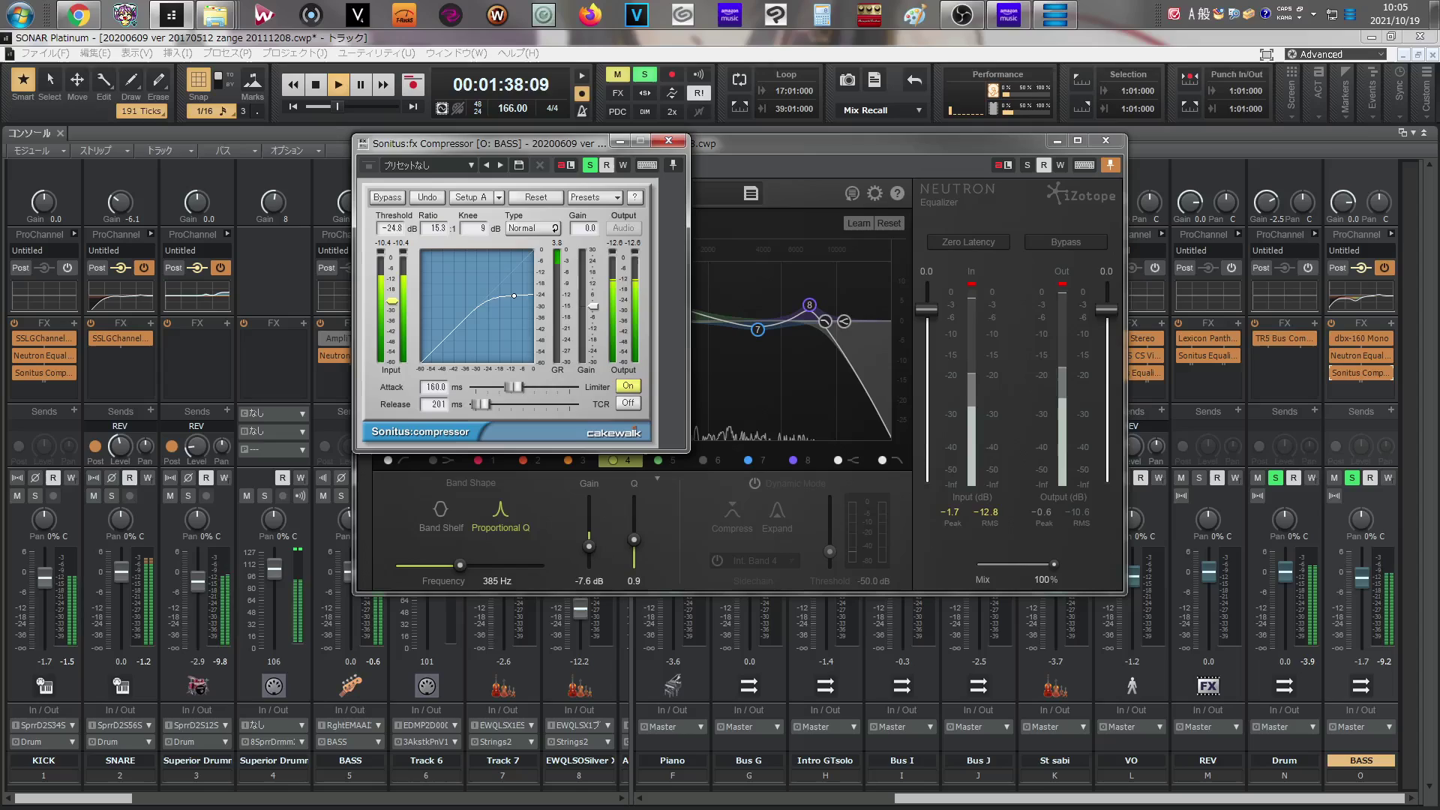
left_click_drag(397, 263, 390, 294)
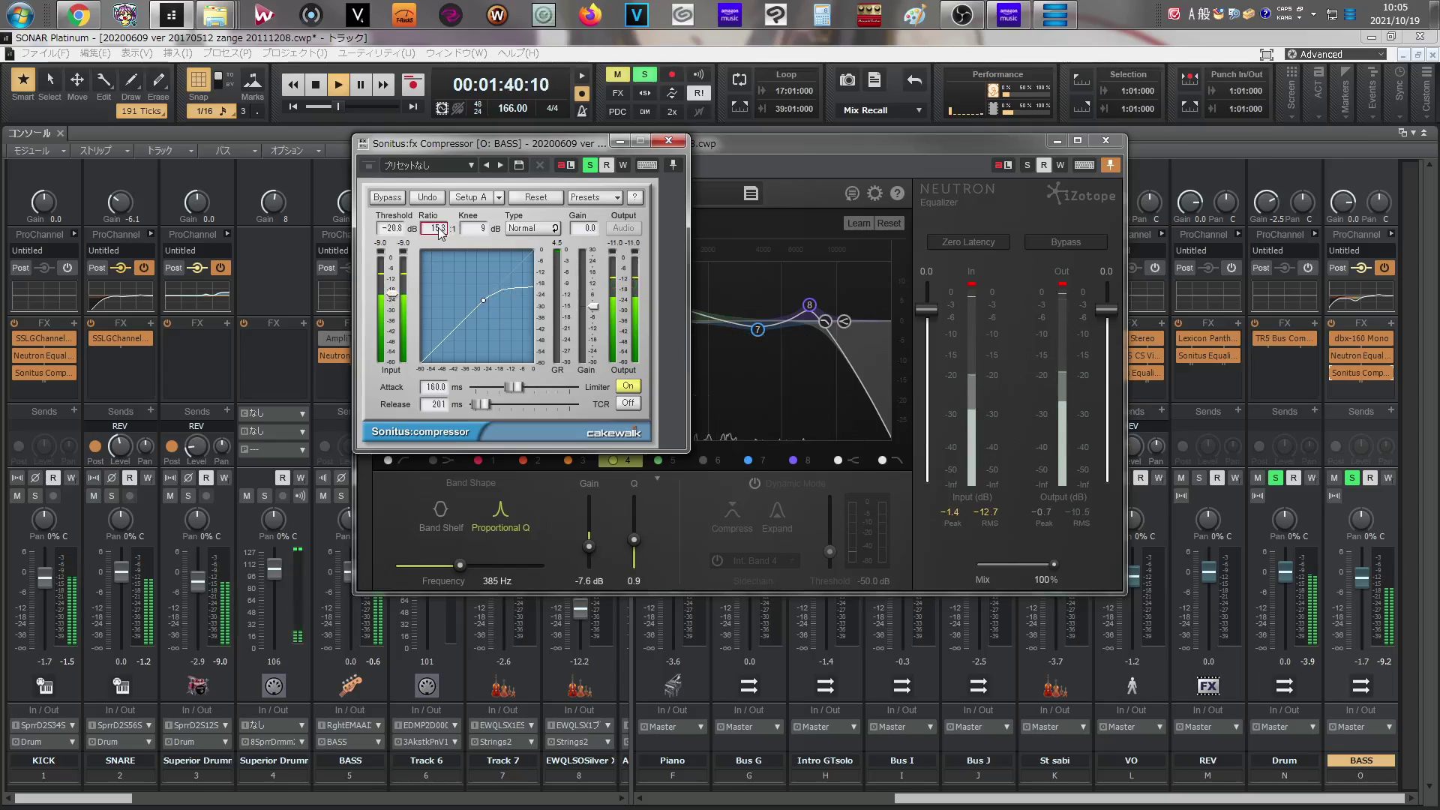
left_click_drag(438, 174, 438, 196)
left_click_drag(514, 386, 558, 386)
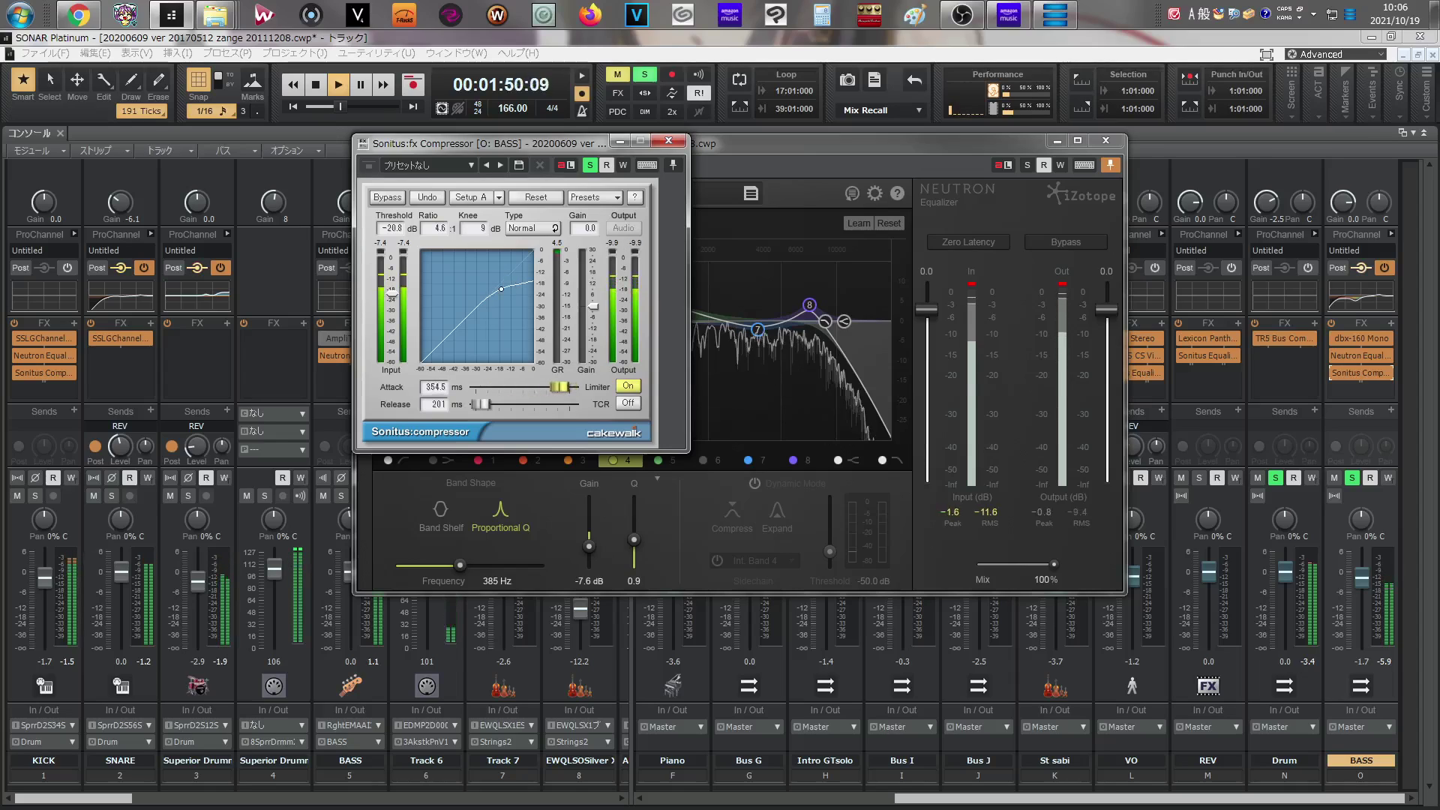
- Set the BASS bus compressor's release to 105 ms, compare it against bypass and close both plug-in windows
left_click(1334, 373)
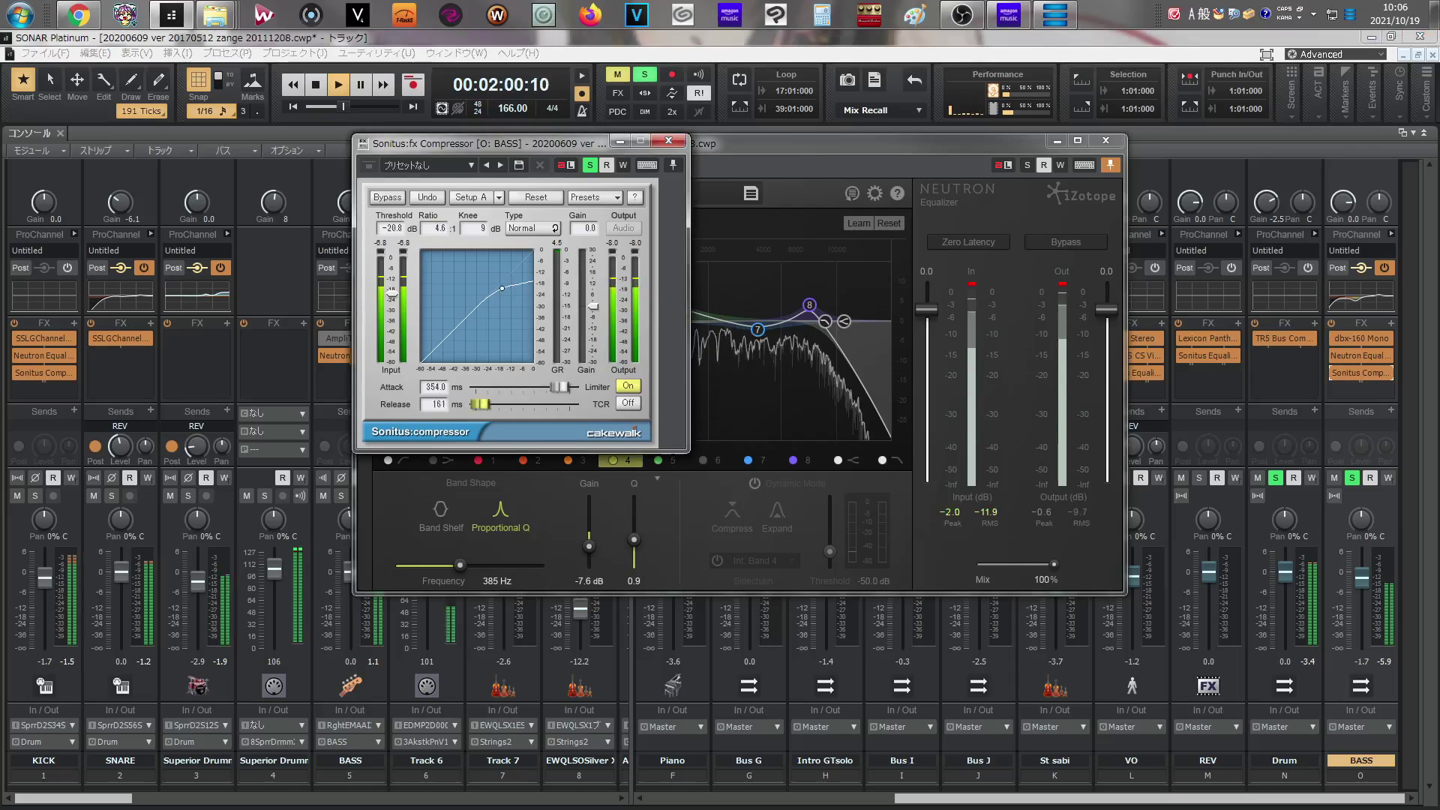
left_click_drag(486, 405, 480, 409)
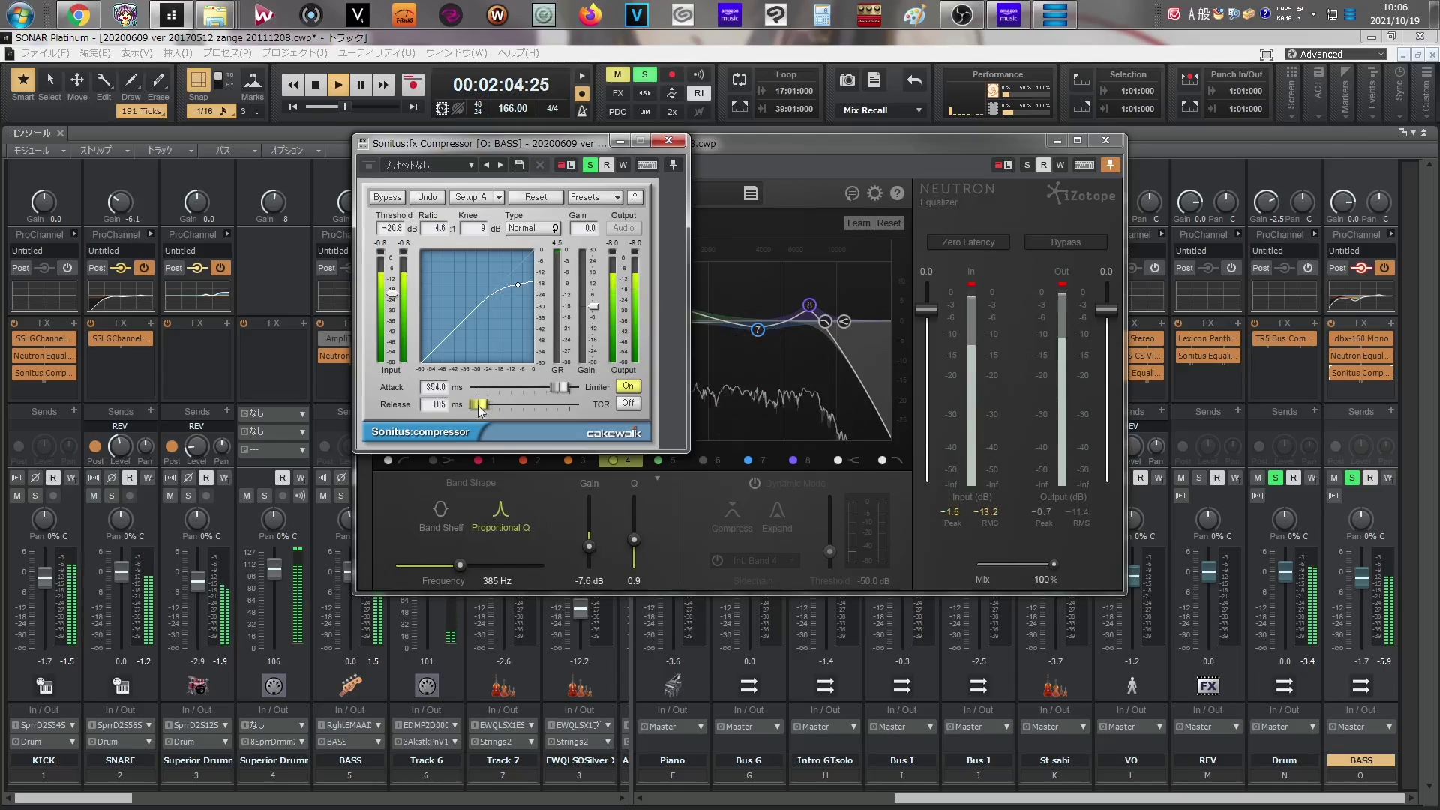
left_click(1334, 375)
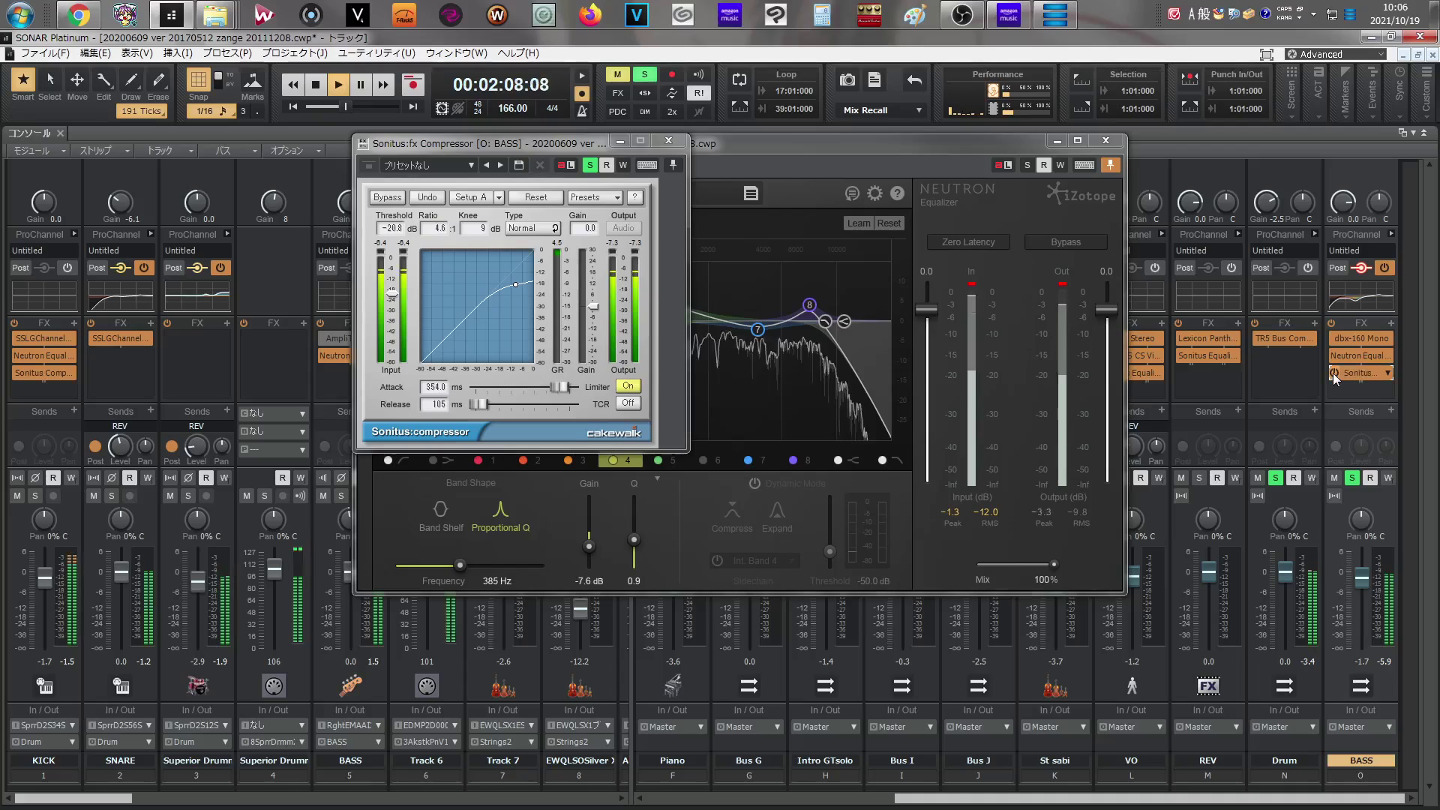
left_click(668, 141)
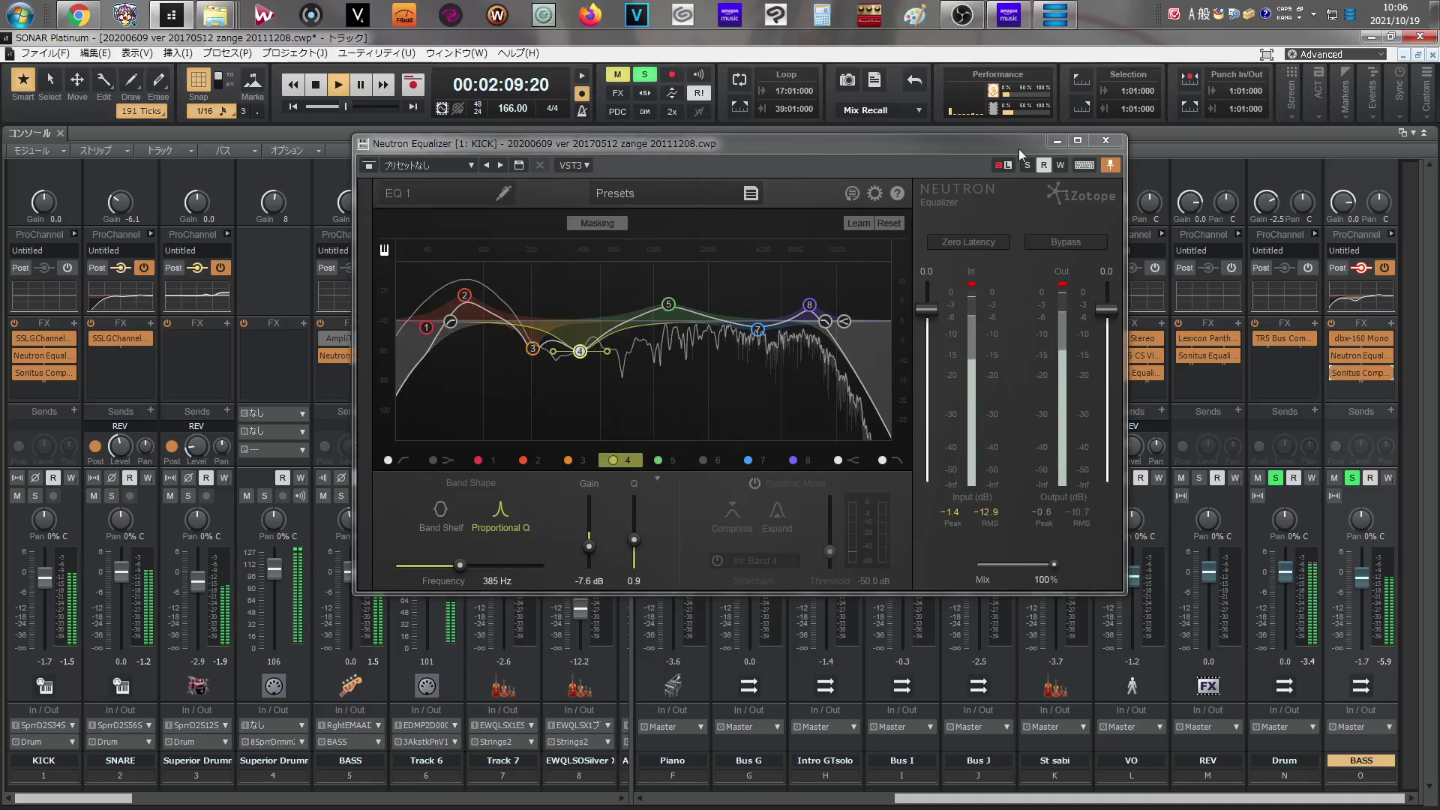
left_click(1105, 141)
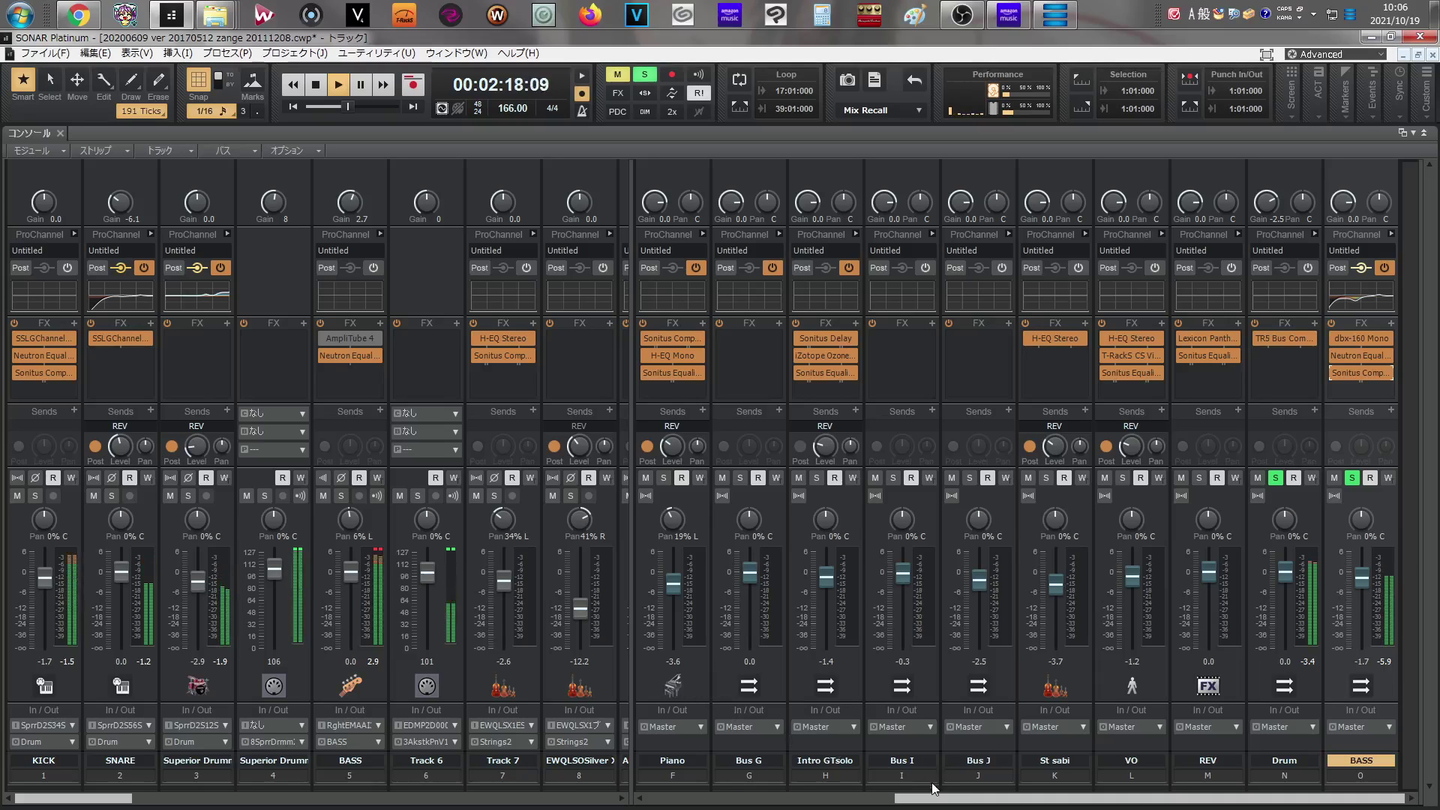
- Audition the guitar channels by soloing the Gt and G1 buses and Gt track 28 in the console
left_click_drag(930, 802, 743, 731)
left_click(743, 478)
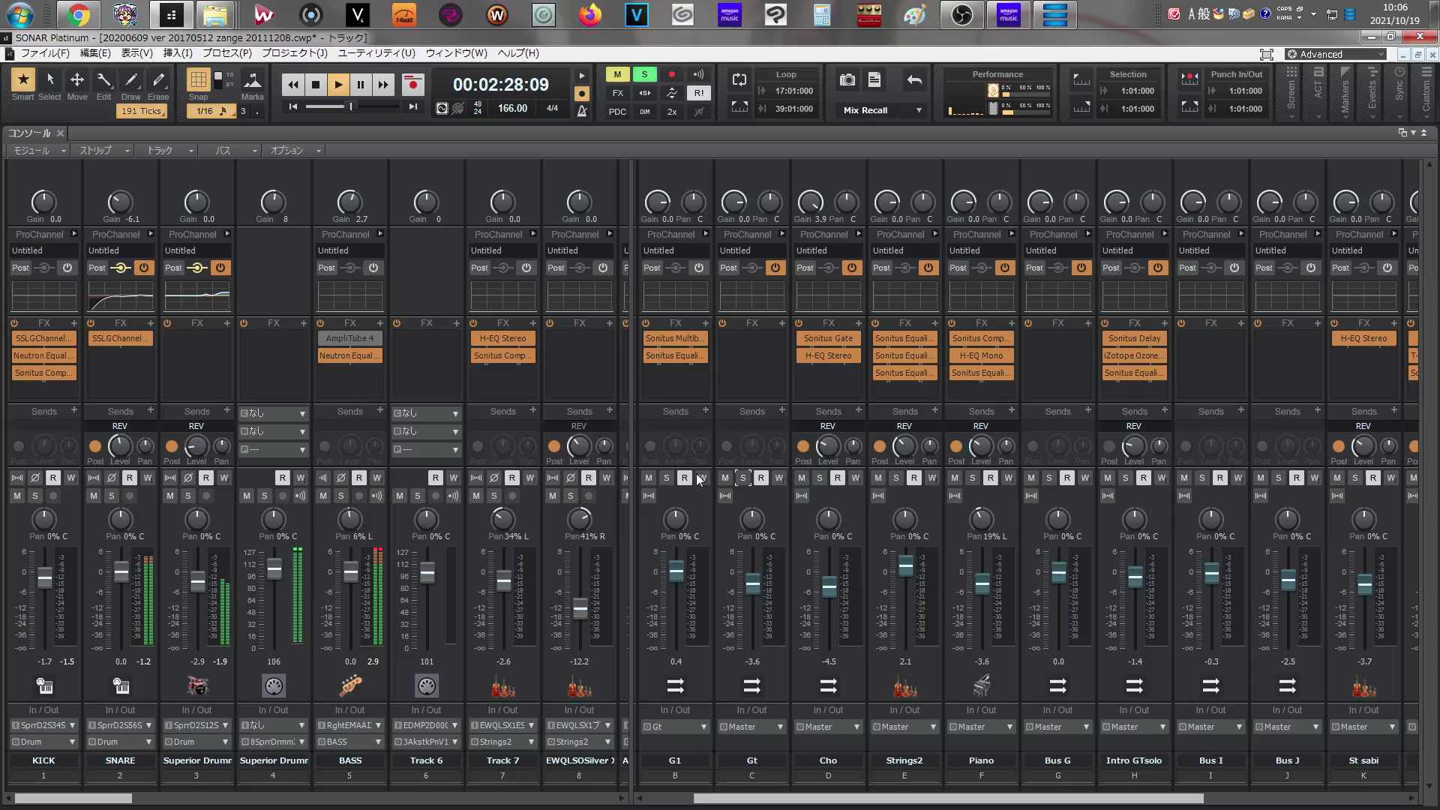
left_click(667, 478)
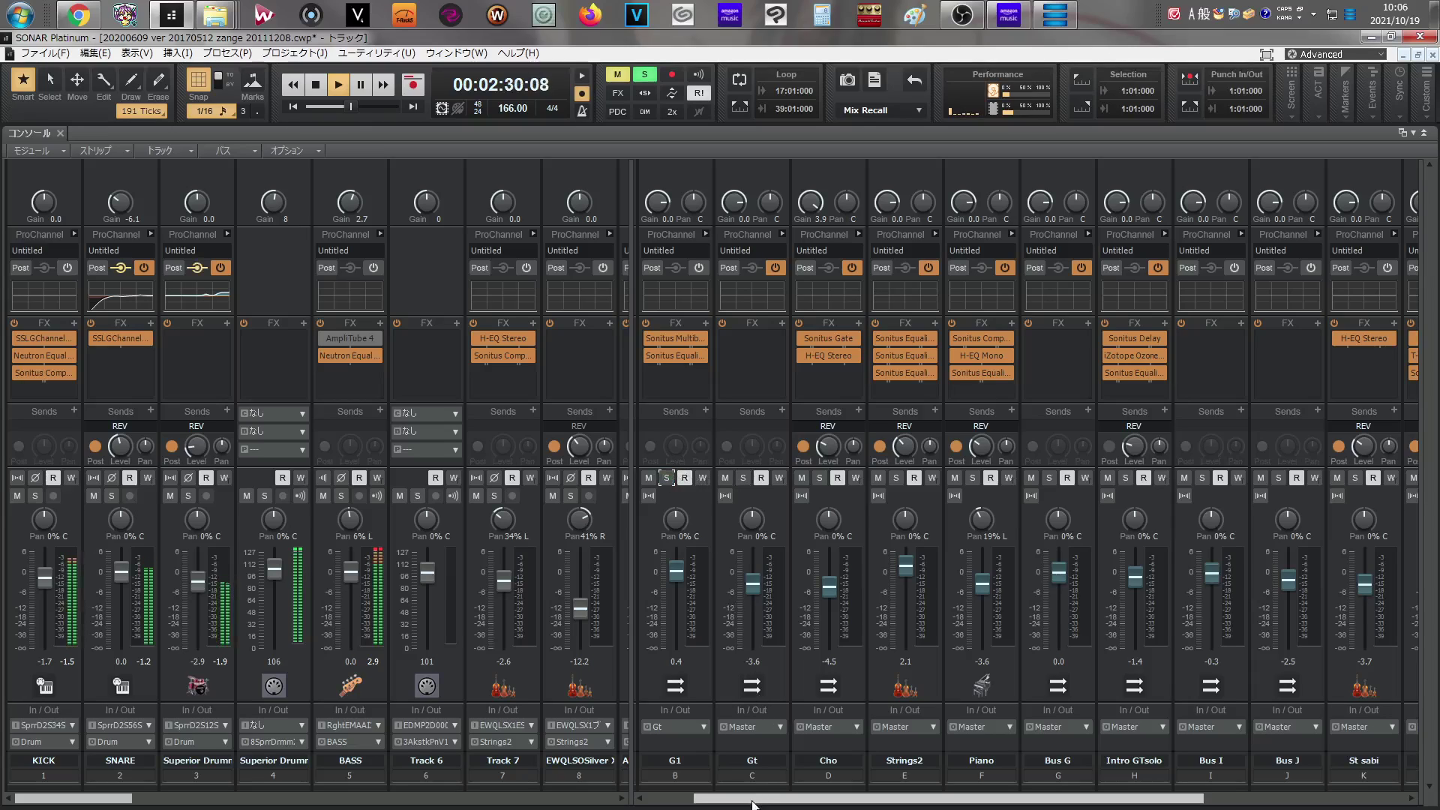
left_click_drag(749, 798, 701, 799)
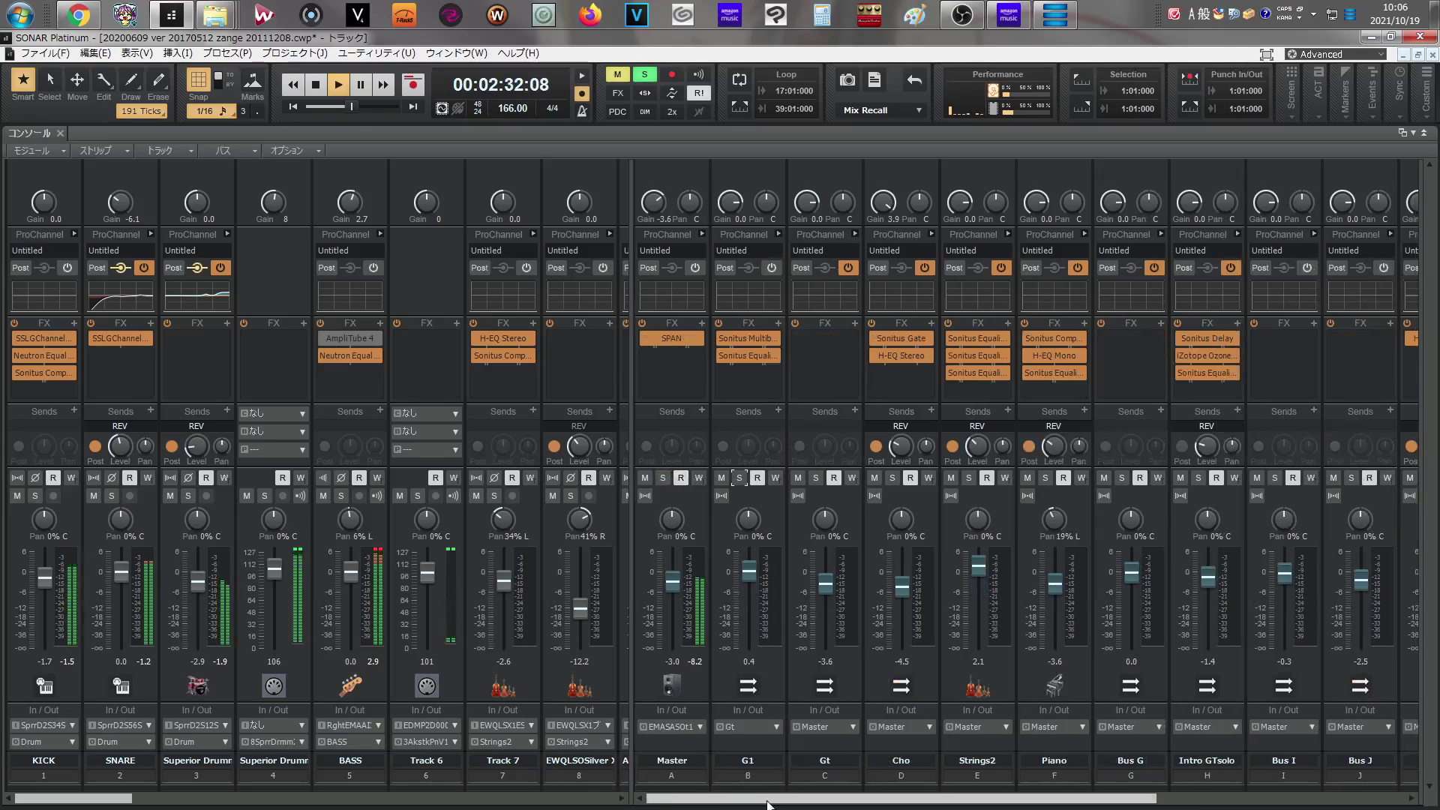
left_click_drag(114, 801, 453, 799)
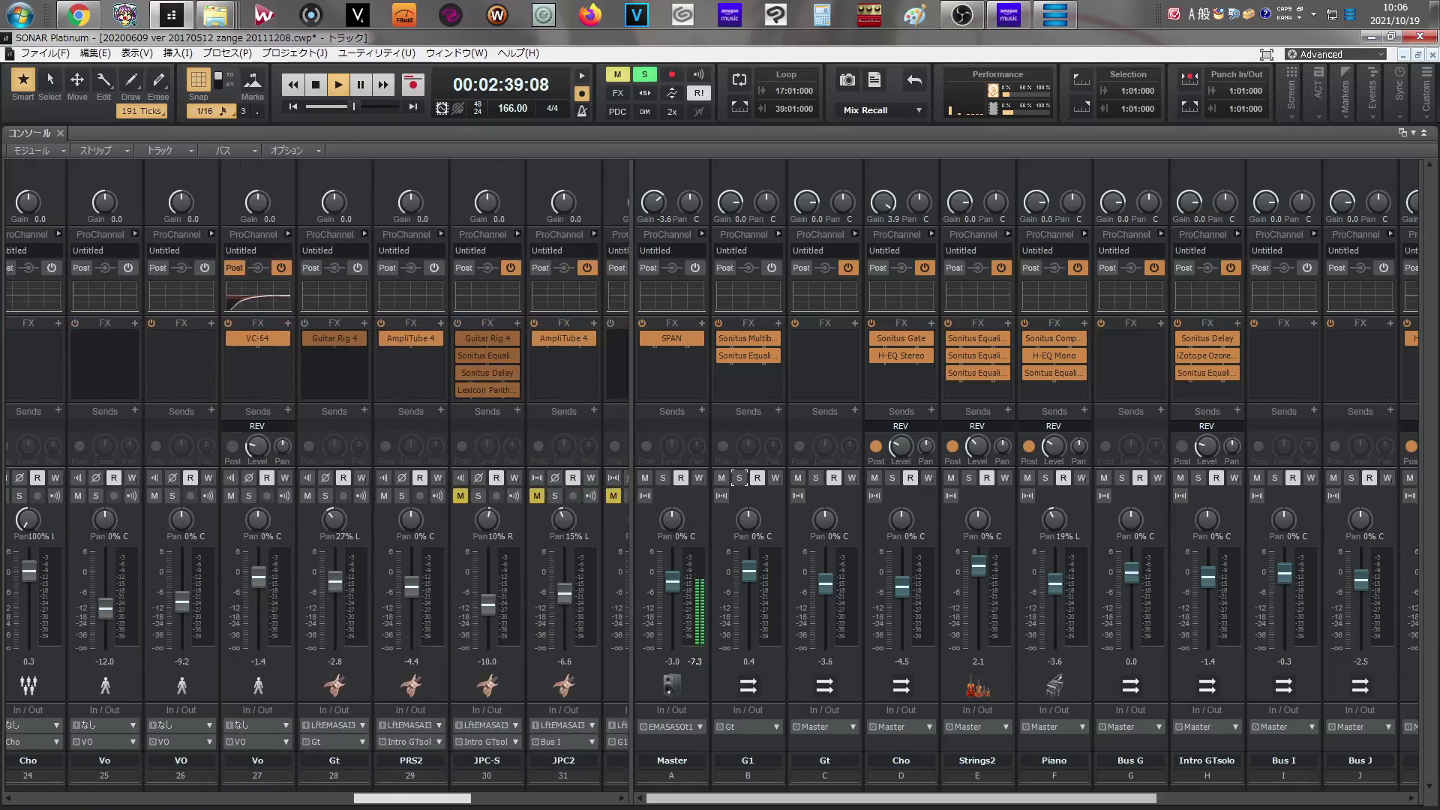
left_click(327, 496)
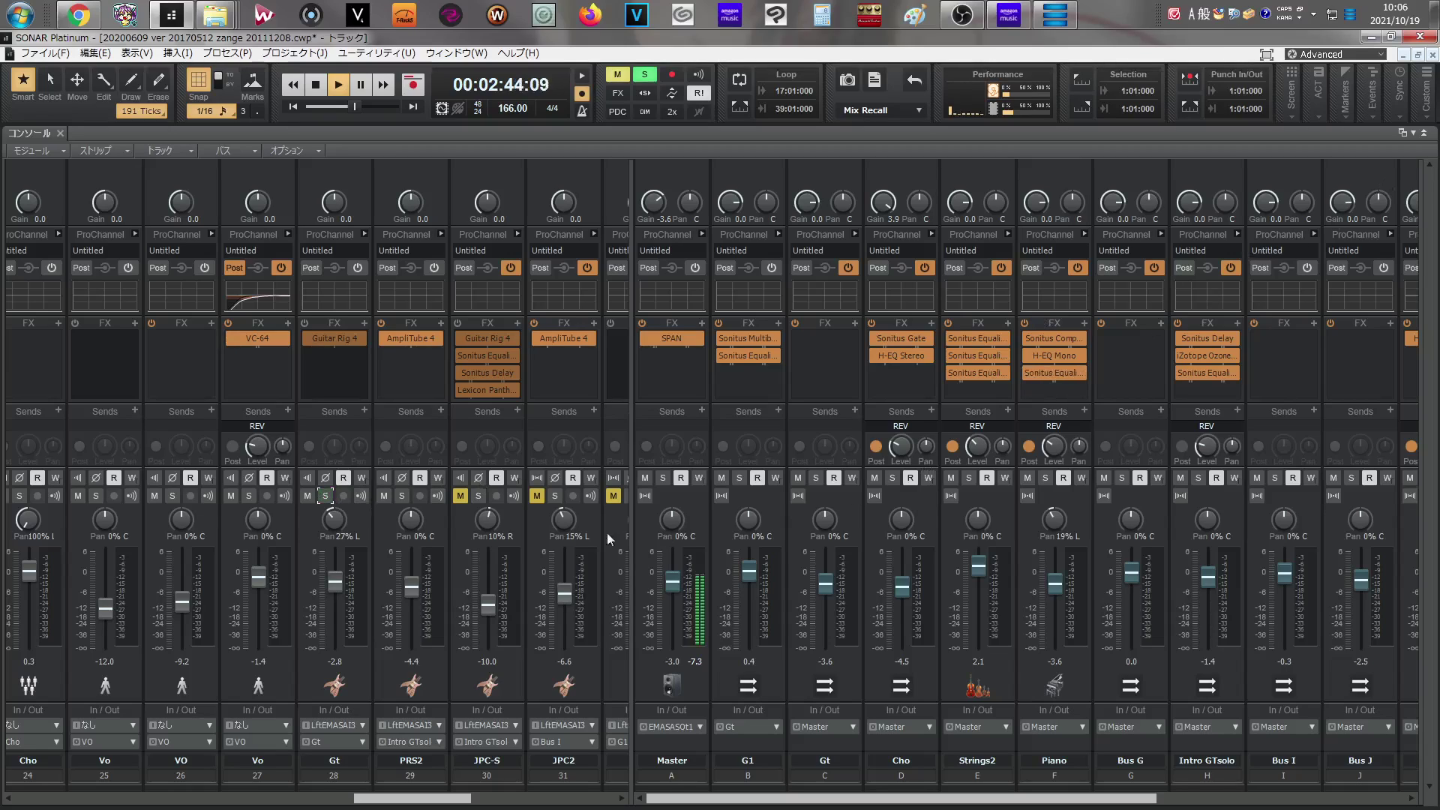
- Return to the track view, clear all solos and collapse the BASS folder
left_click(1424, 134)
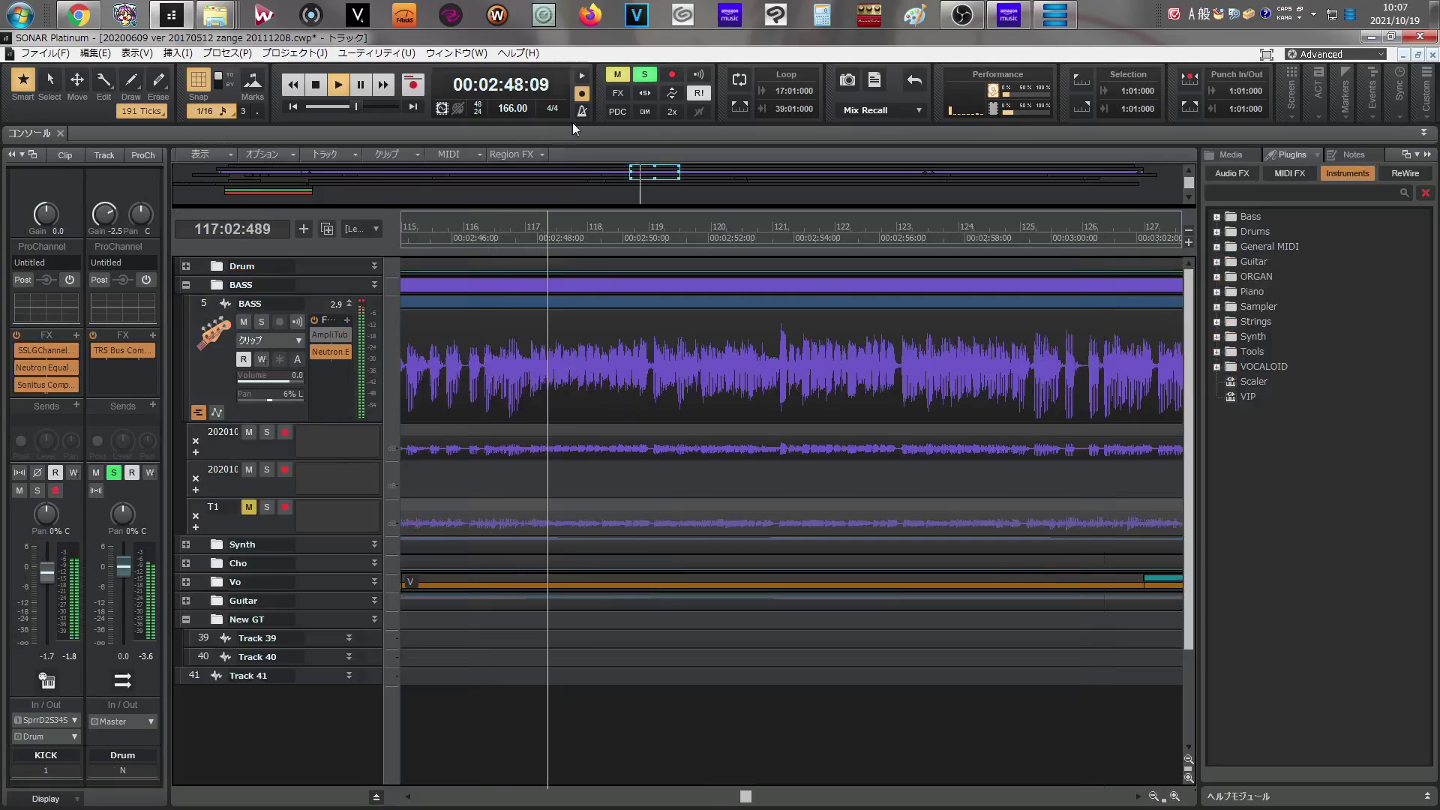
left_click(644, 74)
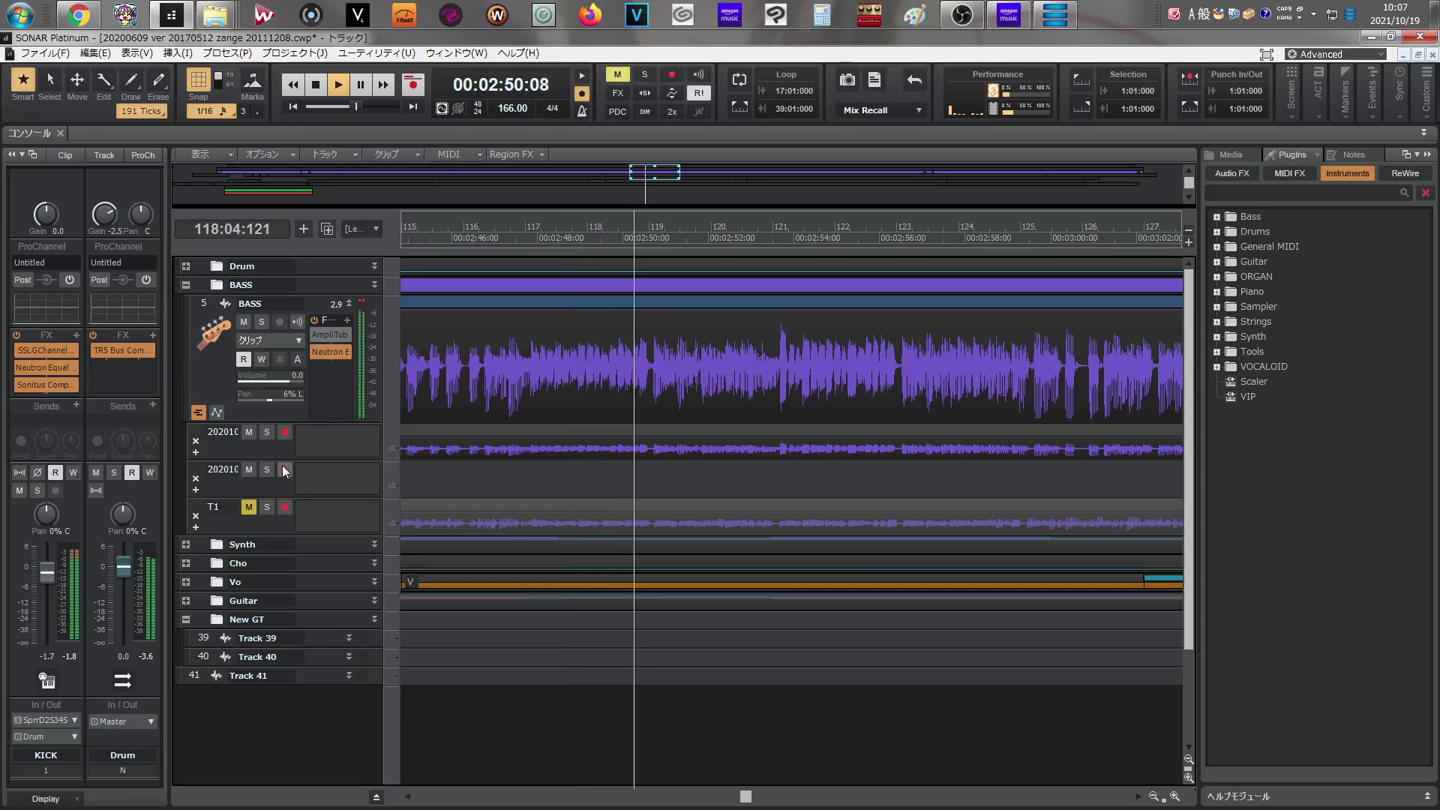
left_click(329, 518)
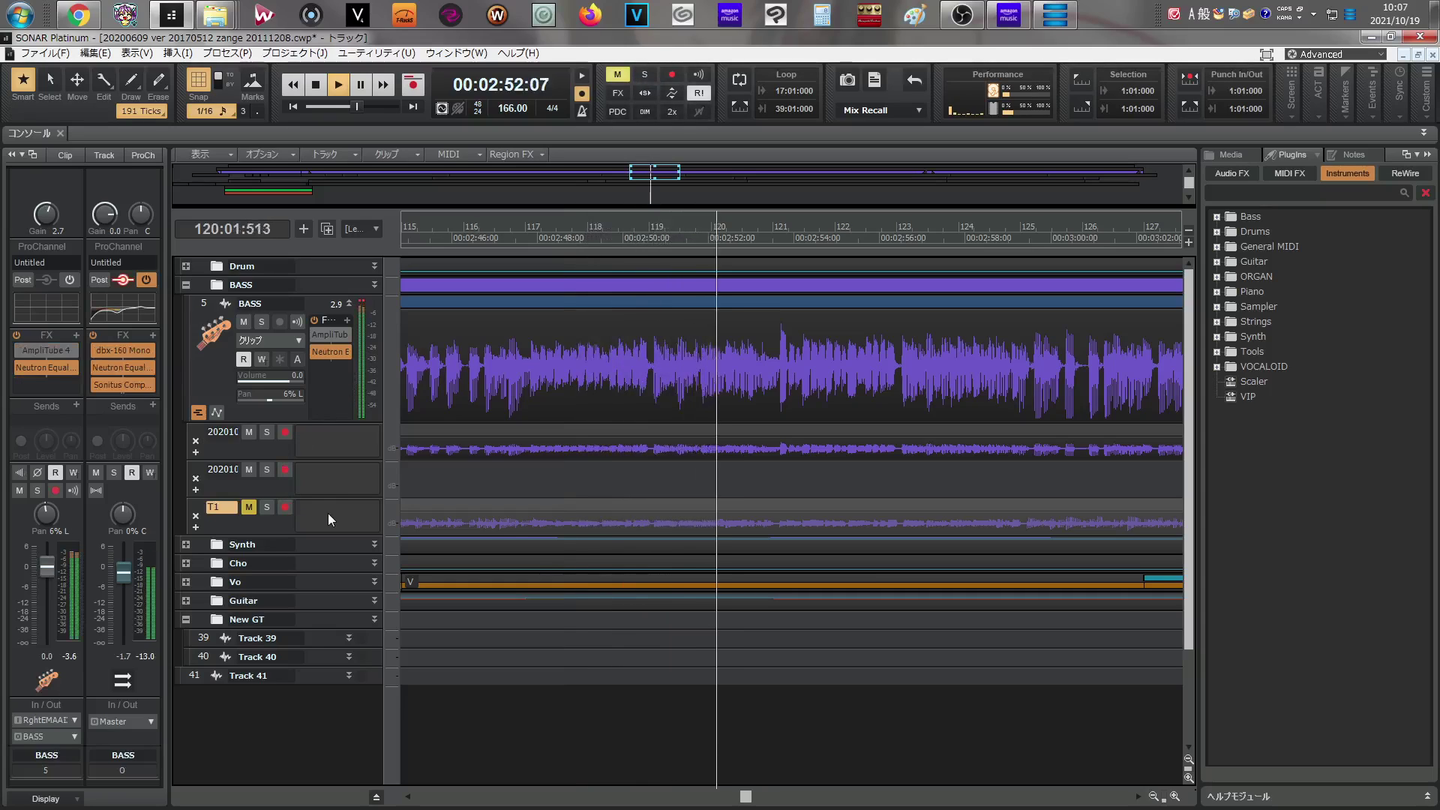
left_click(186, 285)
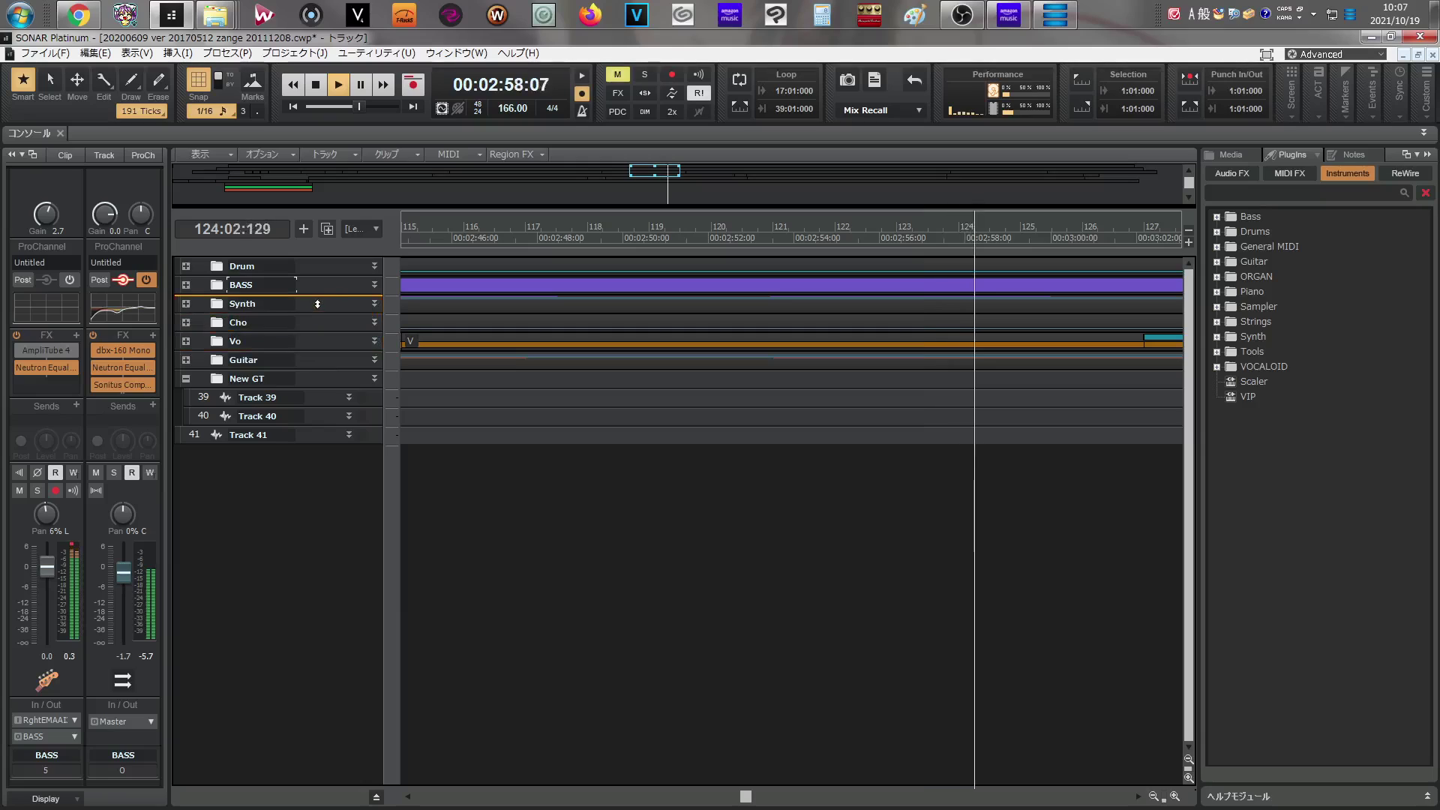
- Move the Guitar and New GT folders directly below the BASS folder and expand the Guitar folder
left_click_drag(318, 303, 317, 315)
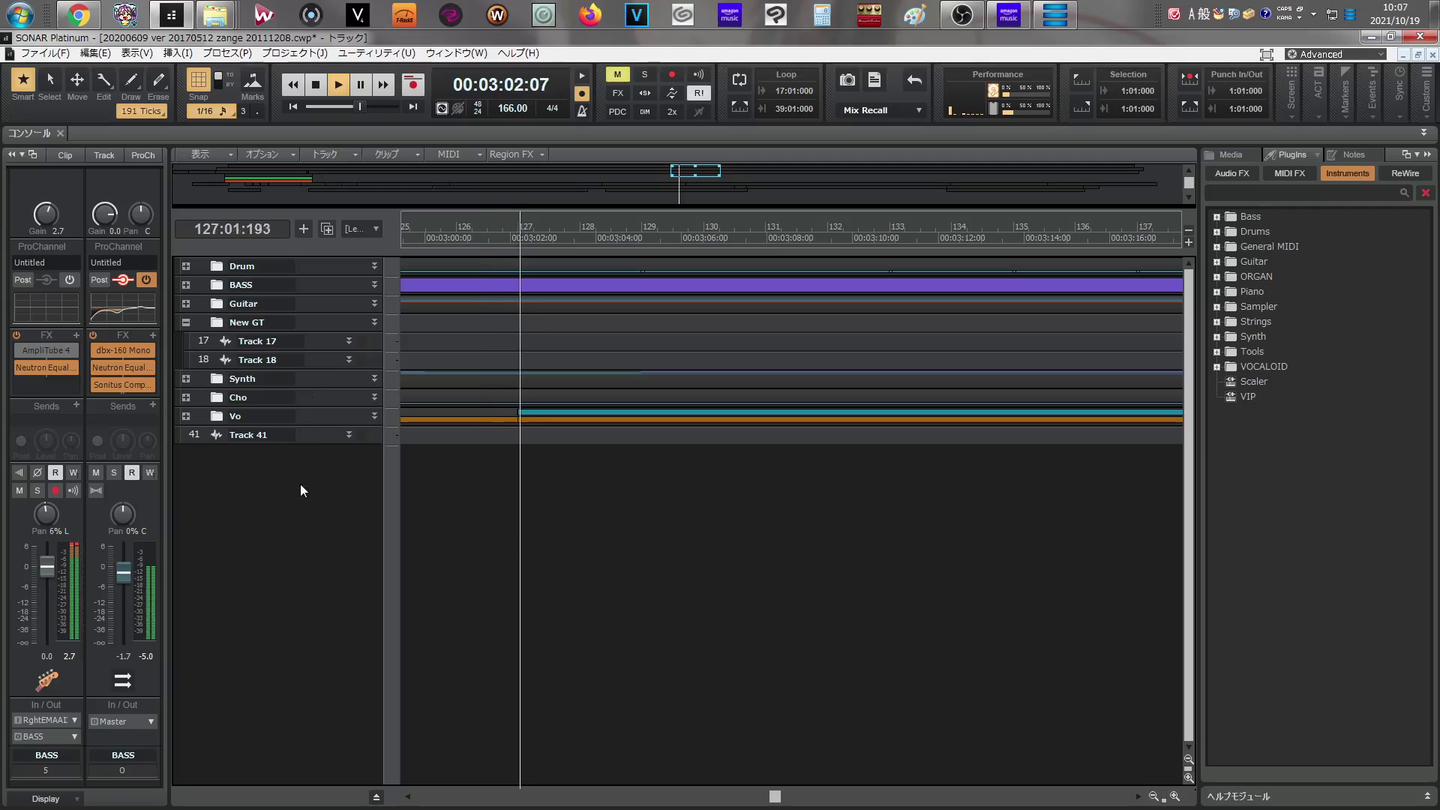
left_click(186, 303)
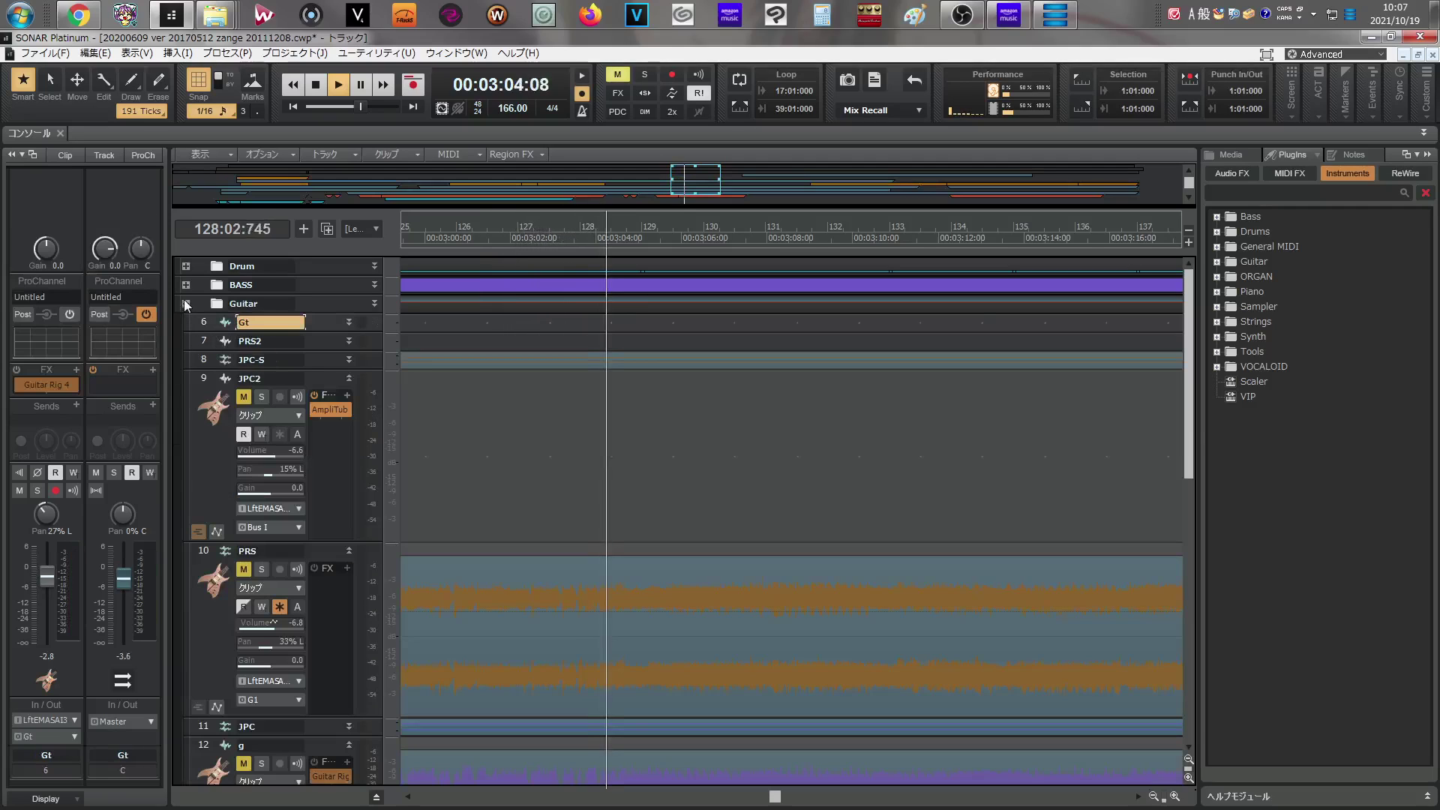
scroll(330, 408, "down", 3)
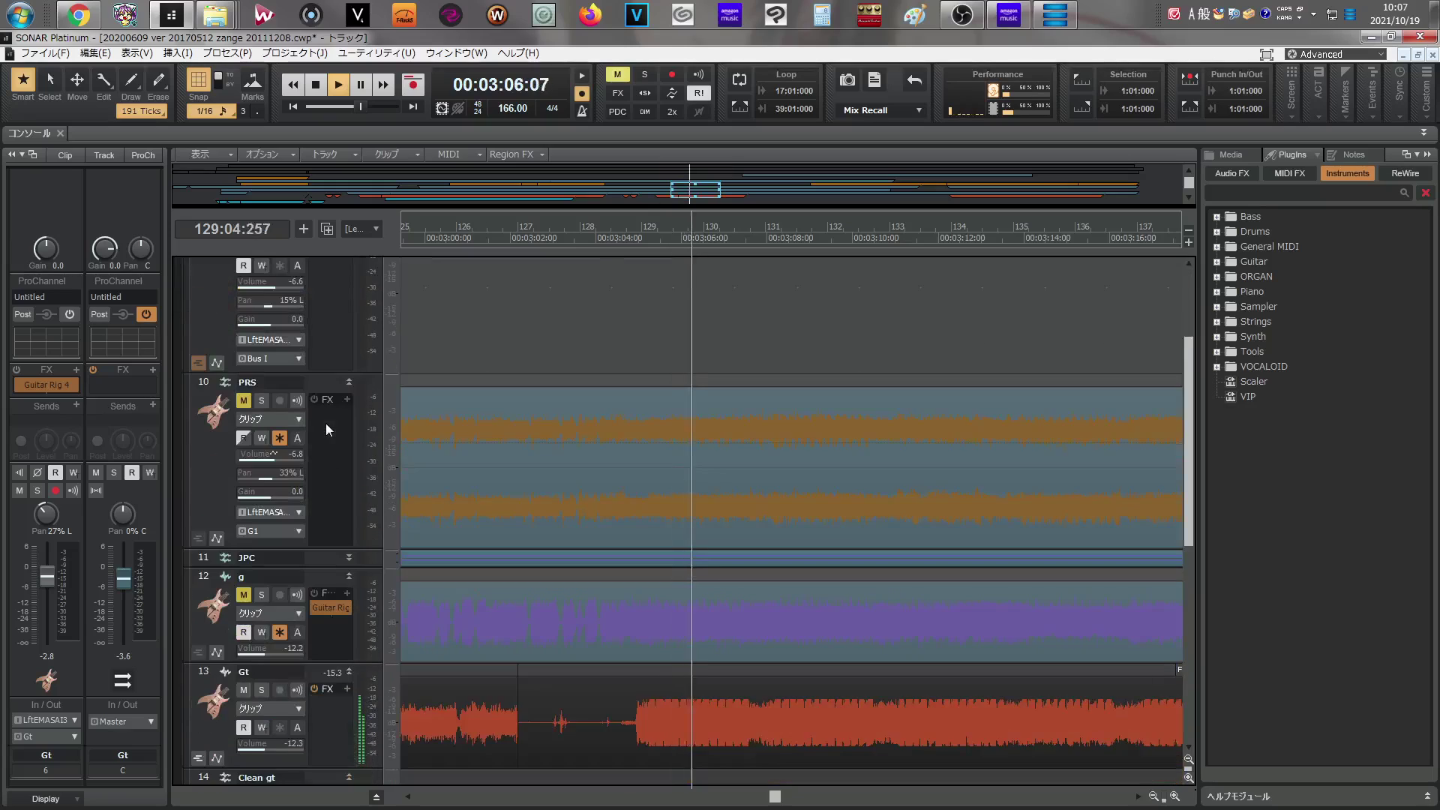
- Widen the track header area, mute the Vo folder and restart playback from measure 15
scroll(326, 429, "down", 7)
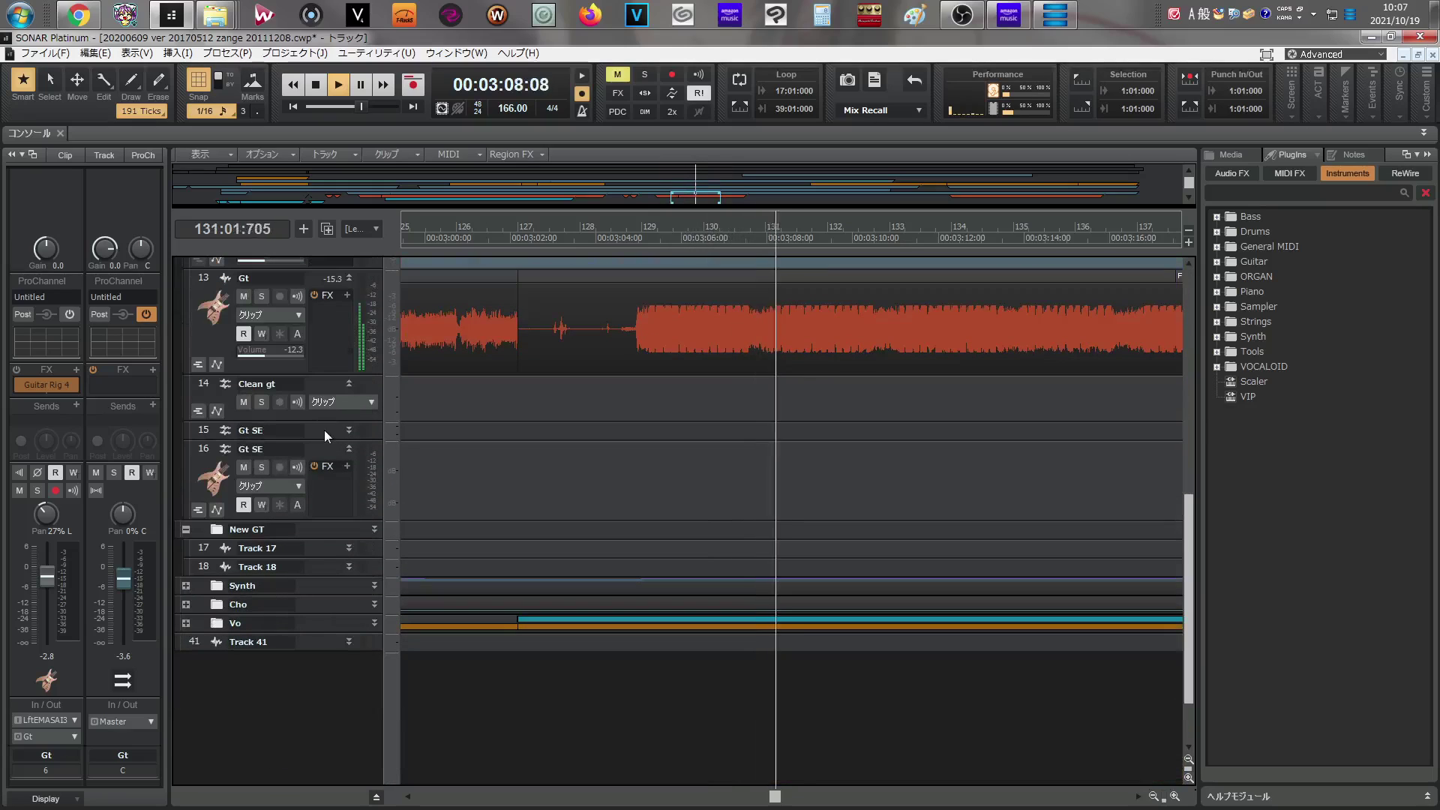
left_click_drag(383, 626, 433, 626)
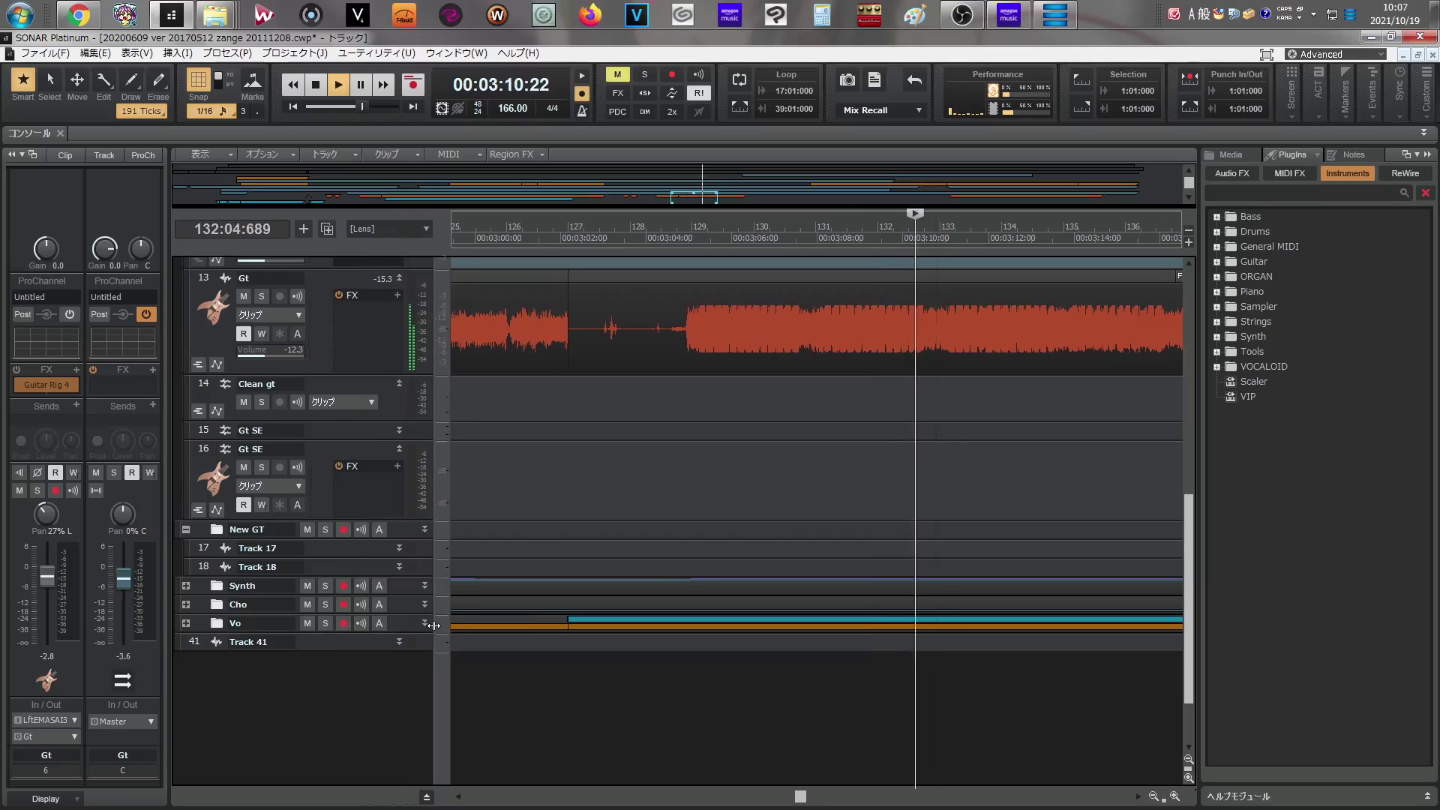
left_click(308, 623)
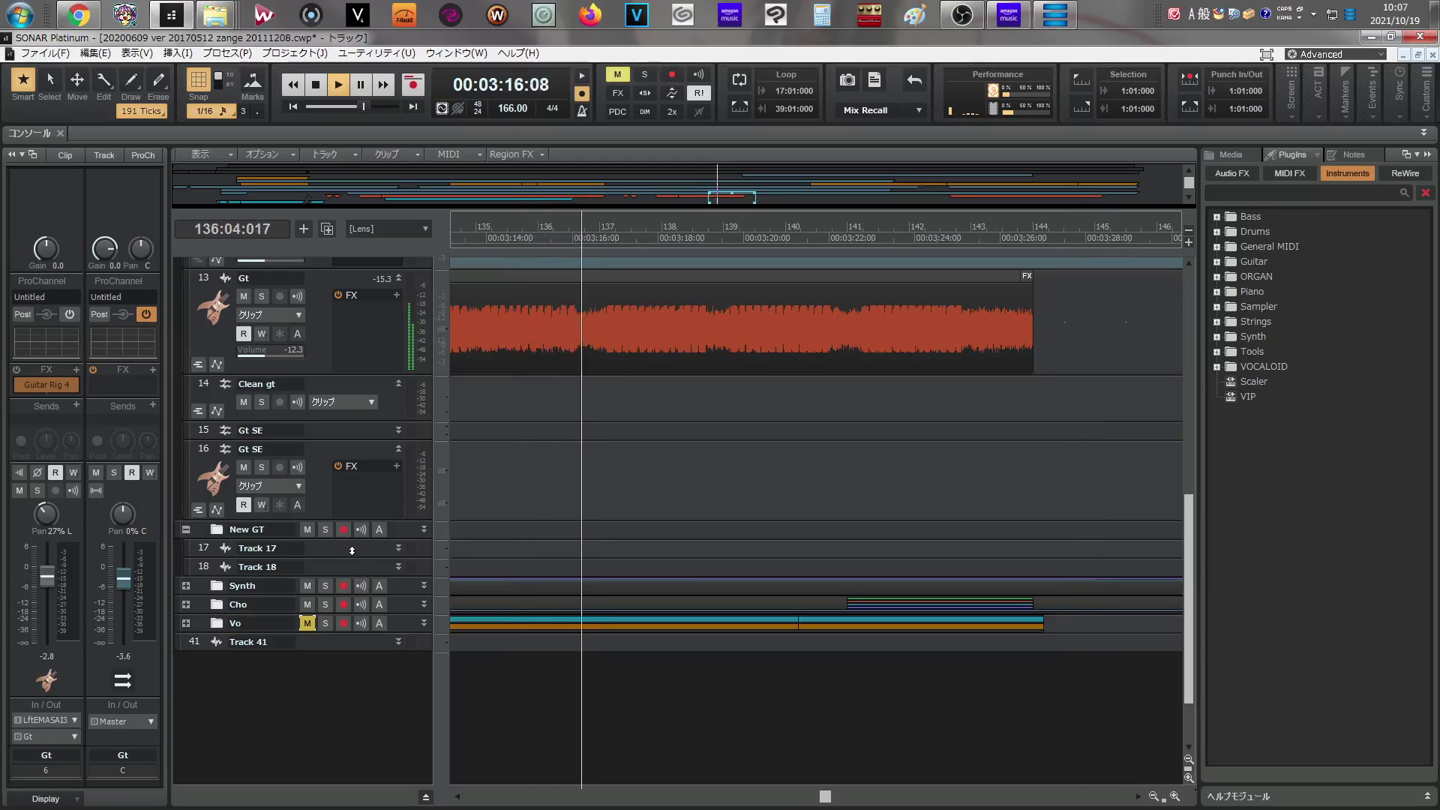
key("space")
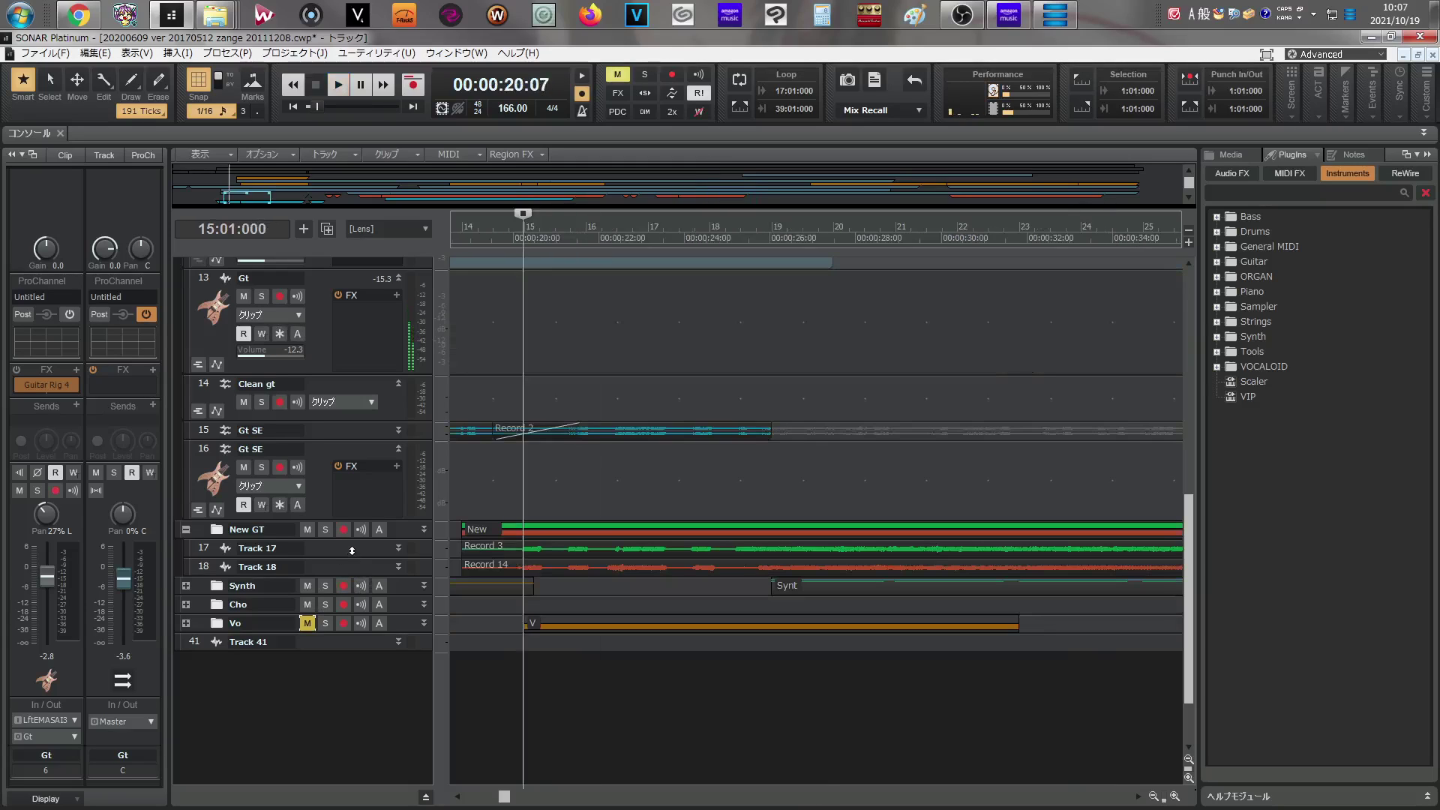
key("space")
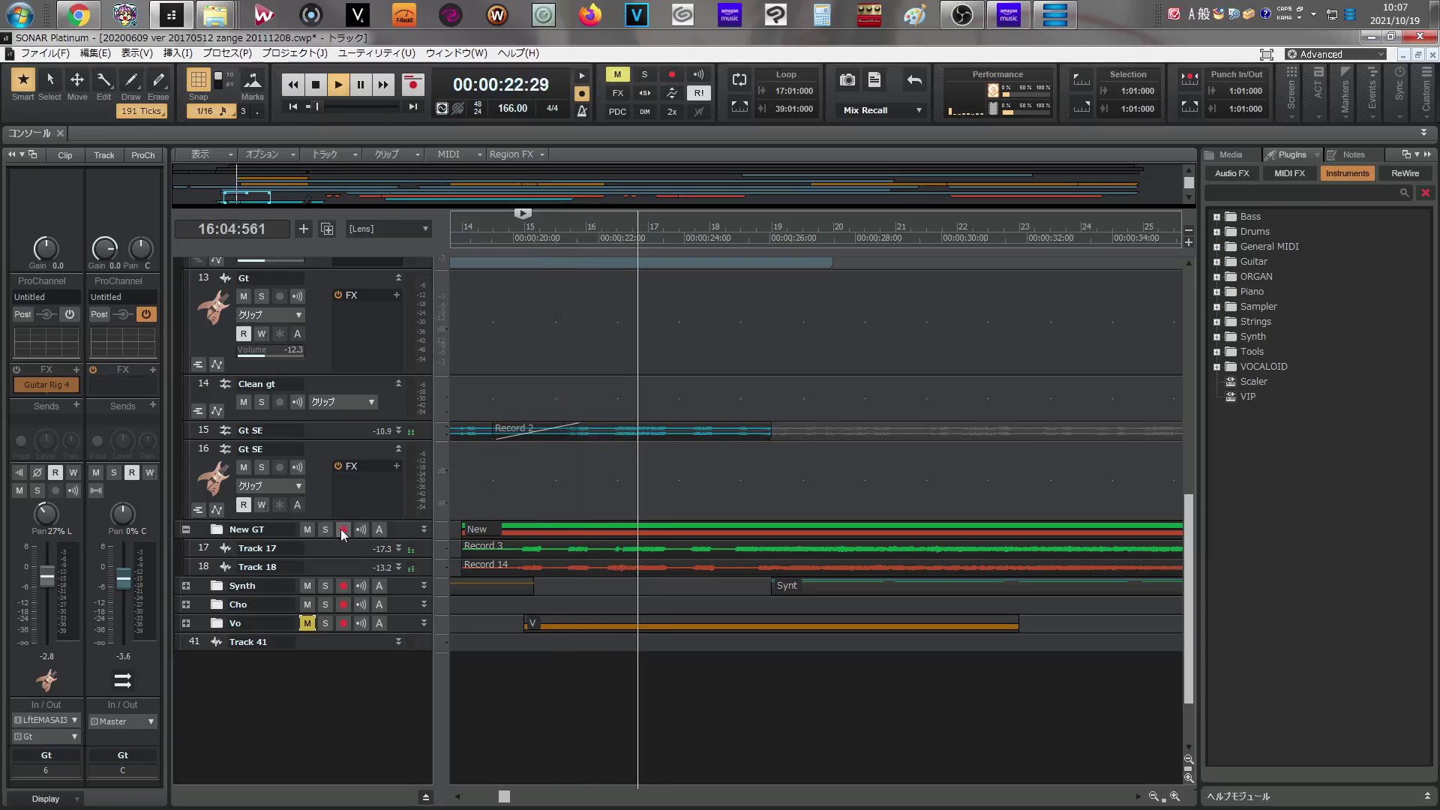
- Enlarge Tracks 17 and 18 in the New GT folder and briefly audition Track 17 soloed
left_click_drag(305, 557, 304, 629)
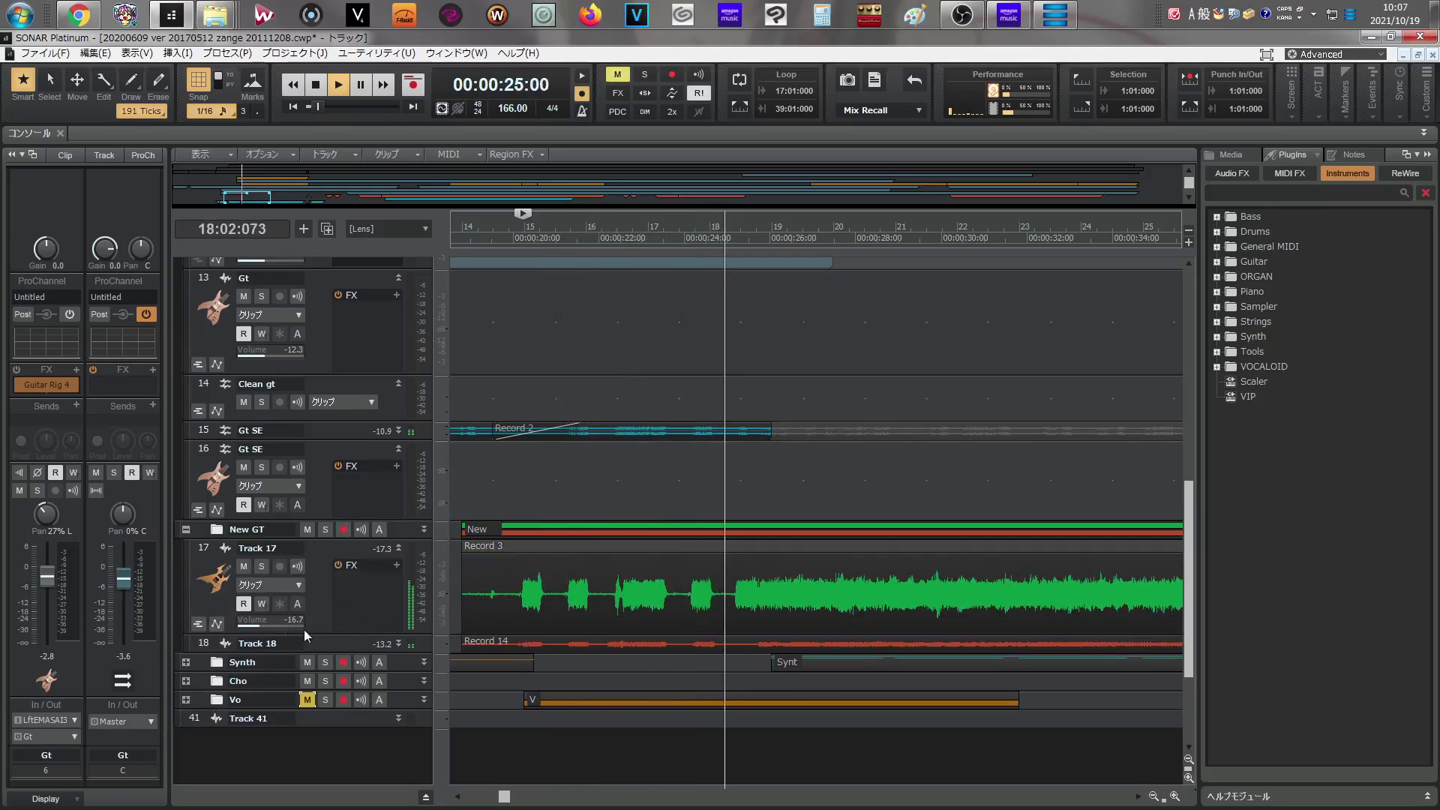
scroll(315, 600, "down", 3)
double_click(302, 474)
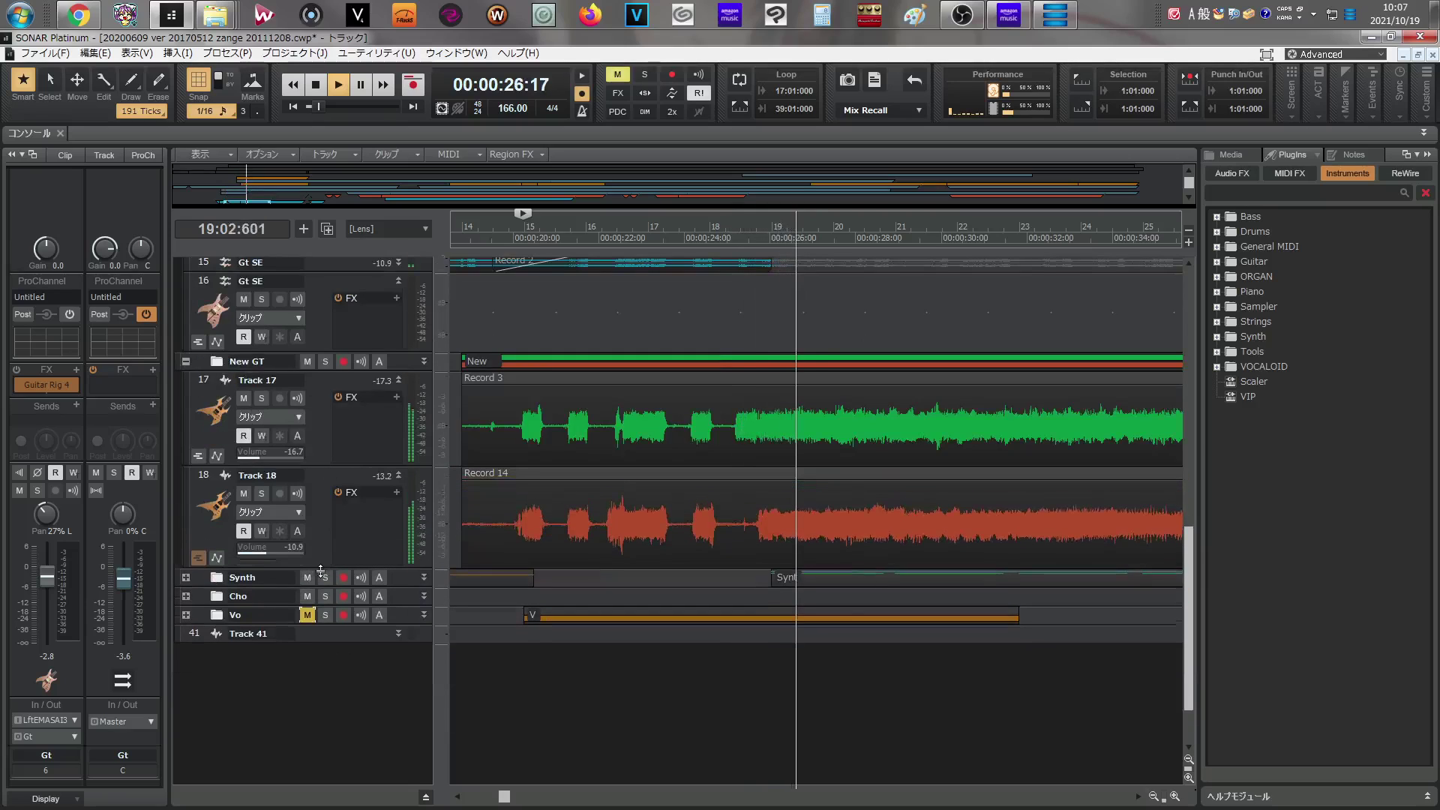
left_click(262, 398)
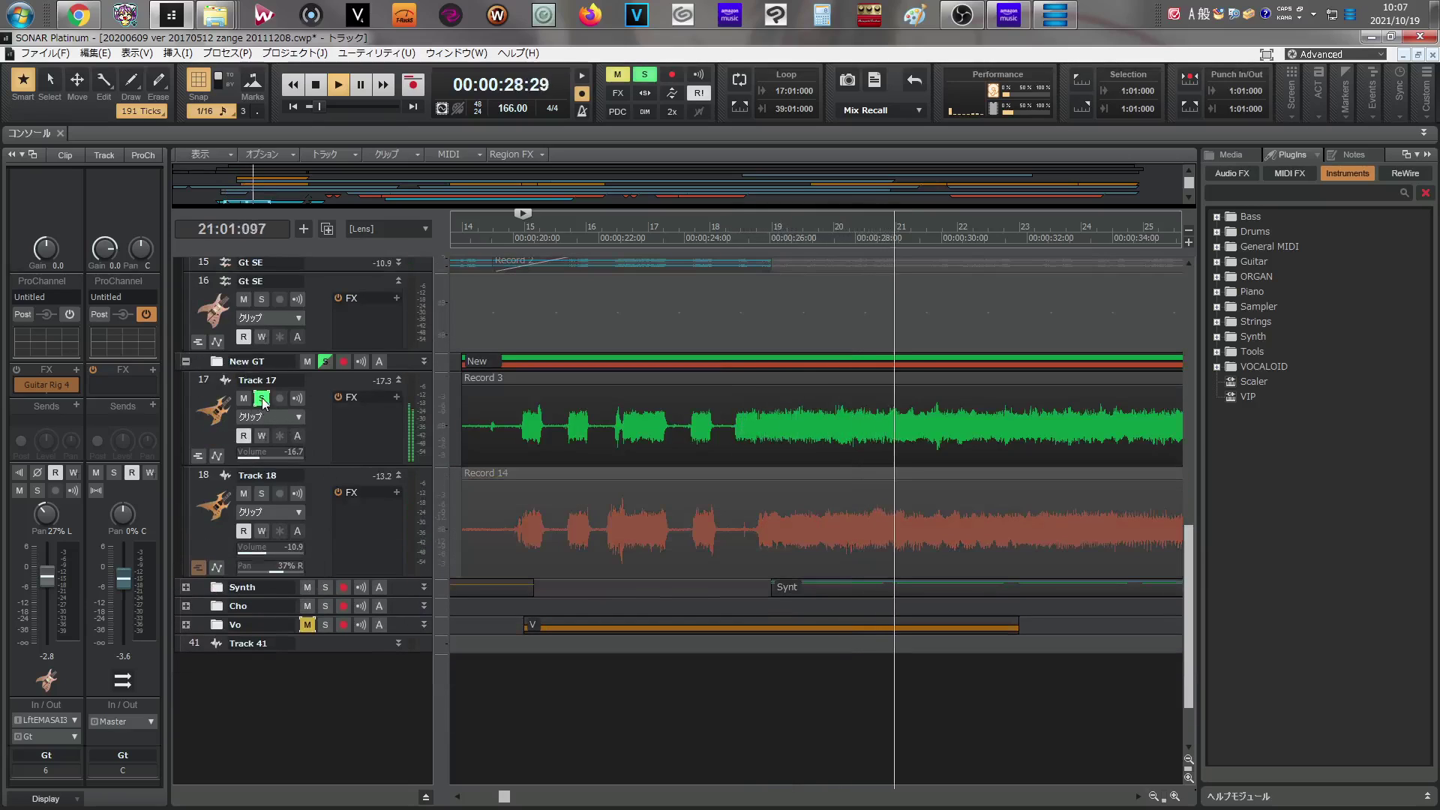
left_click(262, 398)
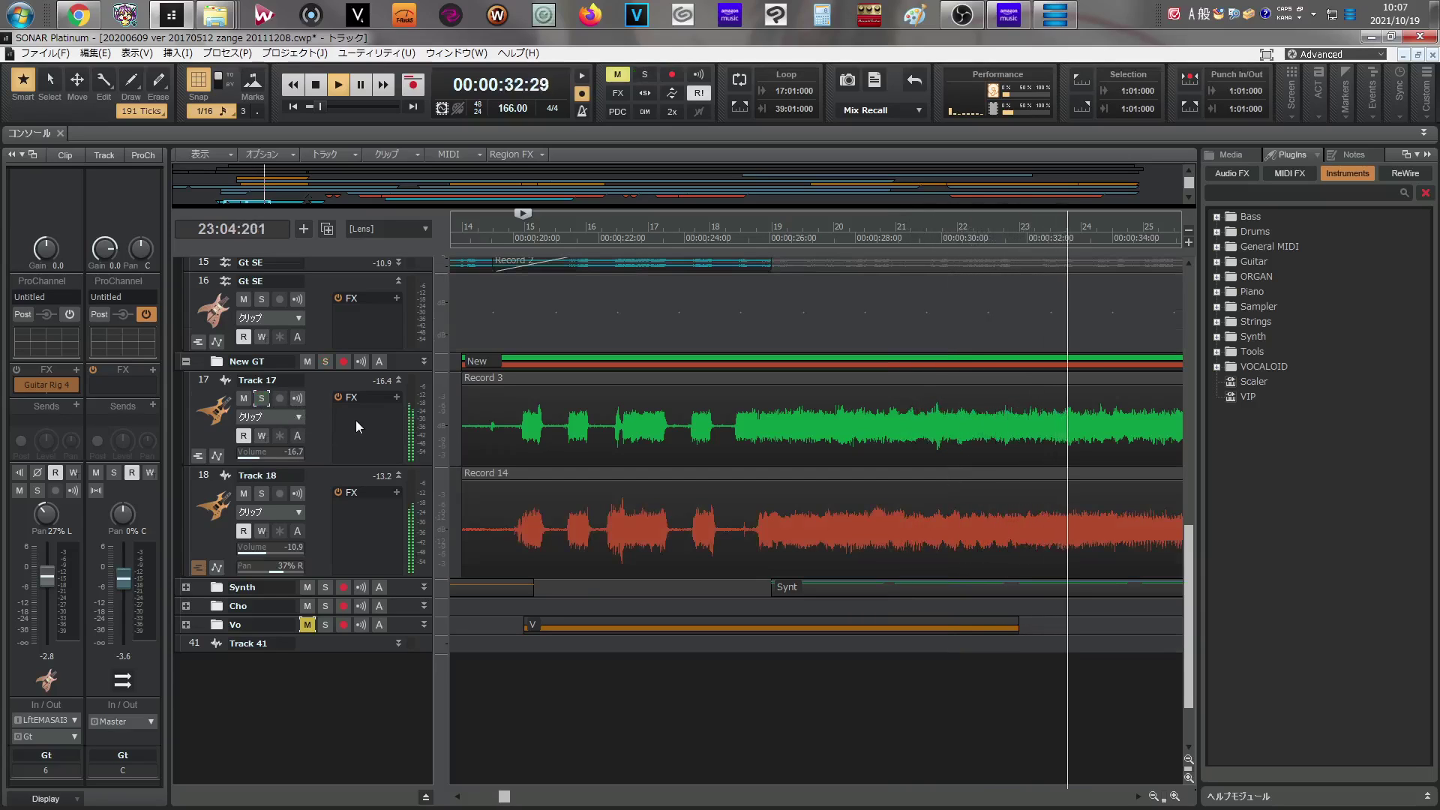
- Enlarge Track 17 to show its output setting and route its output to a new stereo bus
scroll(356, 420, "up", 3)
scroll(355, 420, "down", 2)
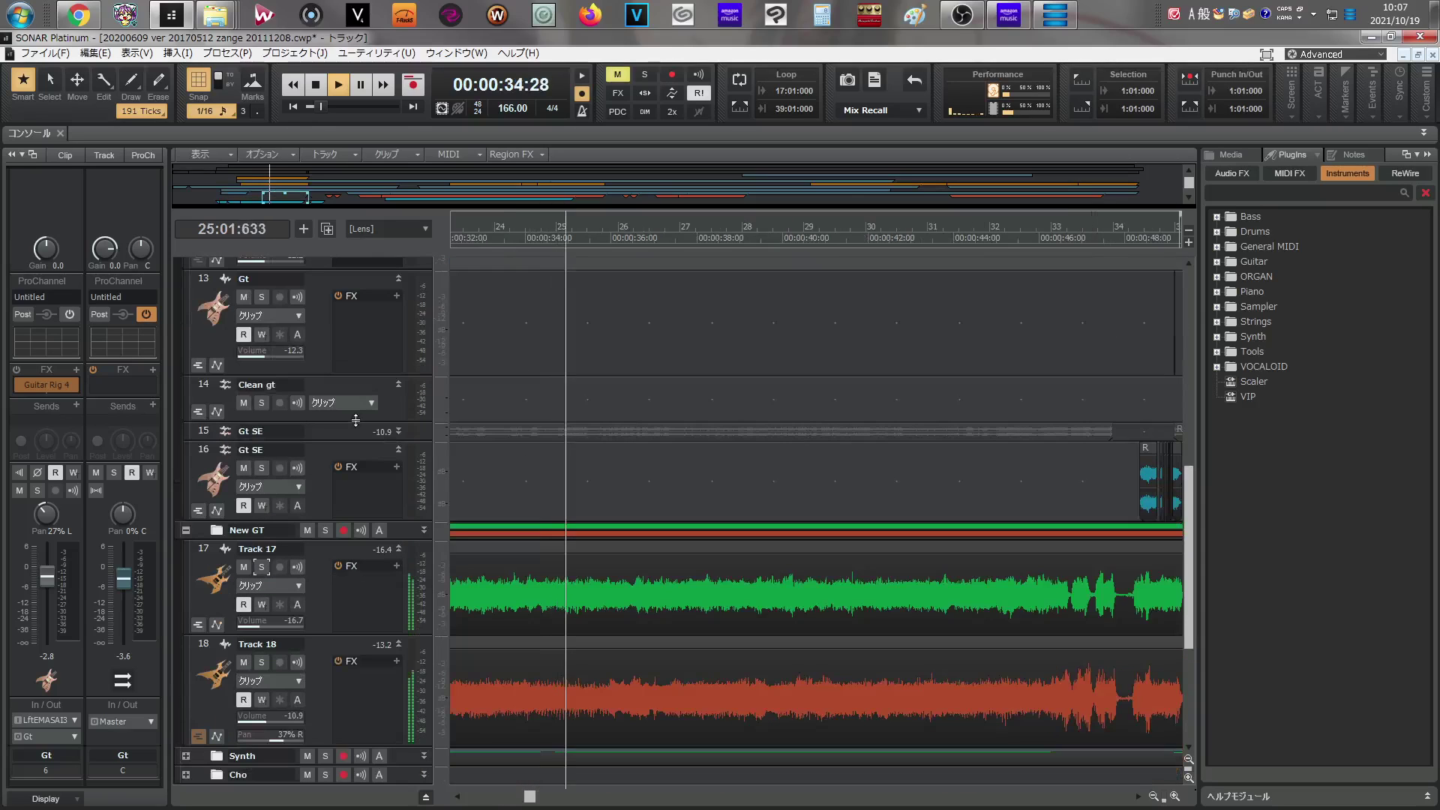
scroll(355, 420, "down", 1)
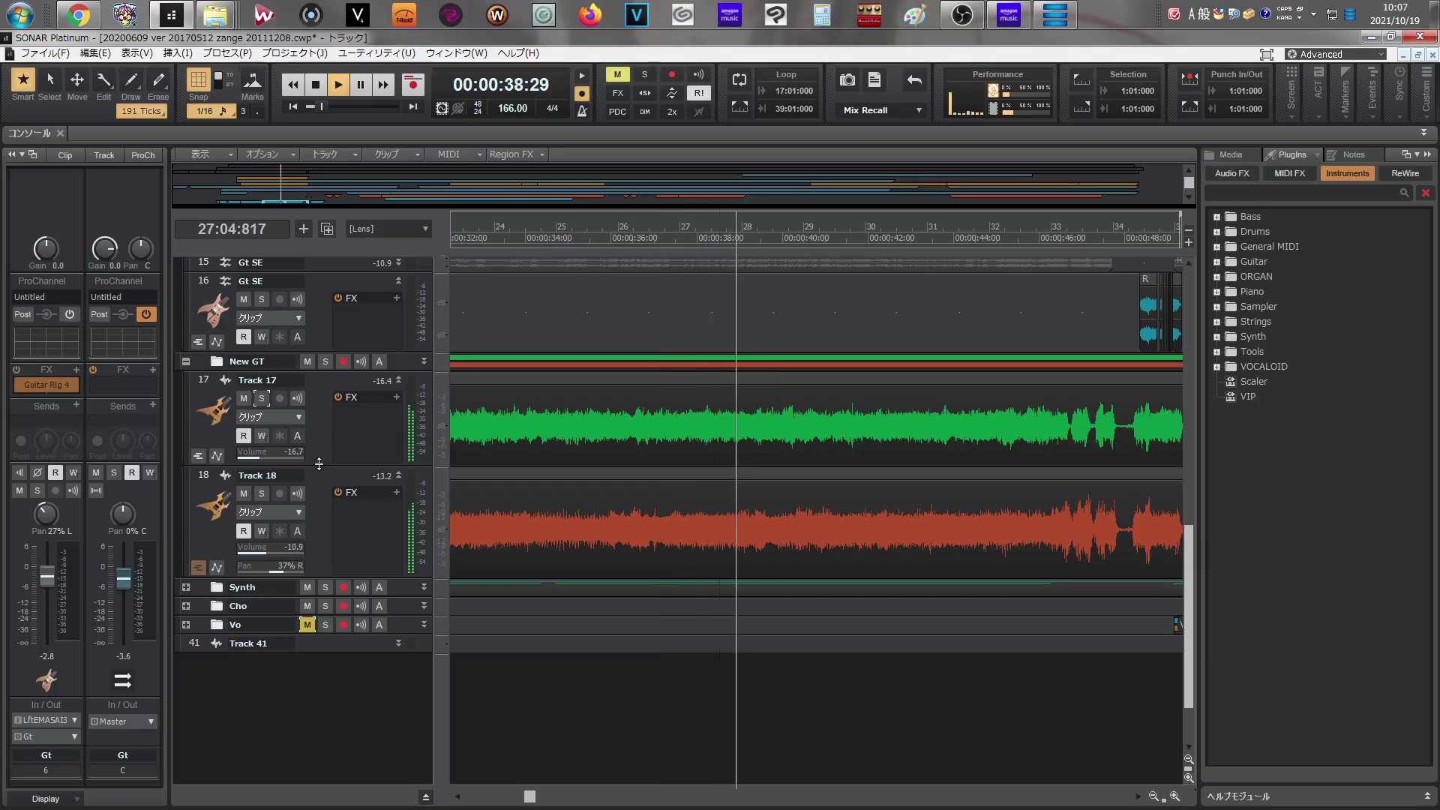
left_click_drag(318, 470, 309, 542)
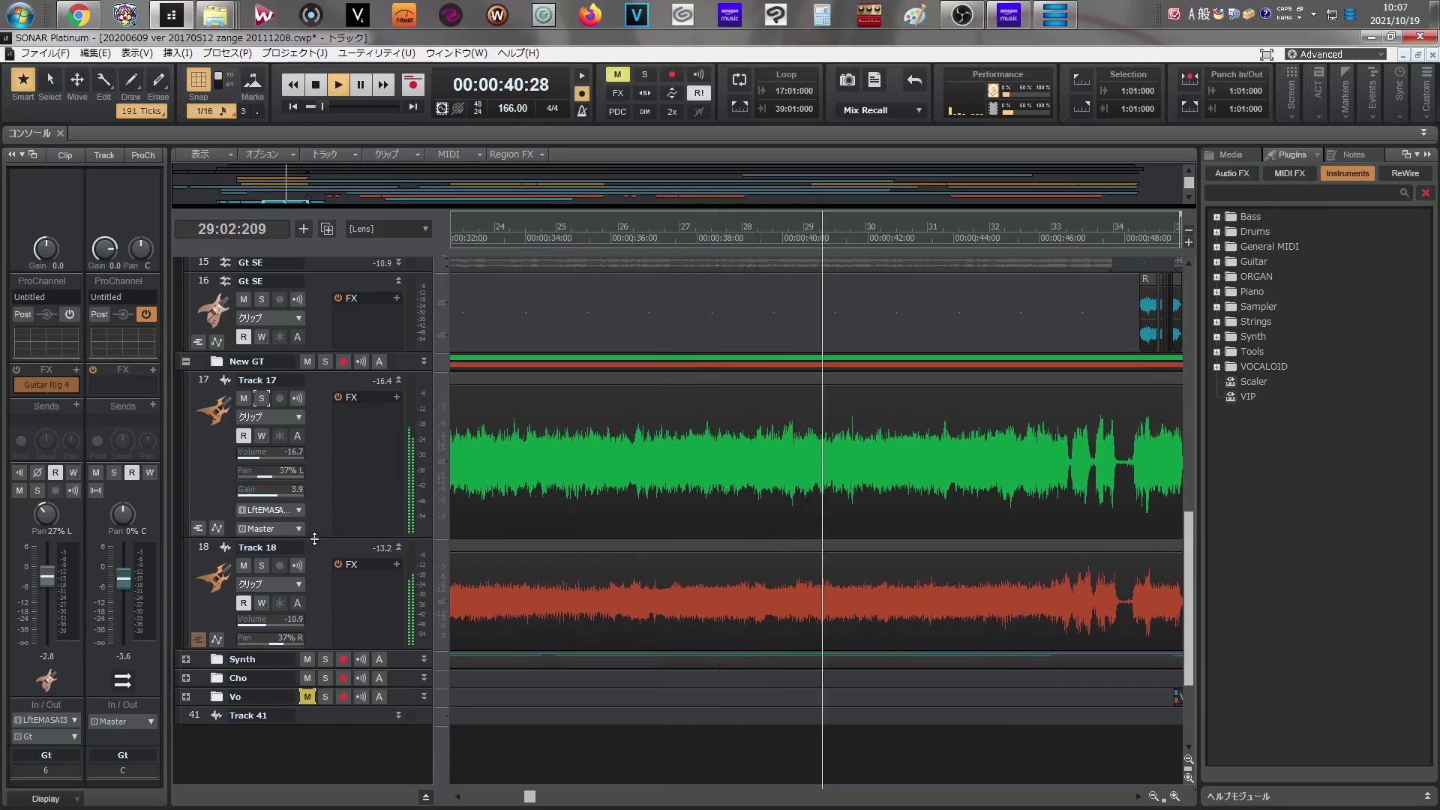
left_click(303, 530)
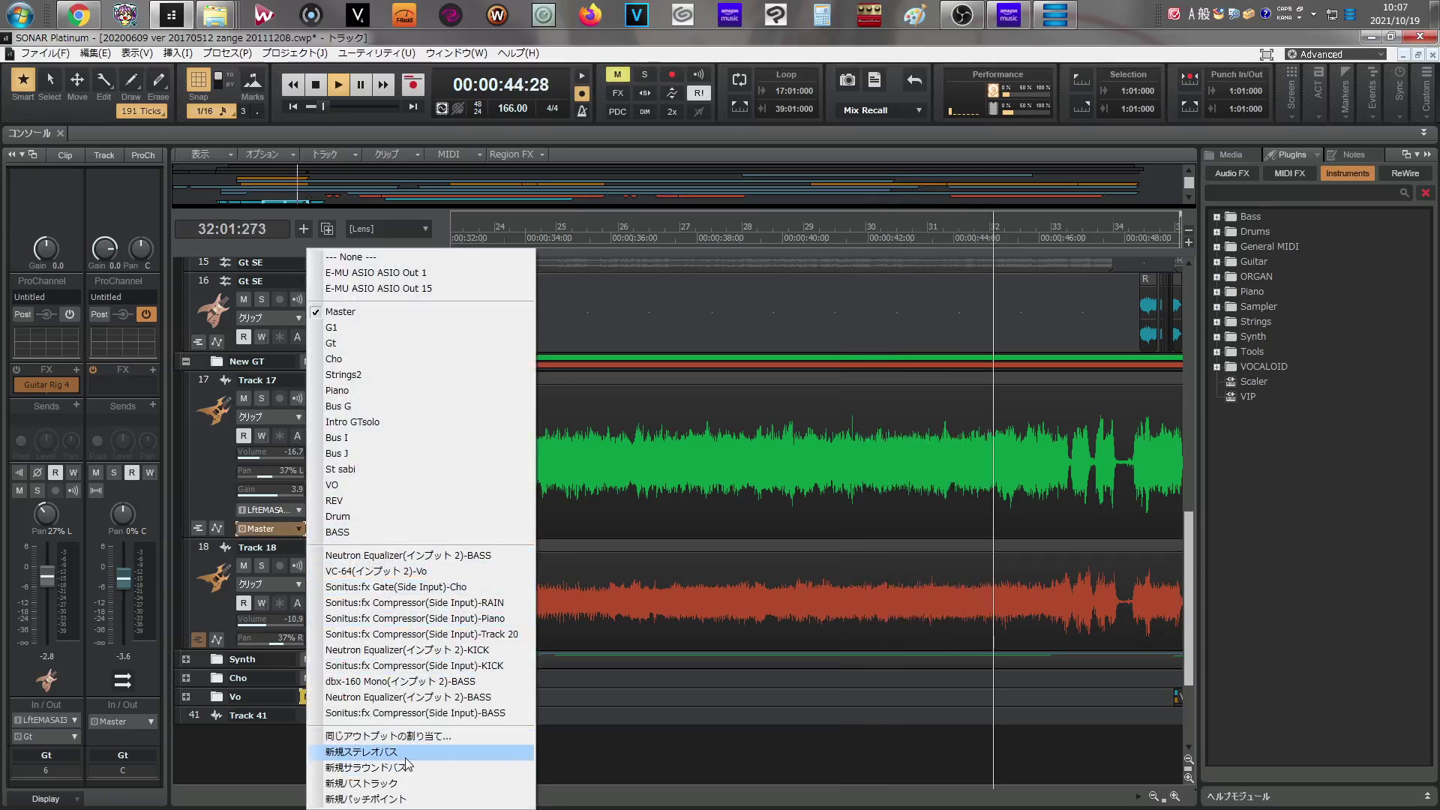
left_click(360, 751)
- Enlarge Track 18 to reveal its routing settings and set its output to Bus P
scroll(301, 606, "down", 3)
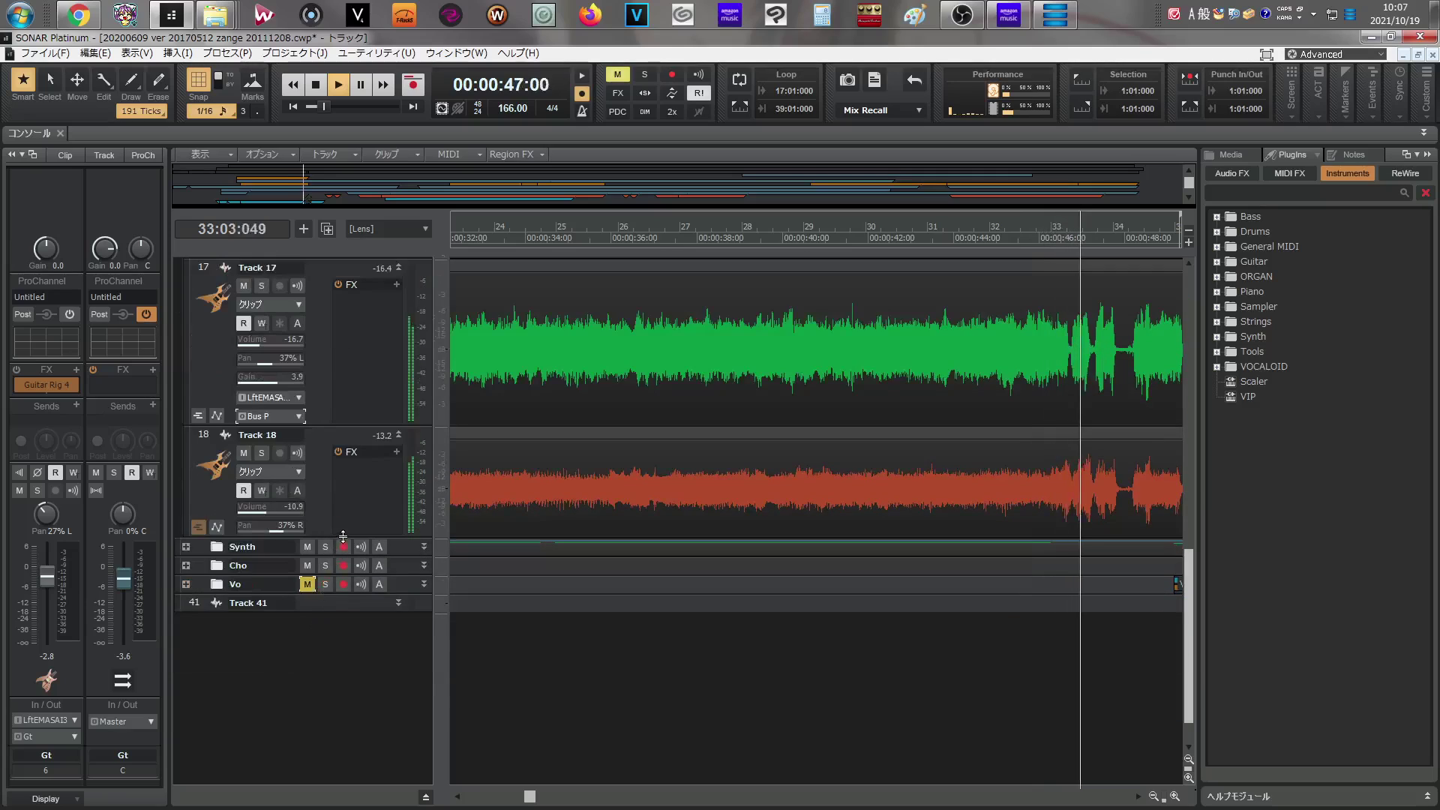
left_click_drag(333, 540, 318, 616)
left_click(300, 564)
key("Escape")
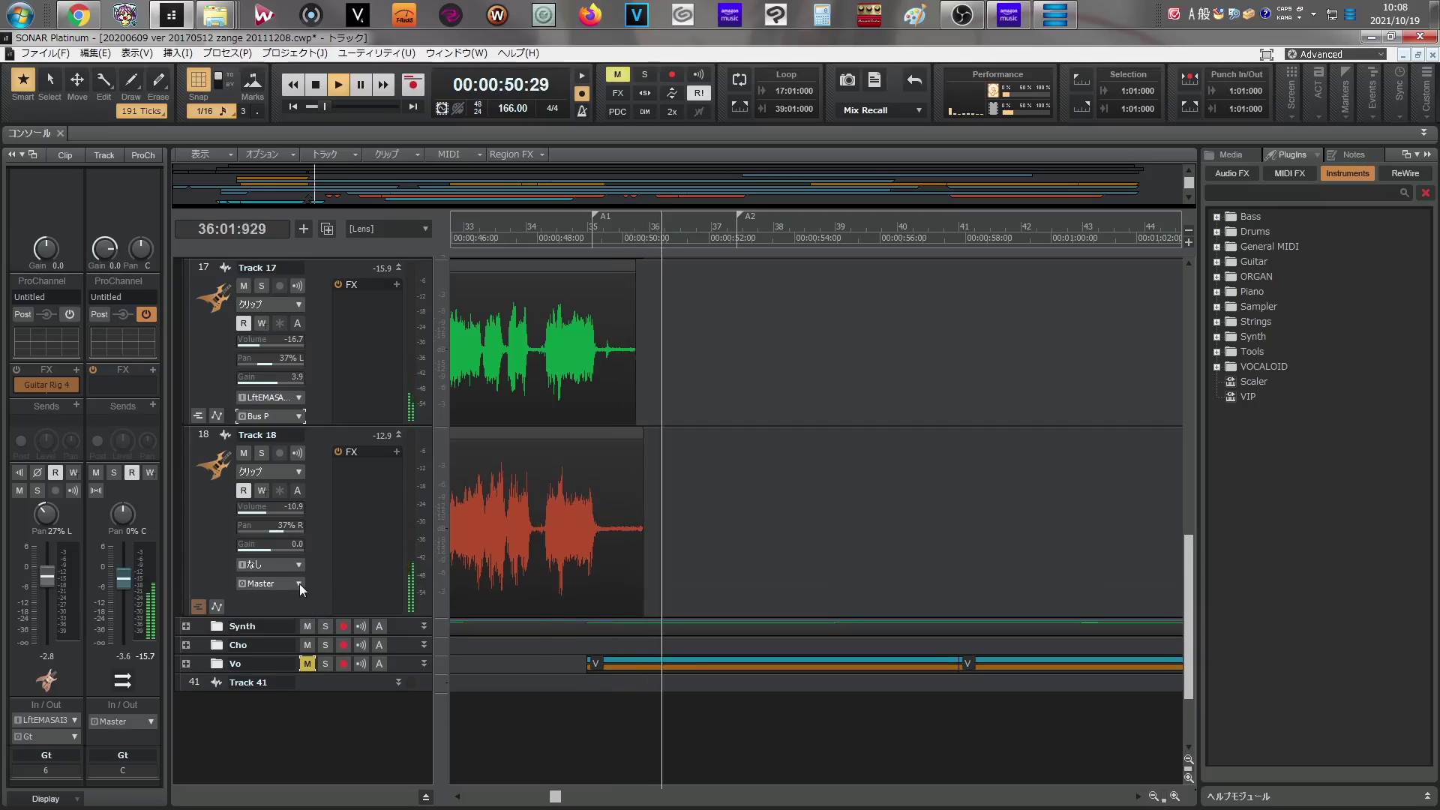
left_click(300, 583)
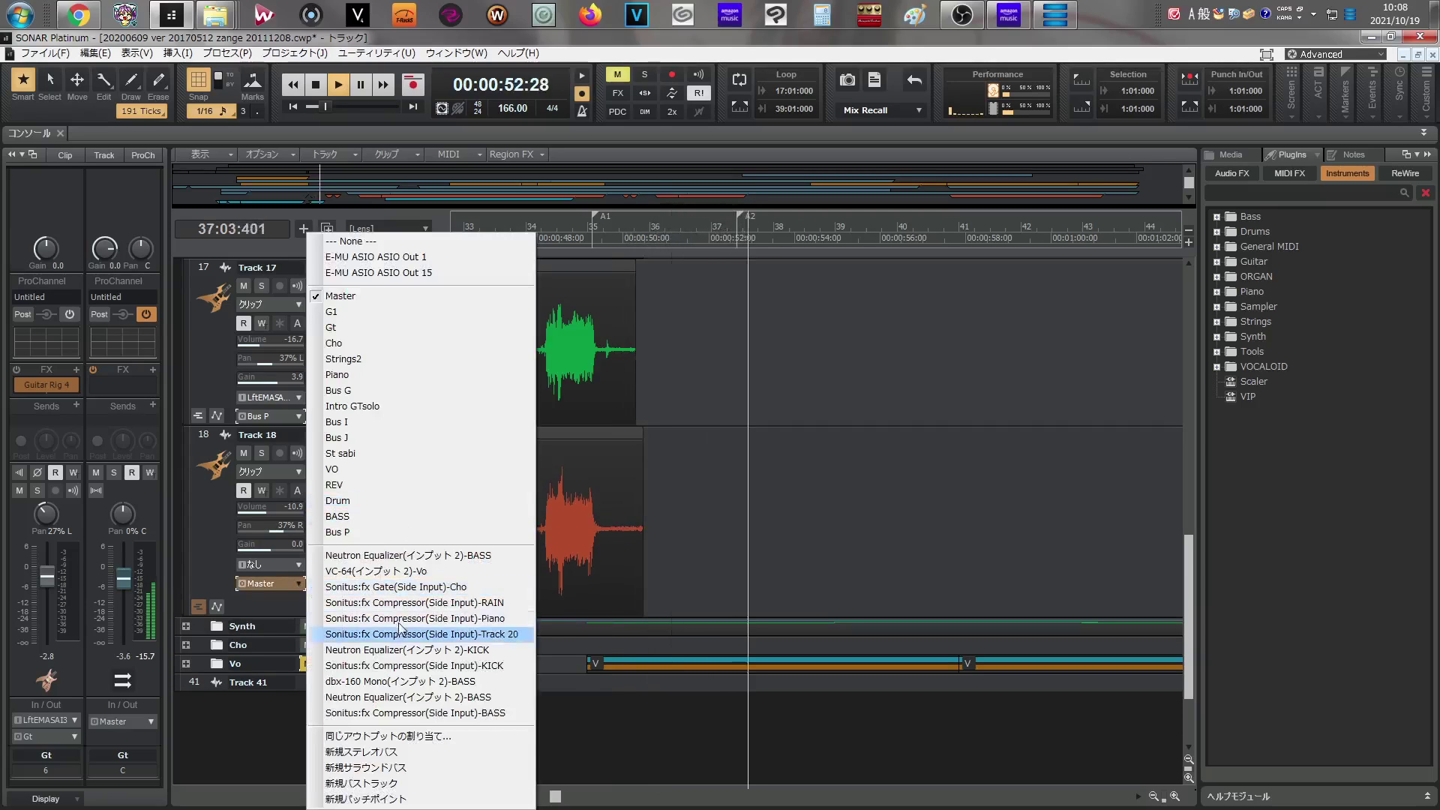
left_click(404, 533)
- Stop playback, set the loop range to the Record 3 clip on Track 17 and play it looped
key("space")
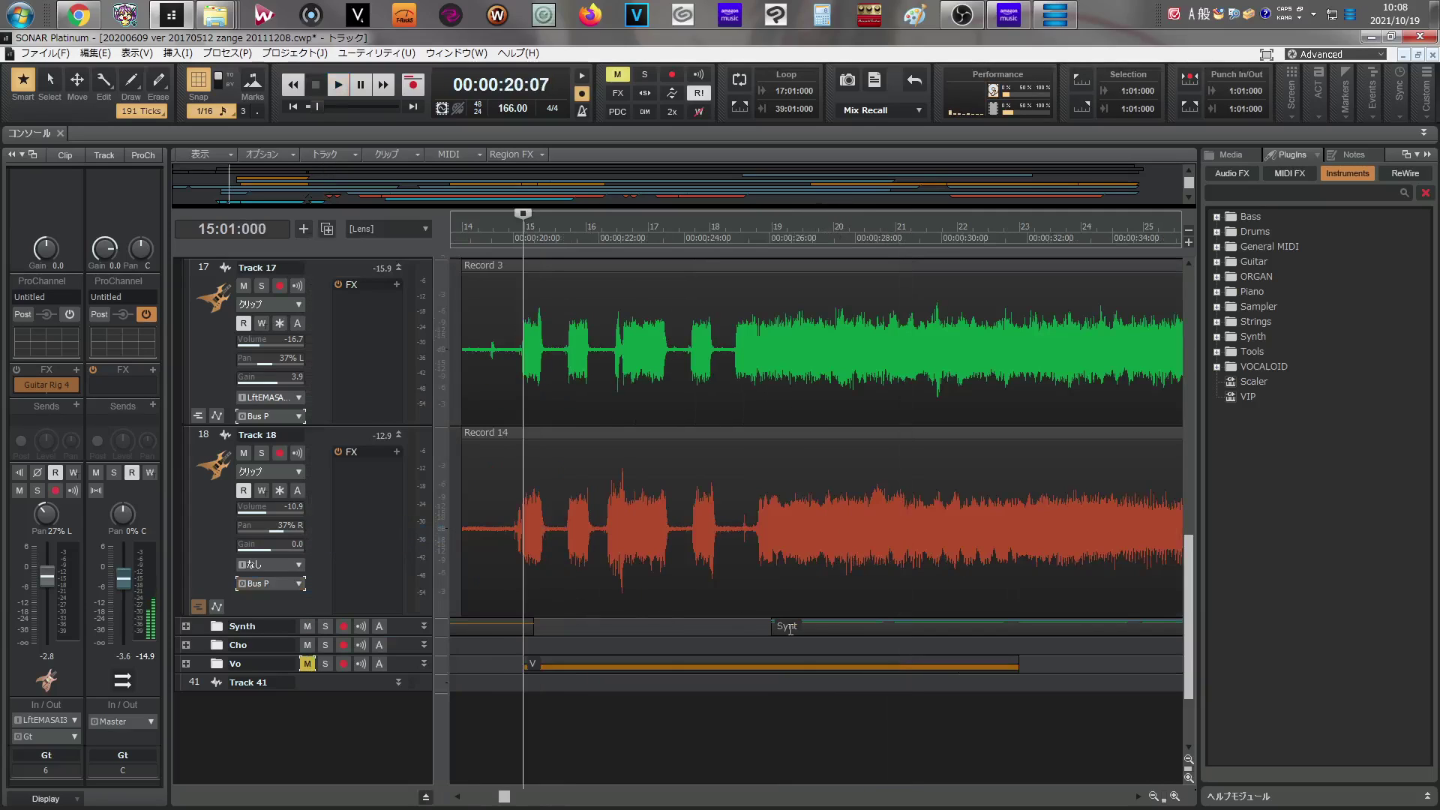
left_click(540, 267)
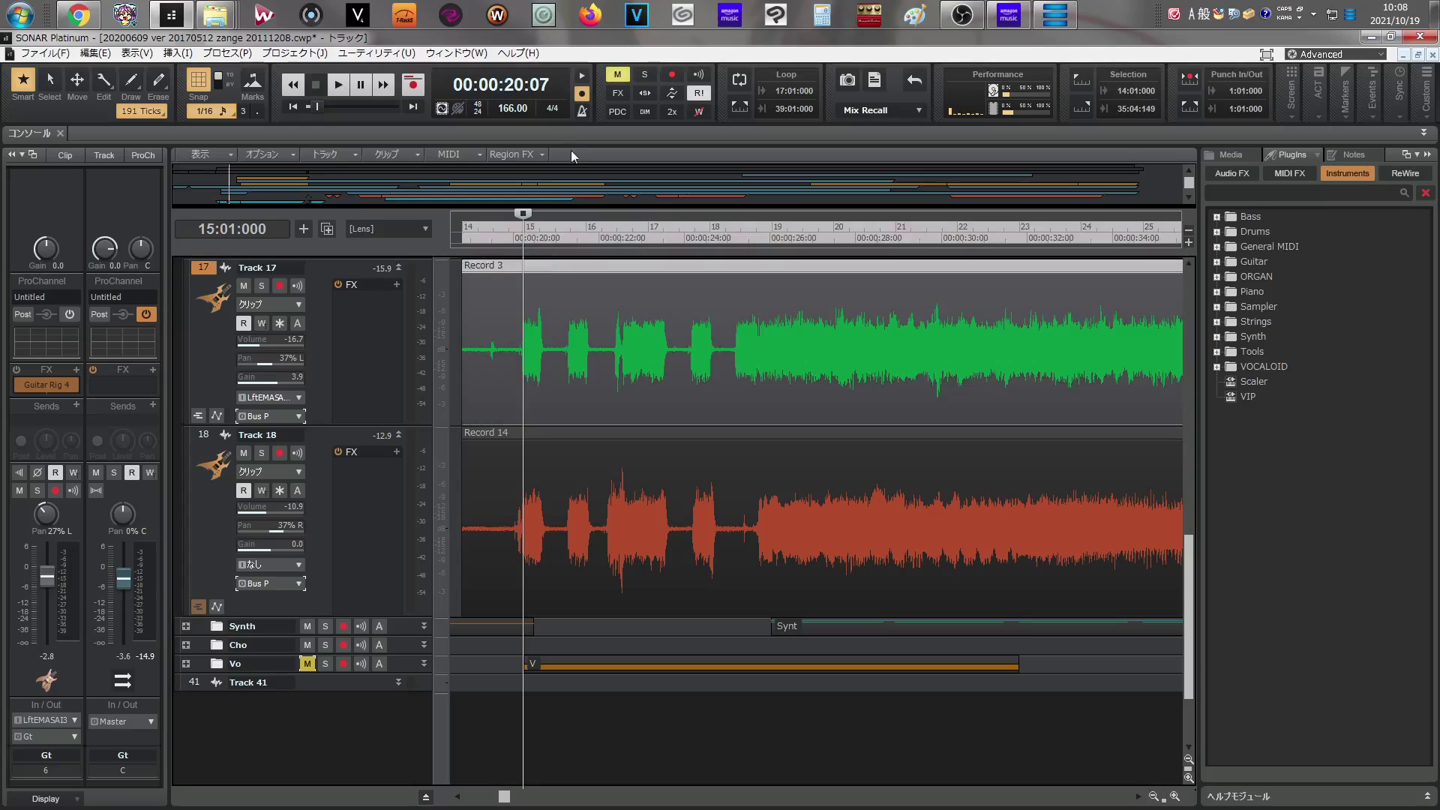
key("ctrl+shift+l")
key("space")
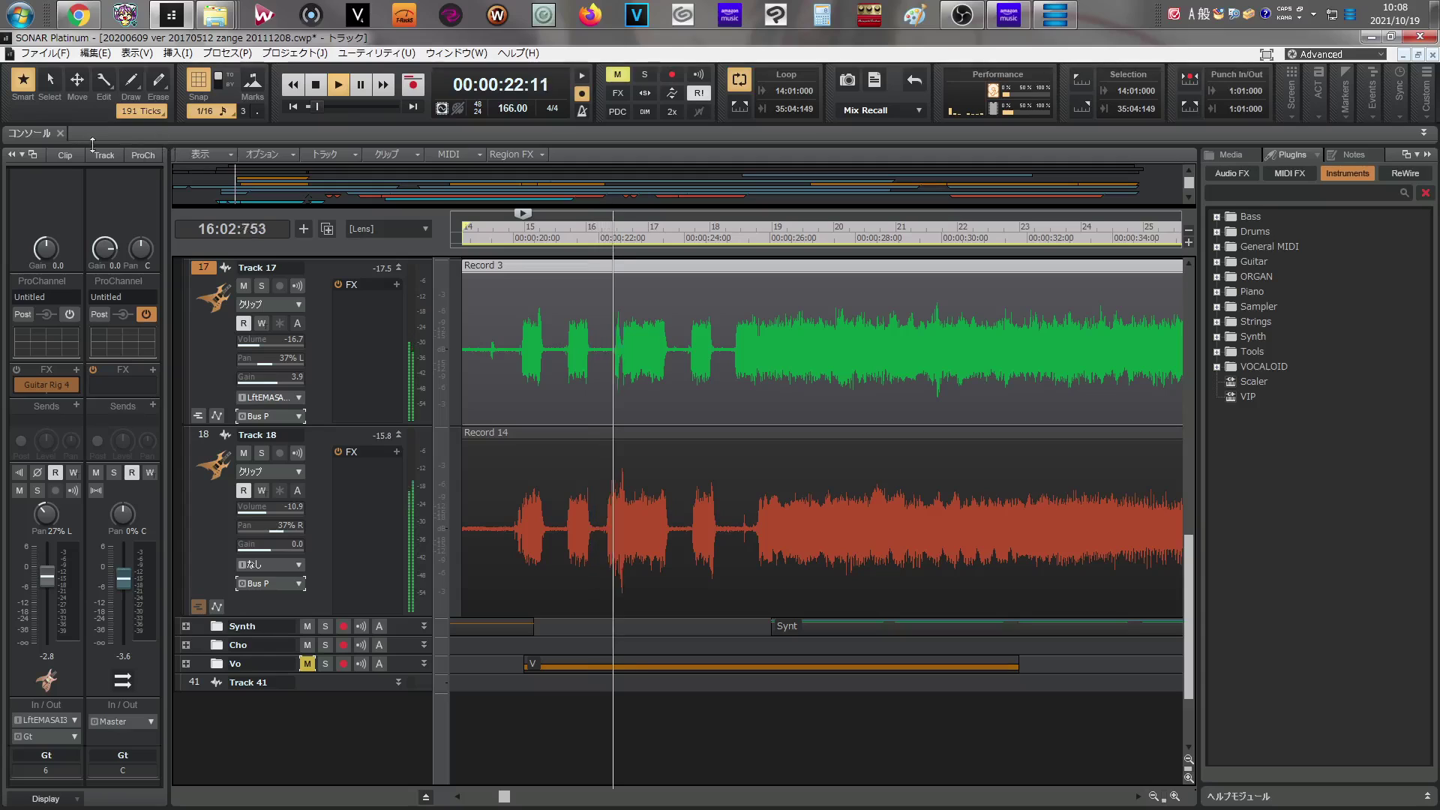
- Maximize the console view and rename Bus P as NEW GT
double_click(33, 133)
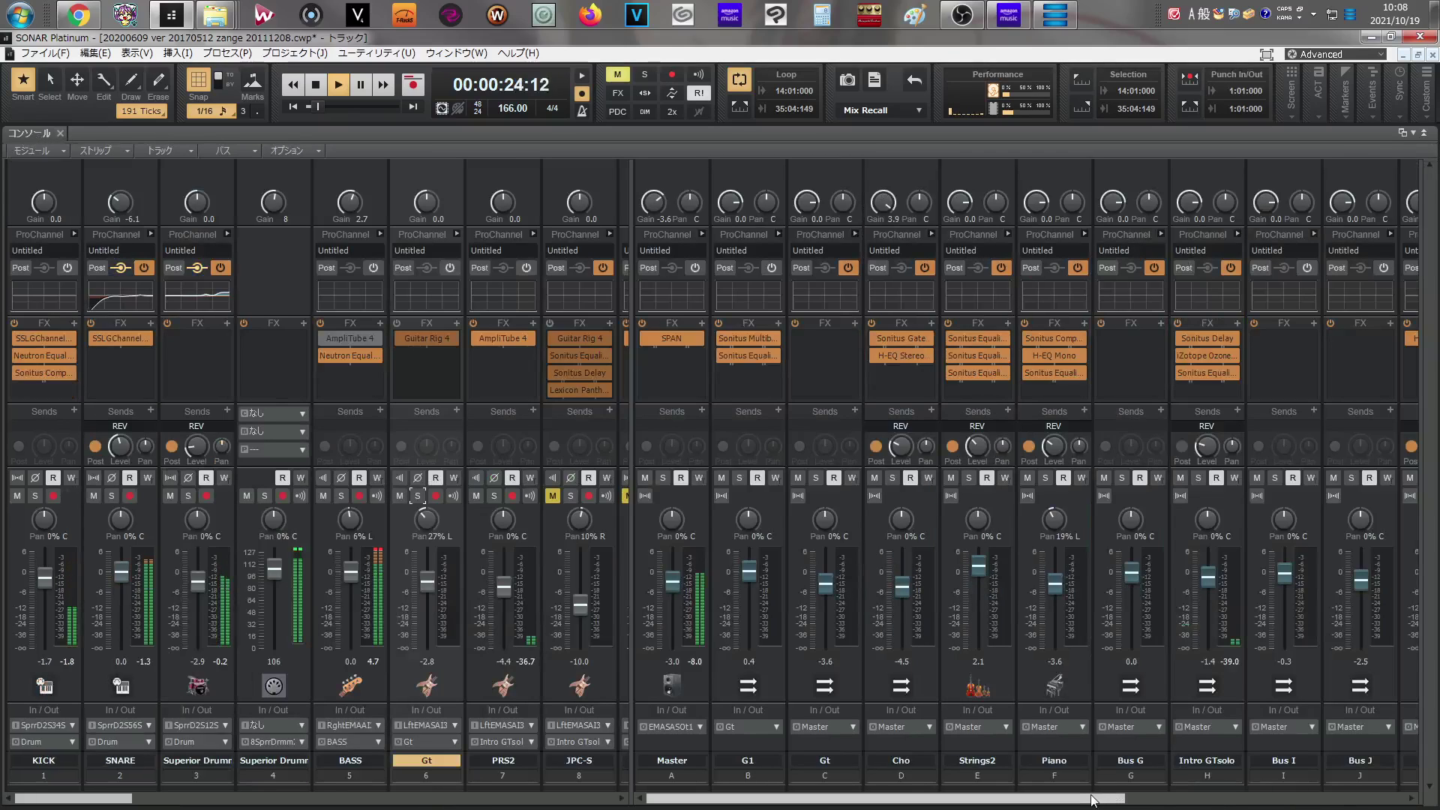
left_click(1346, 800)
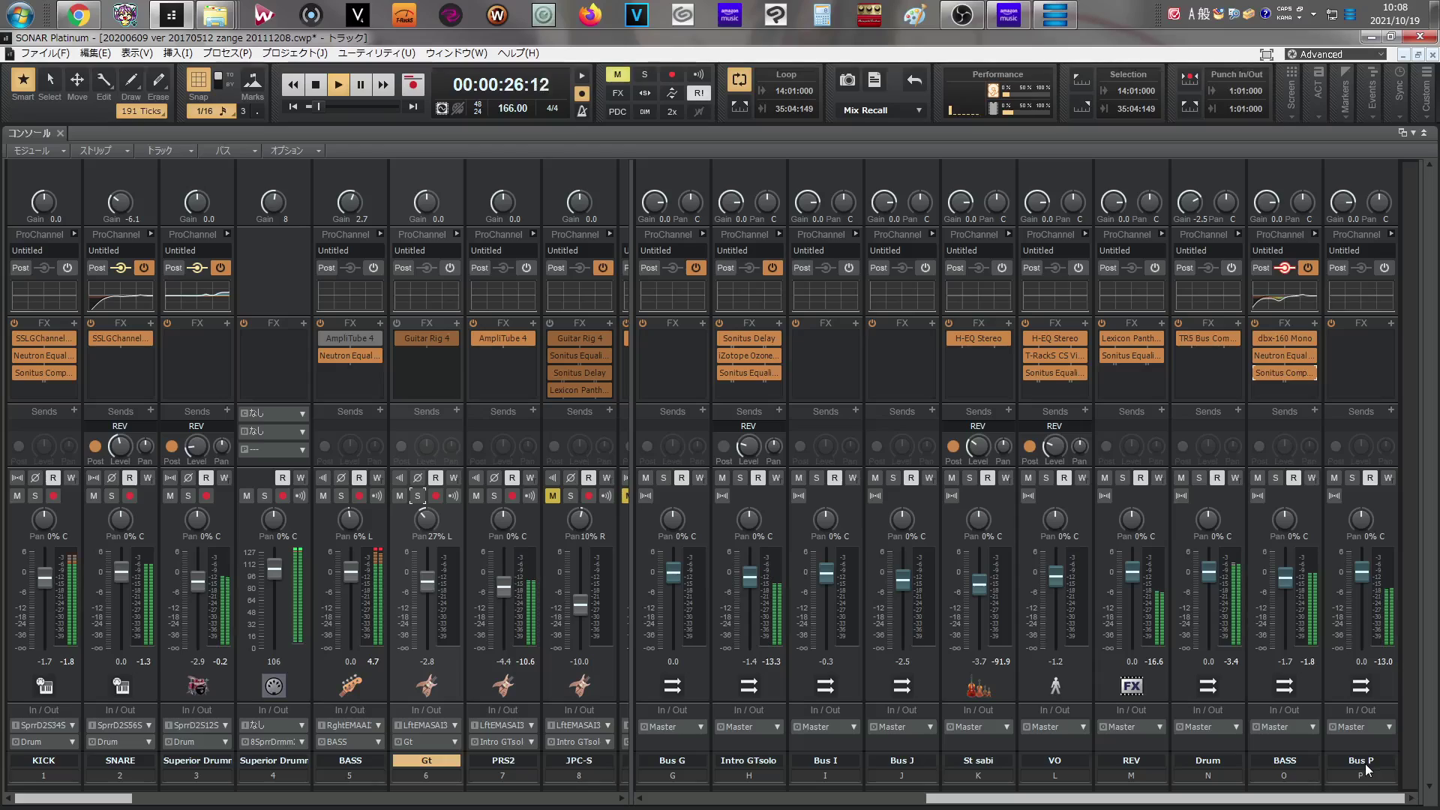
double_click(1365, 760)
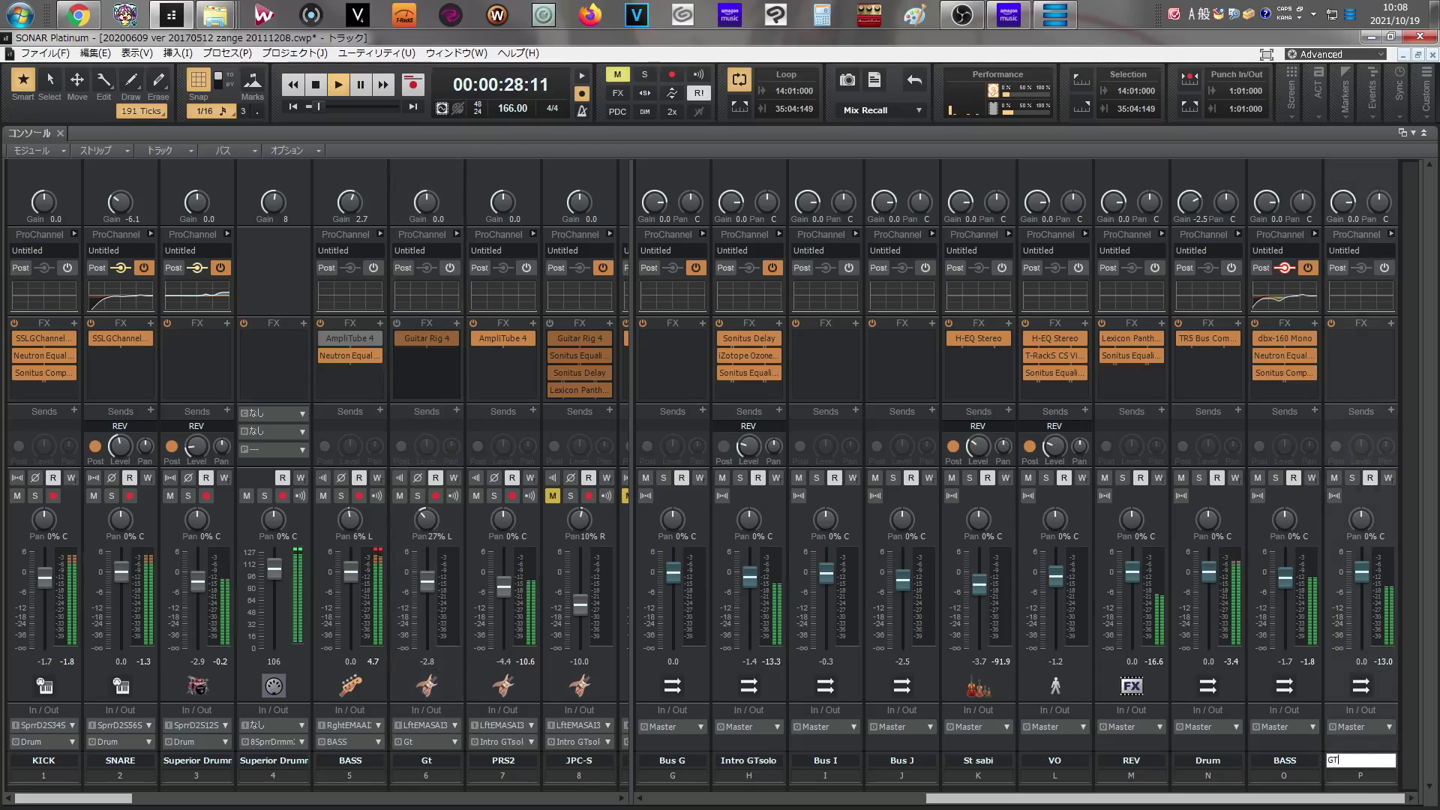
key("Return")
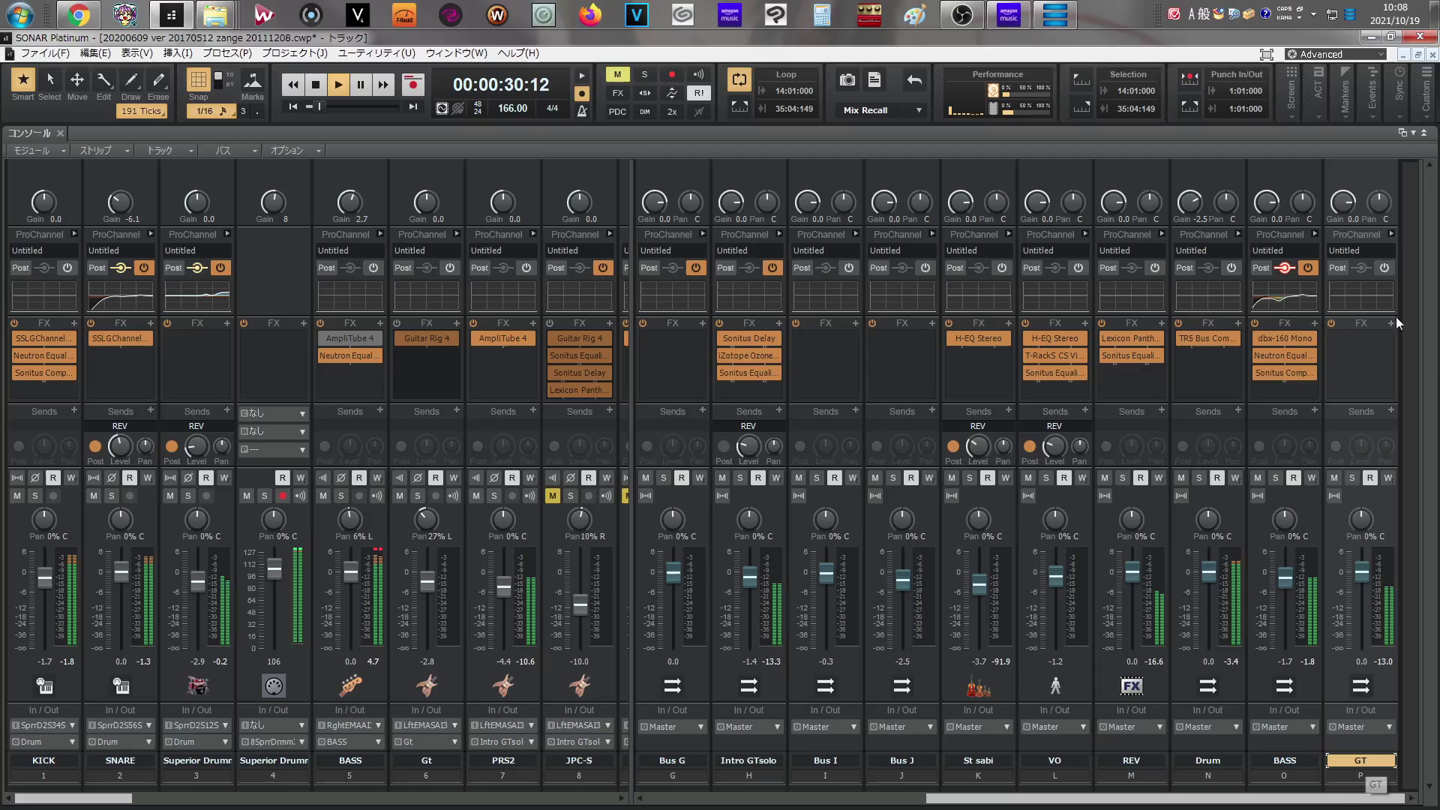
left_click_drag(75, 798, 379, 798)
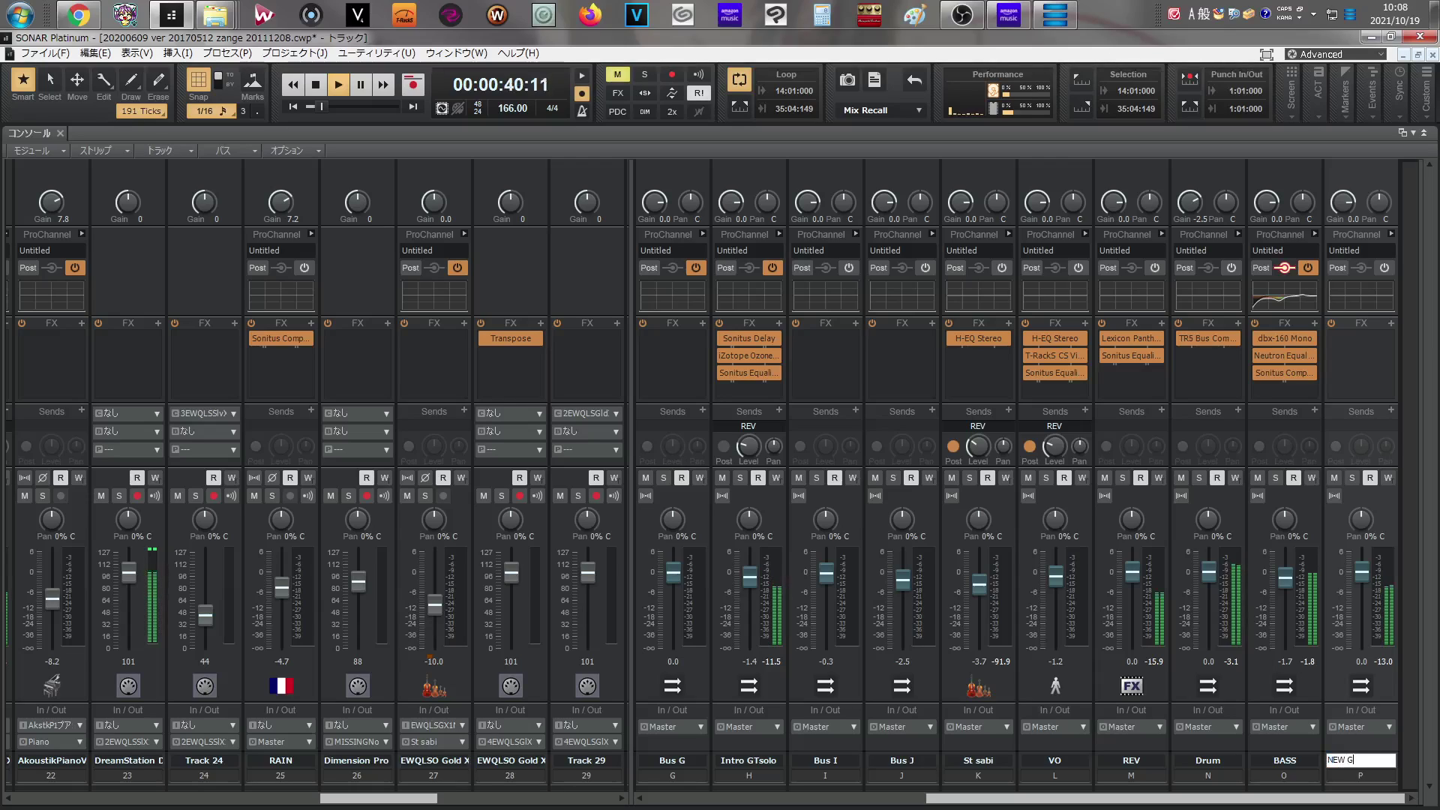
key("Return")
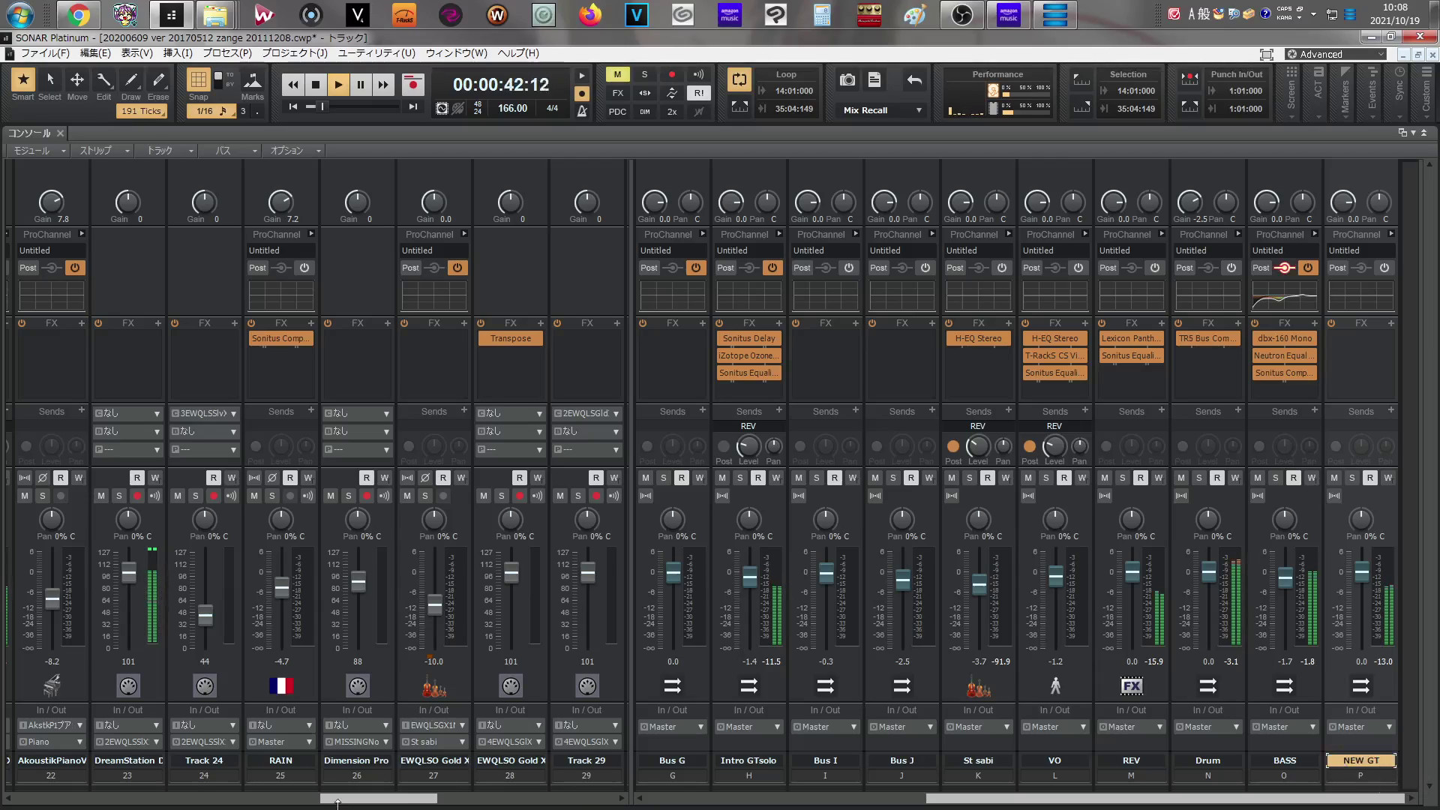
- Raise the volume of Track 17 to about -2.3 and Track 18 to -1.5 in the console
left_click_drag(380, 803, 262, 808)
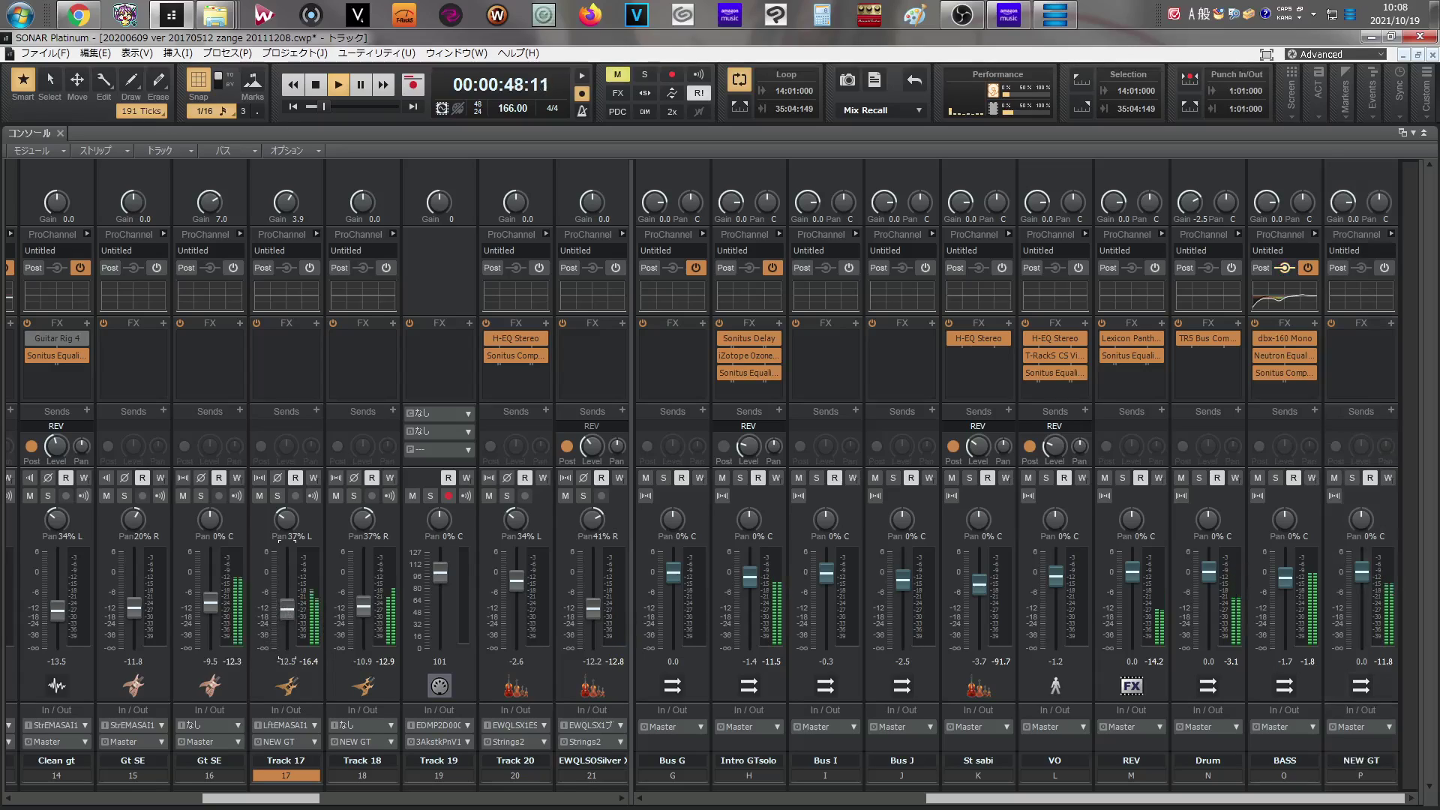
left_click_drag(277, 615, 363, 579)
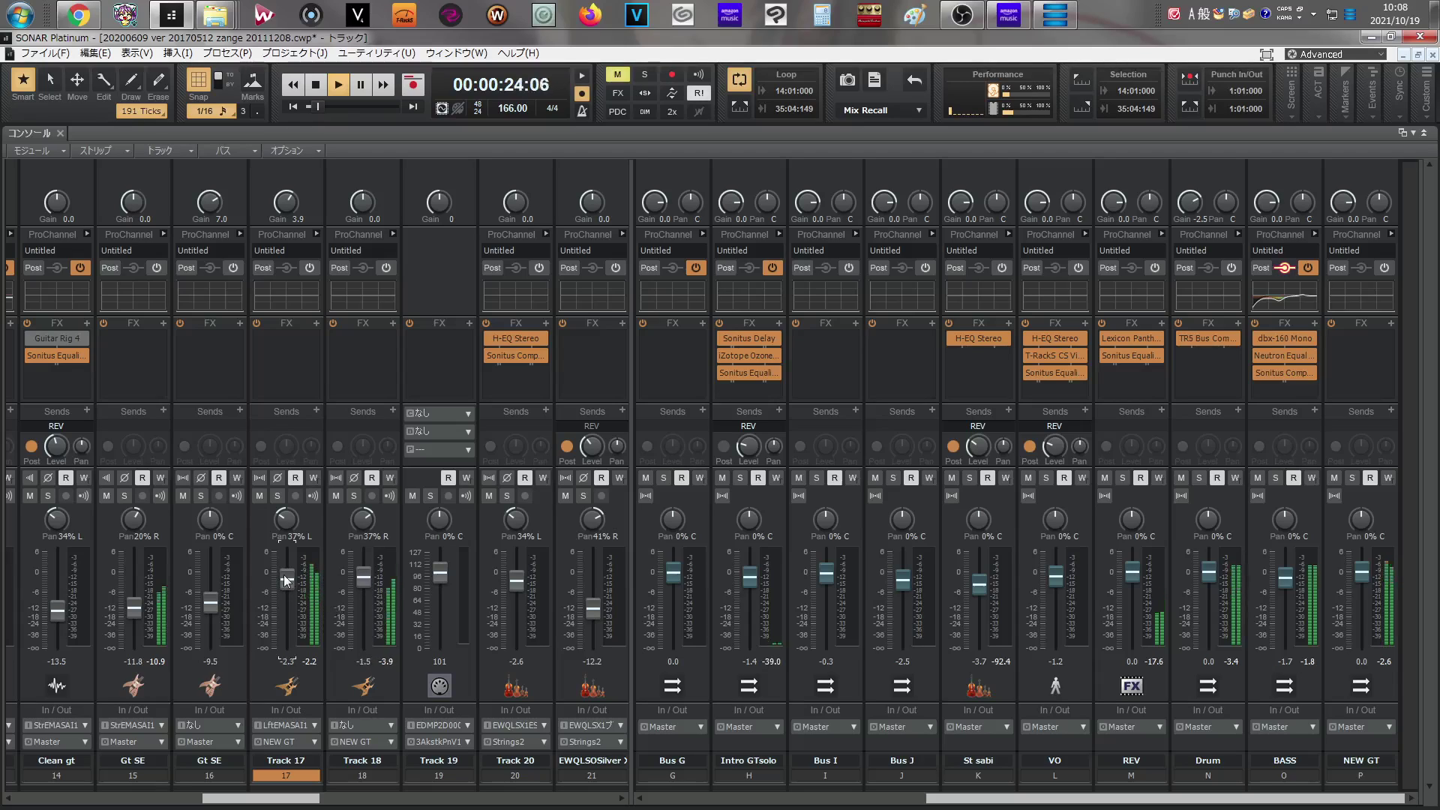
left_click_drag(284, 574, 290, 588)
- Pan Track 17 to 42% L and Track 18 to 41% R, and lower Track 17's volume to -4.0
mouse_move(283, 525)
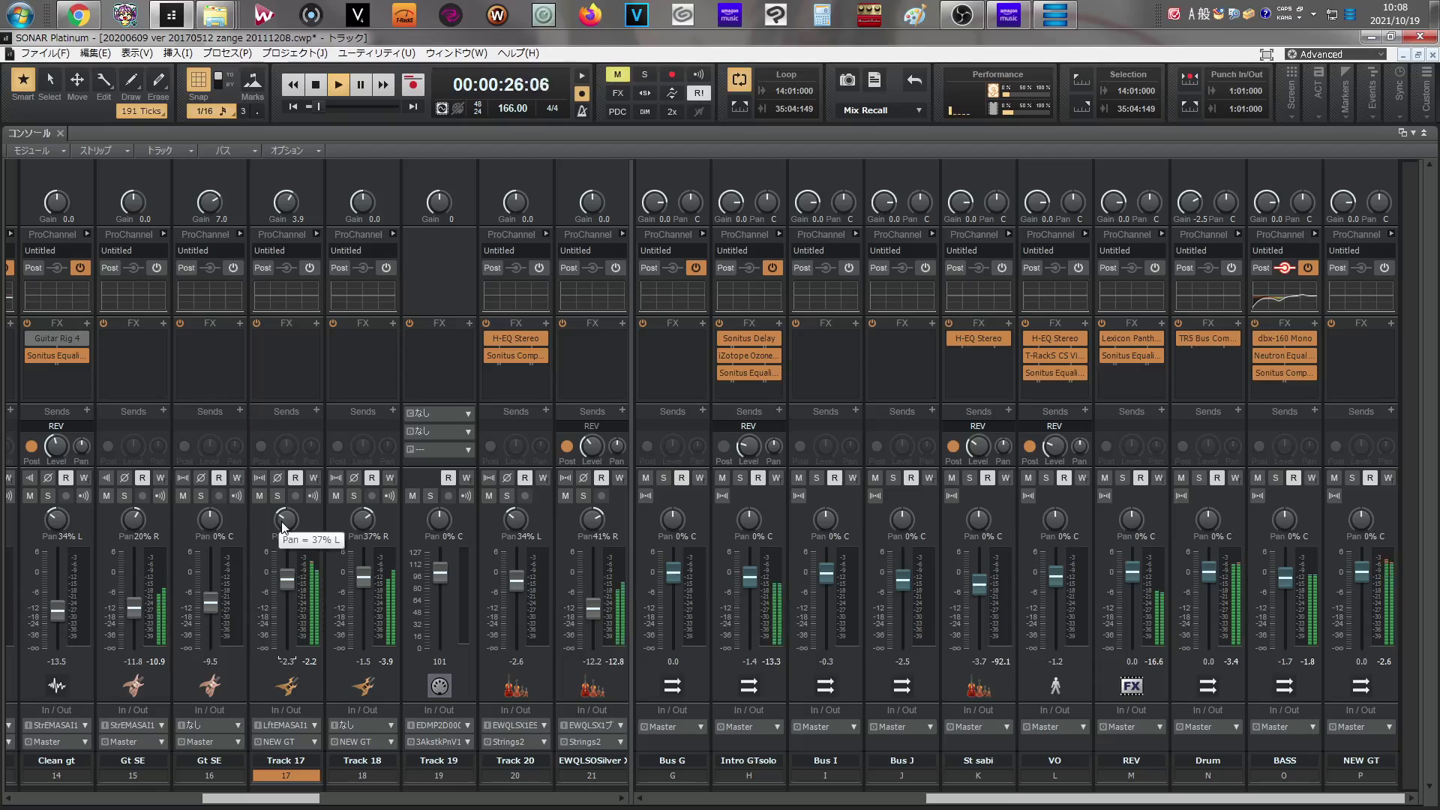
left_click_drag(283, 525, 283, 530)
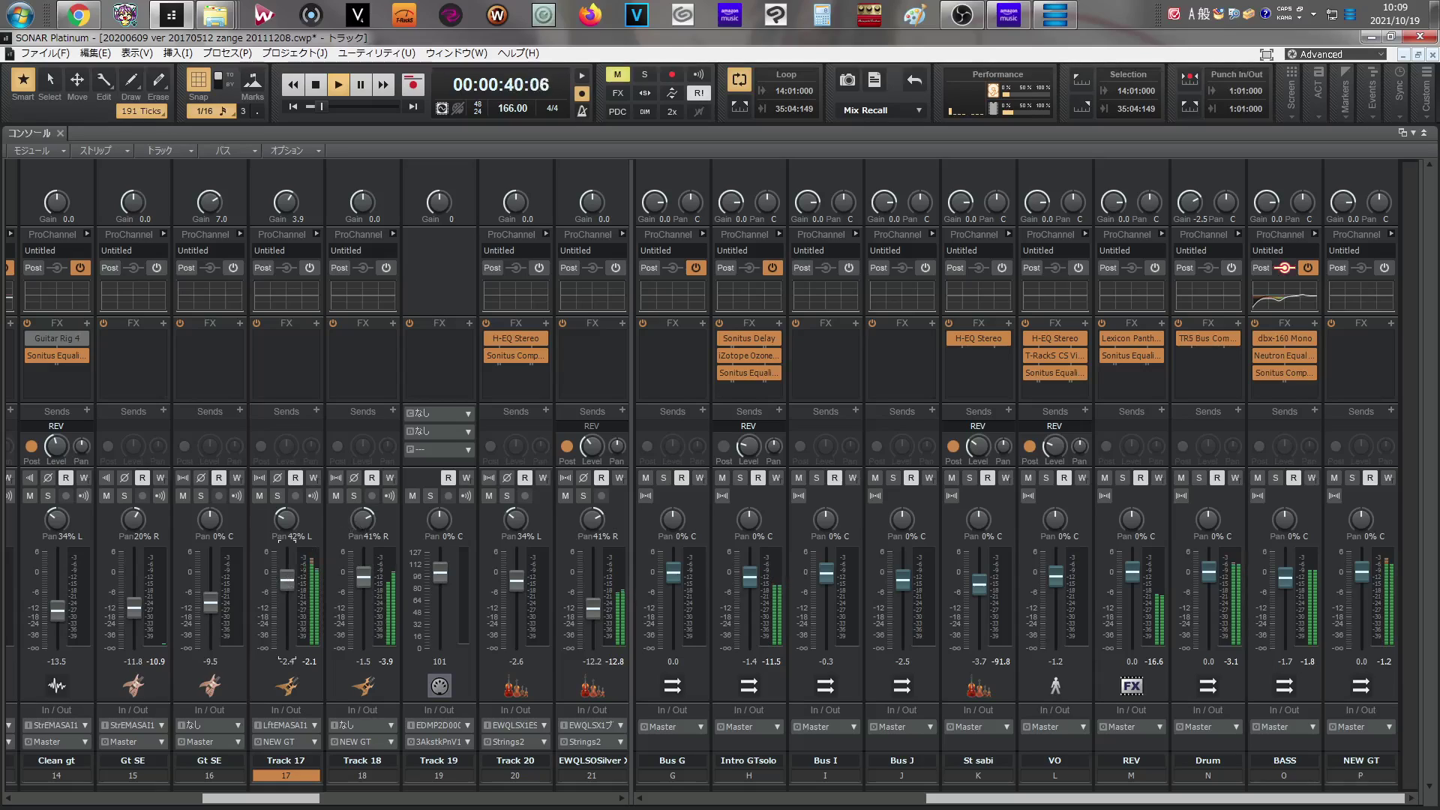
left_click_drag(287, 578, 287, 581)
scroll(286, 583, "down", 2)
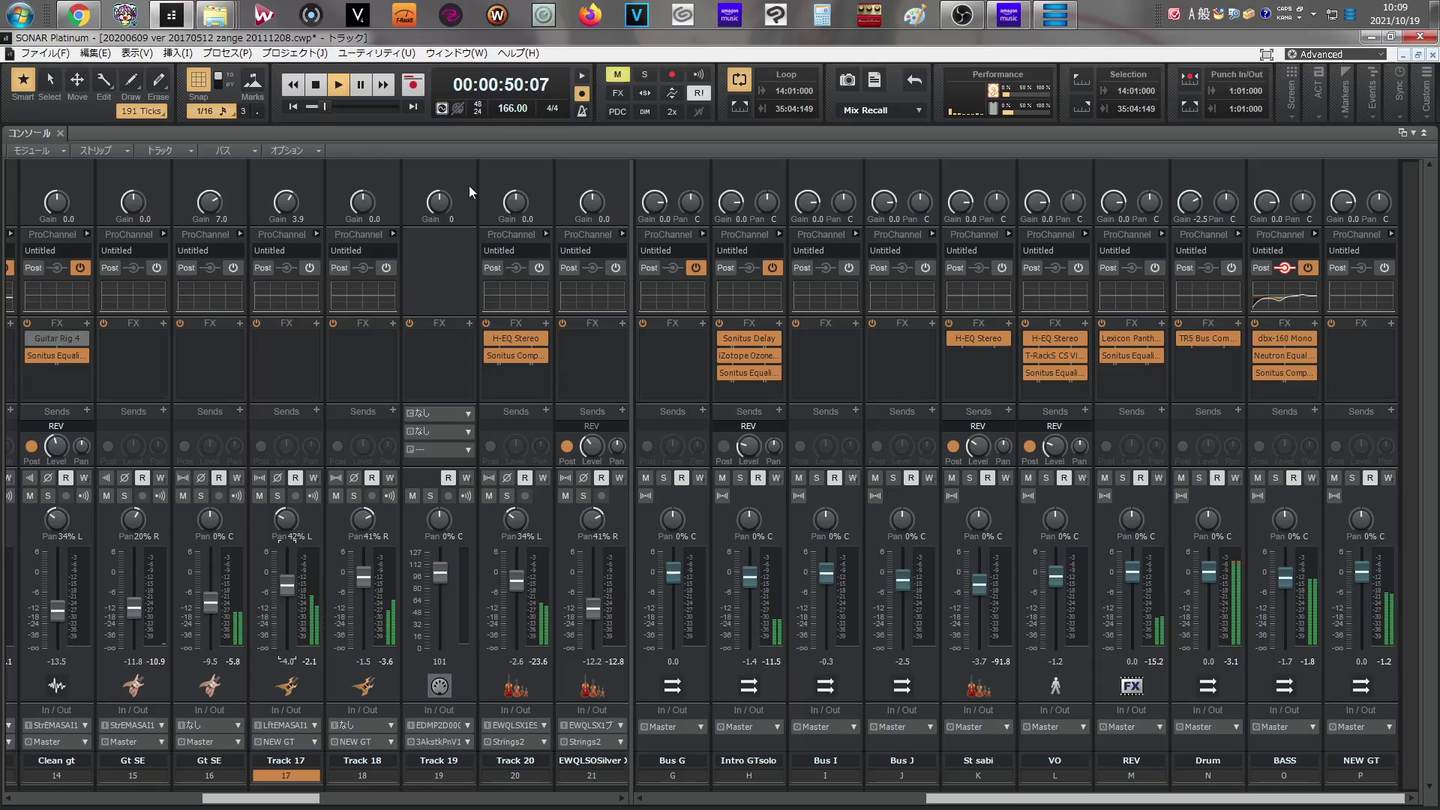
- Replay the loop, lower the NEW GT bus volume to -2.9 and compare the mix with track 21 briefly muted
left_click(318, 87)
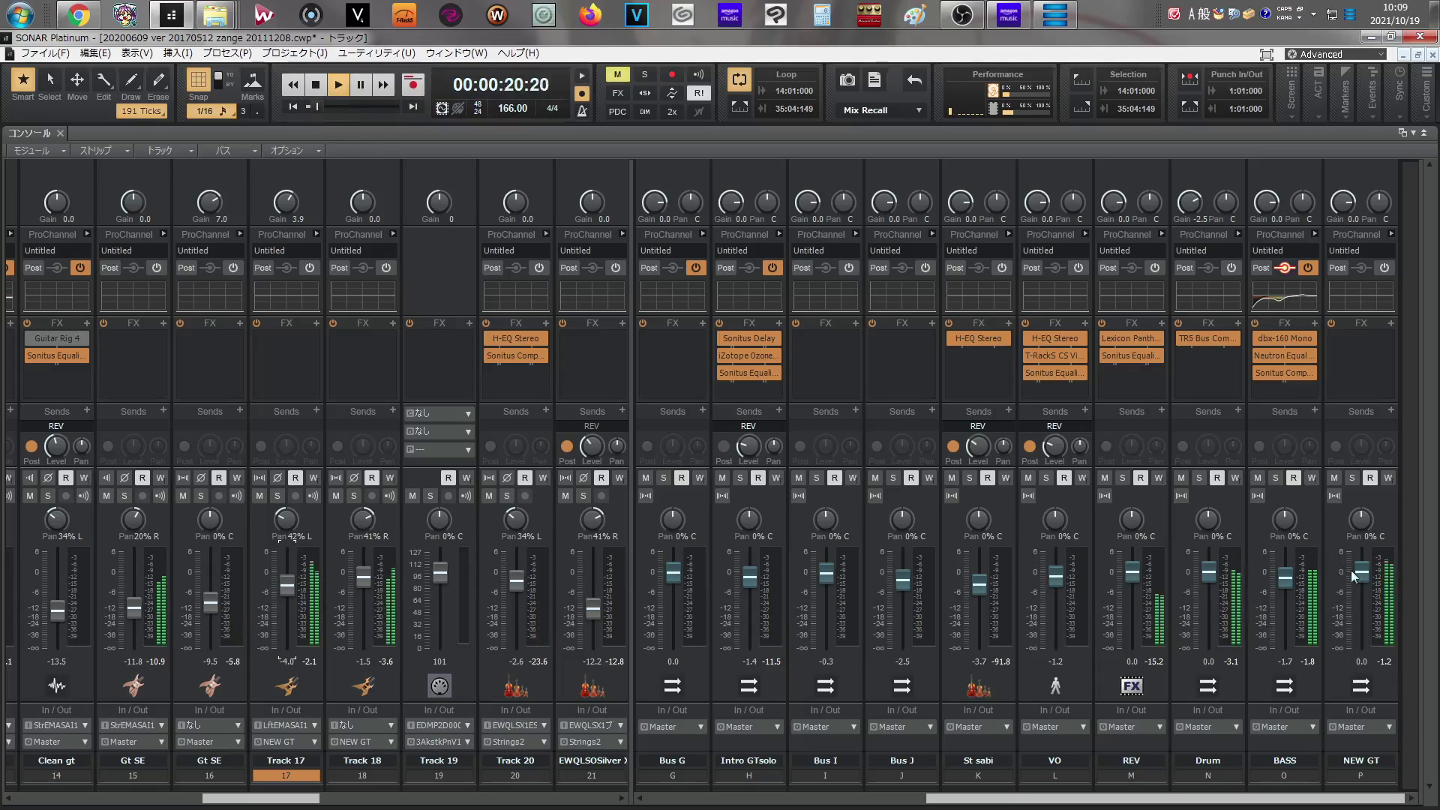
left_click_drag(1362, 576, 1361, 583)
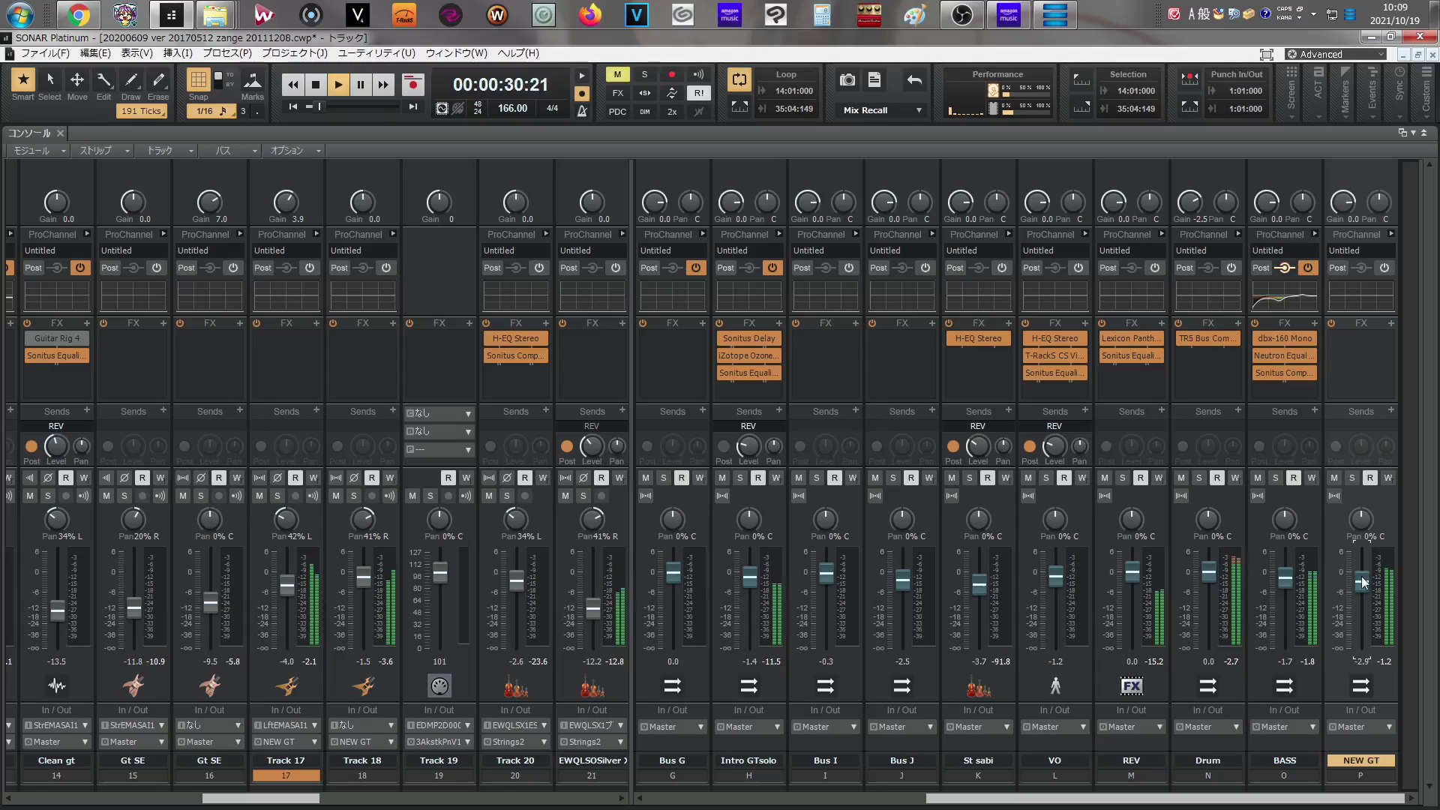
left_click(565, 495)
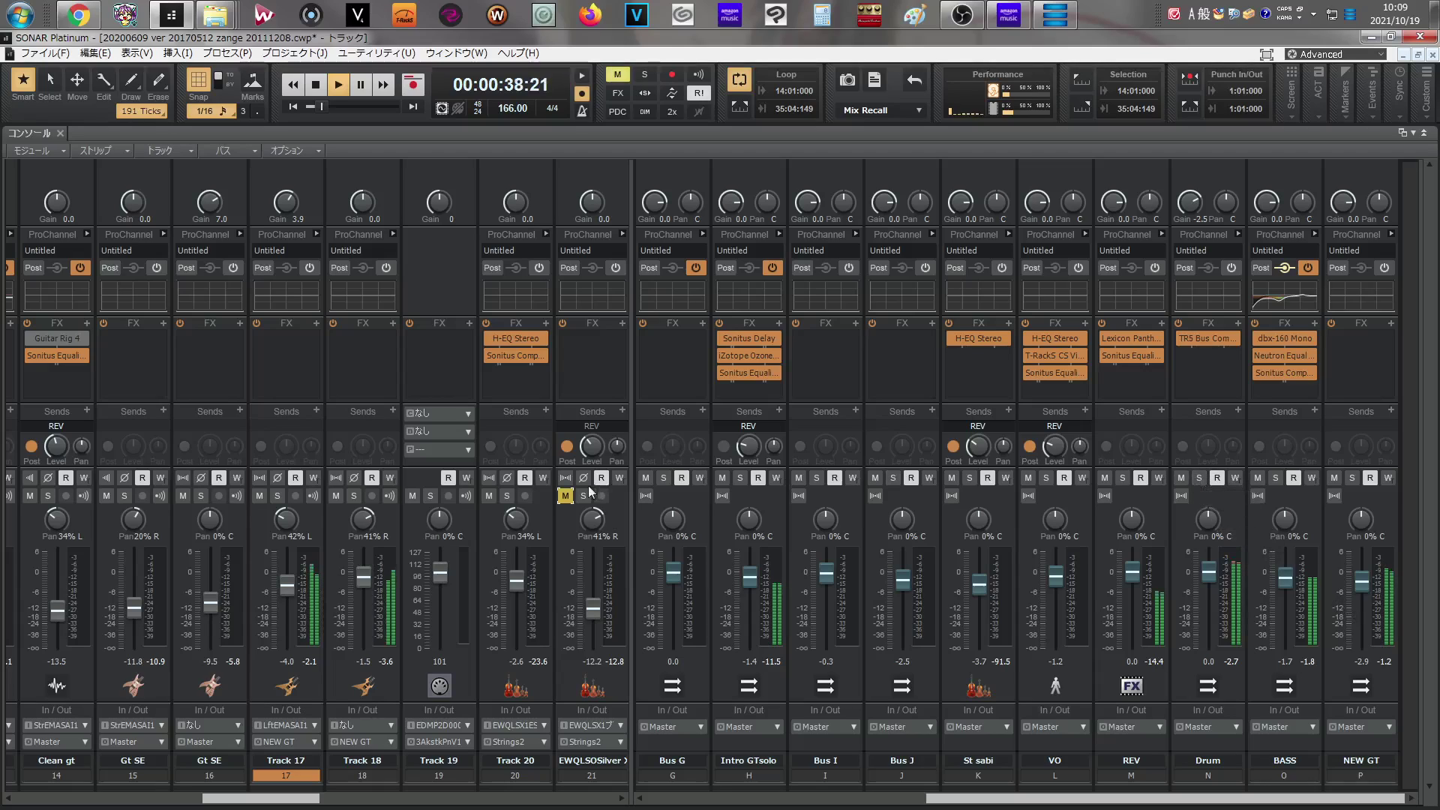
left_click(566, 496)
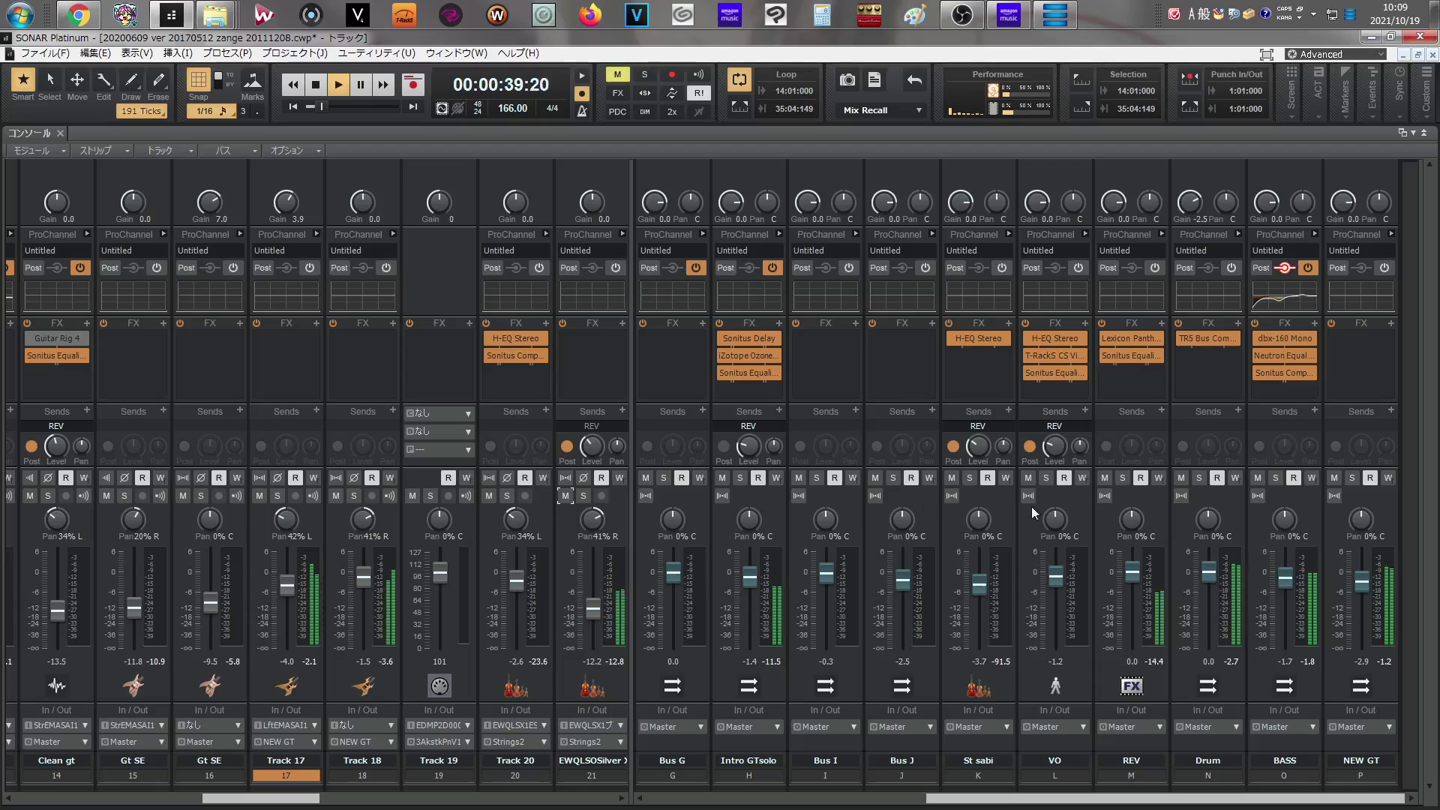
- Solo the Drum, BASS and NEW GT buses to hear them together
left_click(1198, 477)
left_click(1276, 478)
left_click(1353, 478)
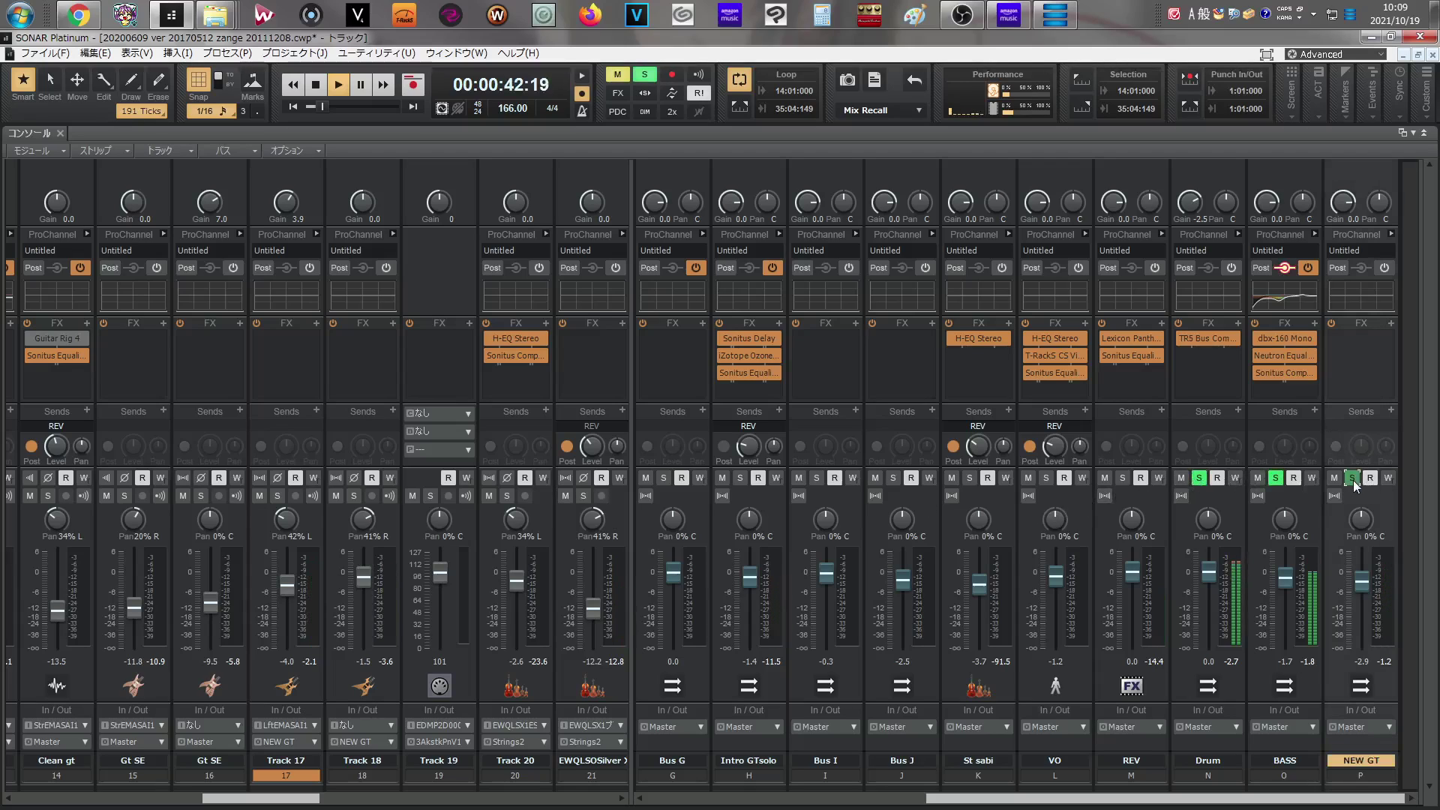
- Lower the NEW GT bus volume to -3.9, and enable its ProChannel with the QuadCurve Equalizer opened for editing
left_click_drag(1360, 583, 1361, 585)
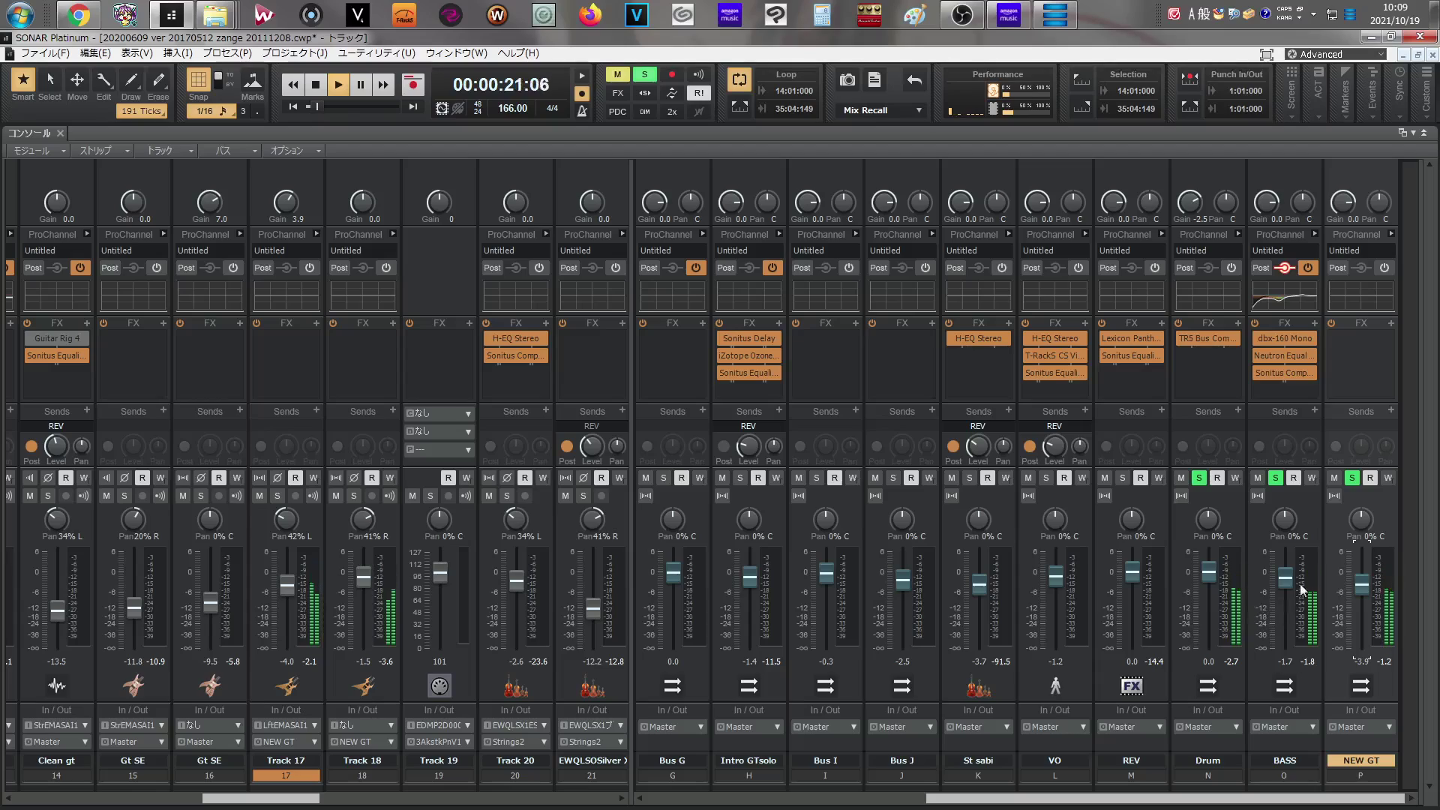
left_click(1380, 268)
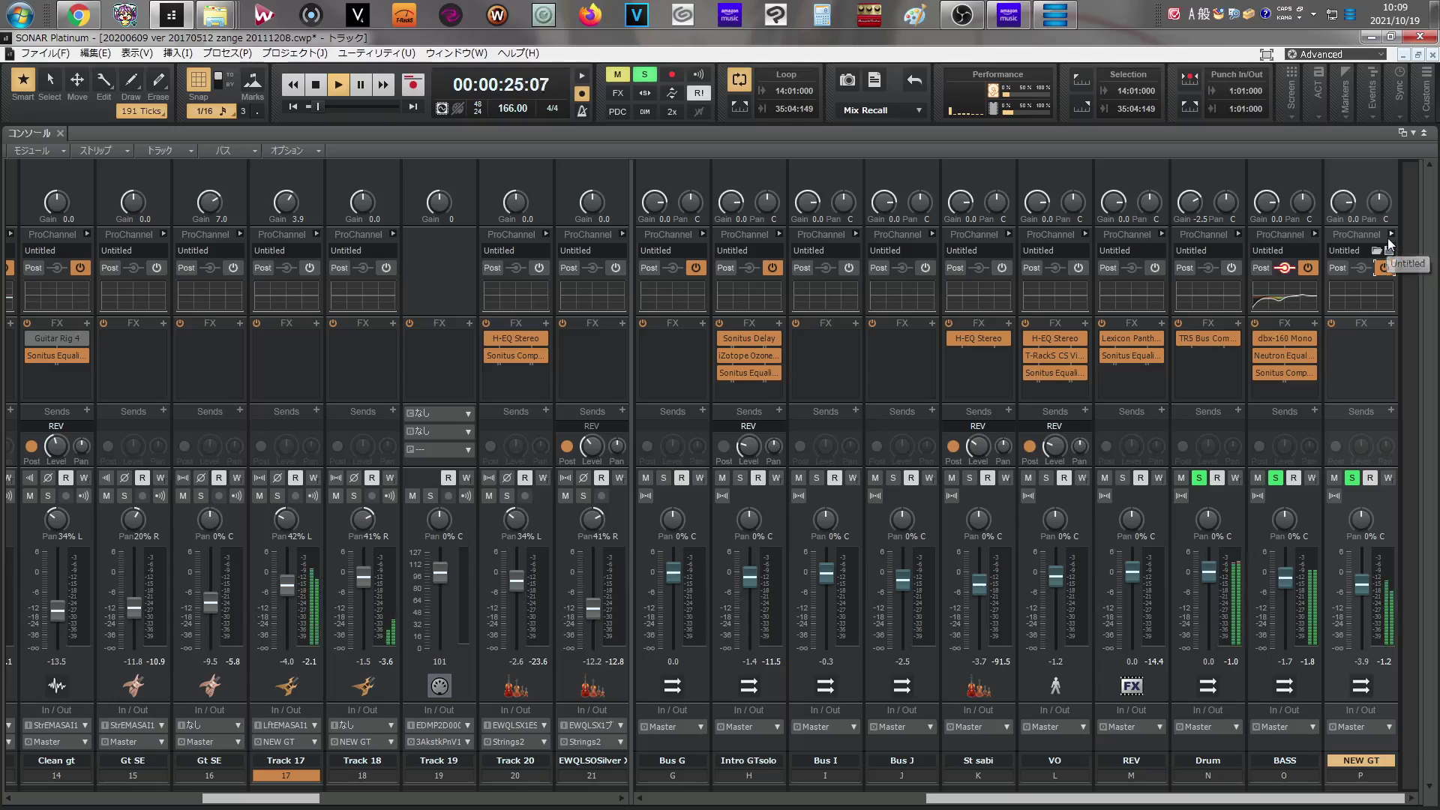
left_click(1387, 233)
double_click(1418, 285)
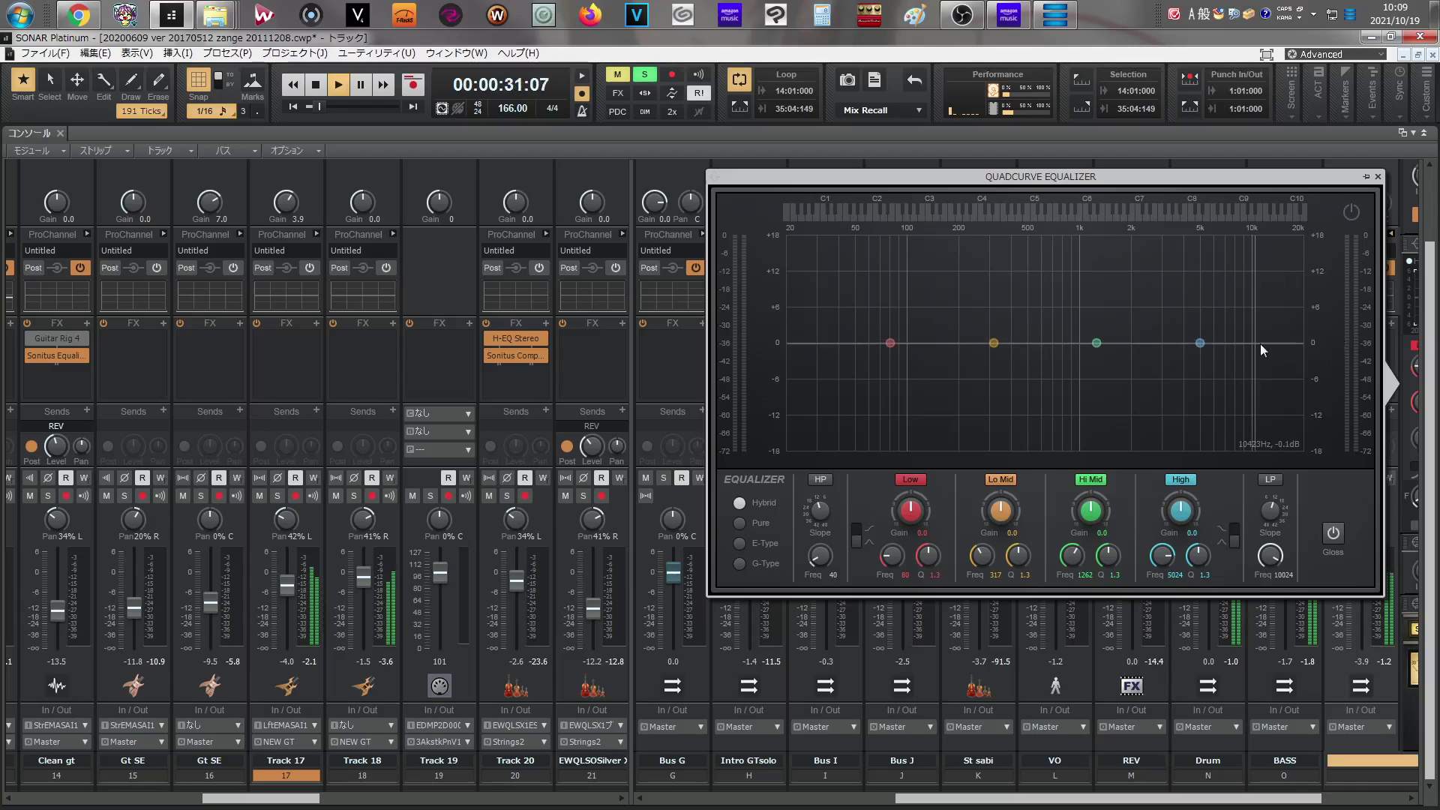
- Enable the NEW GT high-pass filter at about 60 Hz and cut the Low band by 3.1 dB at about 155 Hz with Q 1.2
left_click(829, 483)
left_click_drag(819, 555, 819, 535)
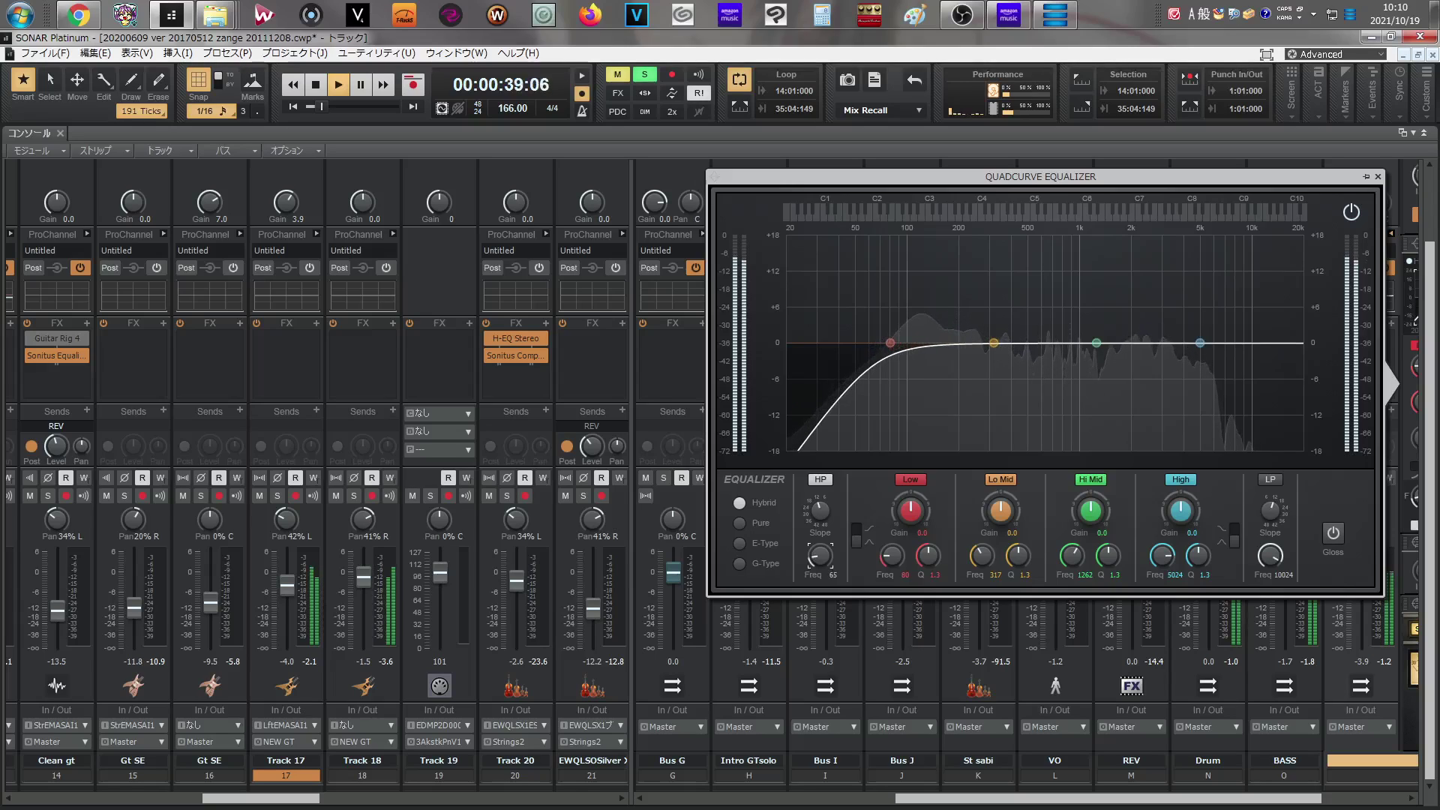
left_click_drag(890, 342, 938, 360)
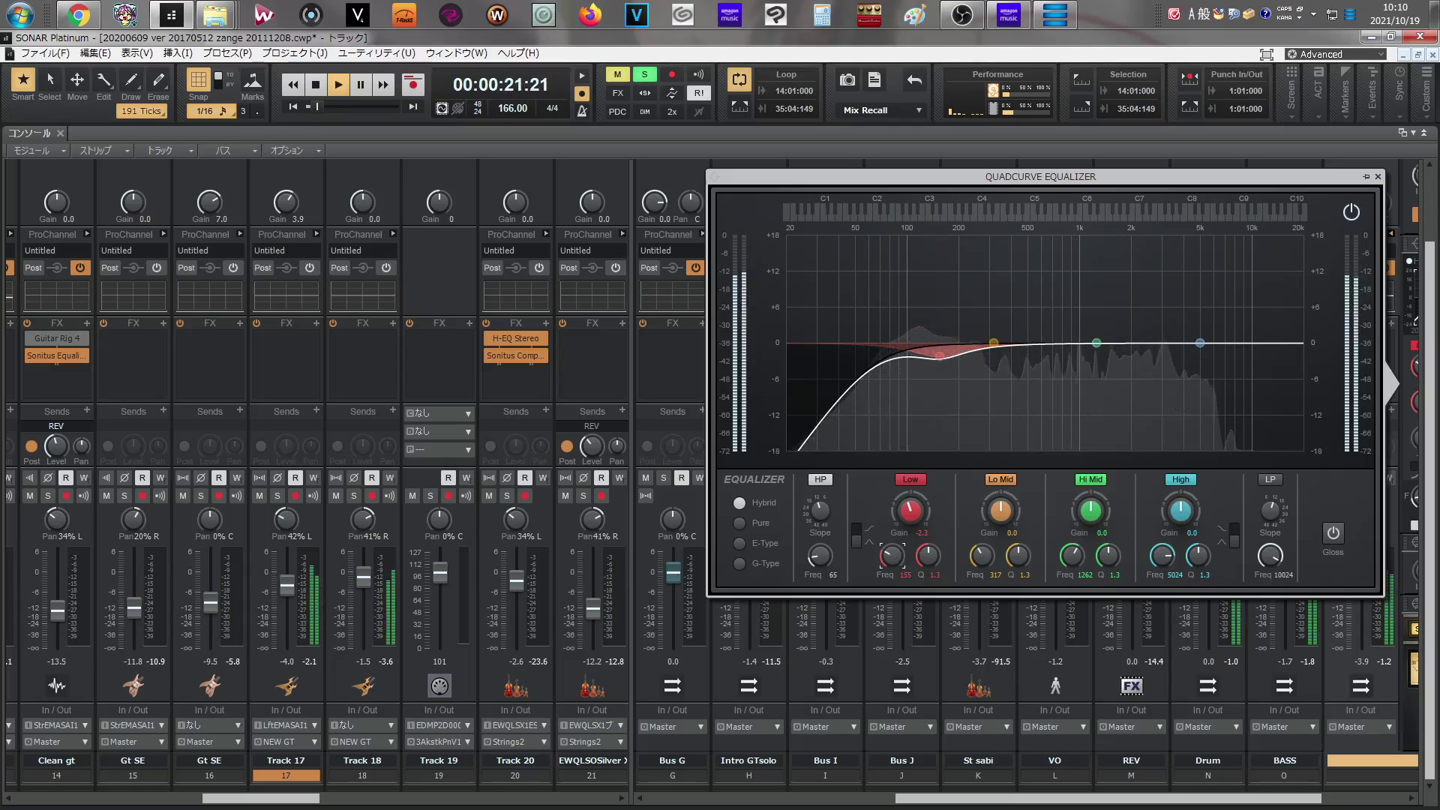
left_click_drag(925, 556, 925, 566)
left_click_drag(910, 510, 910, 518)
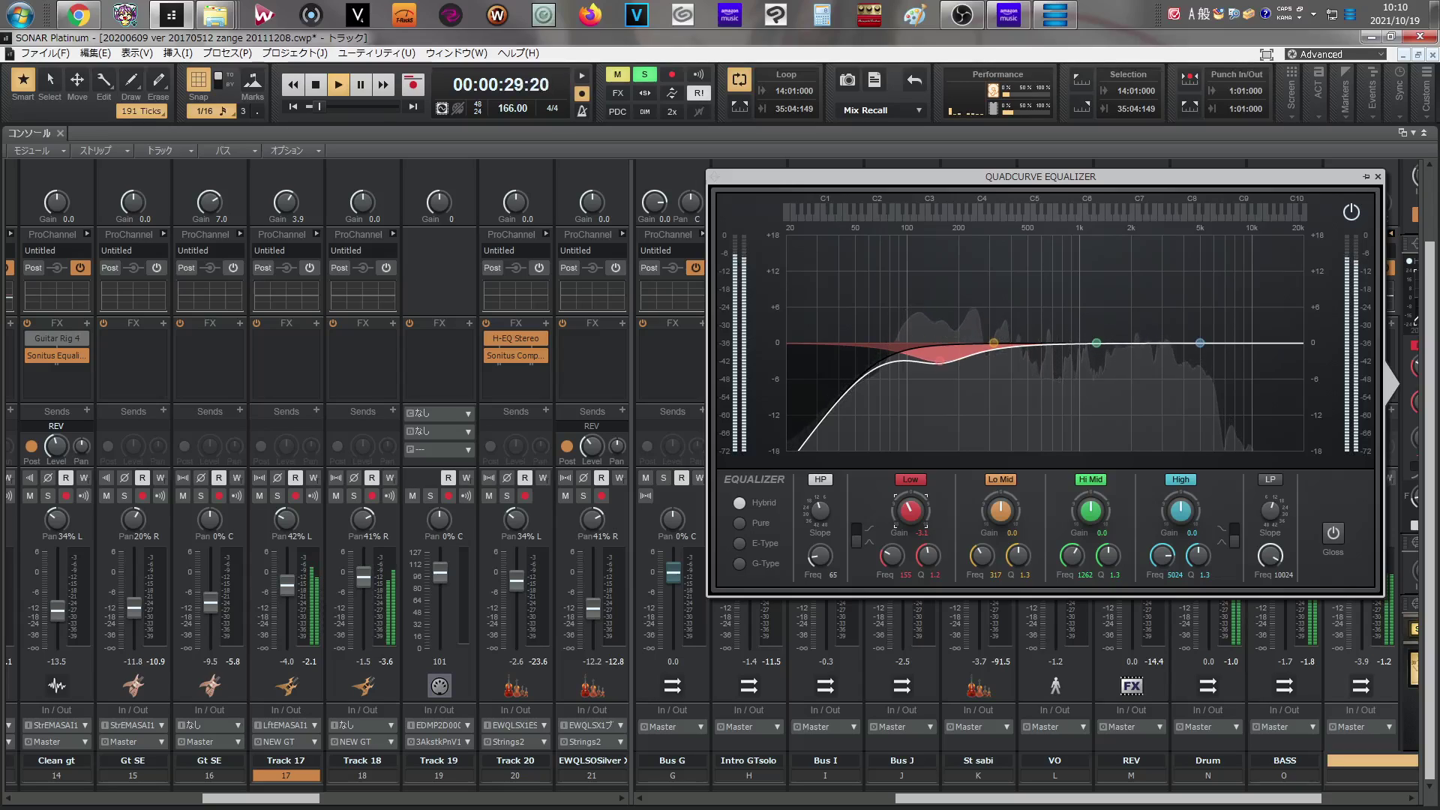
left_click_drag(910, 518, 910, 492)
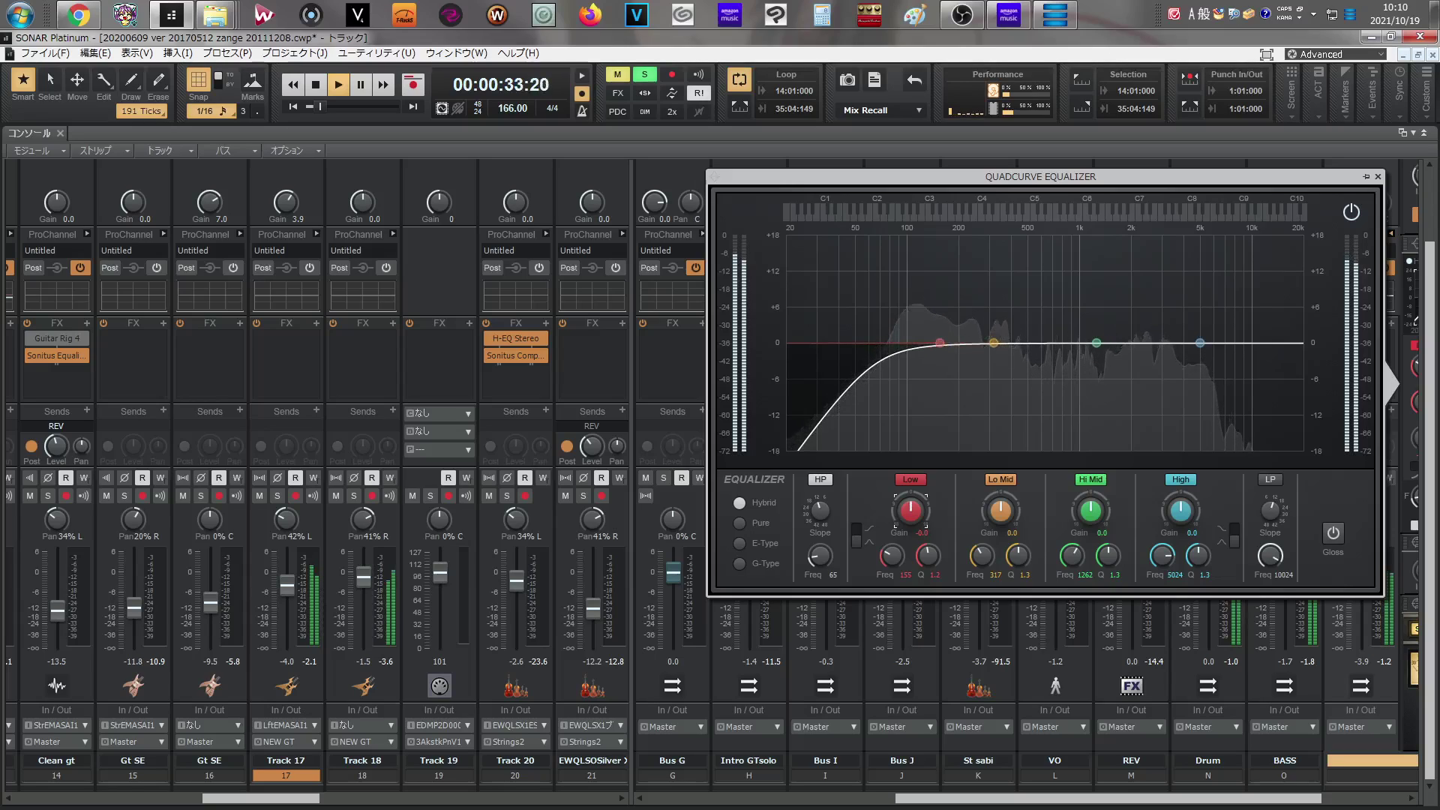
left_click_drag(910, 511, 910, 534)
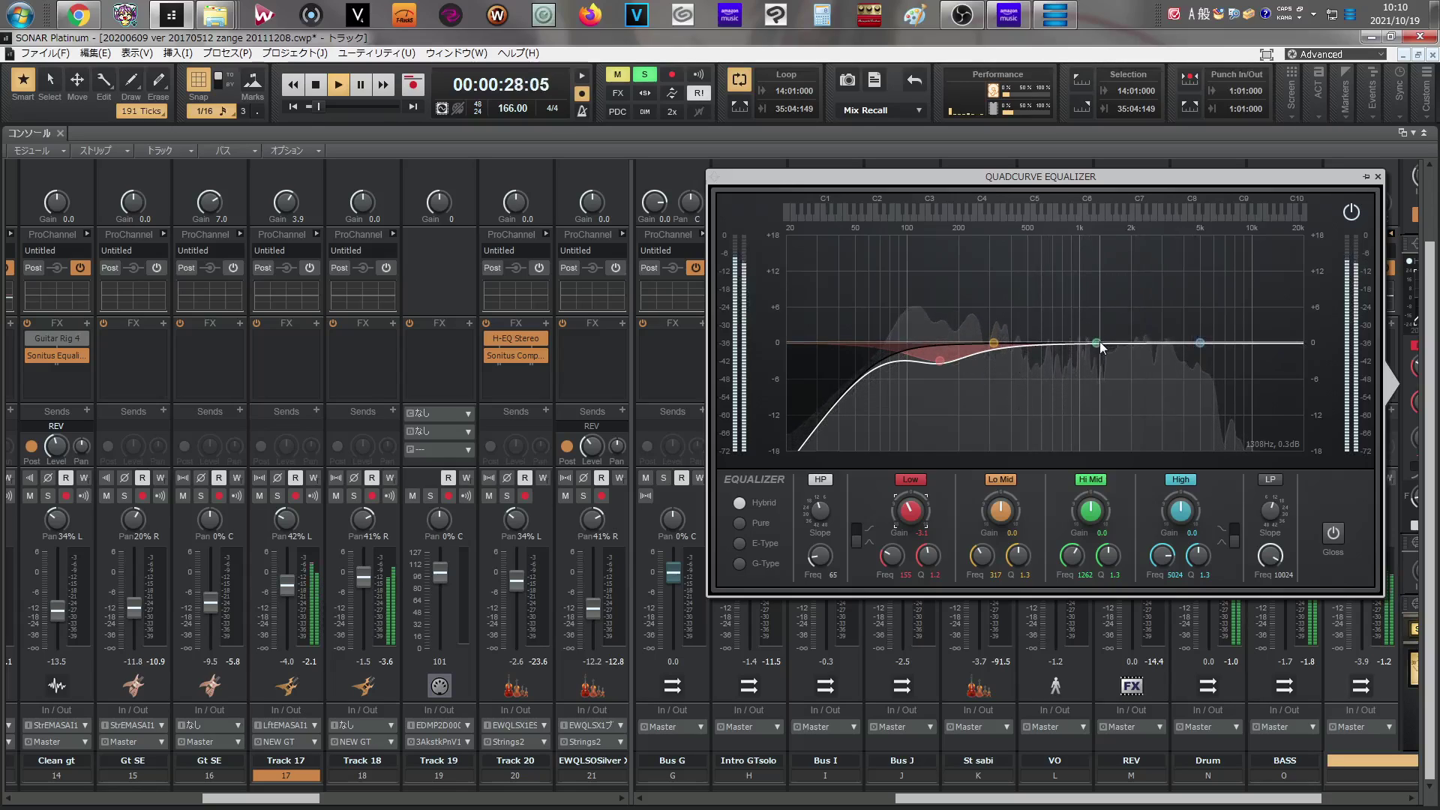
- Cut the Hi Mid band of the NEW GT equalizer by 2.6 dB at 2860 Hz with a Q of 5.2
left_click_drag(1099, 340, 1159, 353)
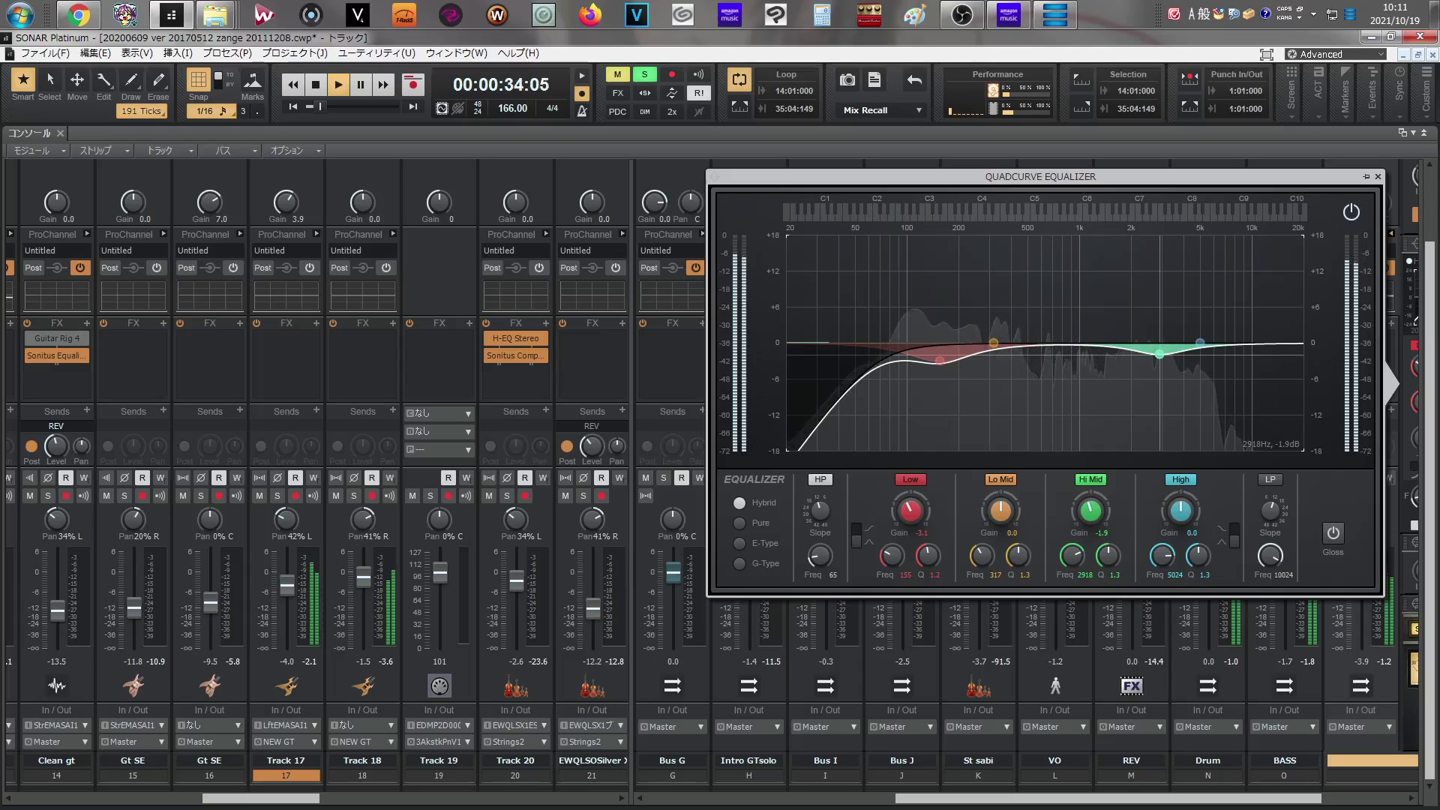
scroll(1122, 408, "up", 5)
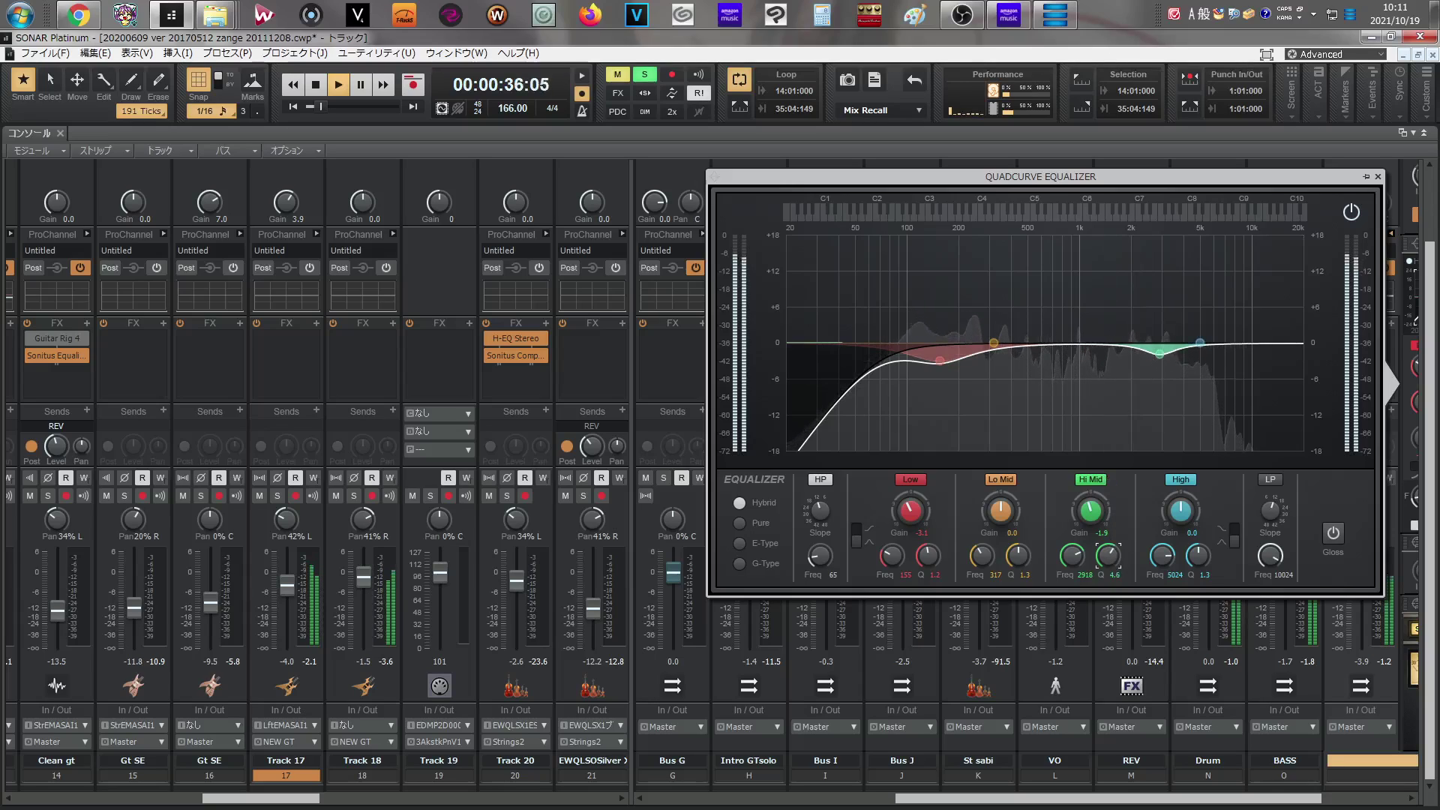
scroll(1161, 353, "up", 1)
left_click_drag(1160, 352, 1159, 357)
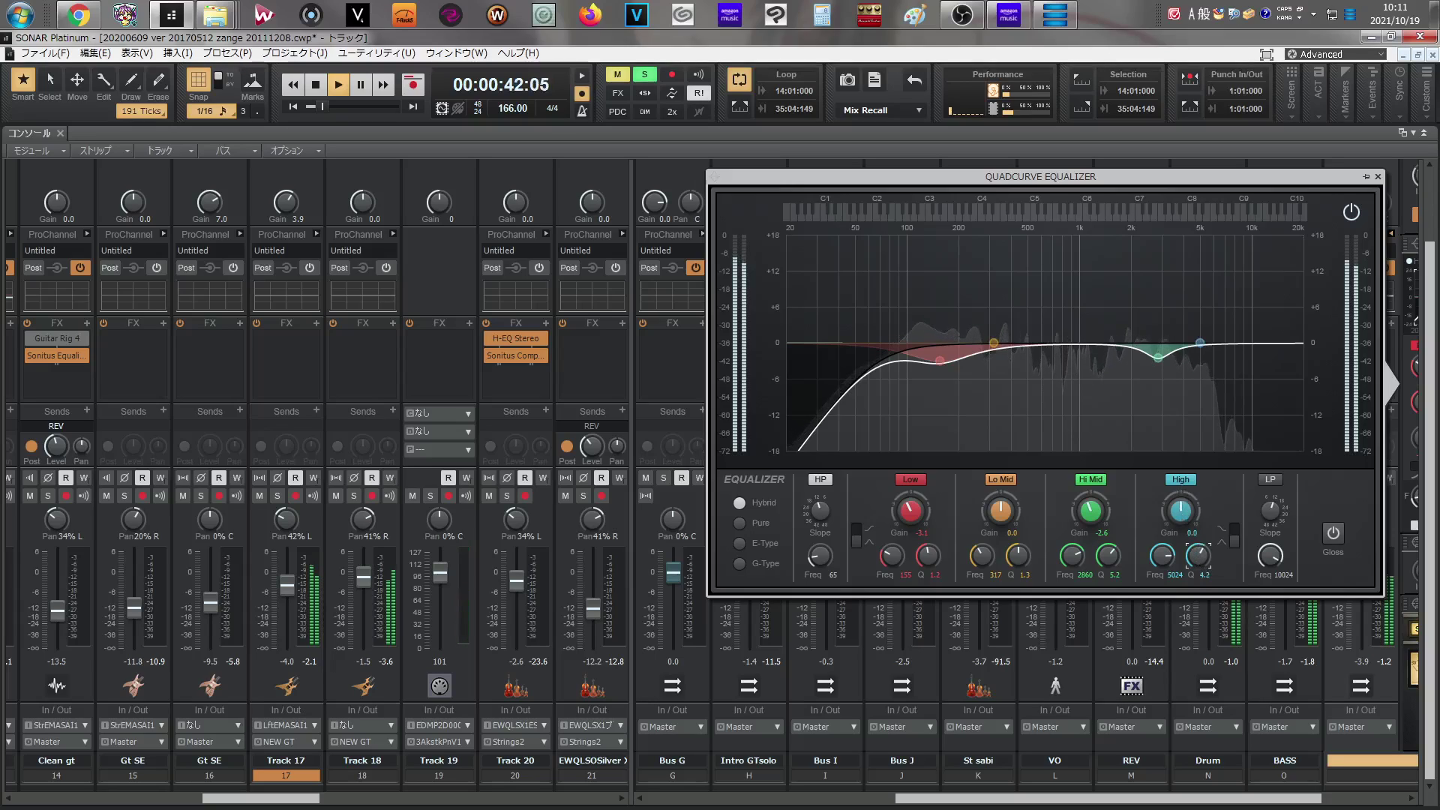
- Boost the High band of the NEW GT equalizer by 2.2 dB at about 5014 Hz with a Q of 0.8
scroll(1200, 343, "up", 2)
left_click_drag(1200, 343, 1195, 319)
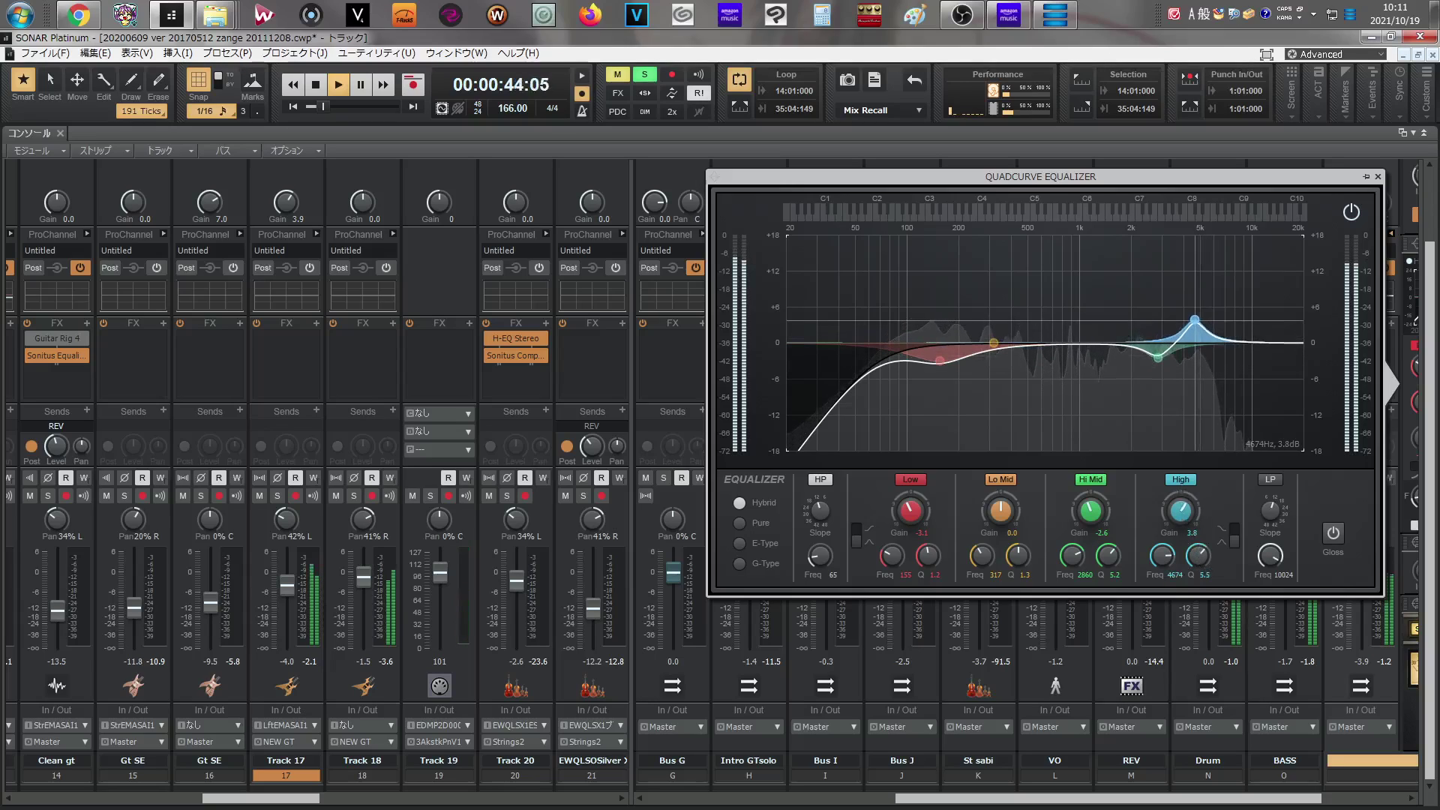
left_click_drag(1198, 555, 1198, 619)
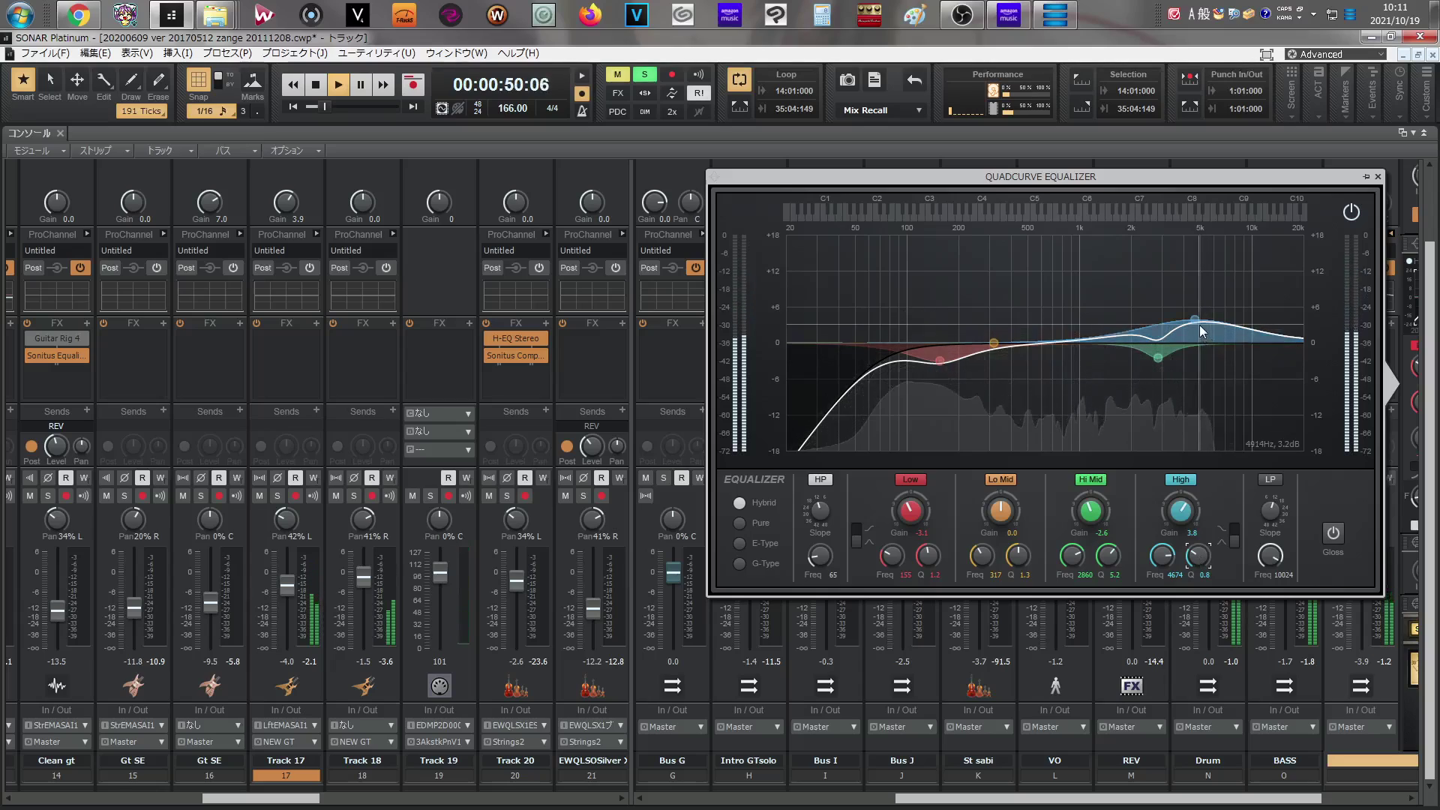
left_click_drag(1196, 321, 1193, 327)
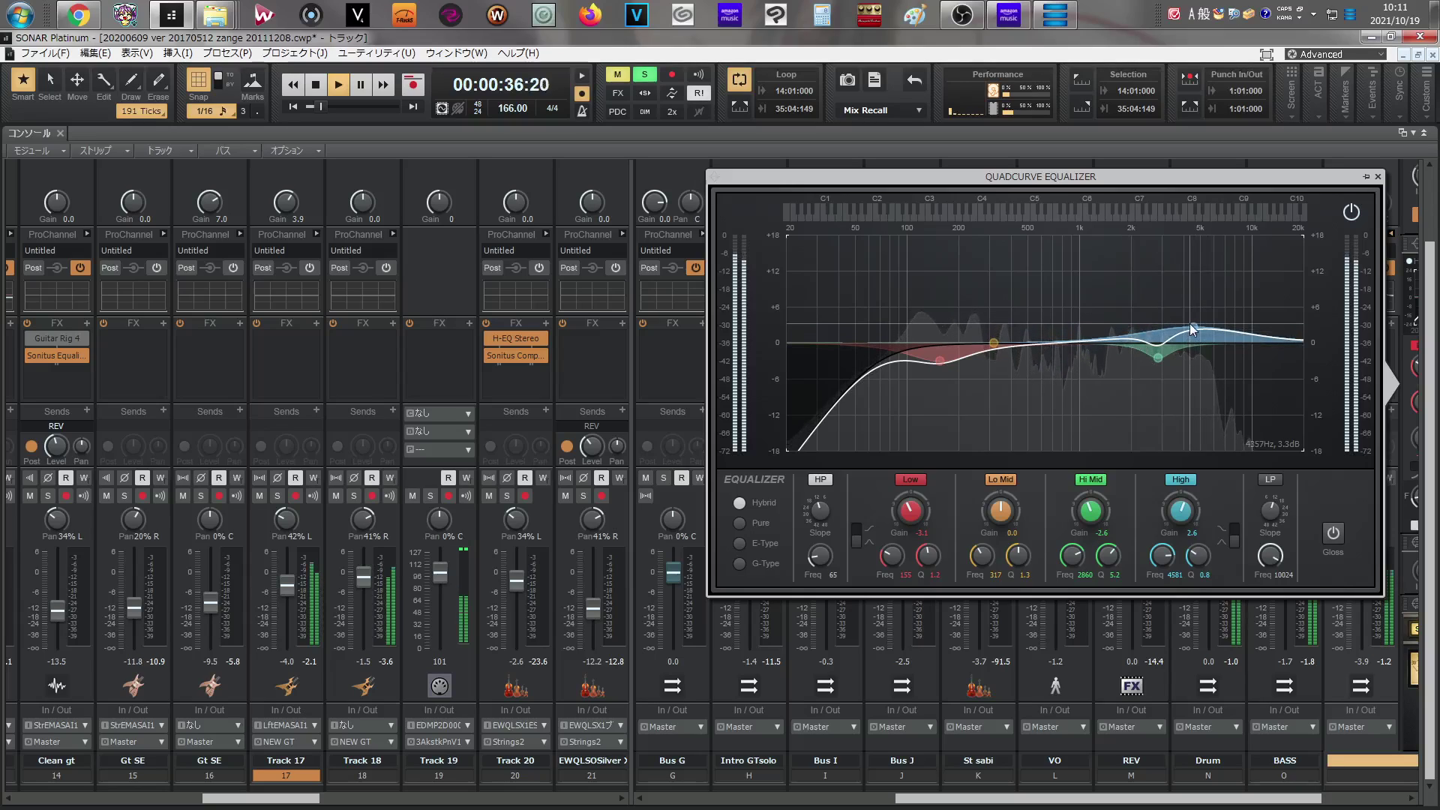
left_click_drag(1190, 324, 1200, 330)
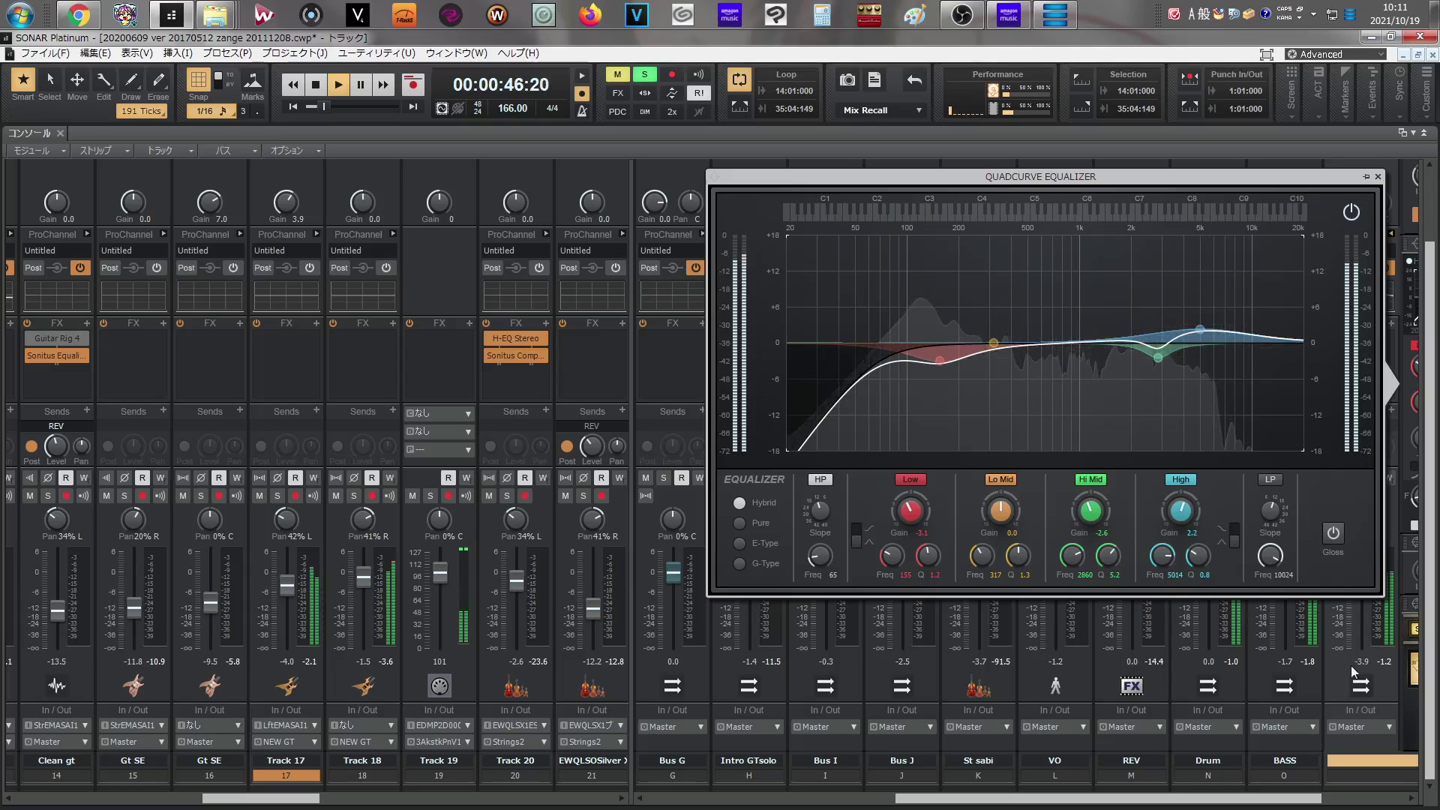
- Close the equalizer and set the NEW GT bus volume to -4.0 against the soloed drums and bass
left_click(1384, 683)
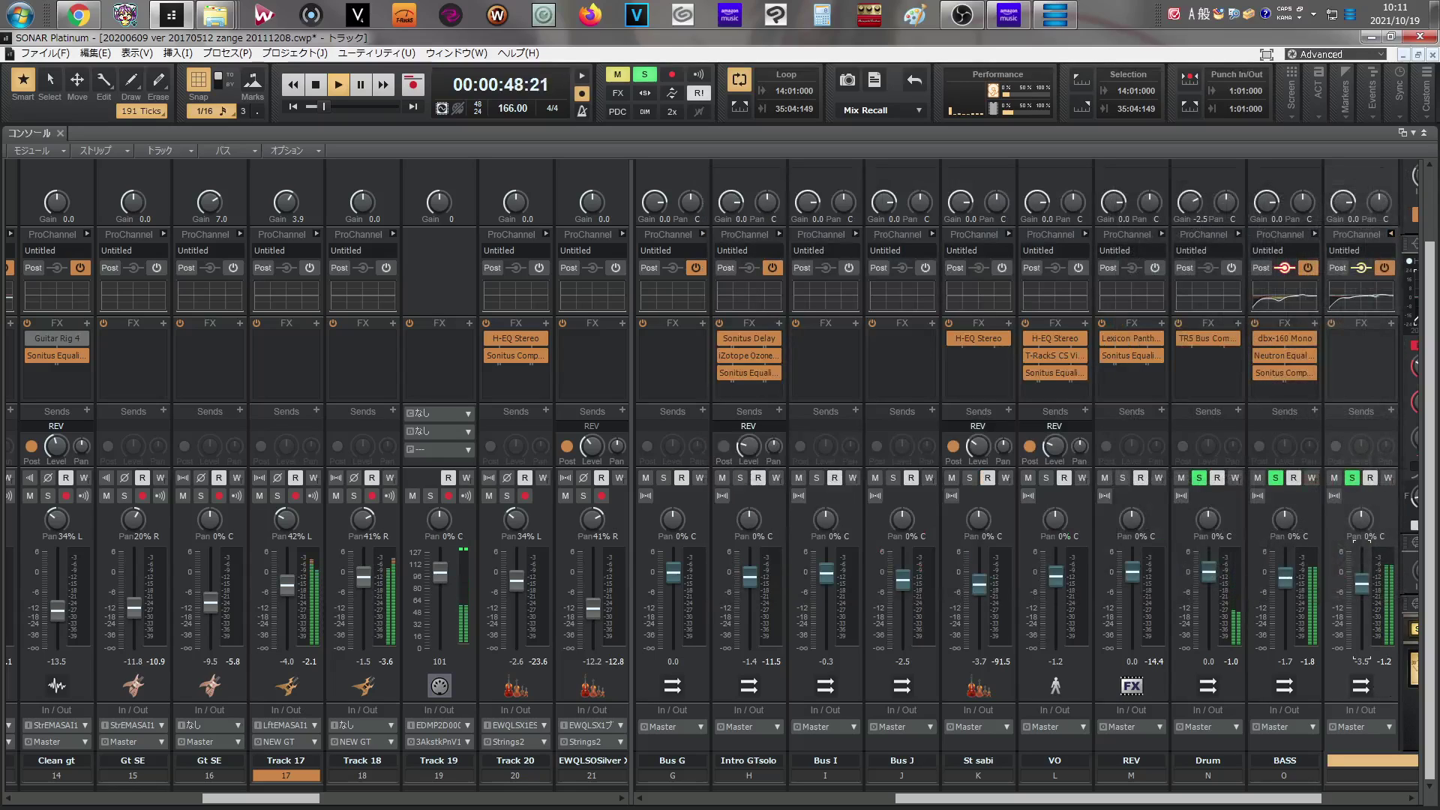
left_click_drag(1356, 587, 1356, 582)
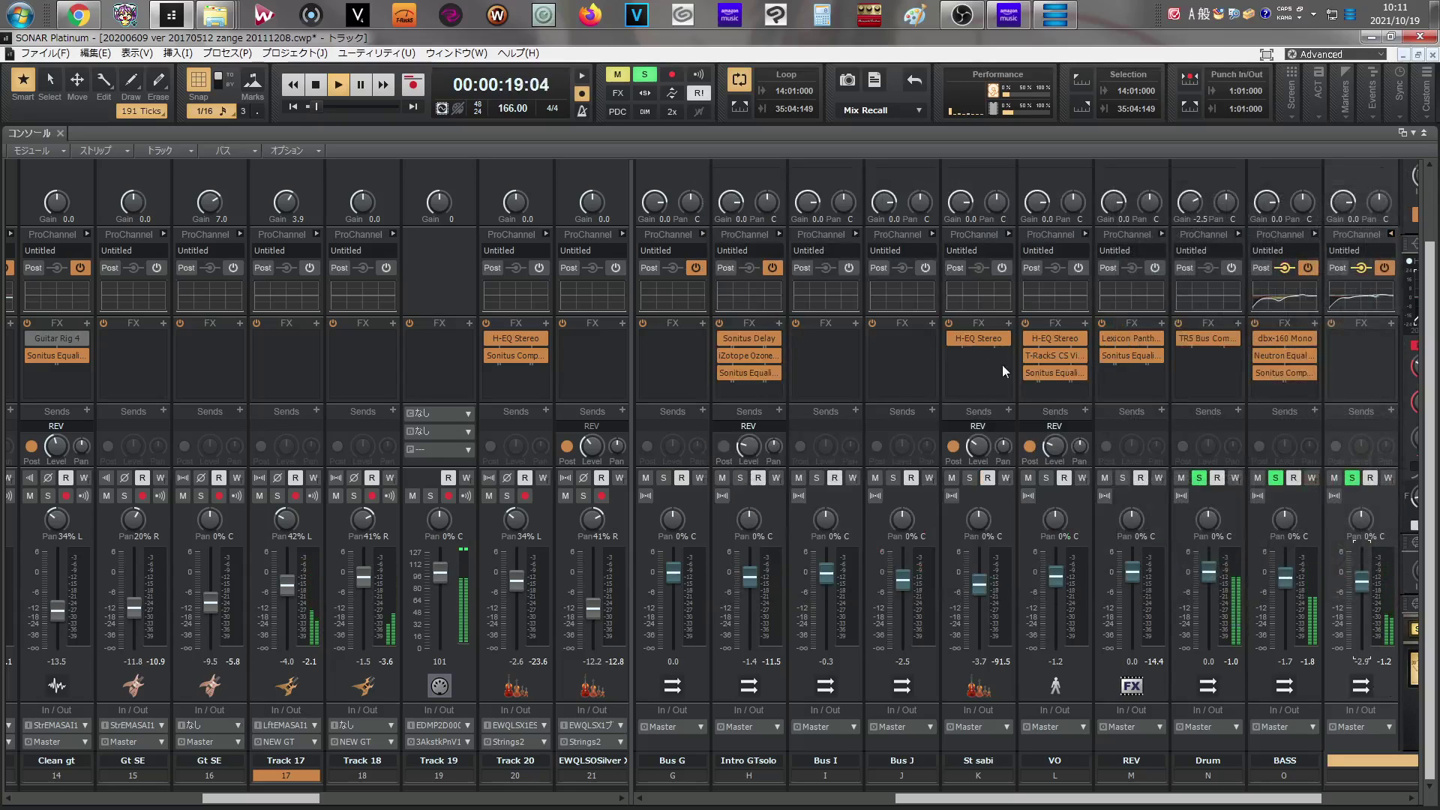
left_click_drag(1361, 582, 1361, 584)
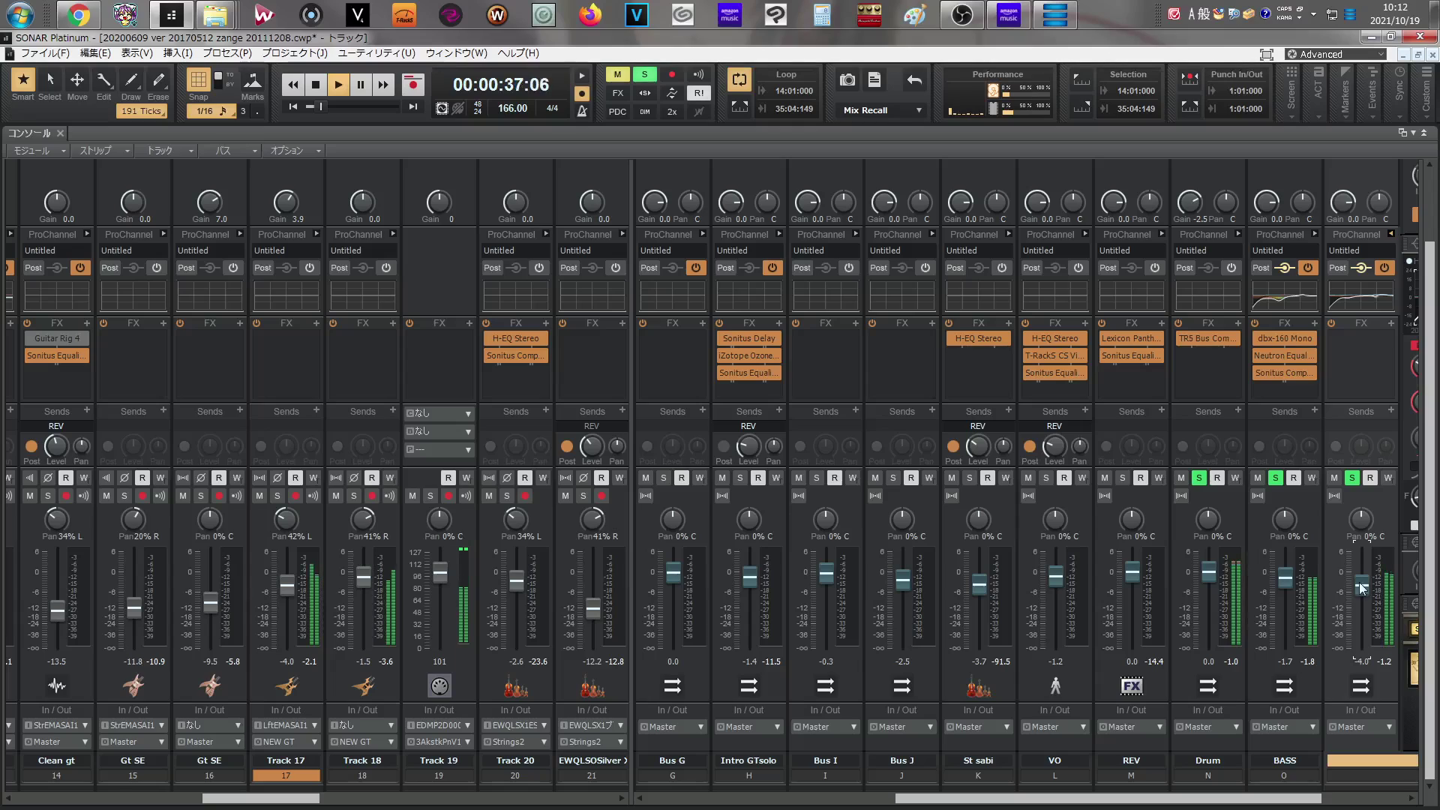
- Insert the TR5 Black 76 compressor from the Dynamics effects on the NEW GT bus
right_click(1361, 381)
mouse_move(1260, 391)
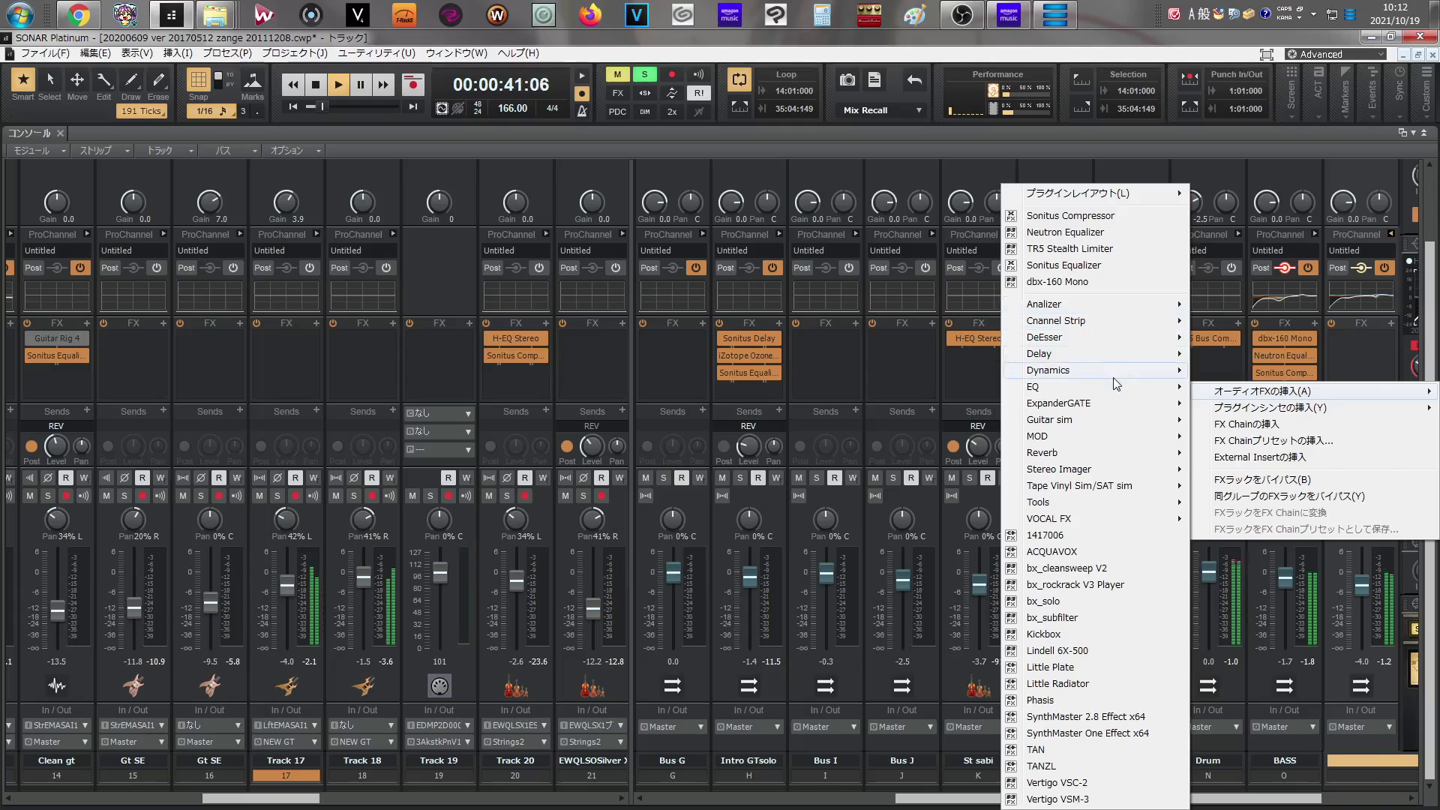
mouse_move(1174, 383)
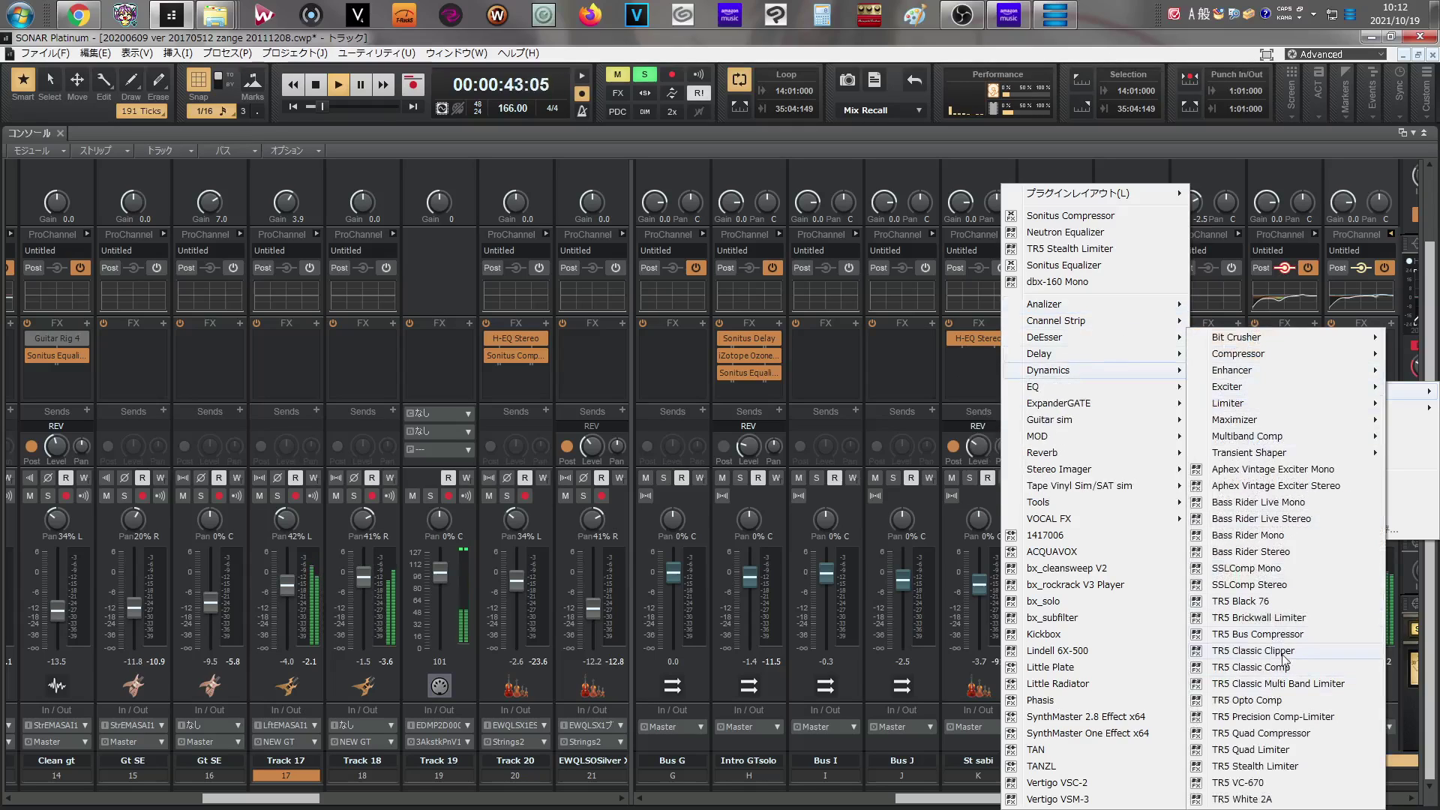
left_click(1288, 604)
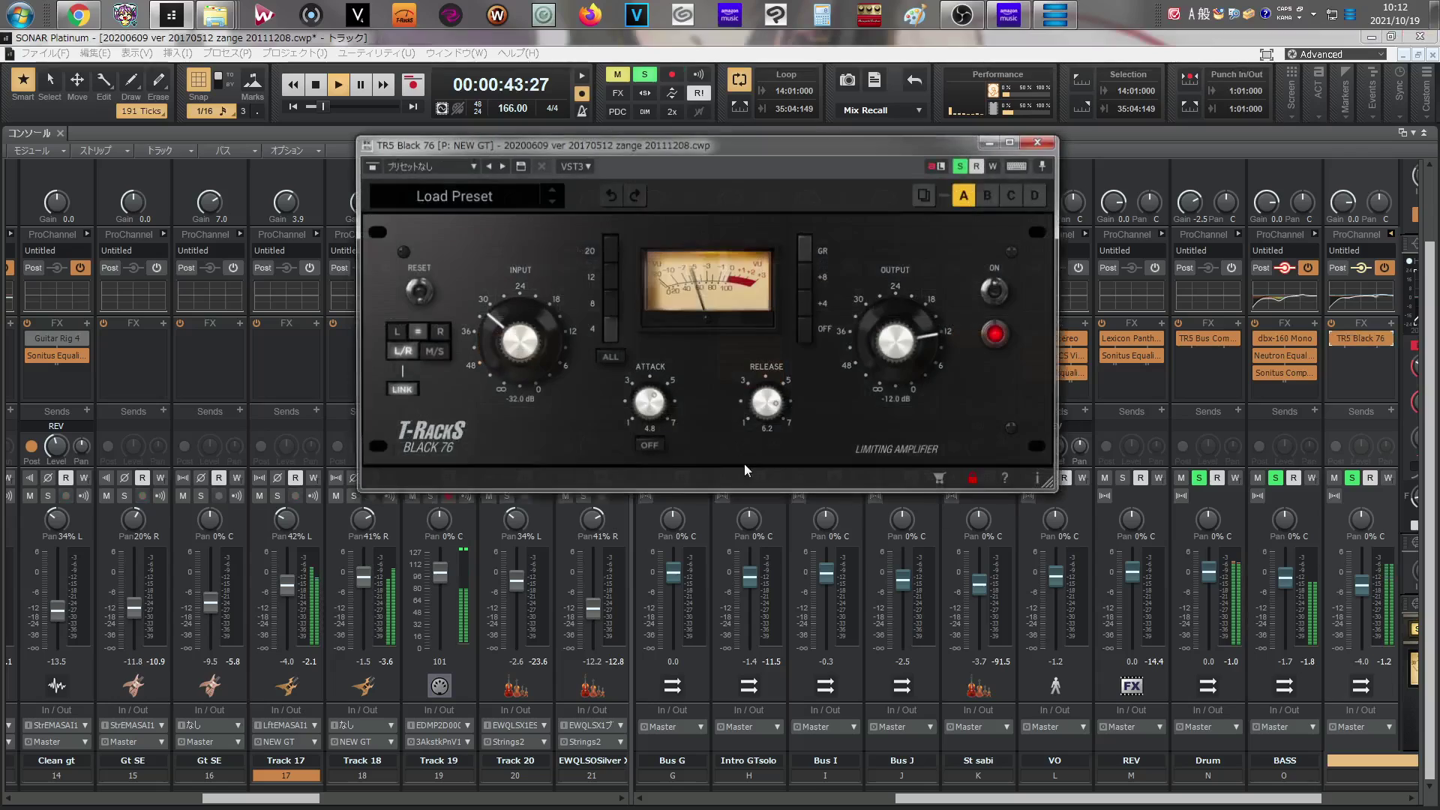
- Set the Black 76 input to -35.9 dB, attack to 6.5 and release to 6.3
left_click_drag(520, 348, 516, 355)
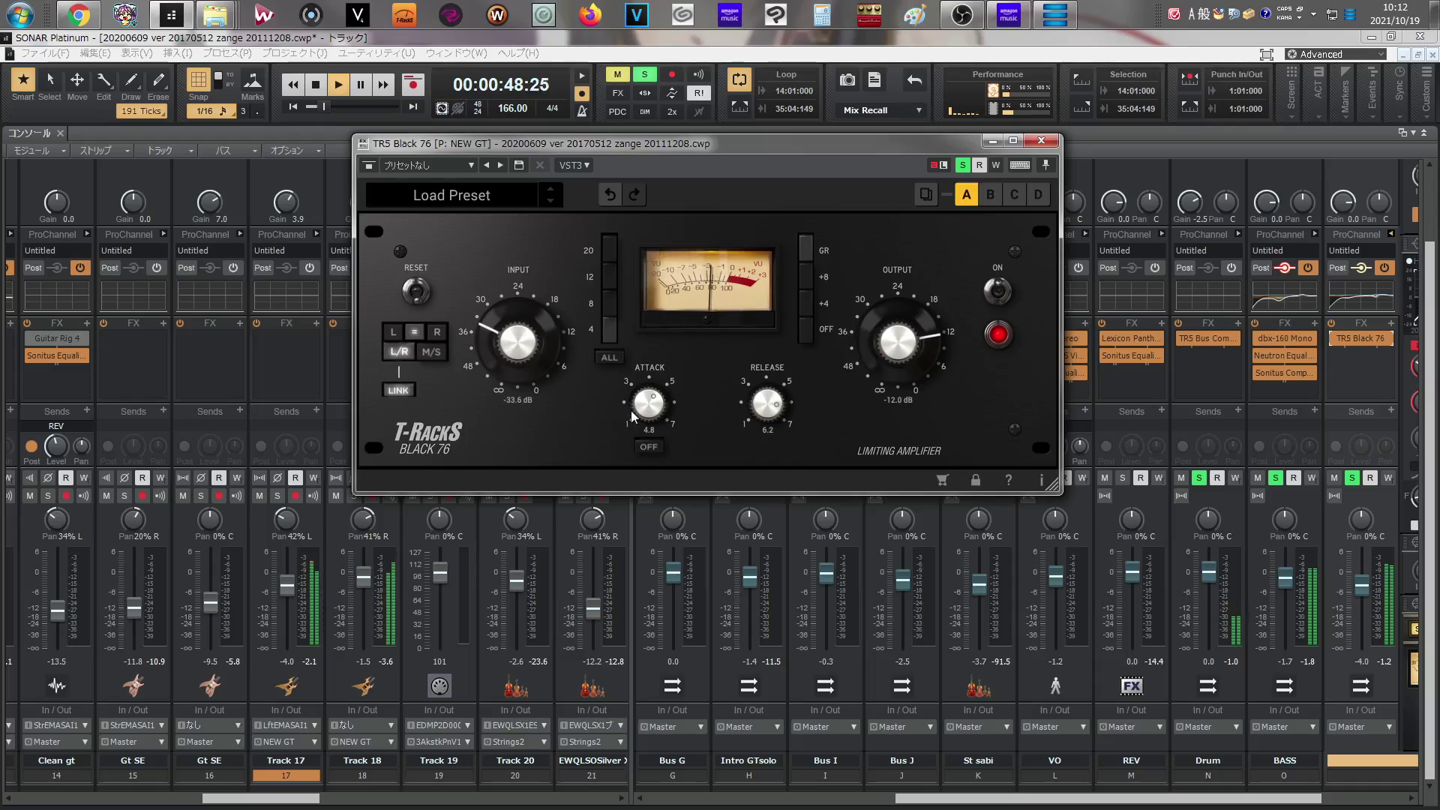
left_click_drag(533, 357, 532, 369)
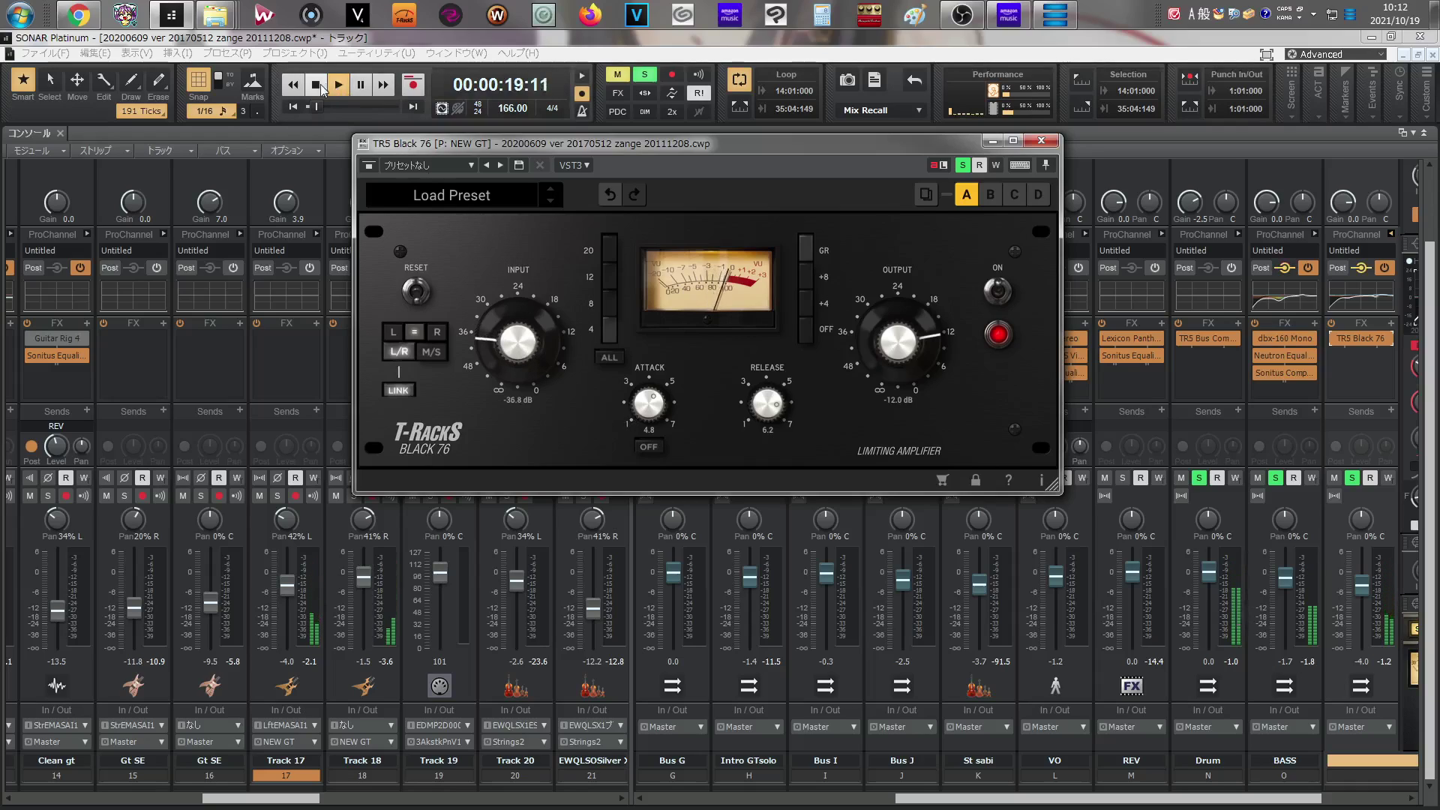
left_click_drag(648, 413, 650, 349)
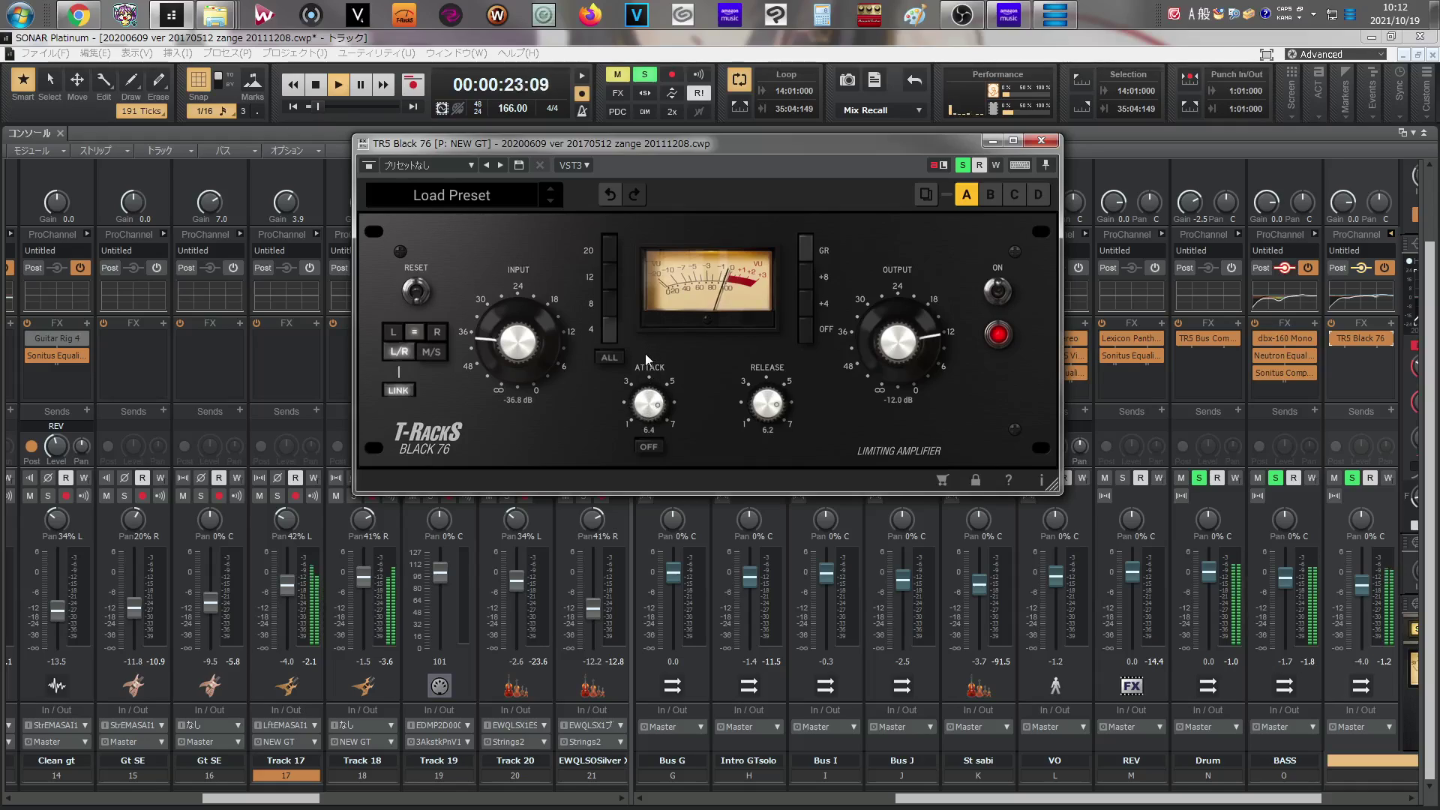
left_click_drag(759, 426, 750, 397)
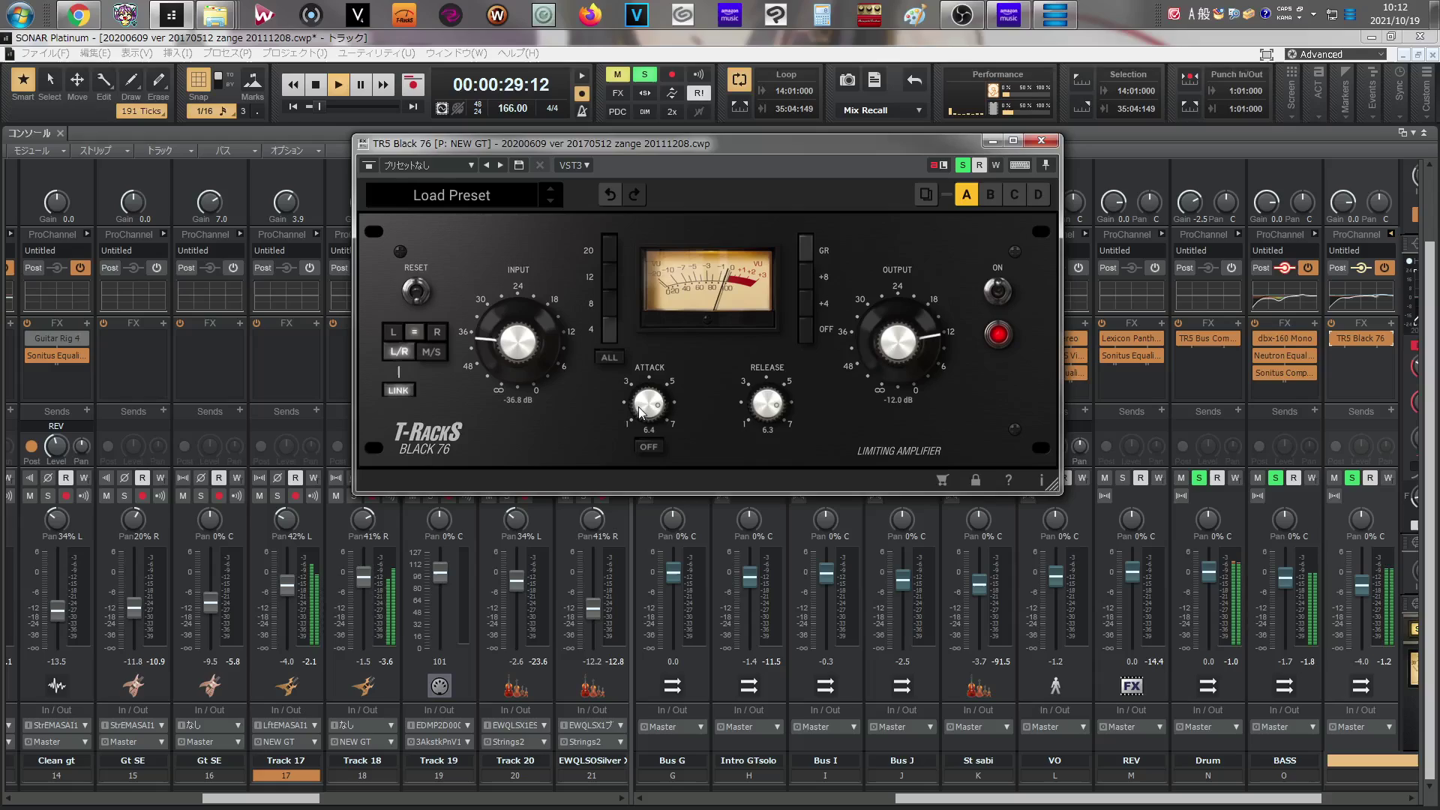
left_click_drag(638, 407, 637, 405)
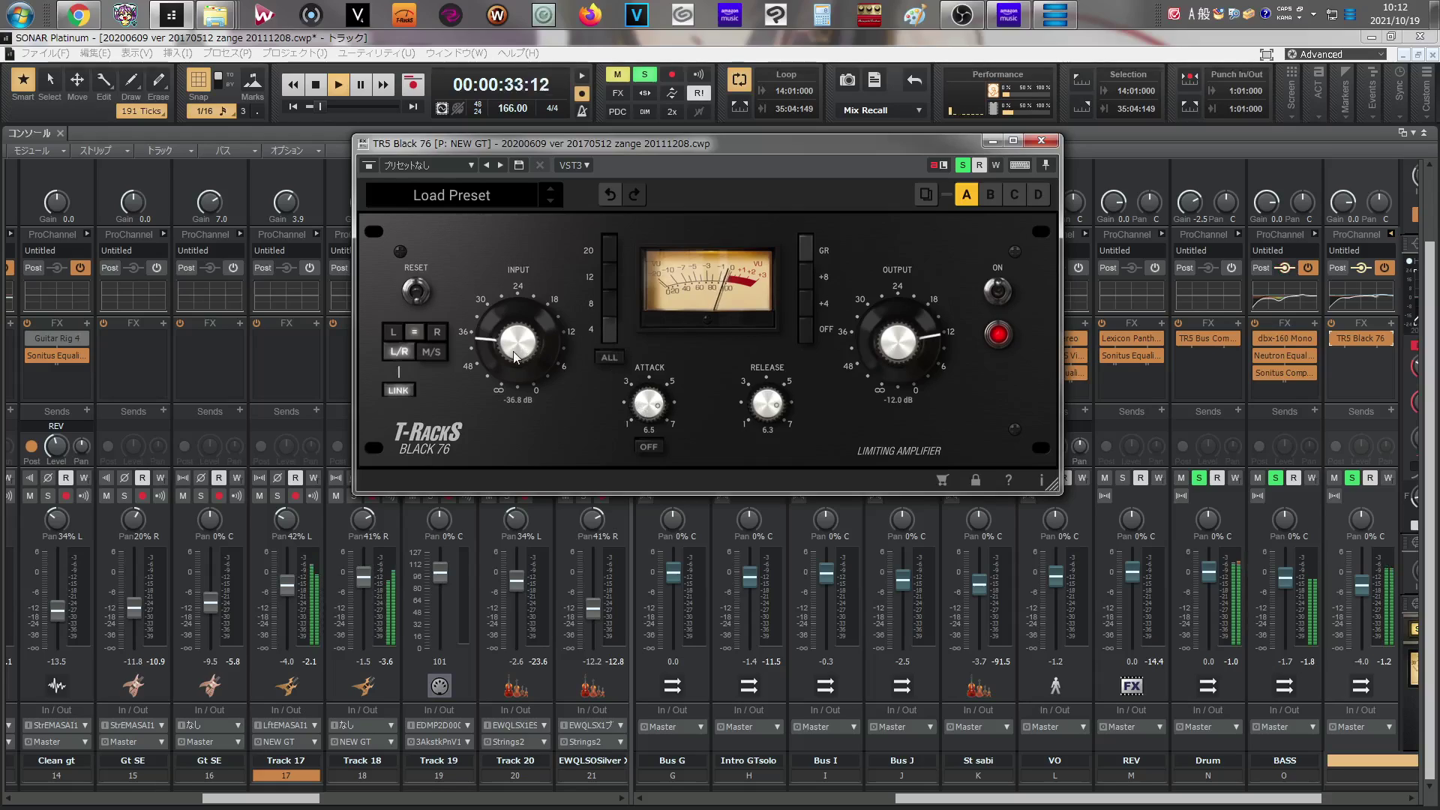
left_click_drag(512, 348, 512, 345)
- Set the Black 76 output to -14.1 dB while comparing the sound with the plug-in bypassed, and close its window
left_click(1335, 338)
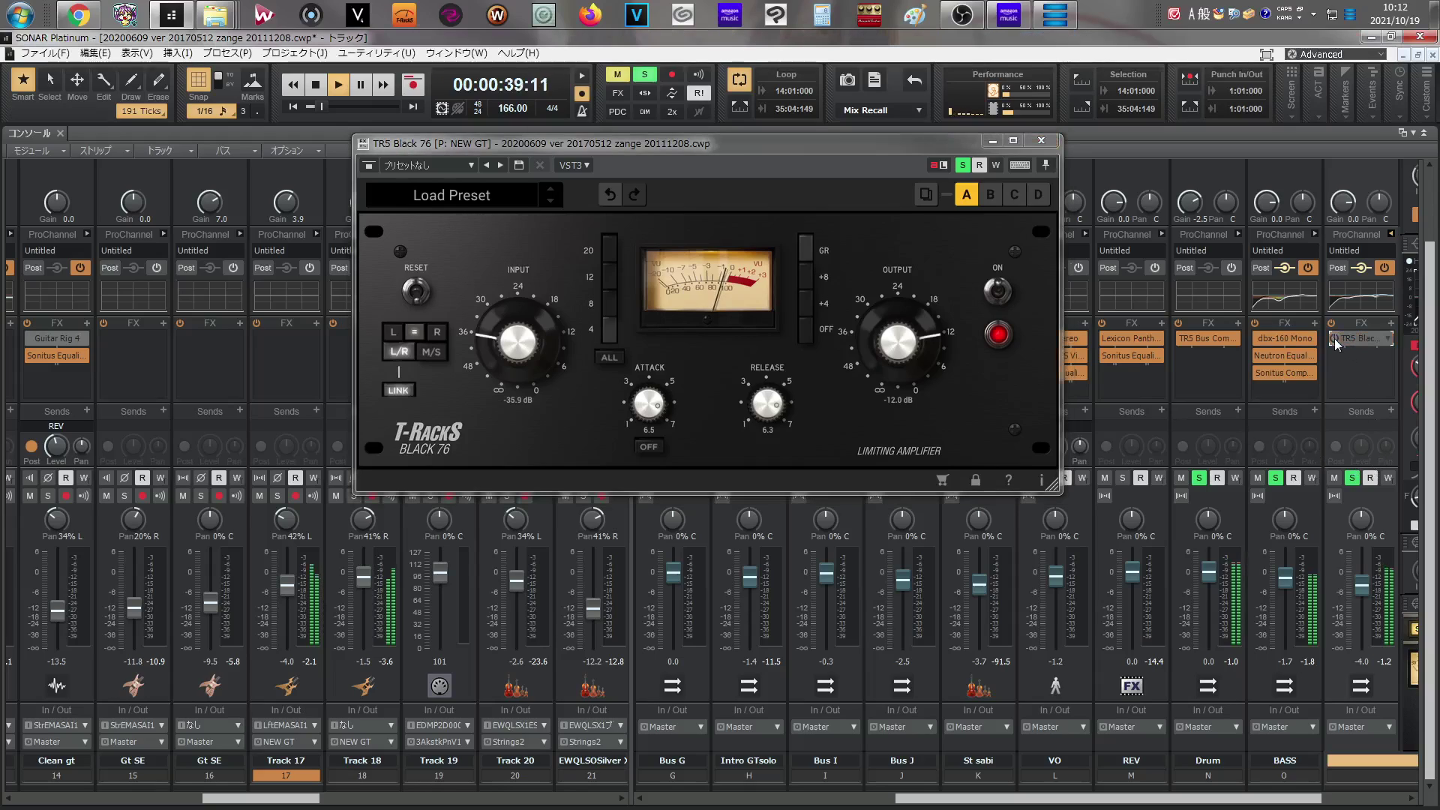
left_click(1335, 339)
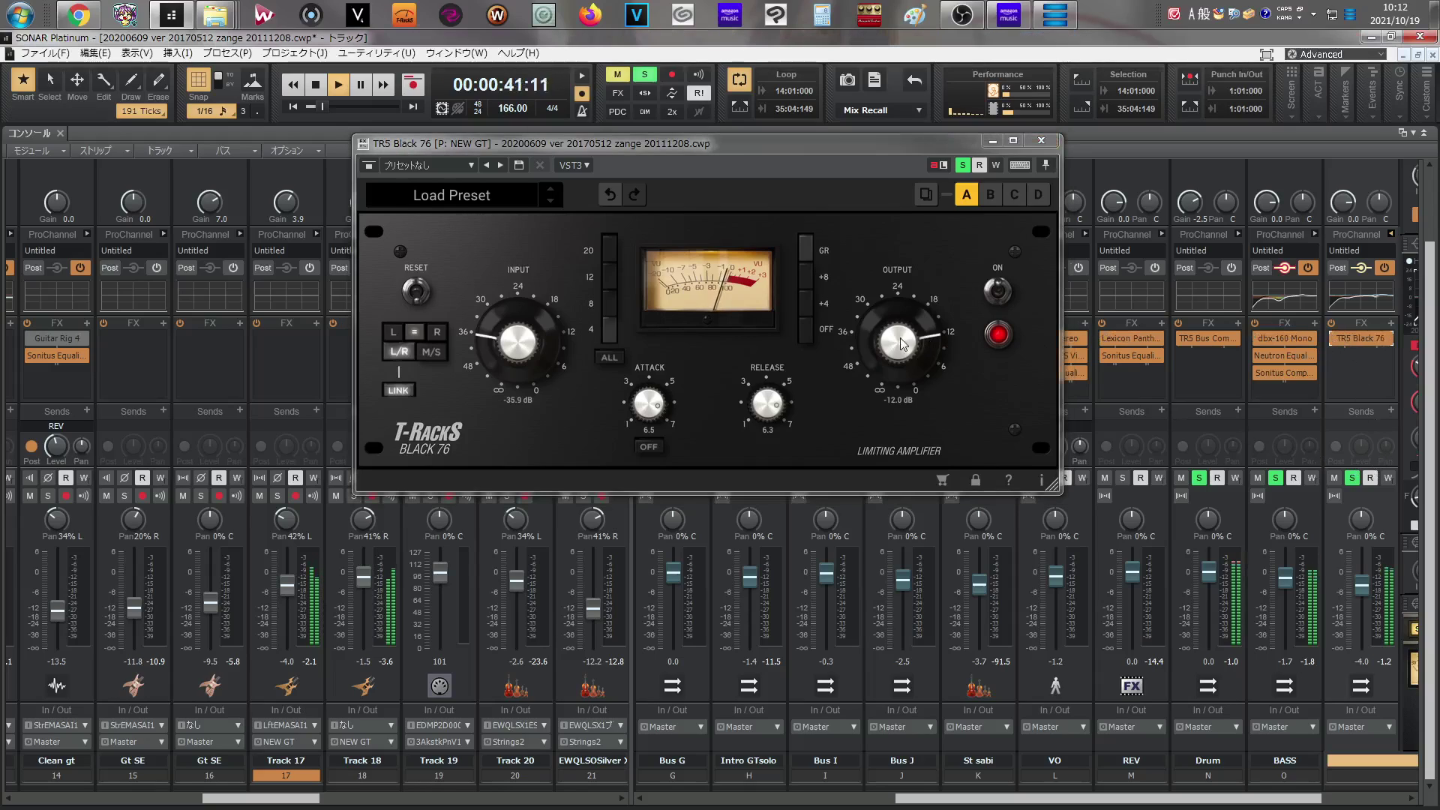
left_click_drag(902, 345, 894, 354)
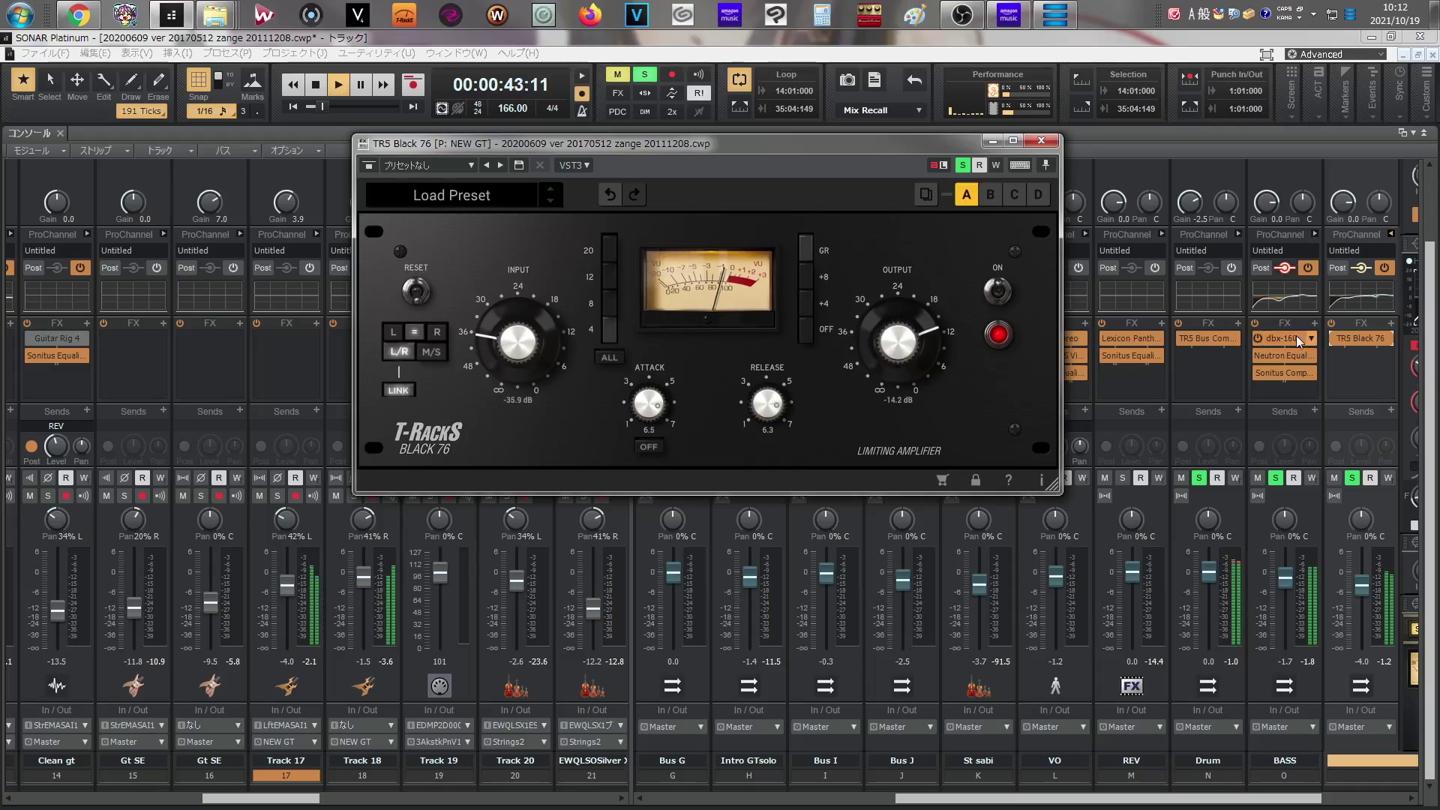
left_click(1335, 339)
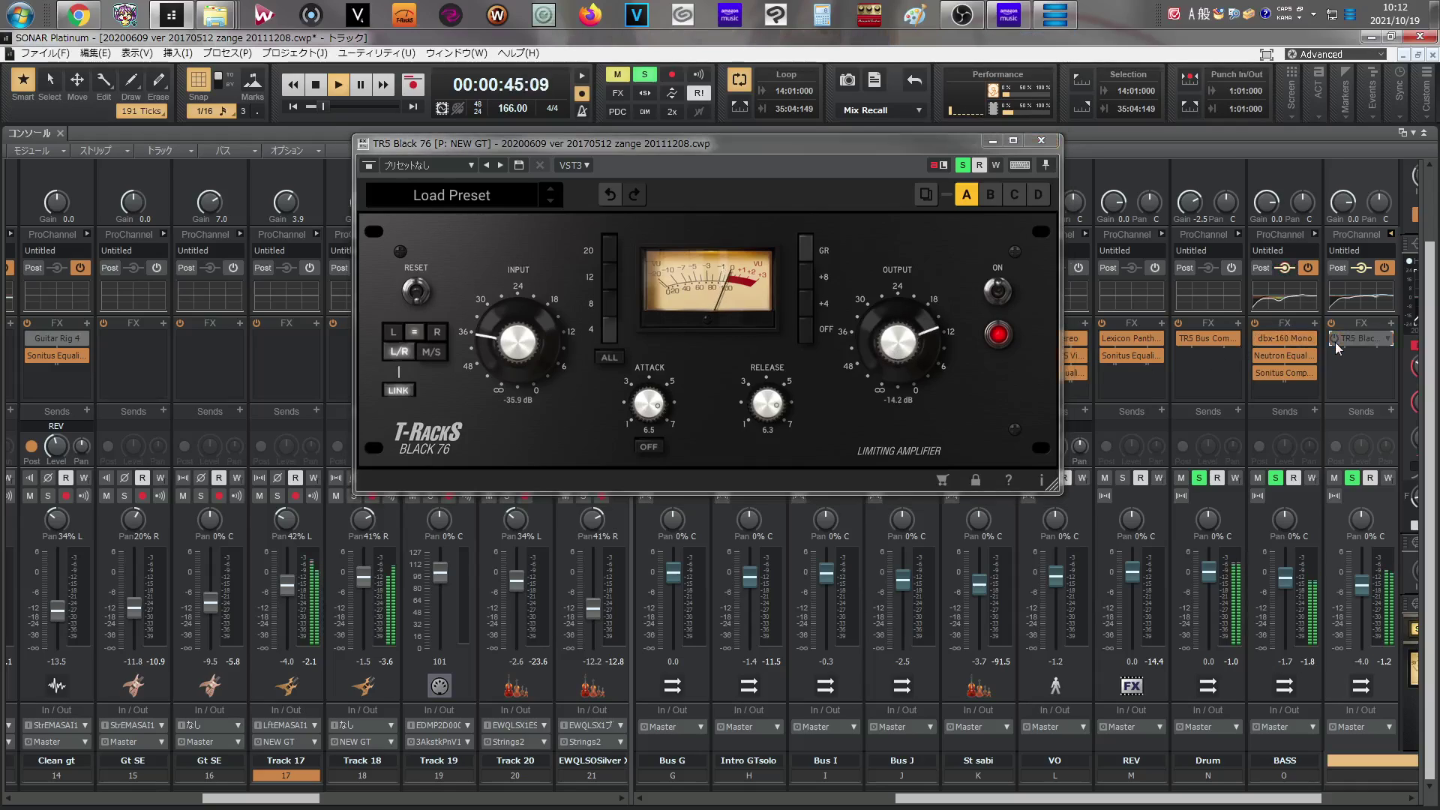
left_click(1335, 339)
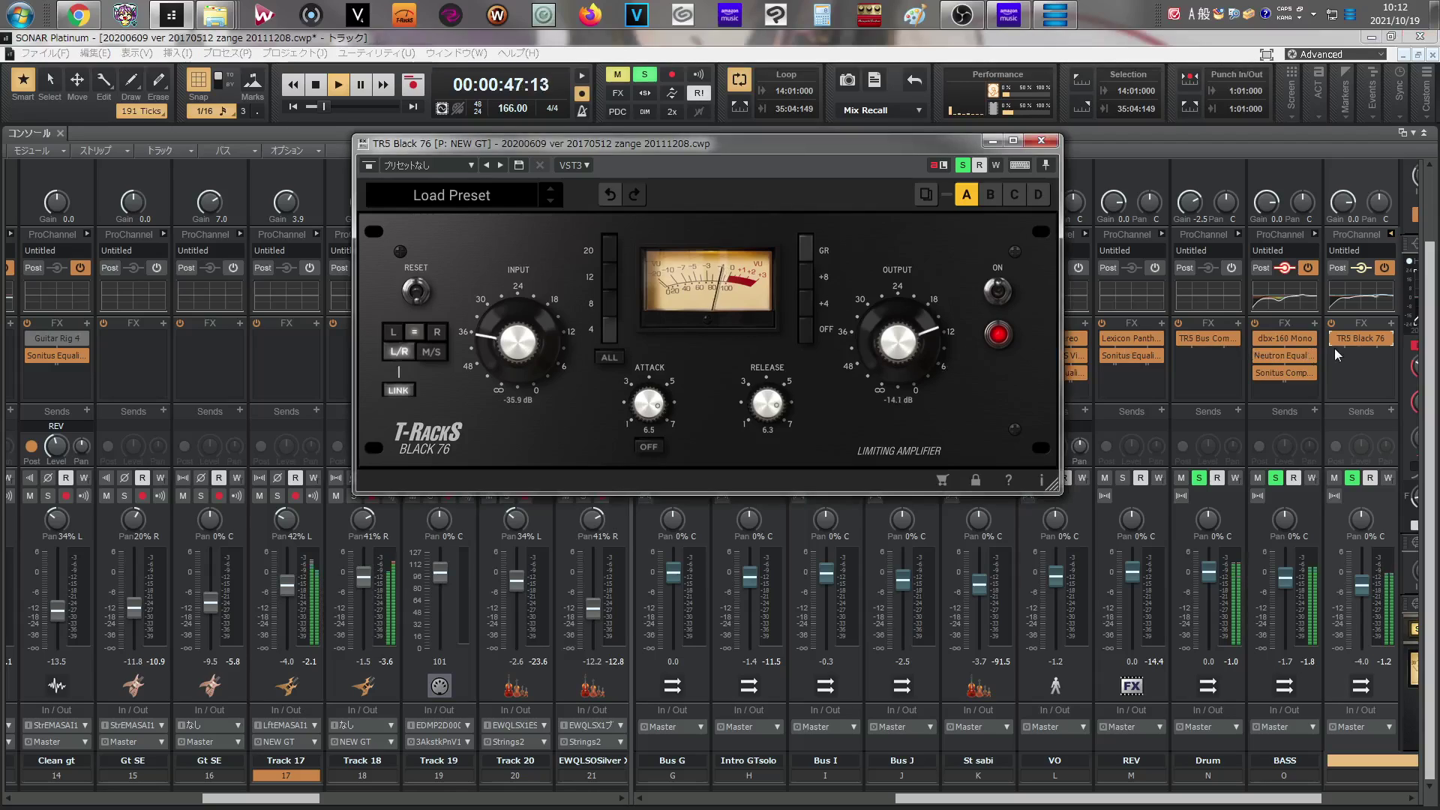
left_click(1335, 339)
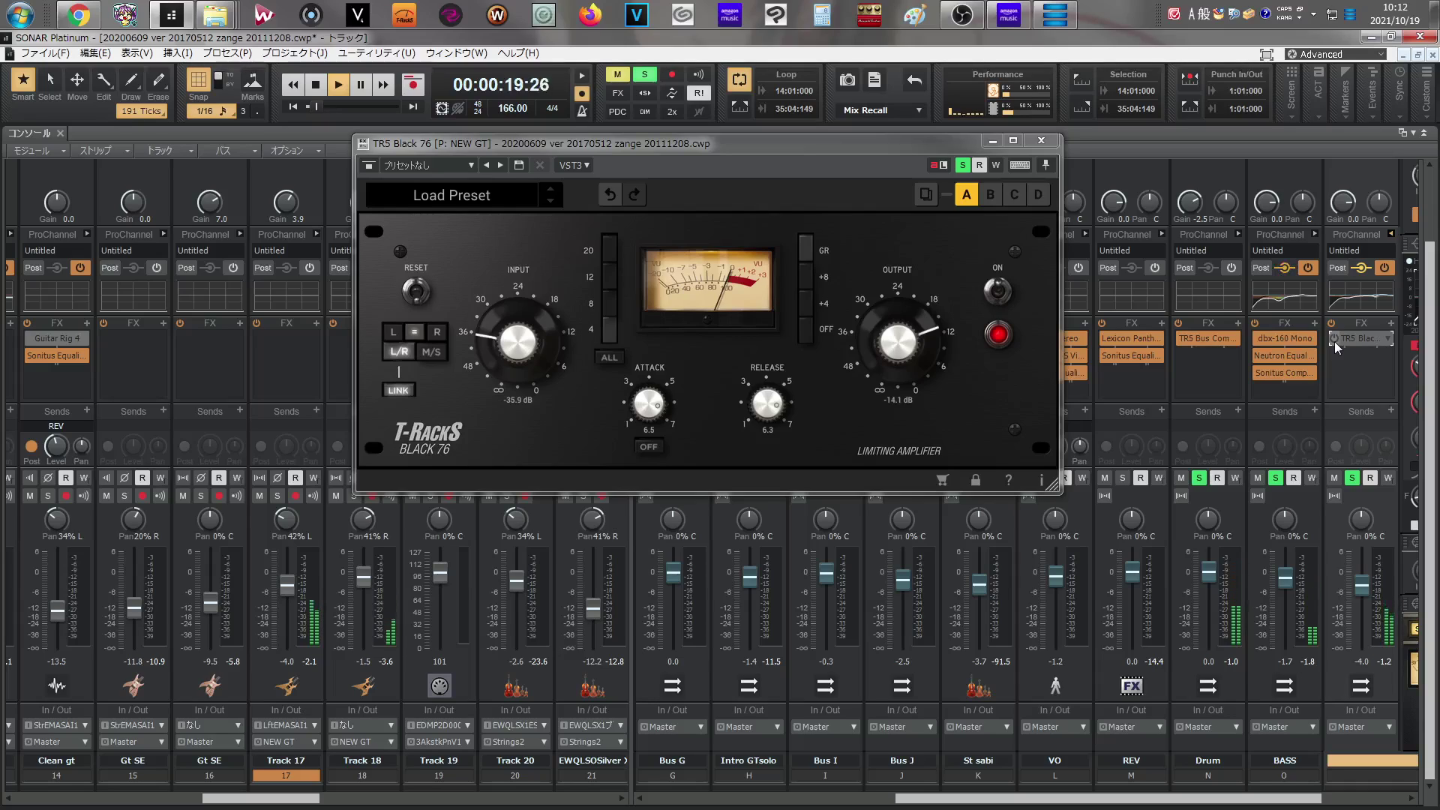
left_click(1334, 339)
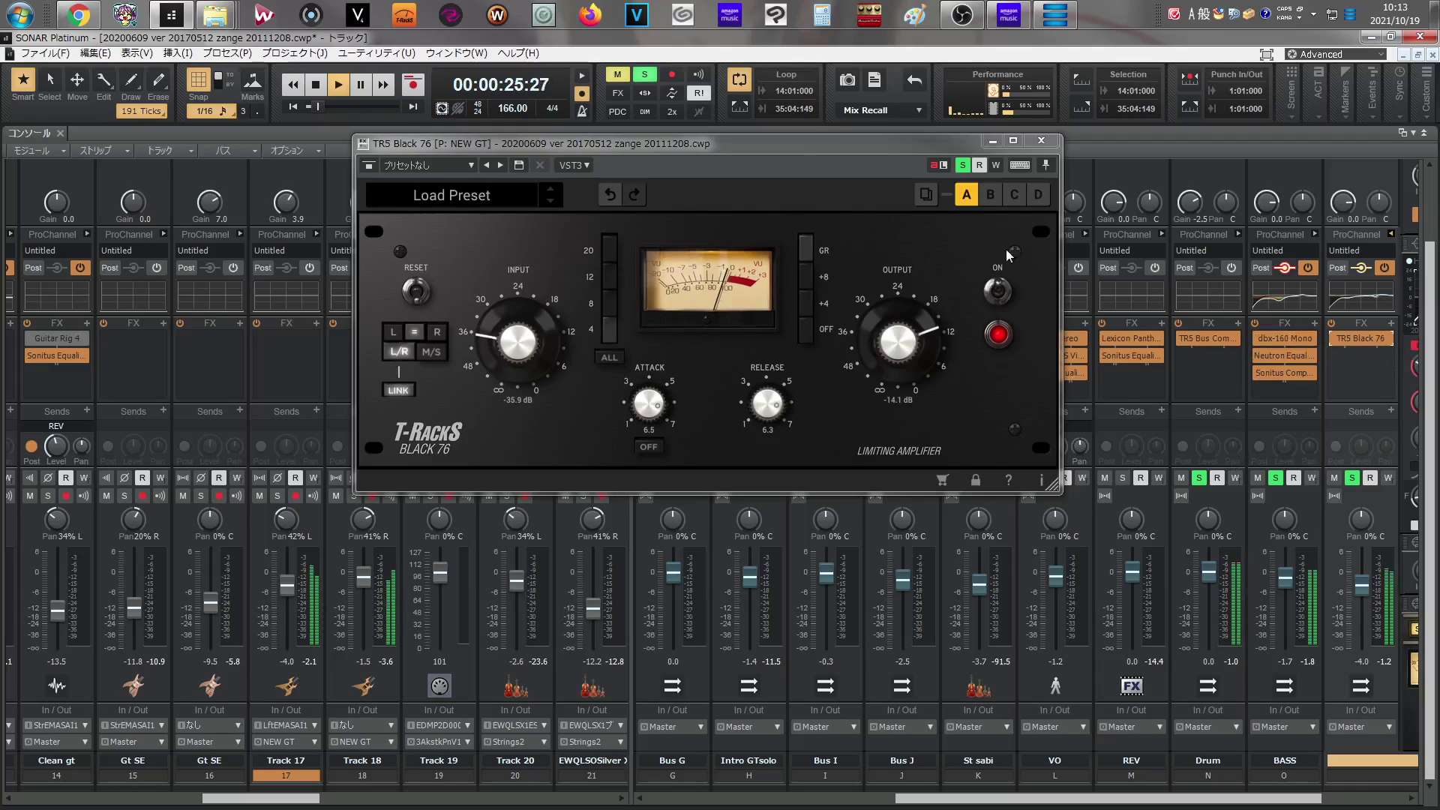
left_click(1035, 145)
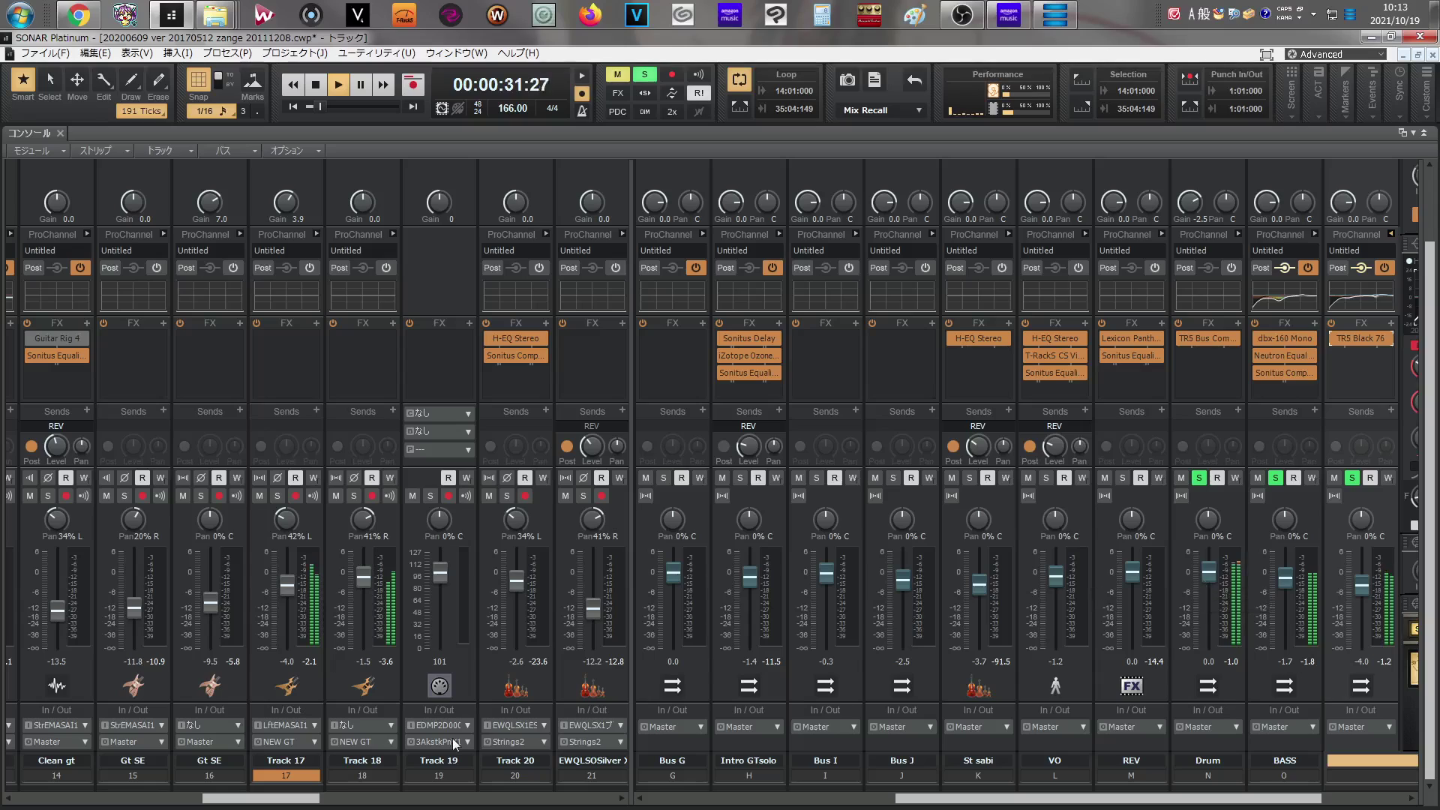
- Check the SNARE track in solo and insert the Sonitus Compressor in its effects rack
left_click_drag(262, 798, 119, 731)
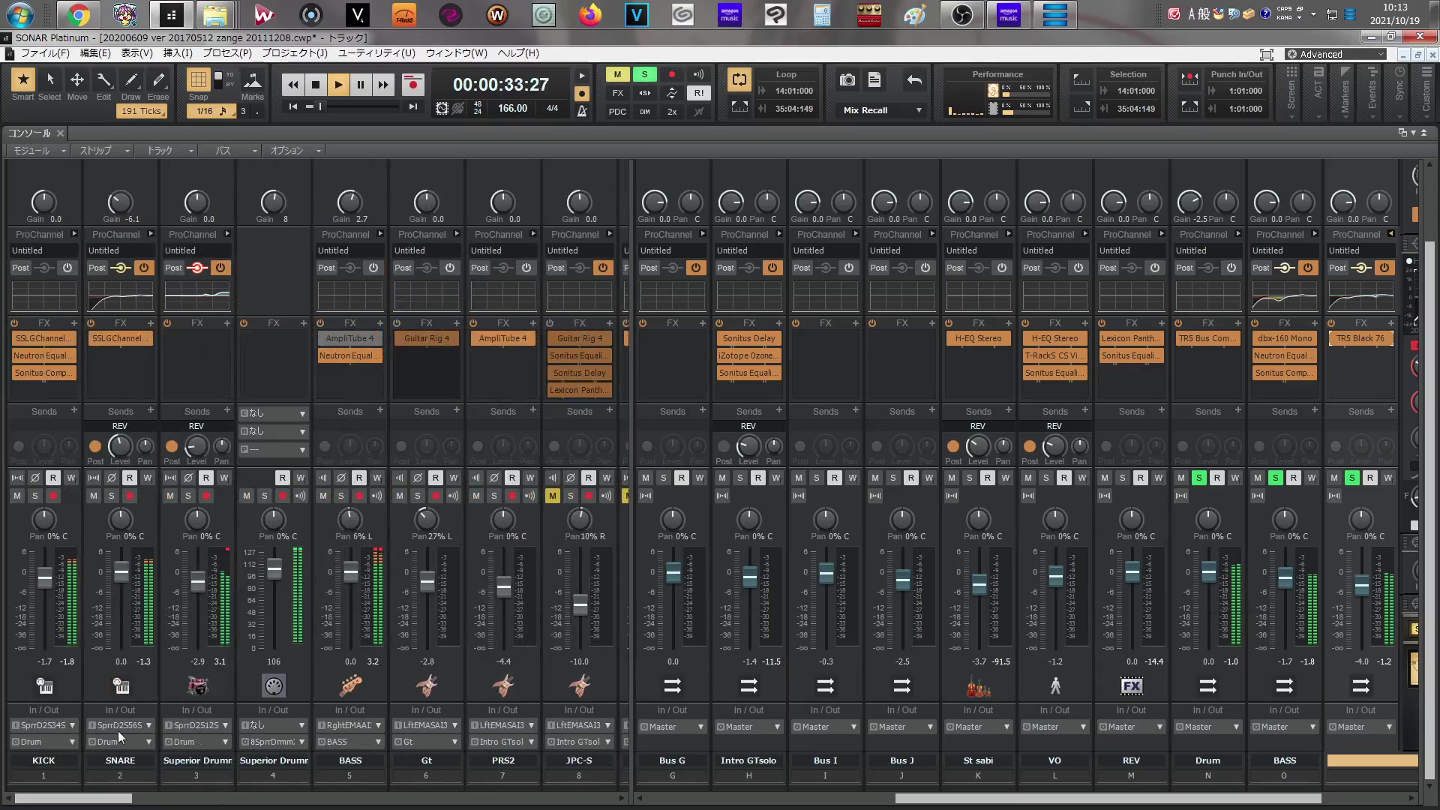
left_click(111, 496)
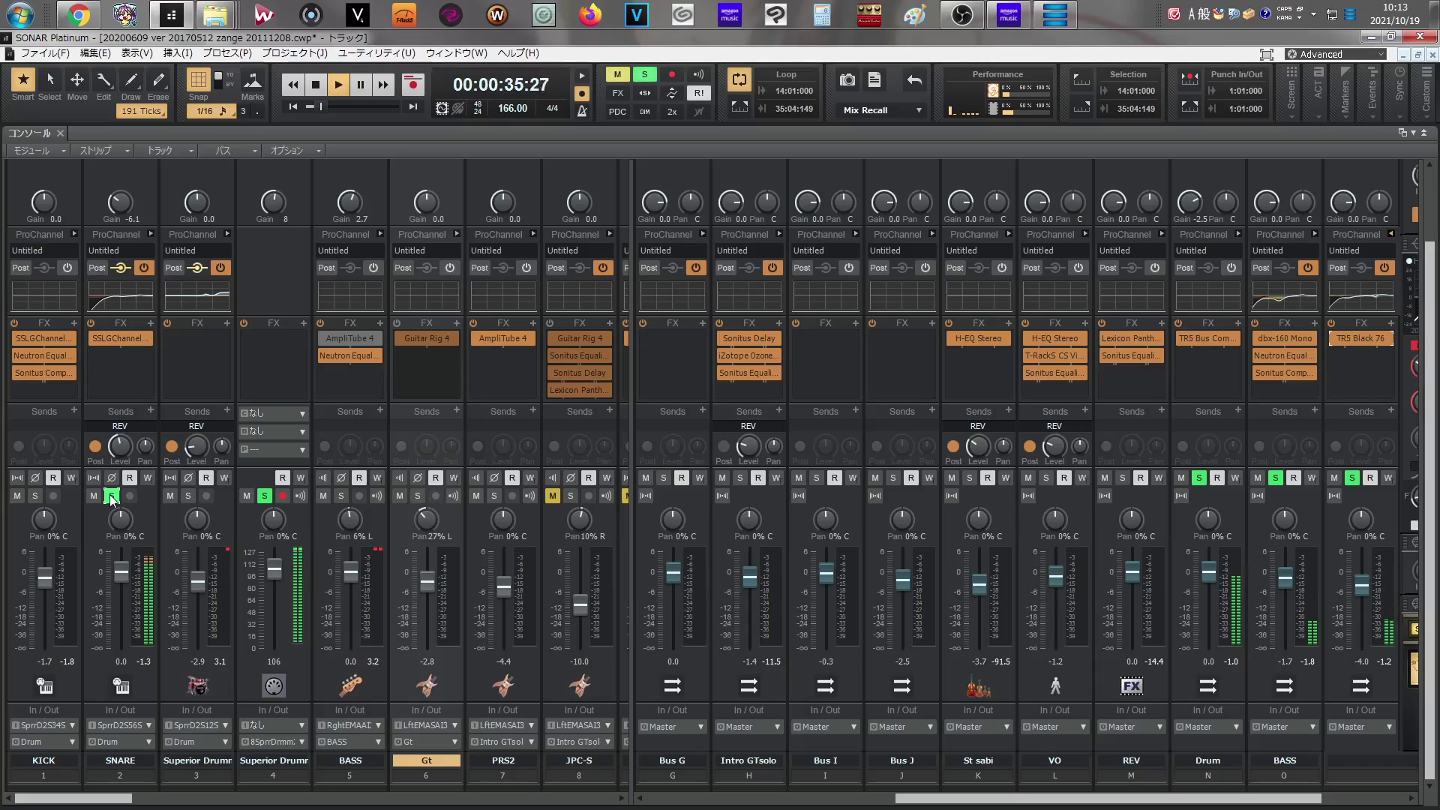
left_click(109, 493)
right_click(124, 357)
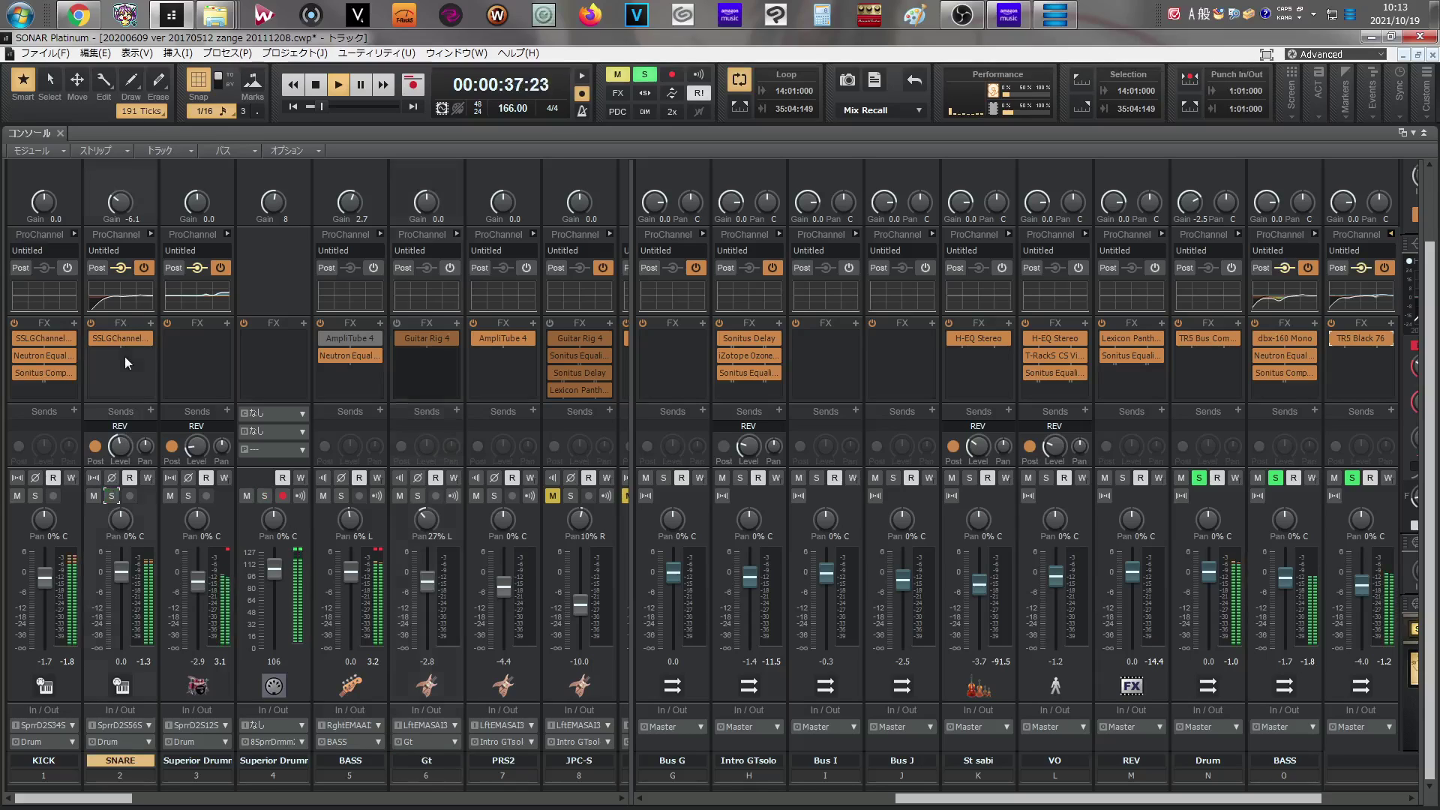
mouse_move(319, 368)
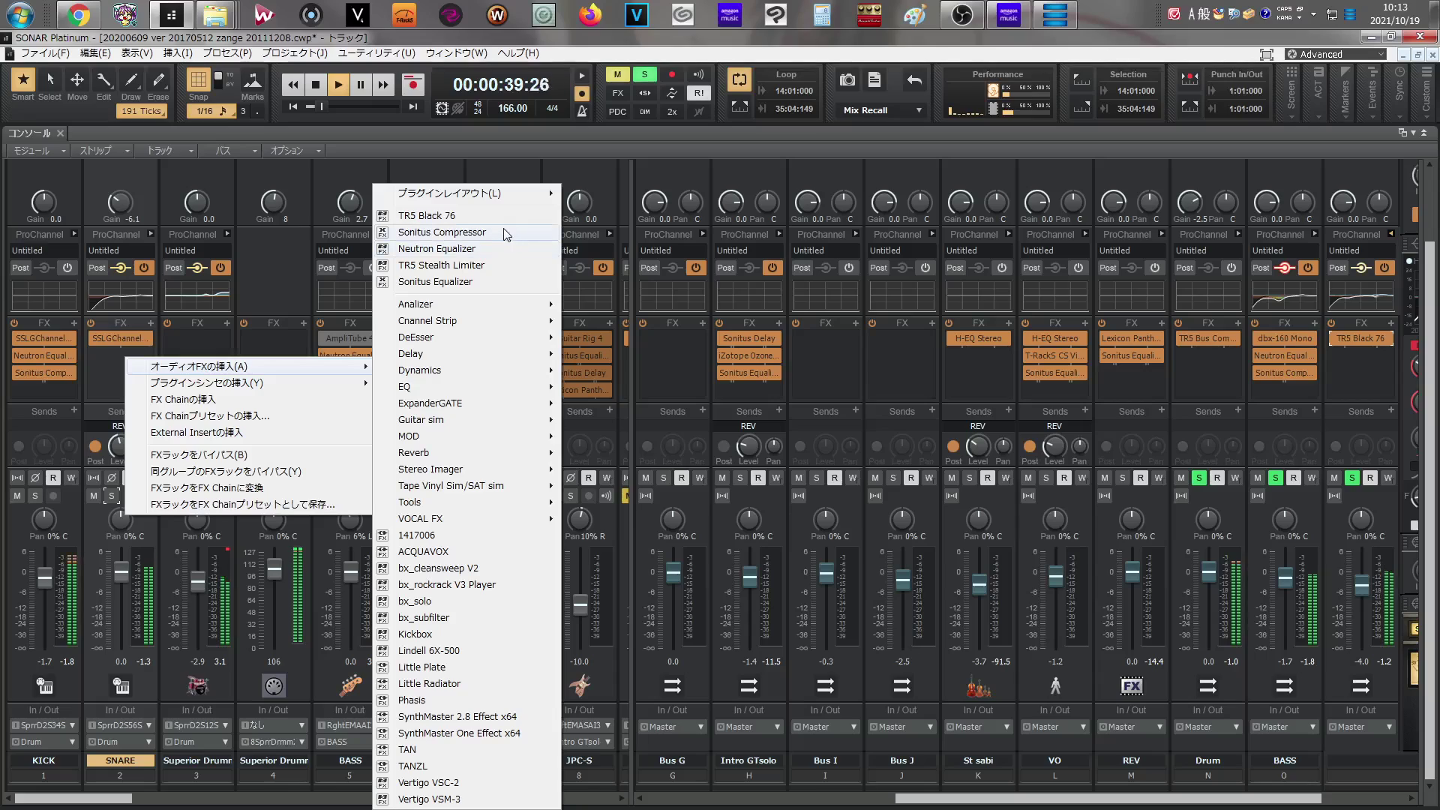
left_click(506, 232)
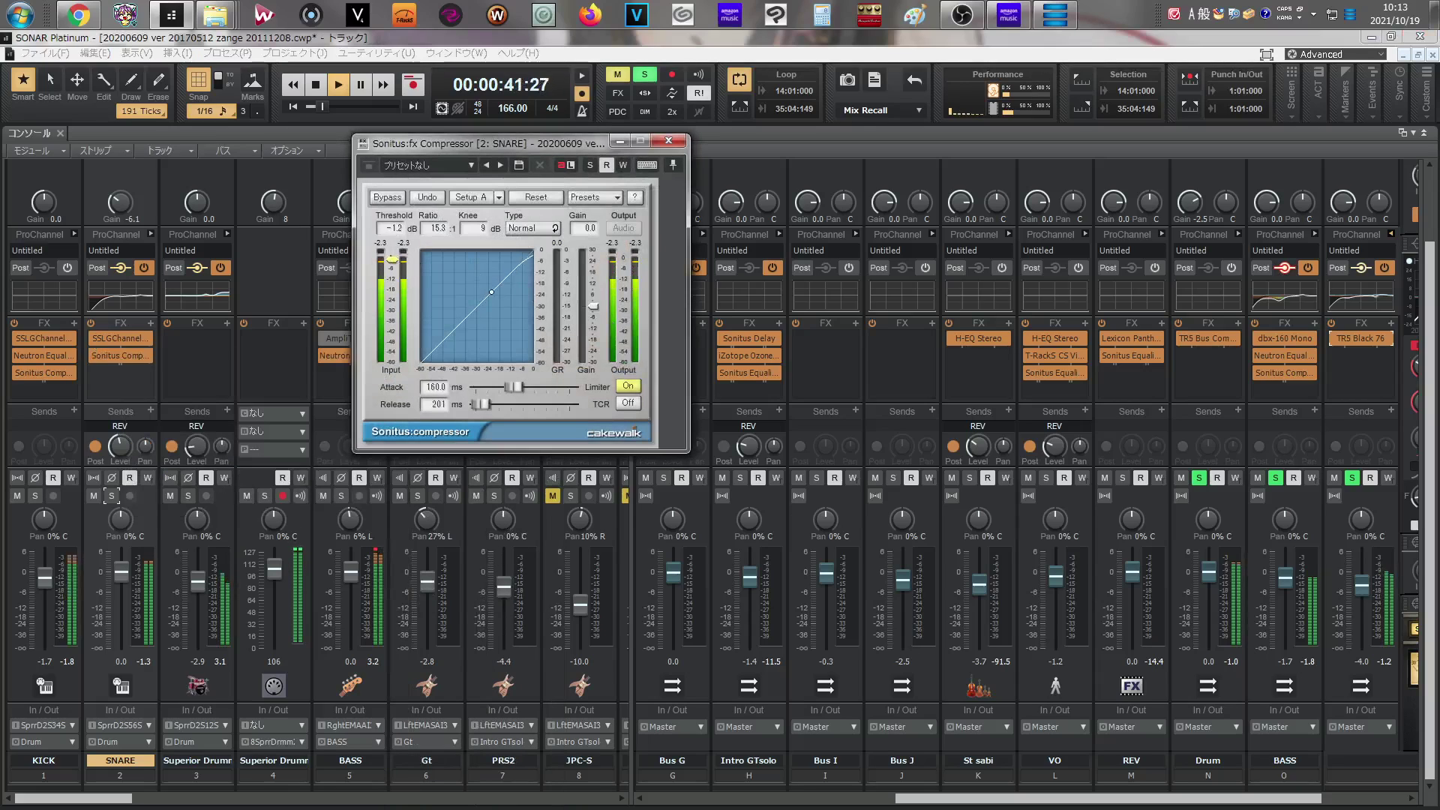
- Set the snare compressor's threshold to -27.9 dB and its ratio to 9.9:1
left_click_drag(392, 278, 391, 288)
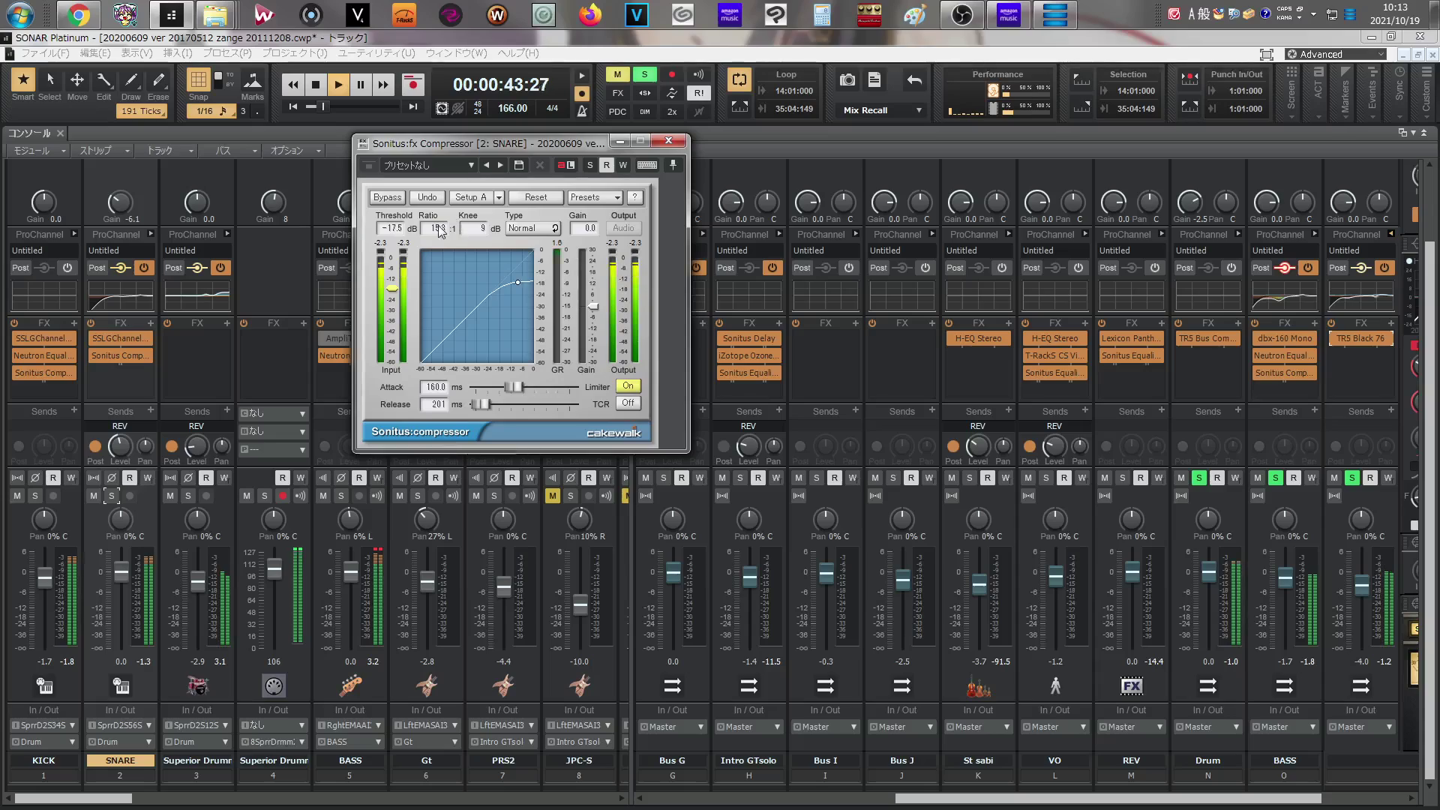
scroll(438, 228, "down", 3)
scroll(438, 228, "down", 3)
left_click_drag(392, 288, 392, 306)
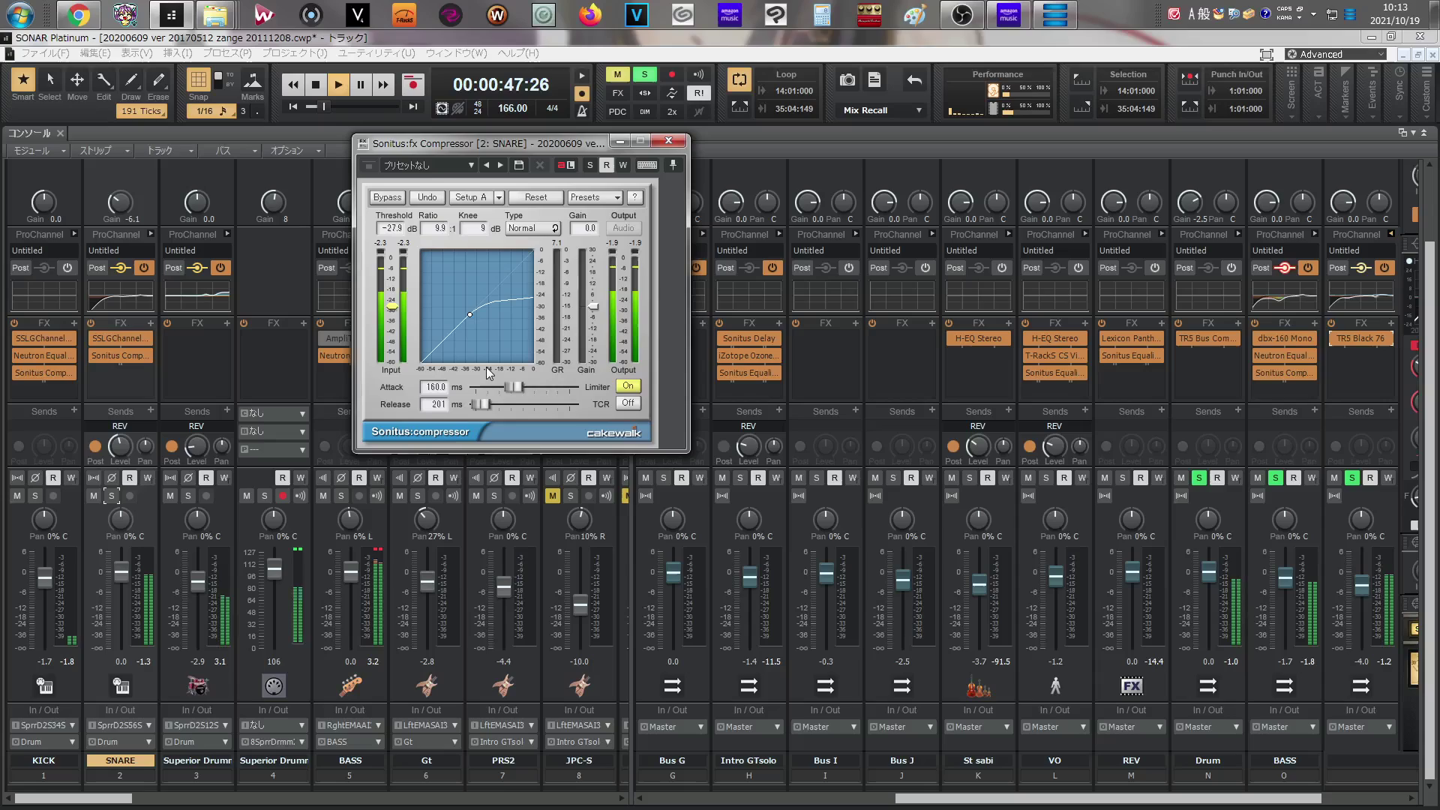
- Set the snare compressor's attack to 55.2 ms, release to 24 ms and gain to 8.6 dB, and close its window
left_click_drag(504, 387, 502, 387)
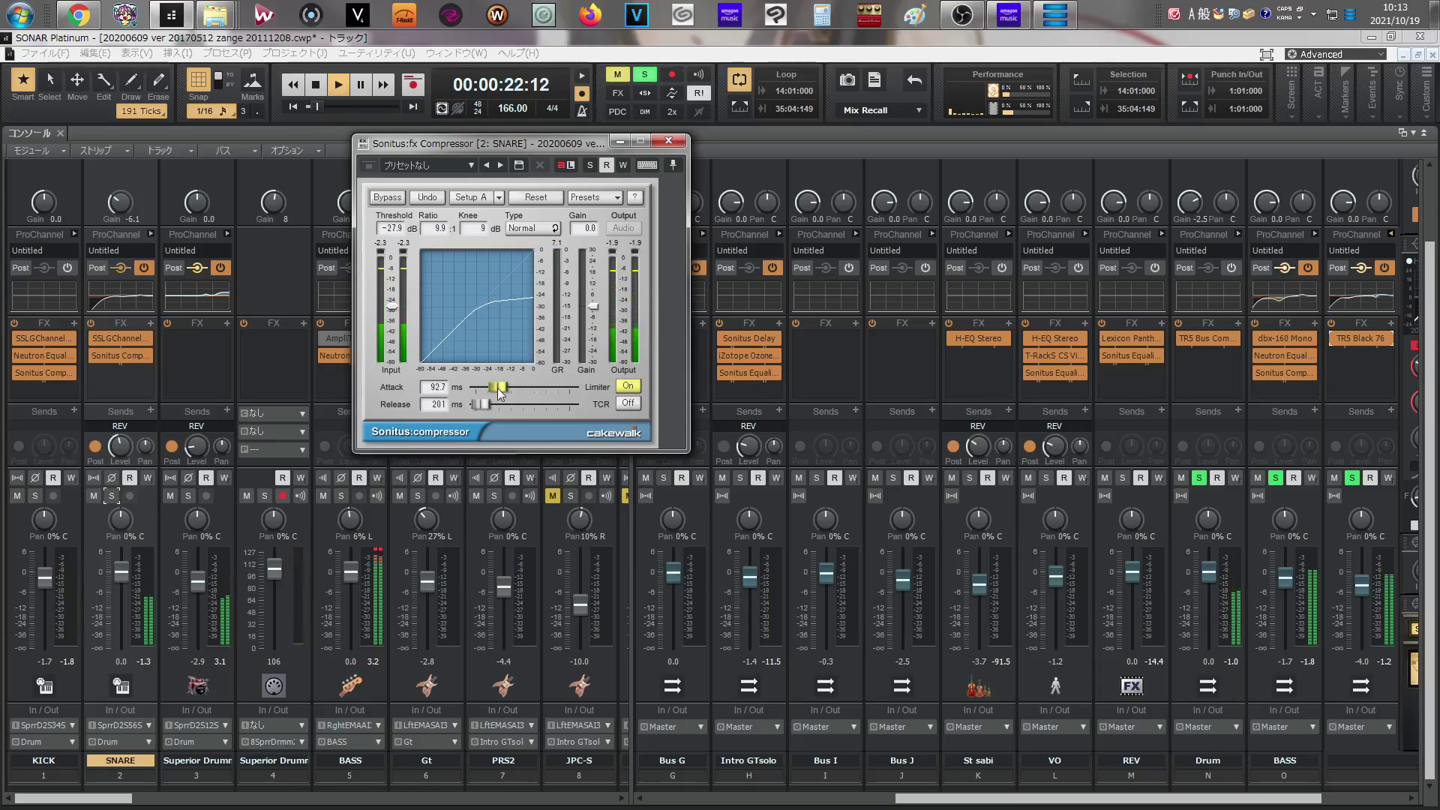
left_click_drag(481, 404, 477, 404)
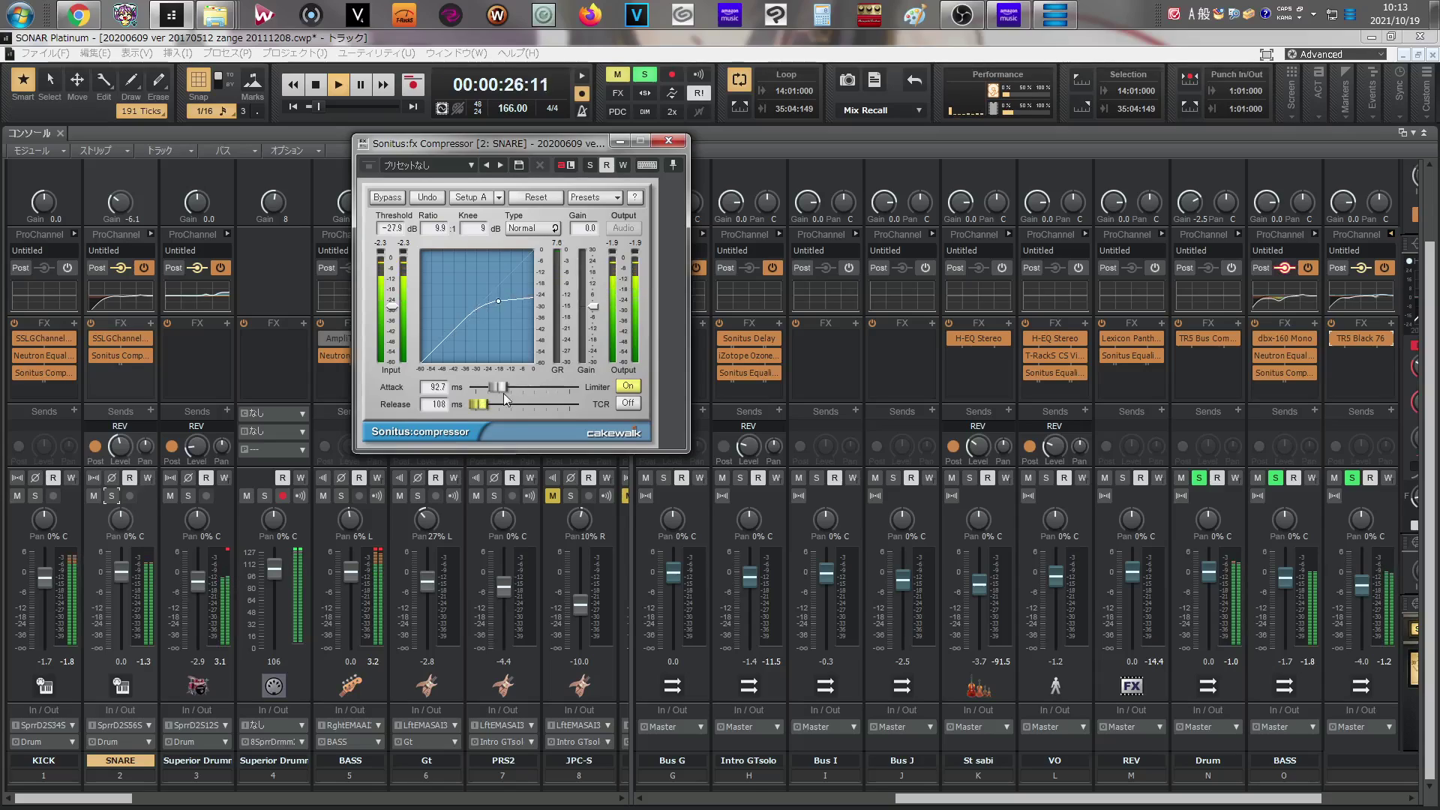
left_click_drag(590, 312, 592, 292)
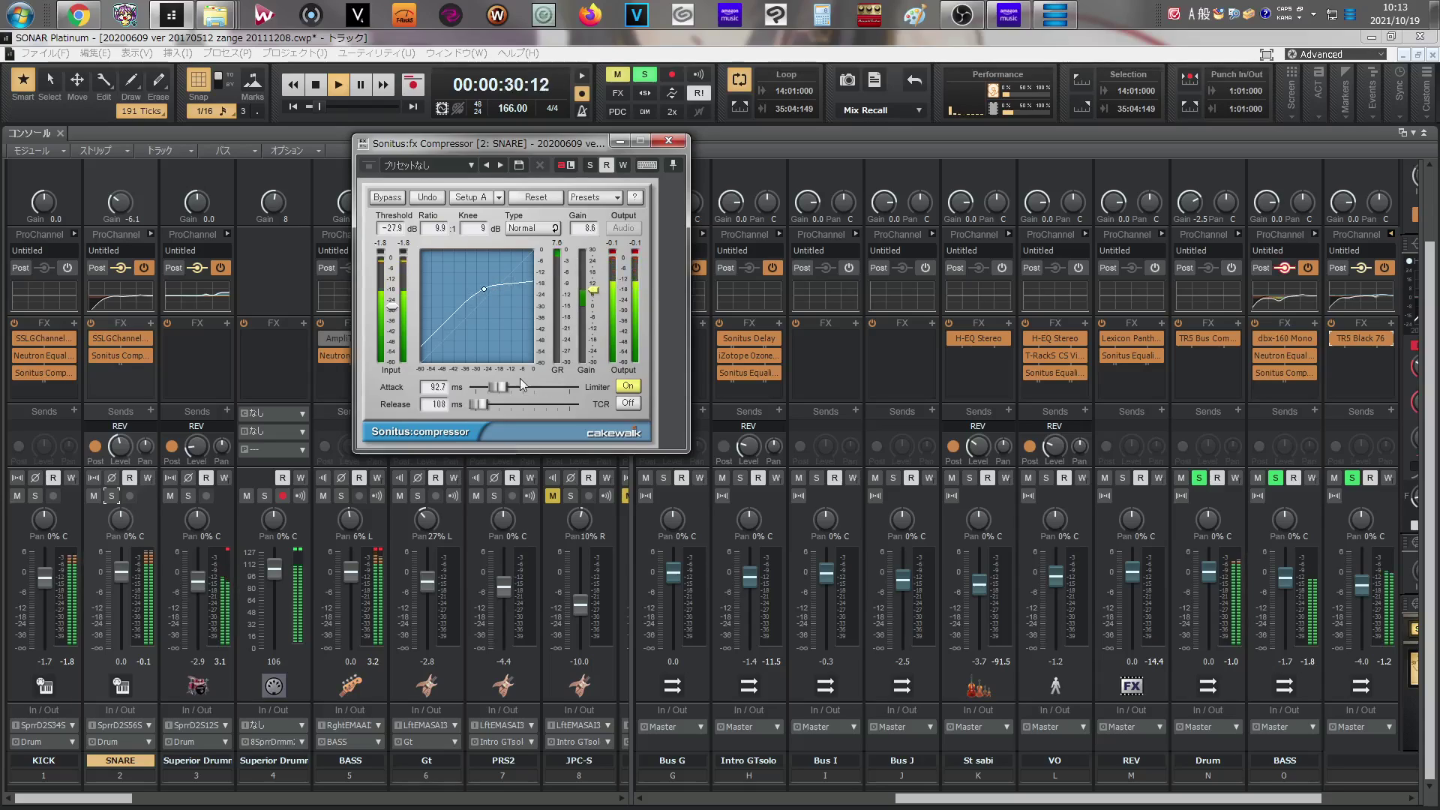
mouse_move(503, 387)
left_mouse_down()
mouse_move(515, 387)
mouse_move(488, 387)
left_mouse_up()
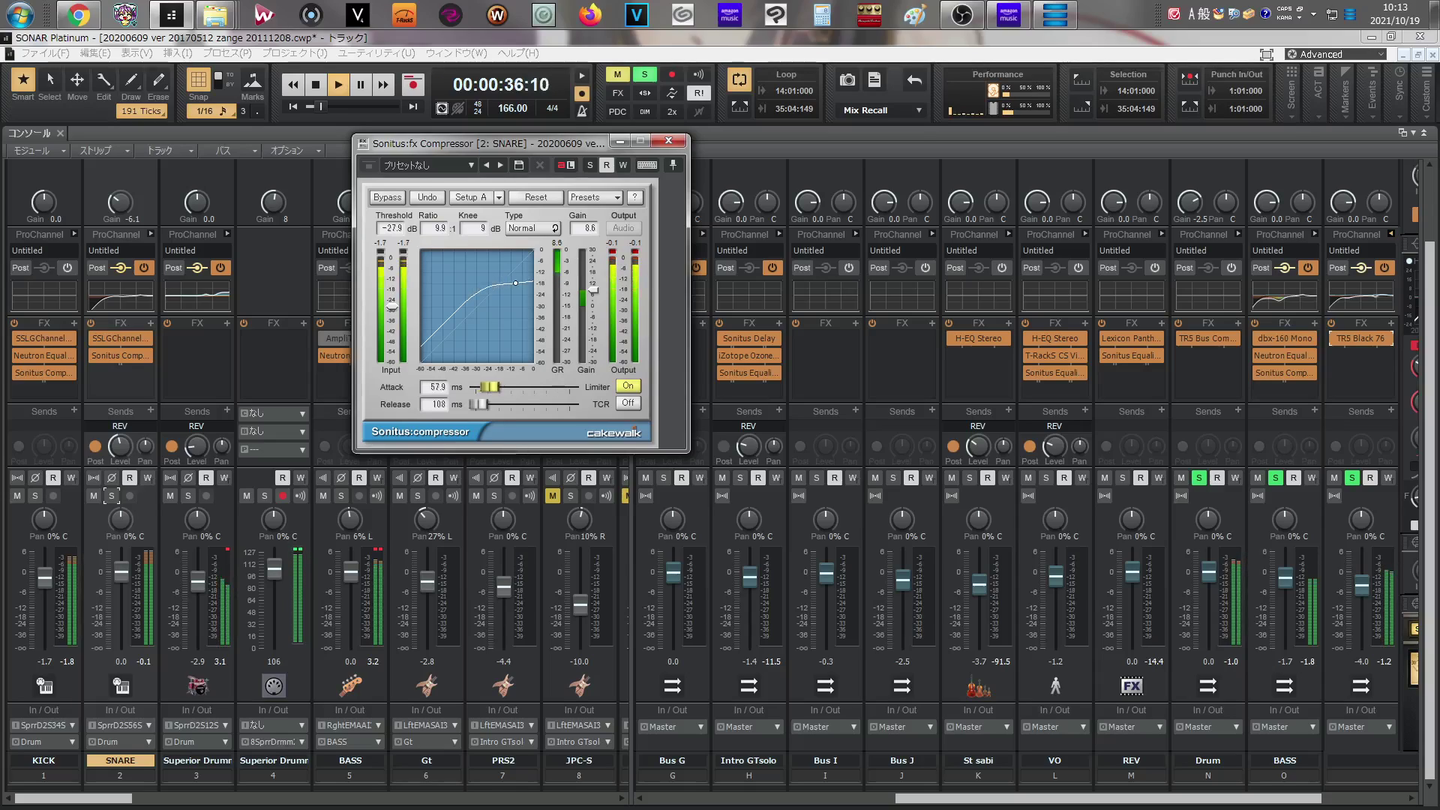
left_click_drag(487, 387, 477, 404)
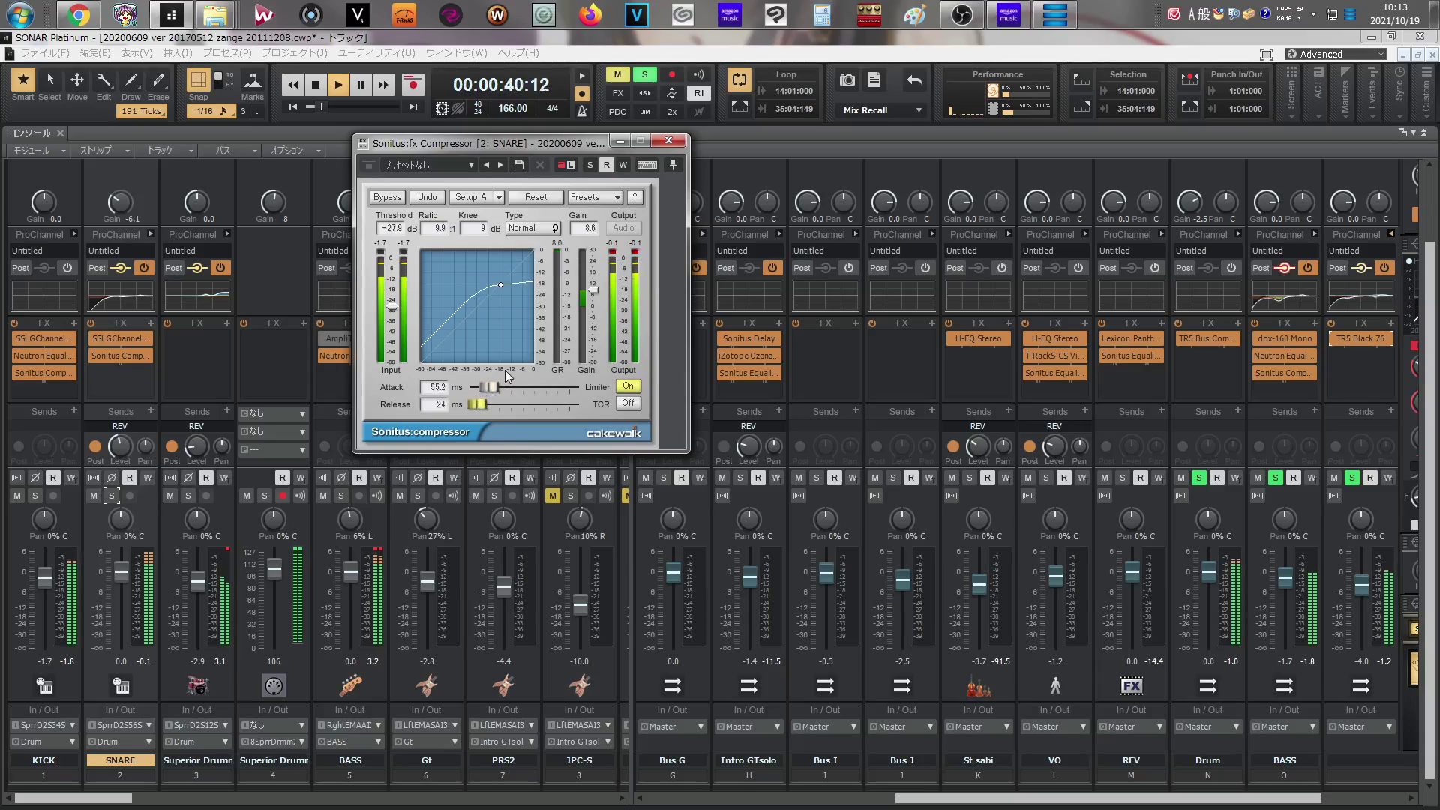
left_click_drag(589, 299, 594, 291)
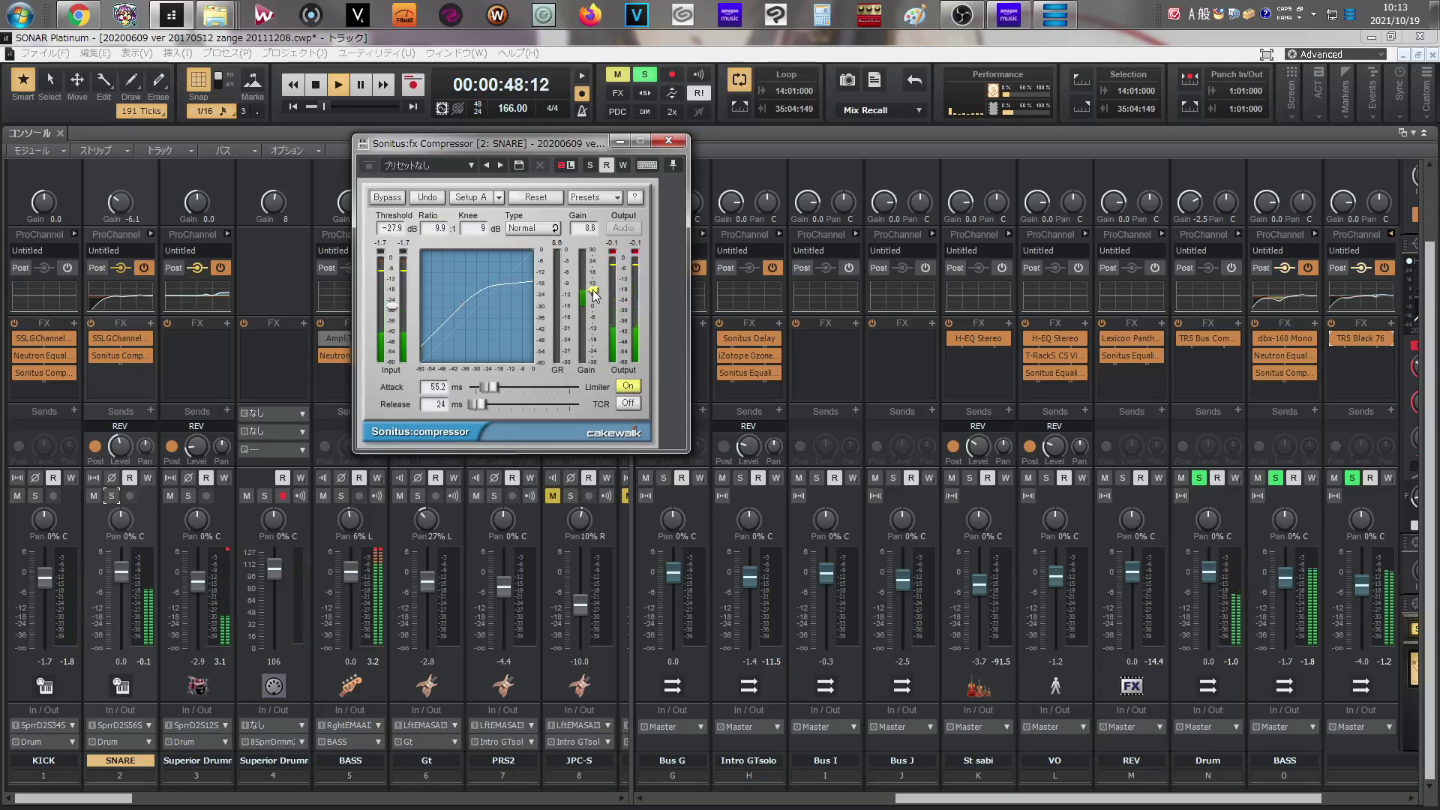
left_click(669, 141)
- Restart playback from an earlier point and insert the Neutron Equalizer after the compressor on the SNARE track
left_click(292, 84)
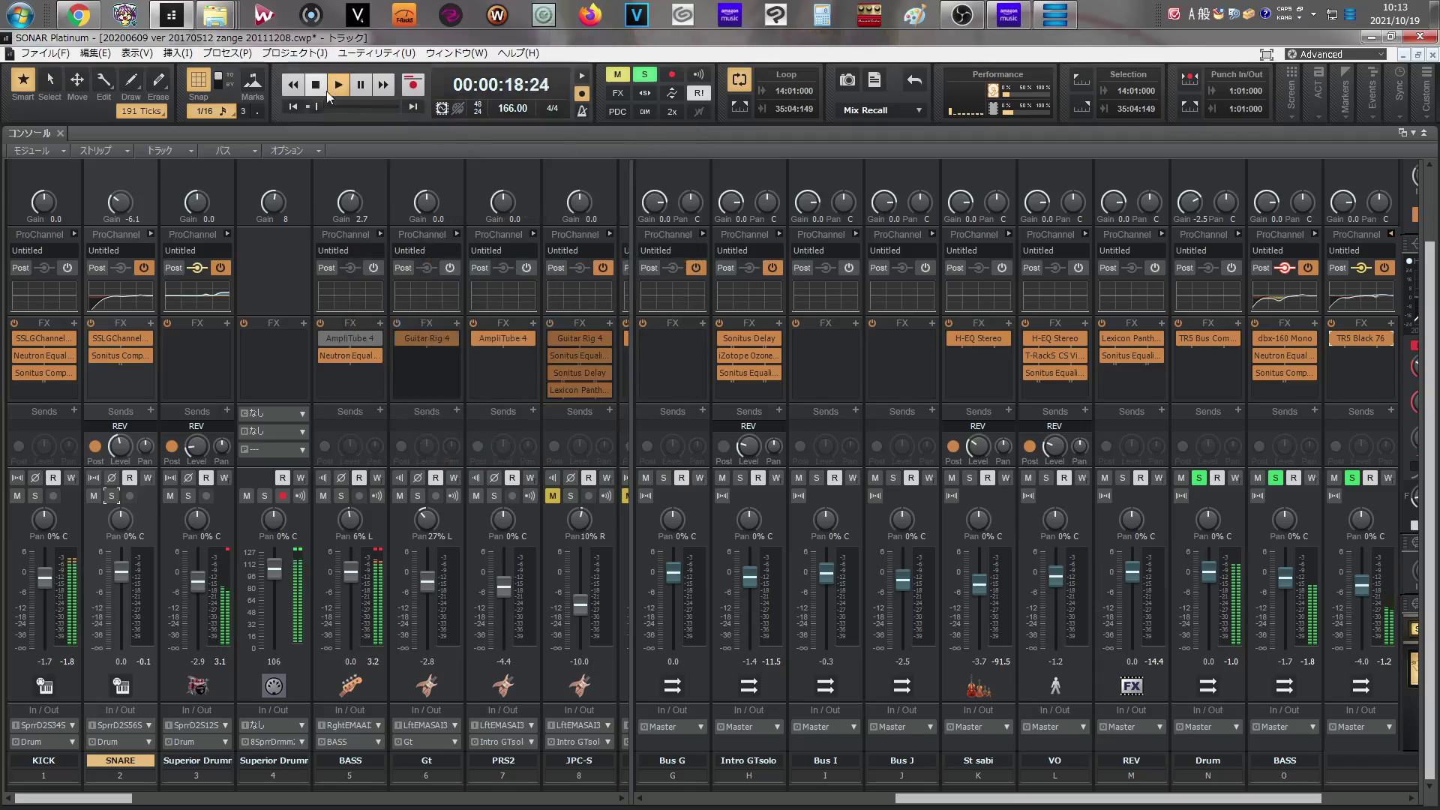
left_click(339, 85)
left_click(347, 87)
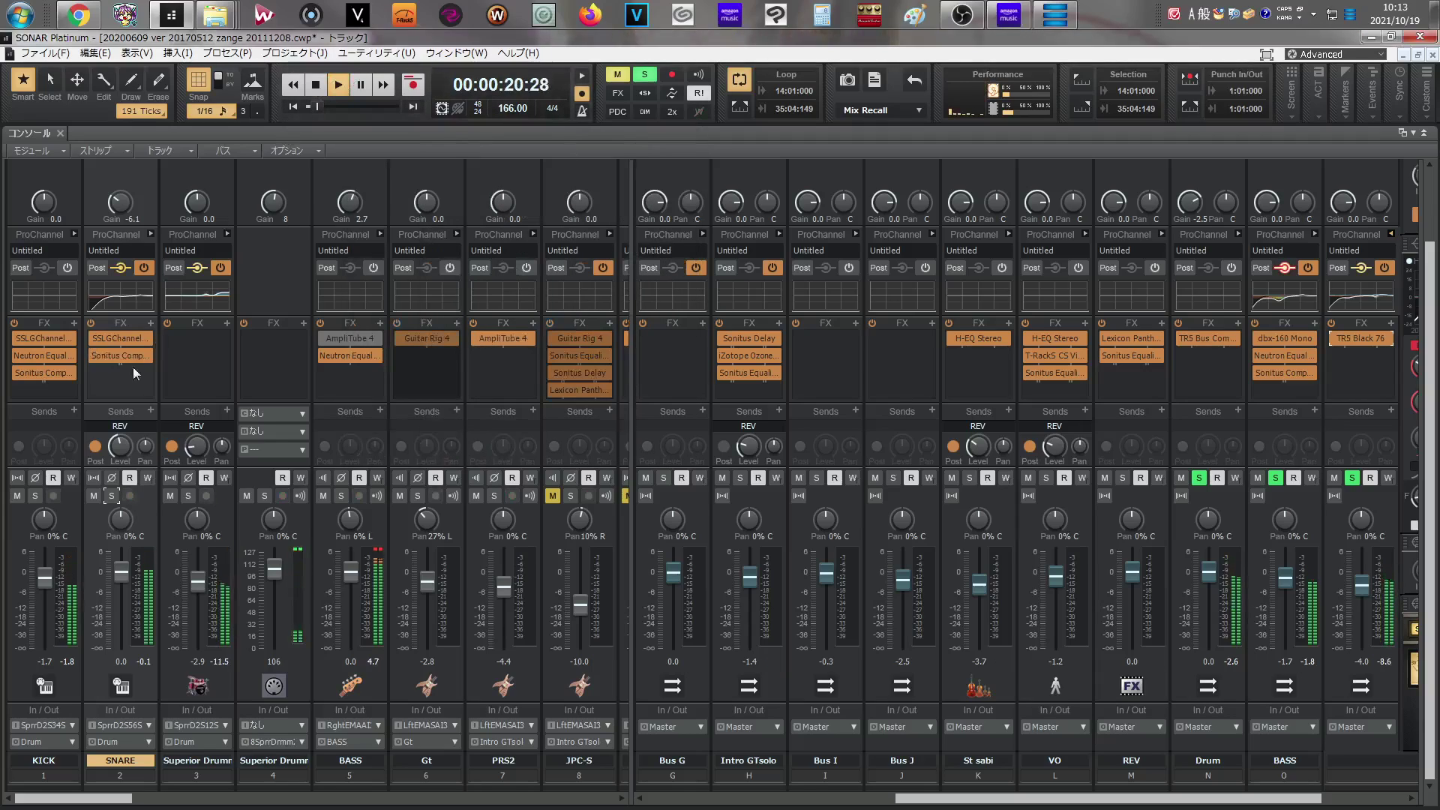
right_click(123, 383)
mouse_move(248, 390)
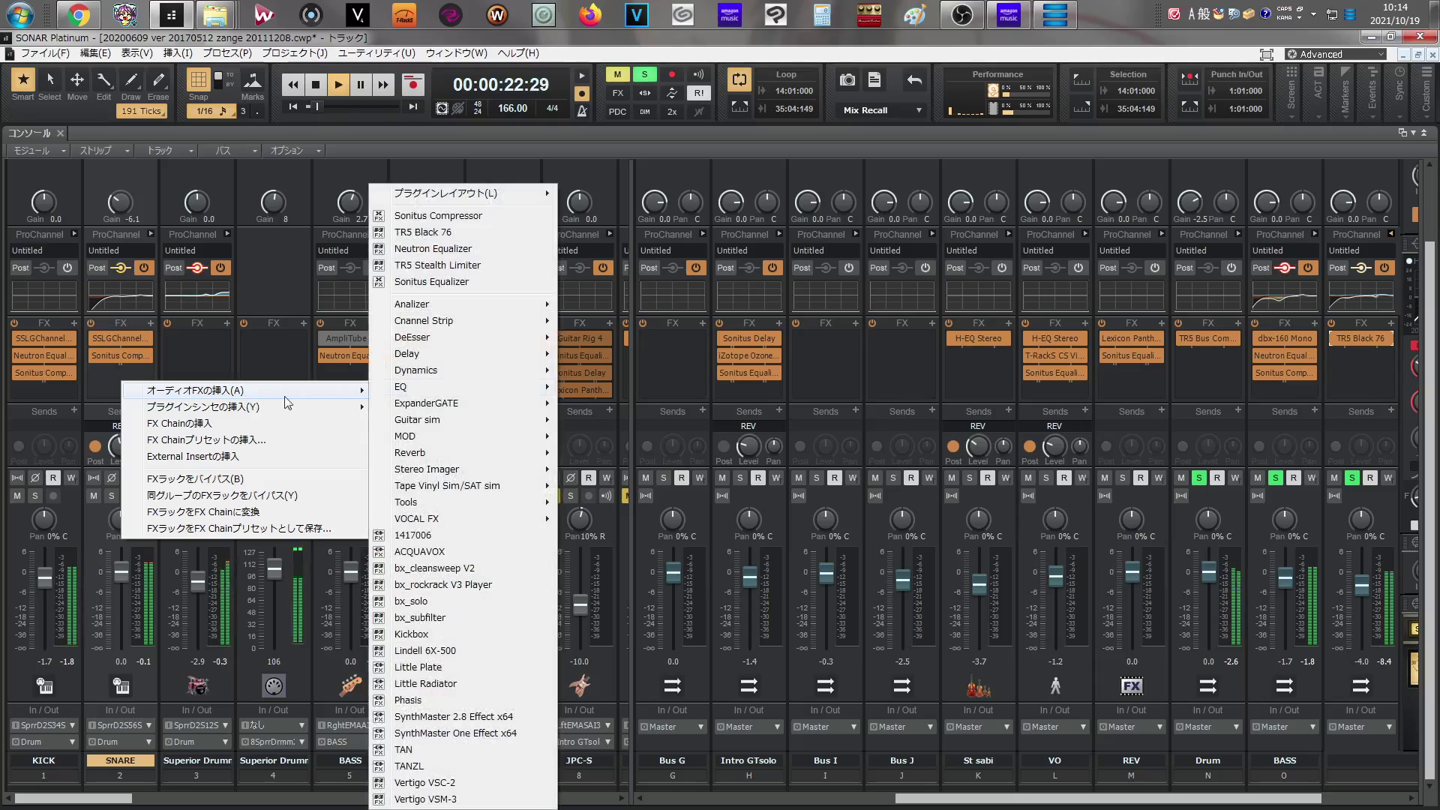
left_click(462, 264)
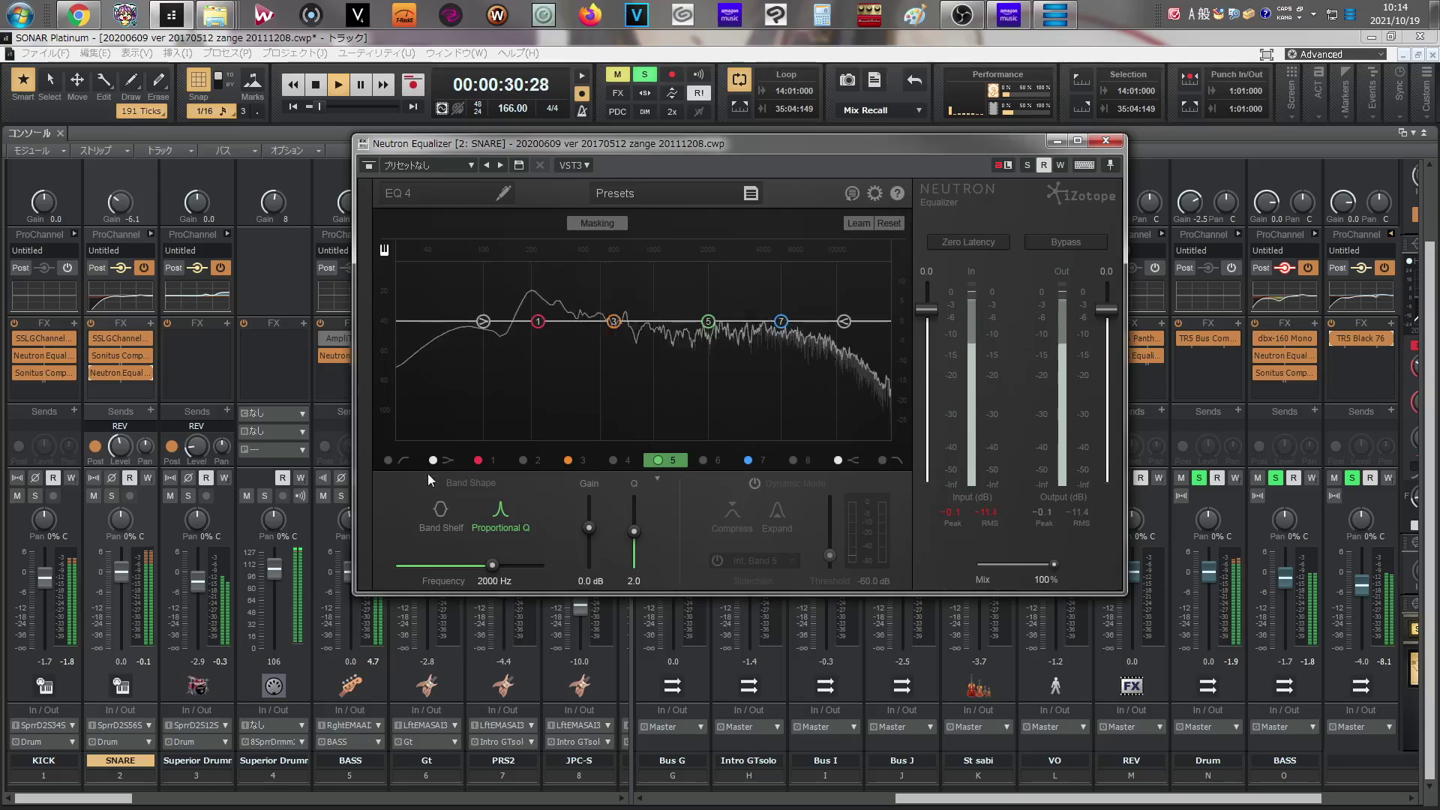
- Enable the snare equalizer's low-cut filter with a 6 dB slope at 254 Hz
left_click(388, 460)
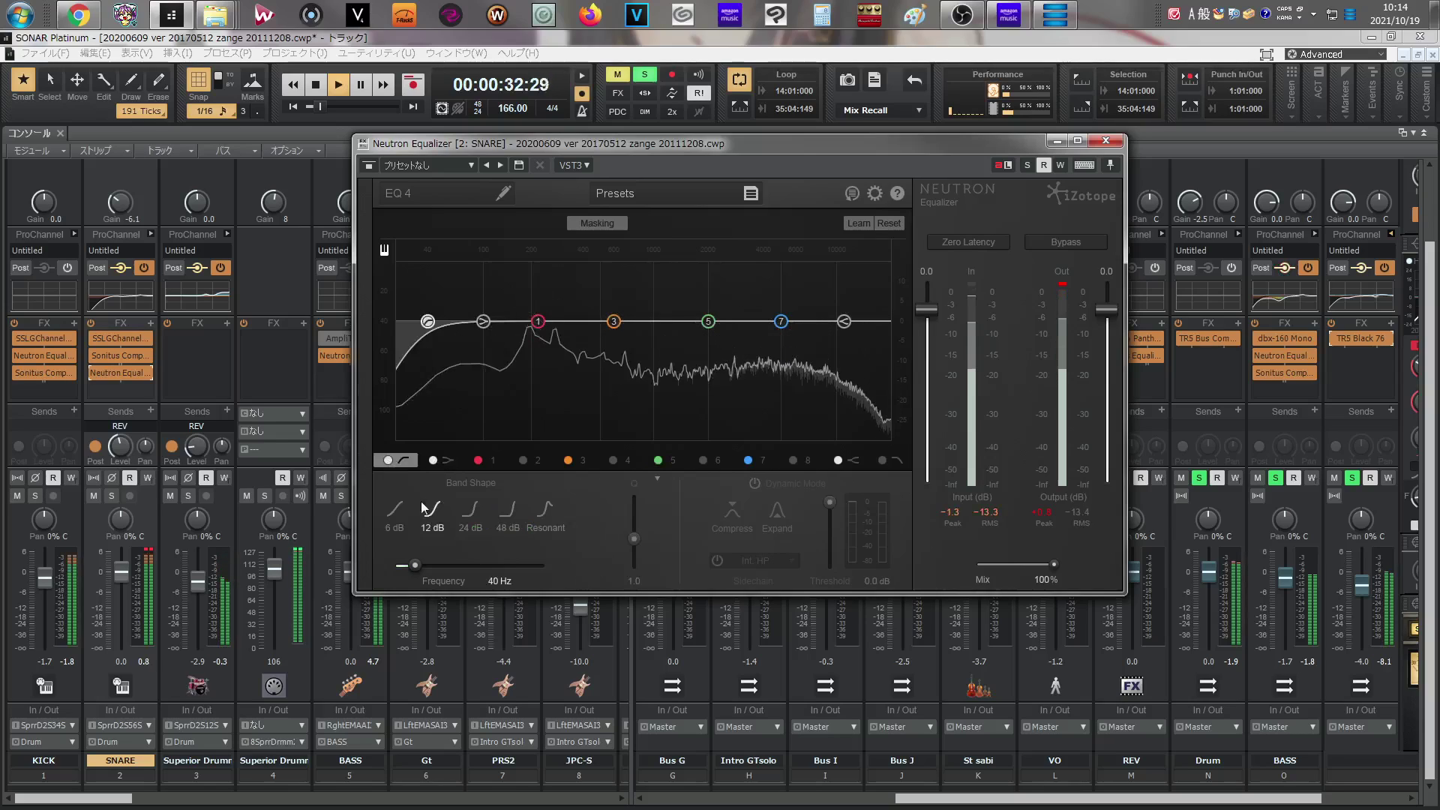
left_click(394, 510)
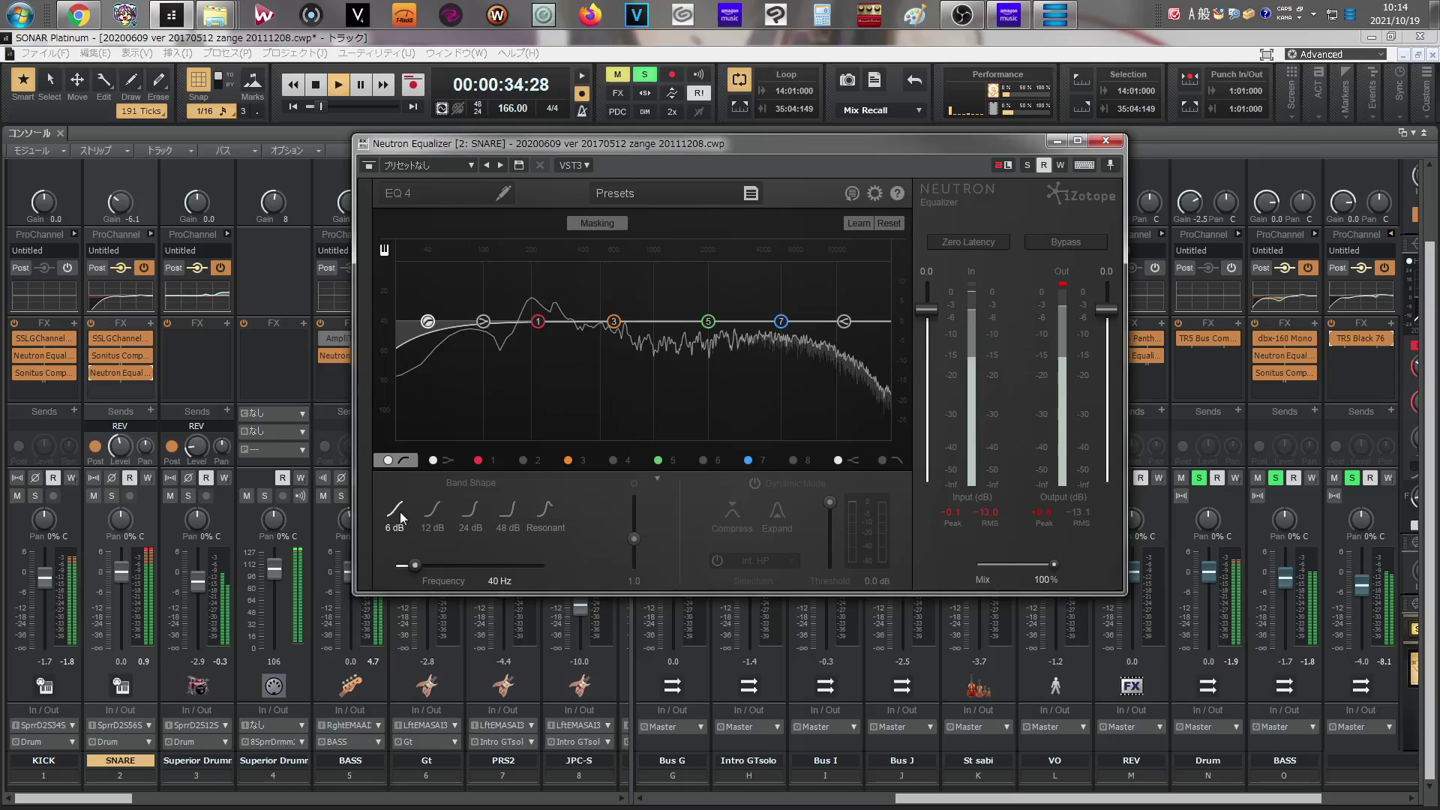
left_click_drag(415, 565, 450, 563)
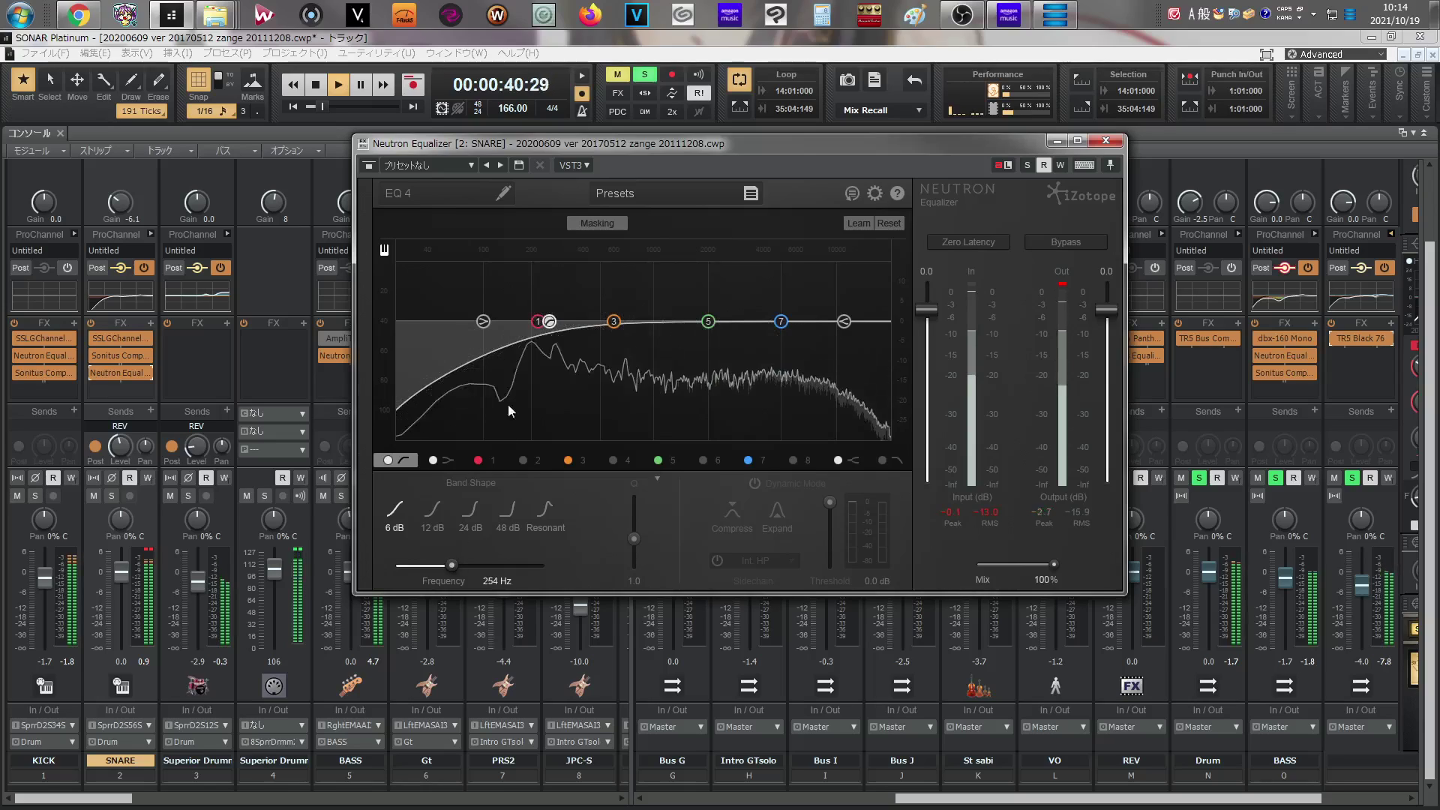
- Boost the snare equalizer's band 1 by 3.5 dB at 194 Hz and band 3 by 2.8 dB at 482 Hz
mouse_move(538, 321)
left_mouse_down()
mouse_move(574, 318)
mouse_move(532, 315)
mouse_move(534, 301)
mouse_move(517, 319)
mouse_move(529, 307)
left_mouse_up()
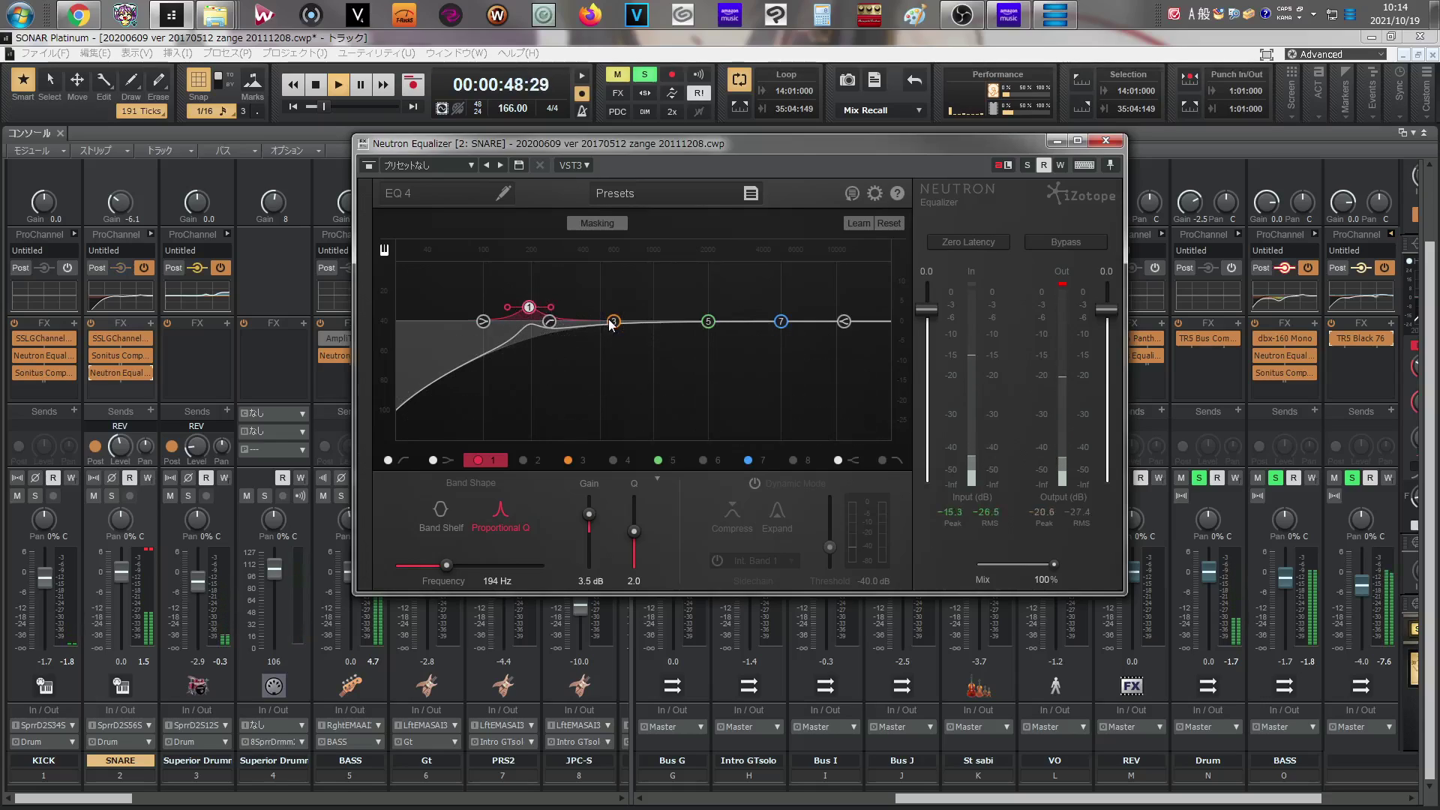
mouse_move(614, 321)
left_mouse_down()
mouse_move(593, 314)
mouse_move(620, 310)
left_mouse_up()
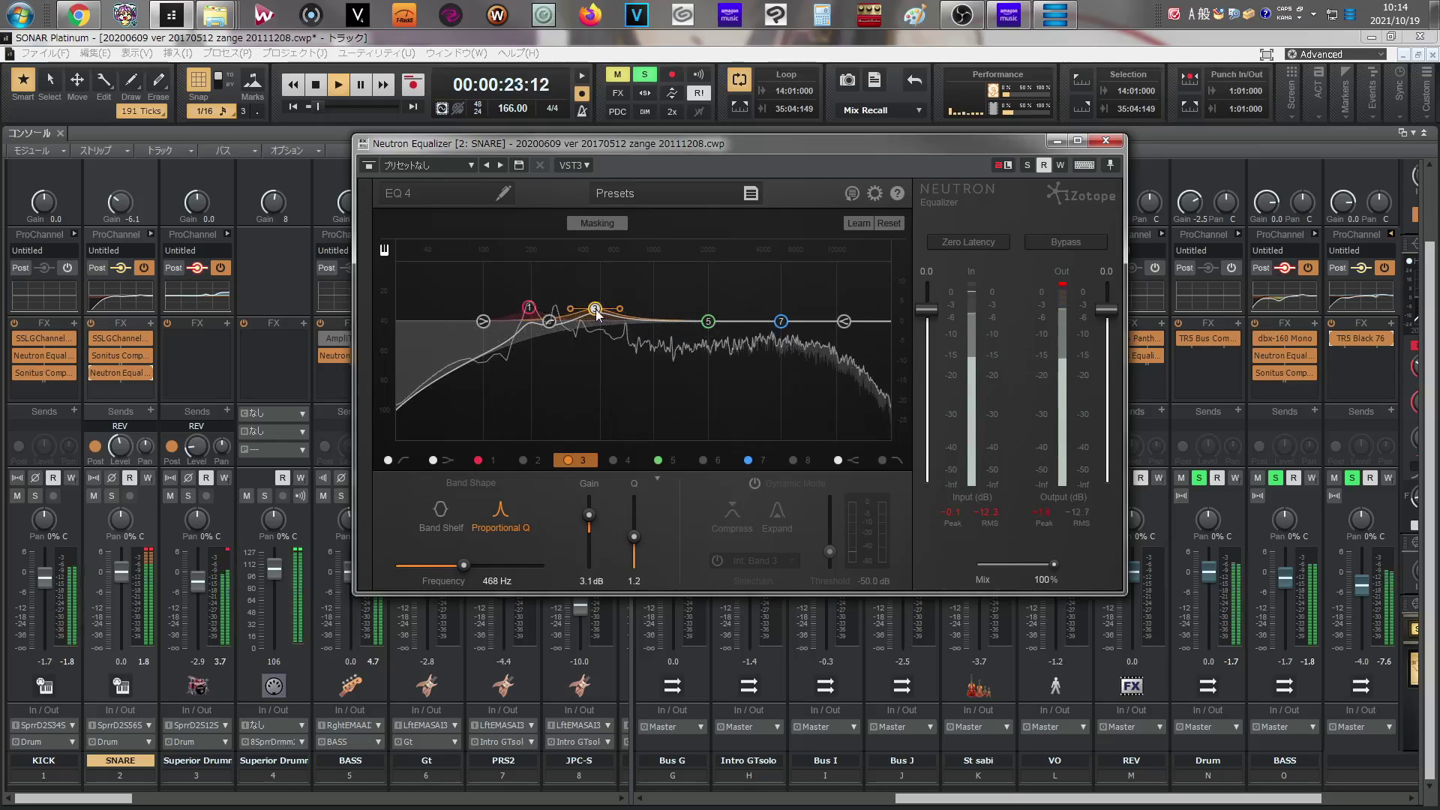
left_click_drag(597, 313, 600, 315)
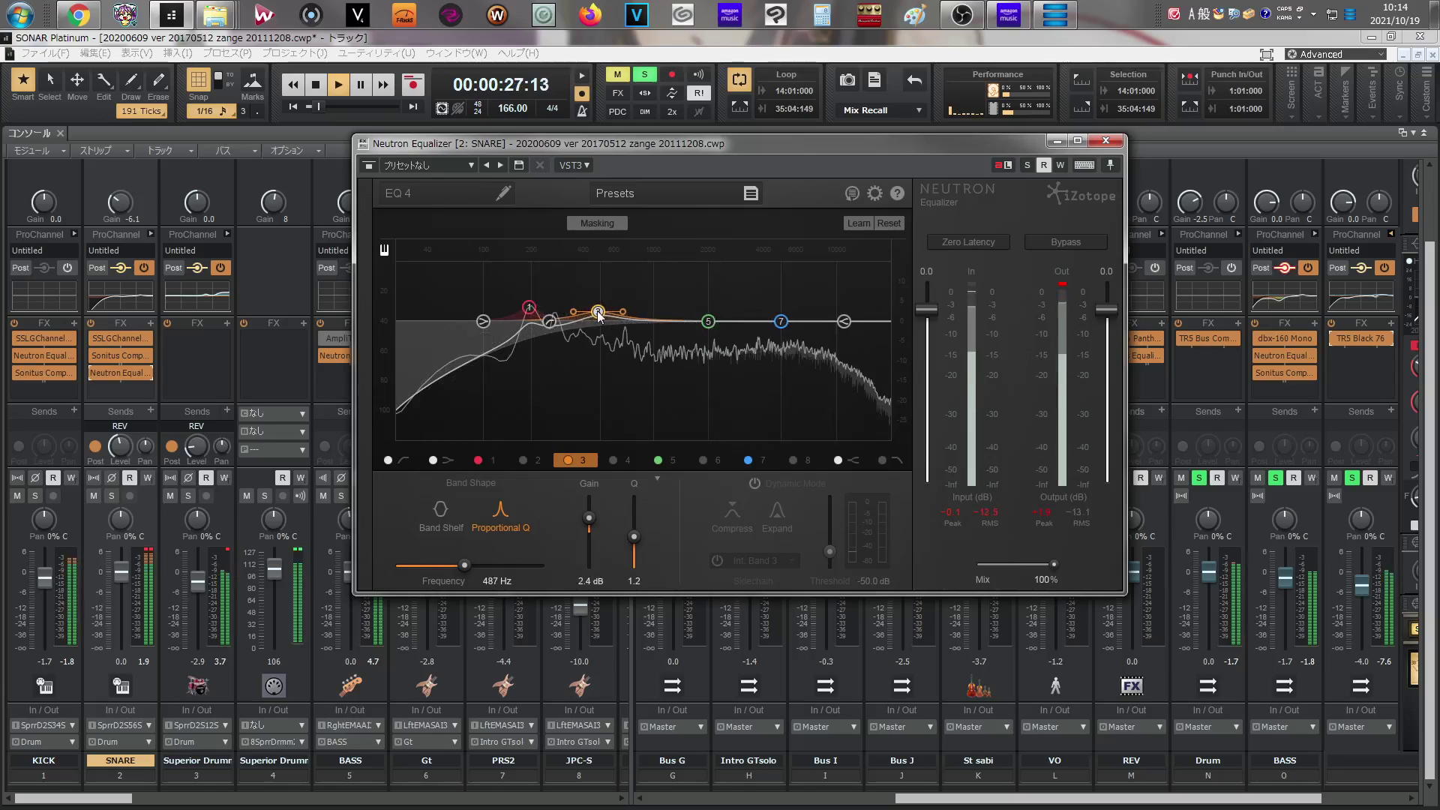
left_click_drag(598, 327, 594, 304)
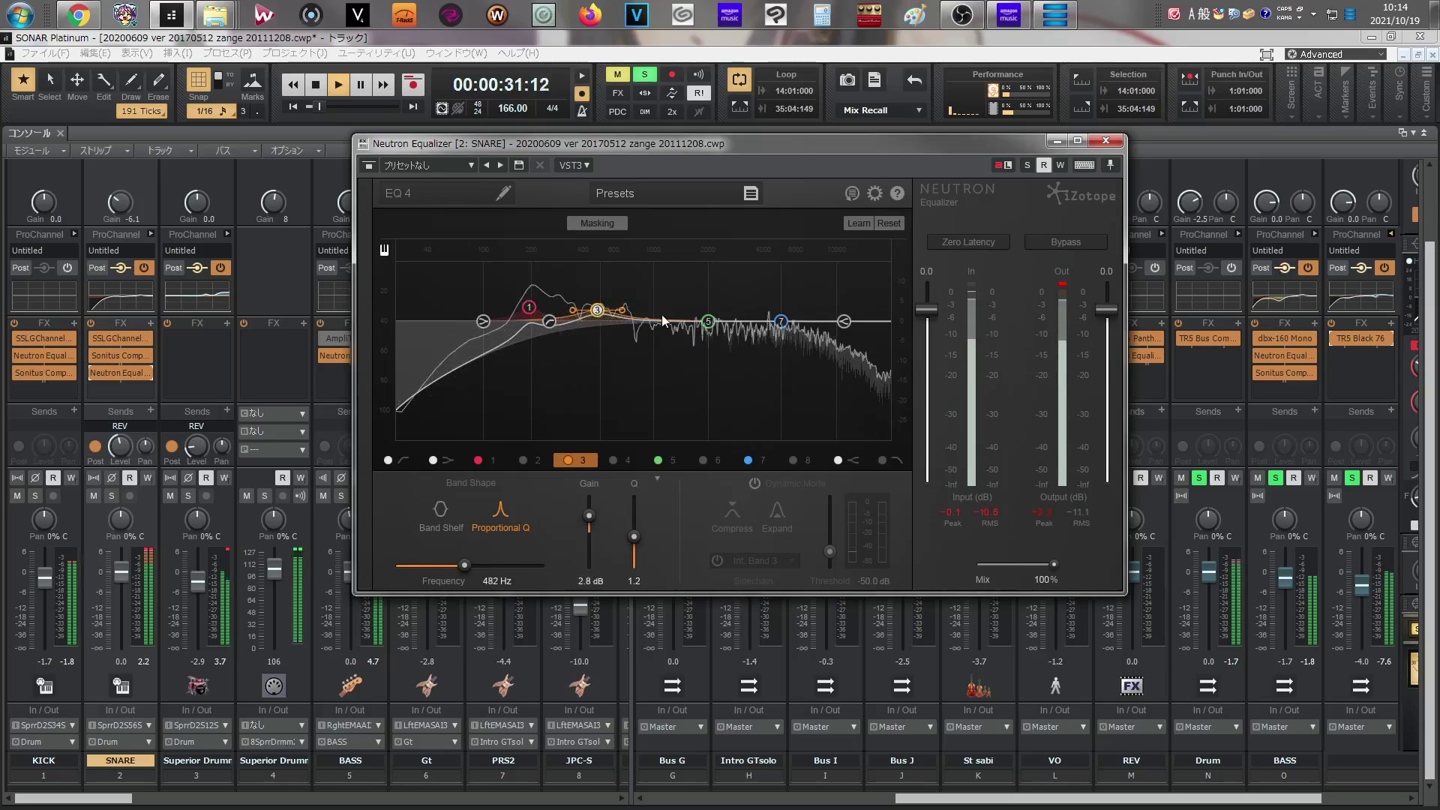
- Cut the snare equalizer's band 5 by 3.5 dB at 931 Hz with Q 1.2, and boost band 7 slightly
left_click_drag(705, 322, 675, 340)
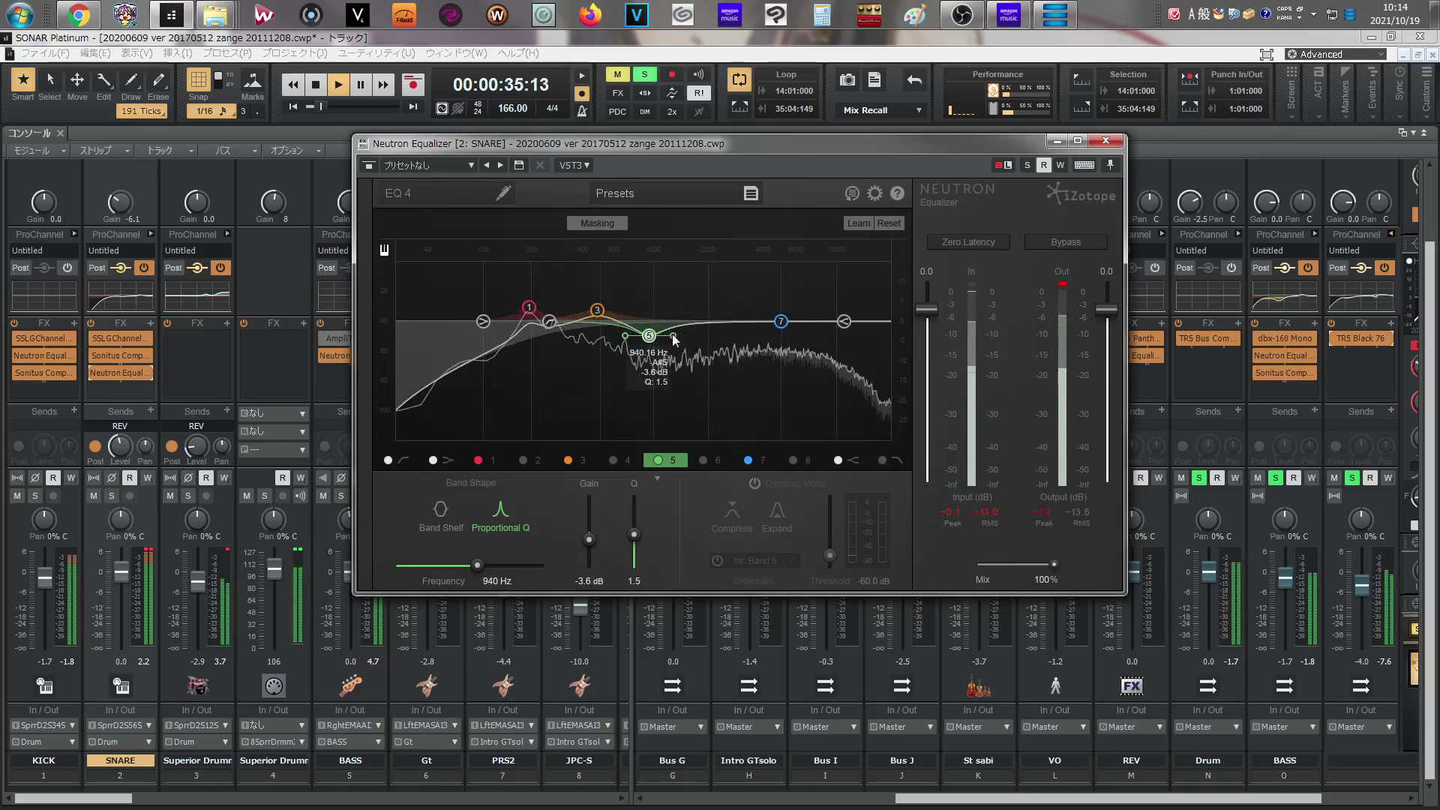
left_click_drag(781, 321, 778, 319)
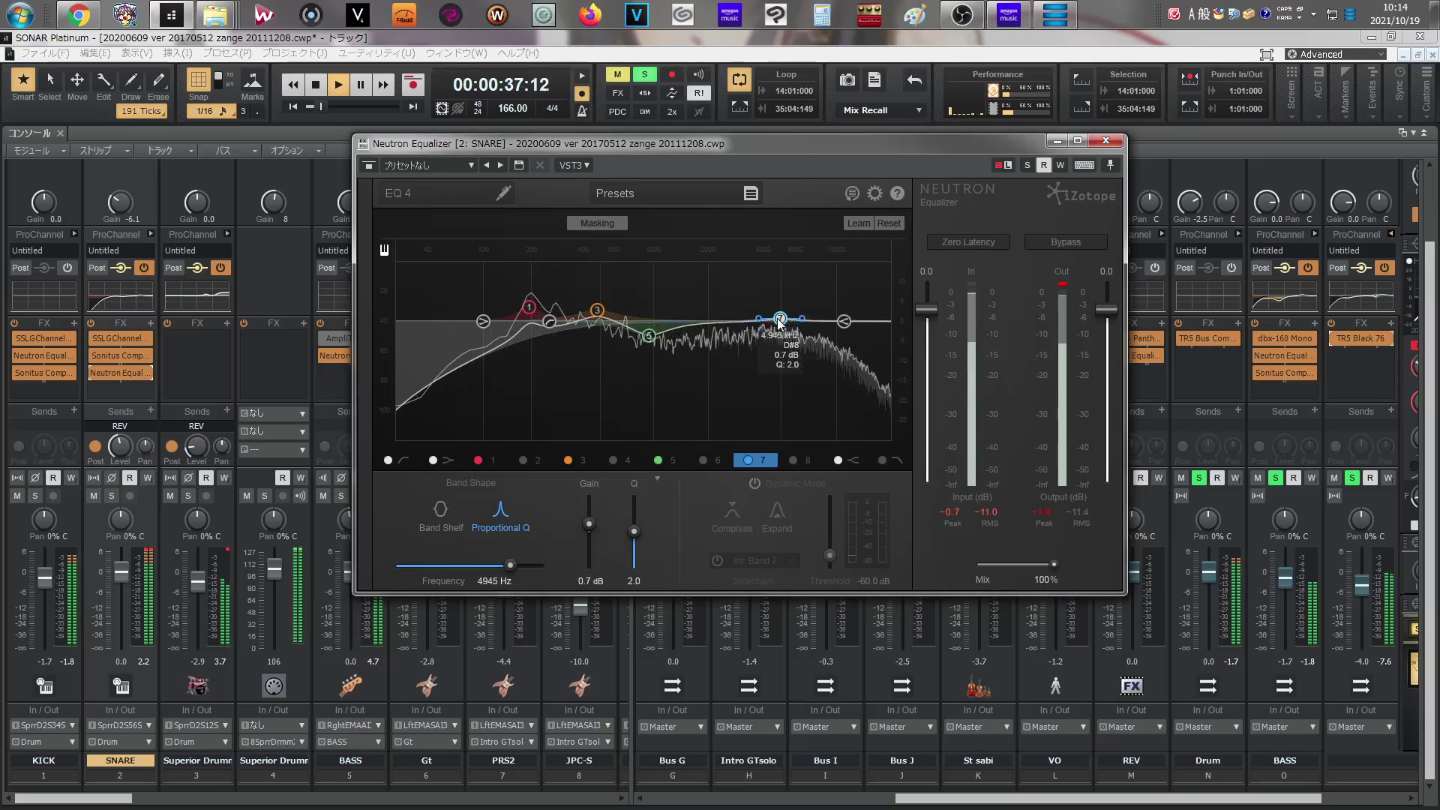
left_click(651, 336)
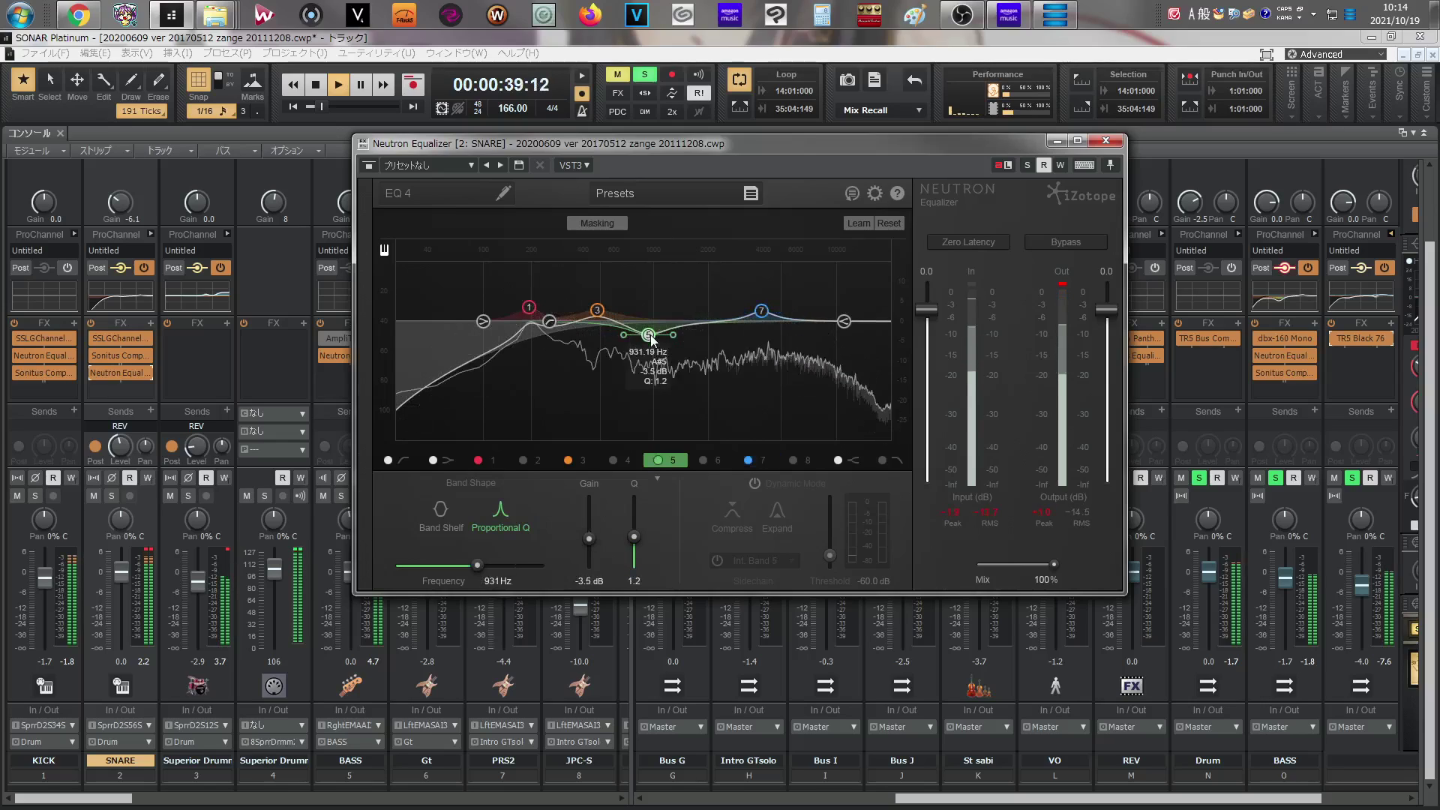
left_click(761, 311)
- Raise the snare equalizer's high shelf slightly and enable band 6 with a 1.6 dB boost at 8539 Hz
left_click_drag(787, 315, 828, 316)
left_click(703, 460)
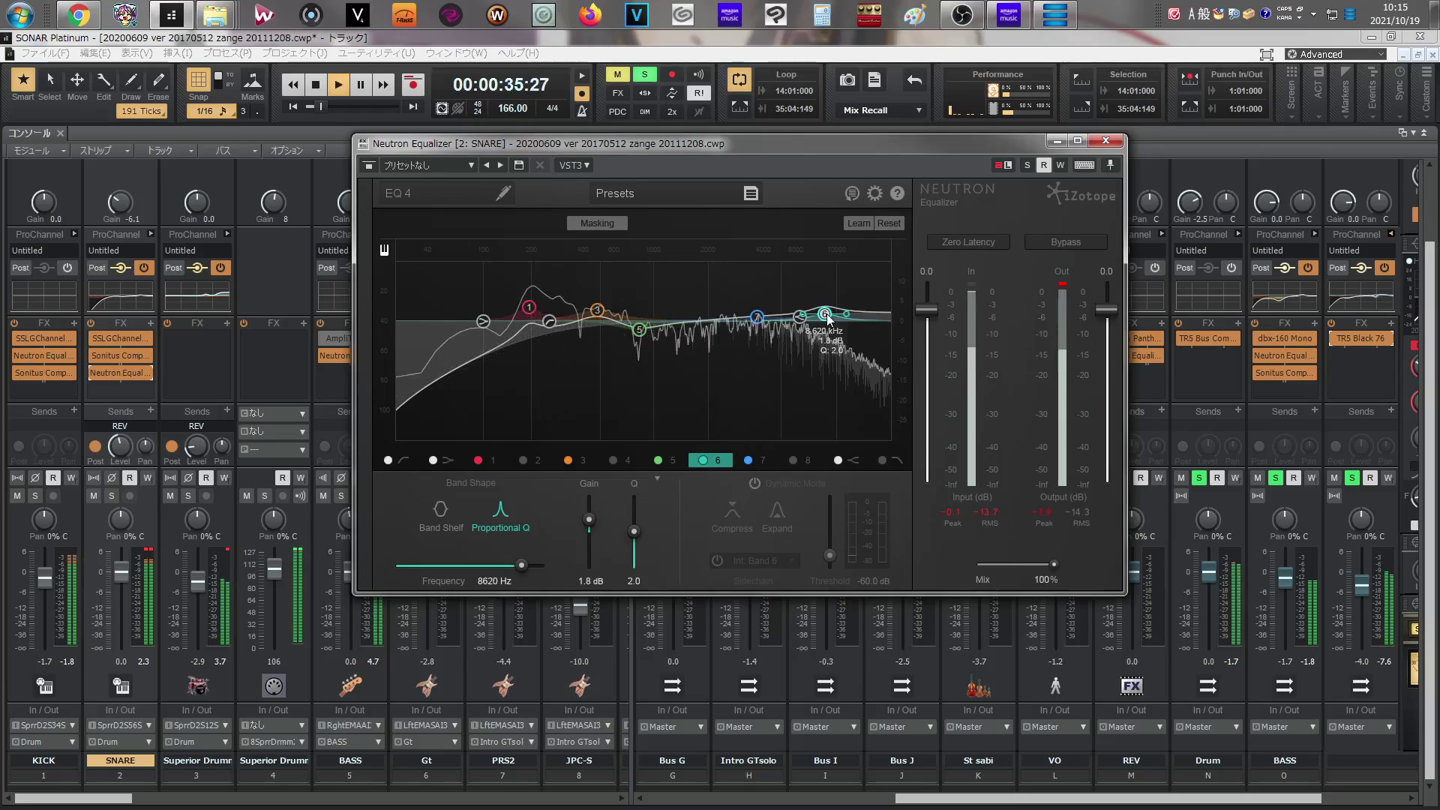
left_click_drag(827, 317, 827, 318)
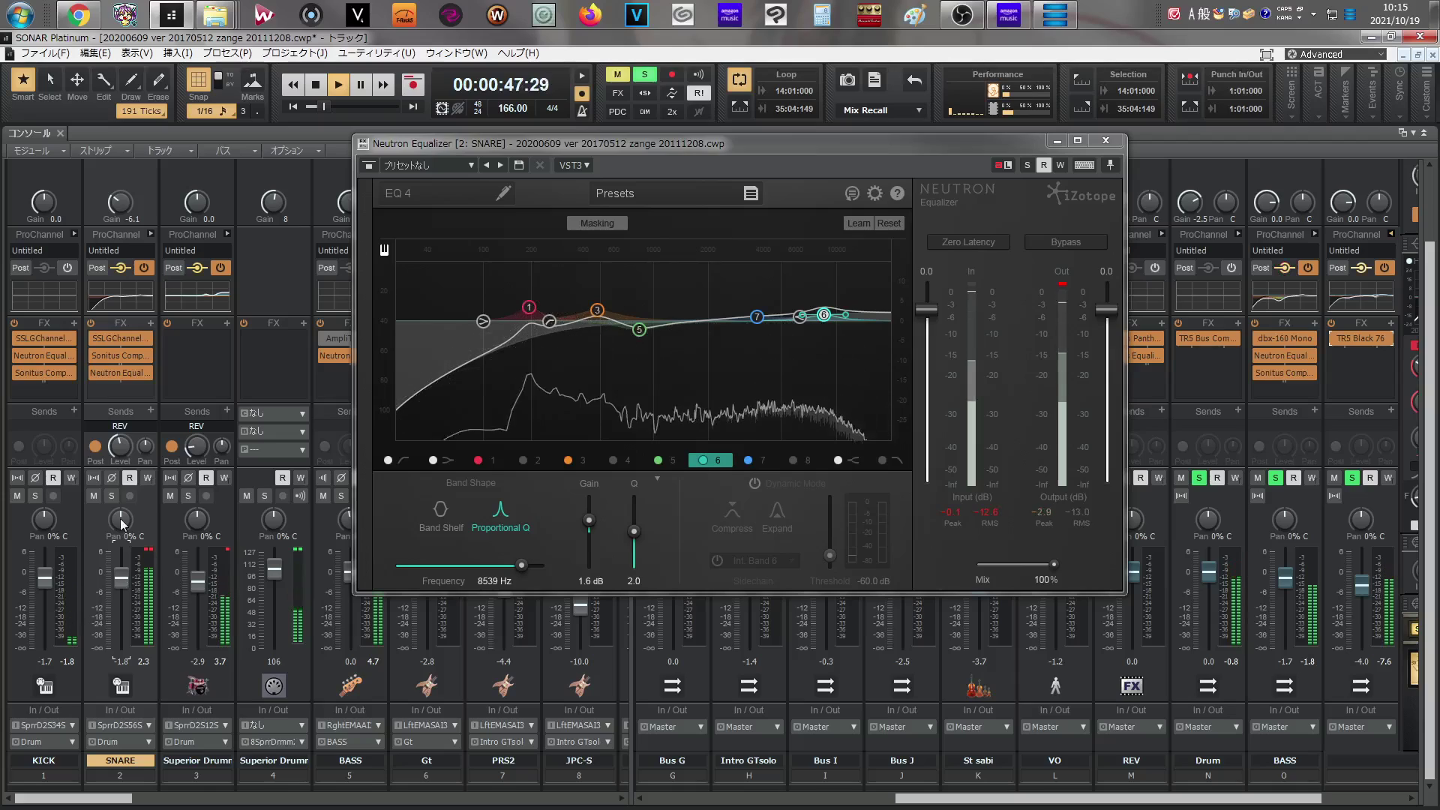
- Try the TR5 Stealth Limiter after the equalizer on the SNARE track, and remove it from the effects rack
right_click(130, 393)
mouse_move(278, 399)
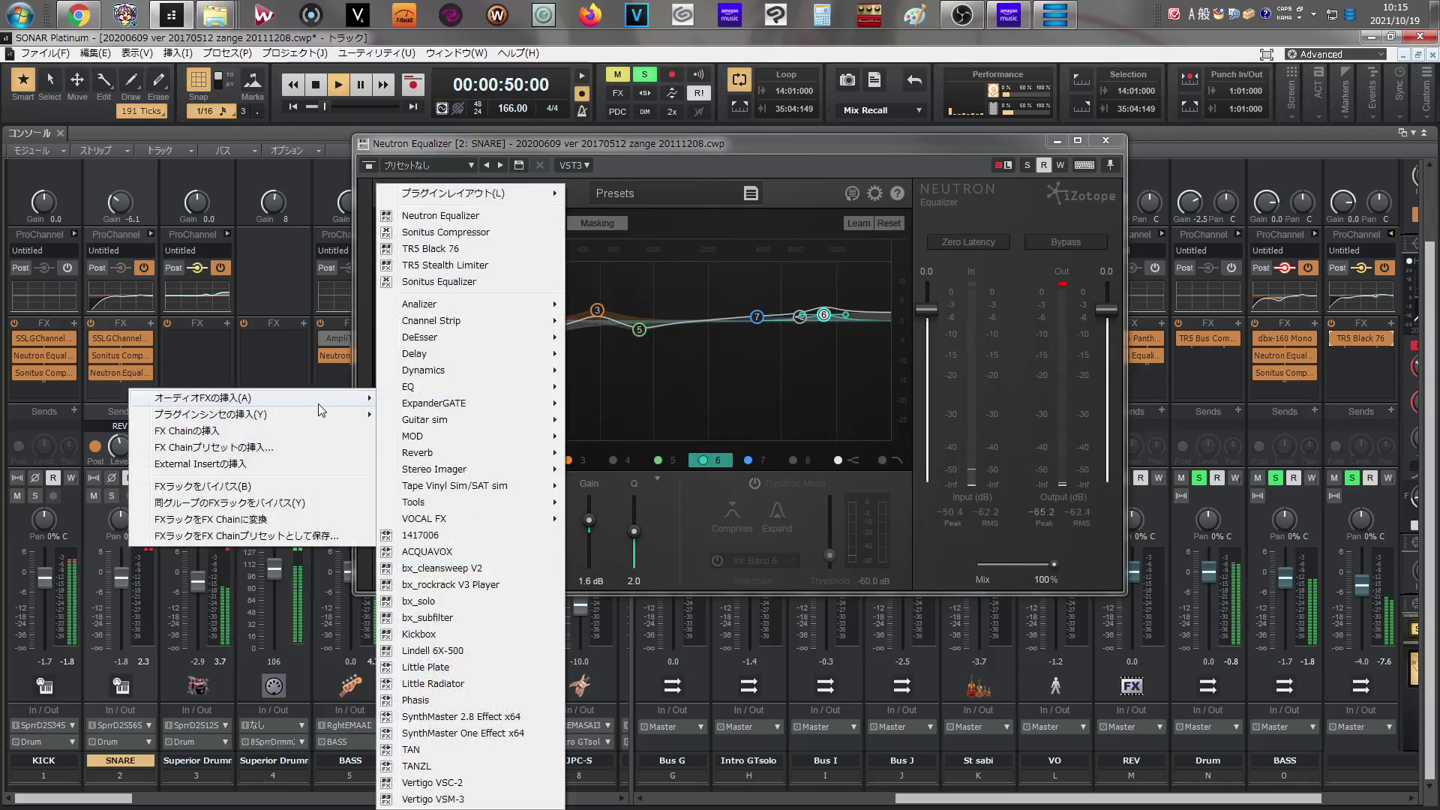
mouse_move(491, 471)
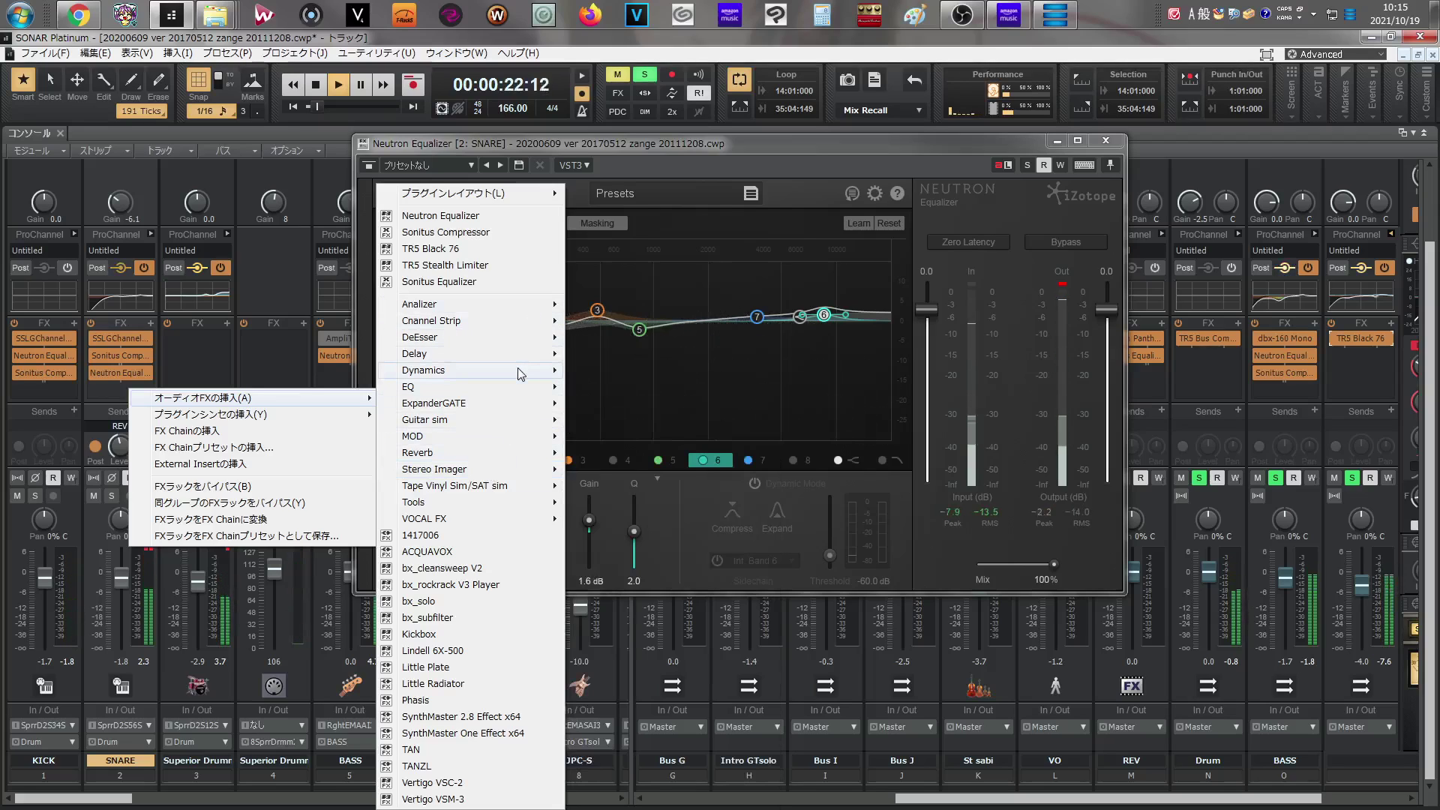
mouse_move(521, 373)
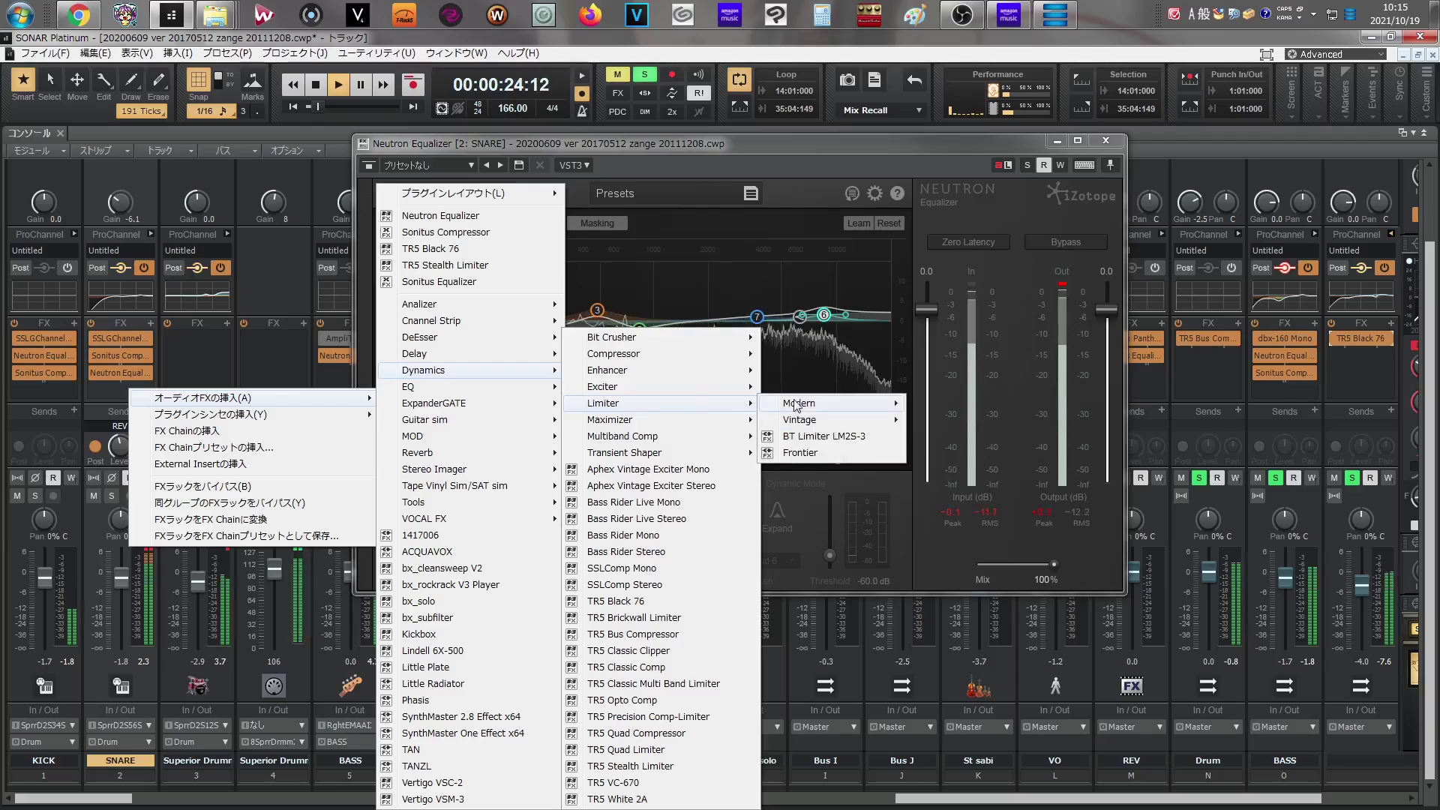
left_click(681, 763)
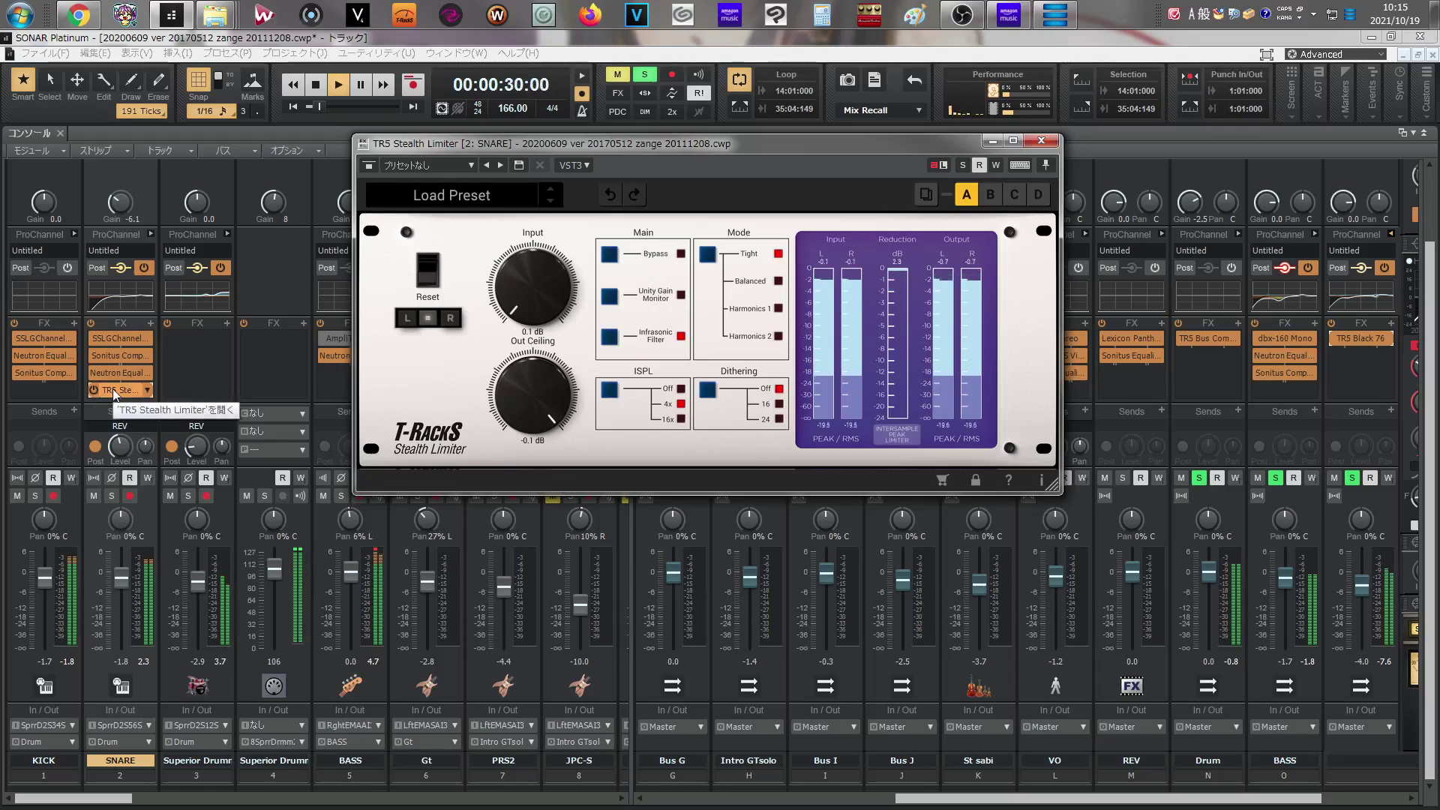
right_click(113, 388)
left_click(126, 407)
- Insert the Waves L1 limiter Mono after the equalizer in the SNARE track's effects rack, and close its plug-in window
right_click(126, 396)
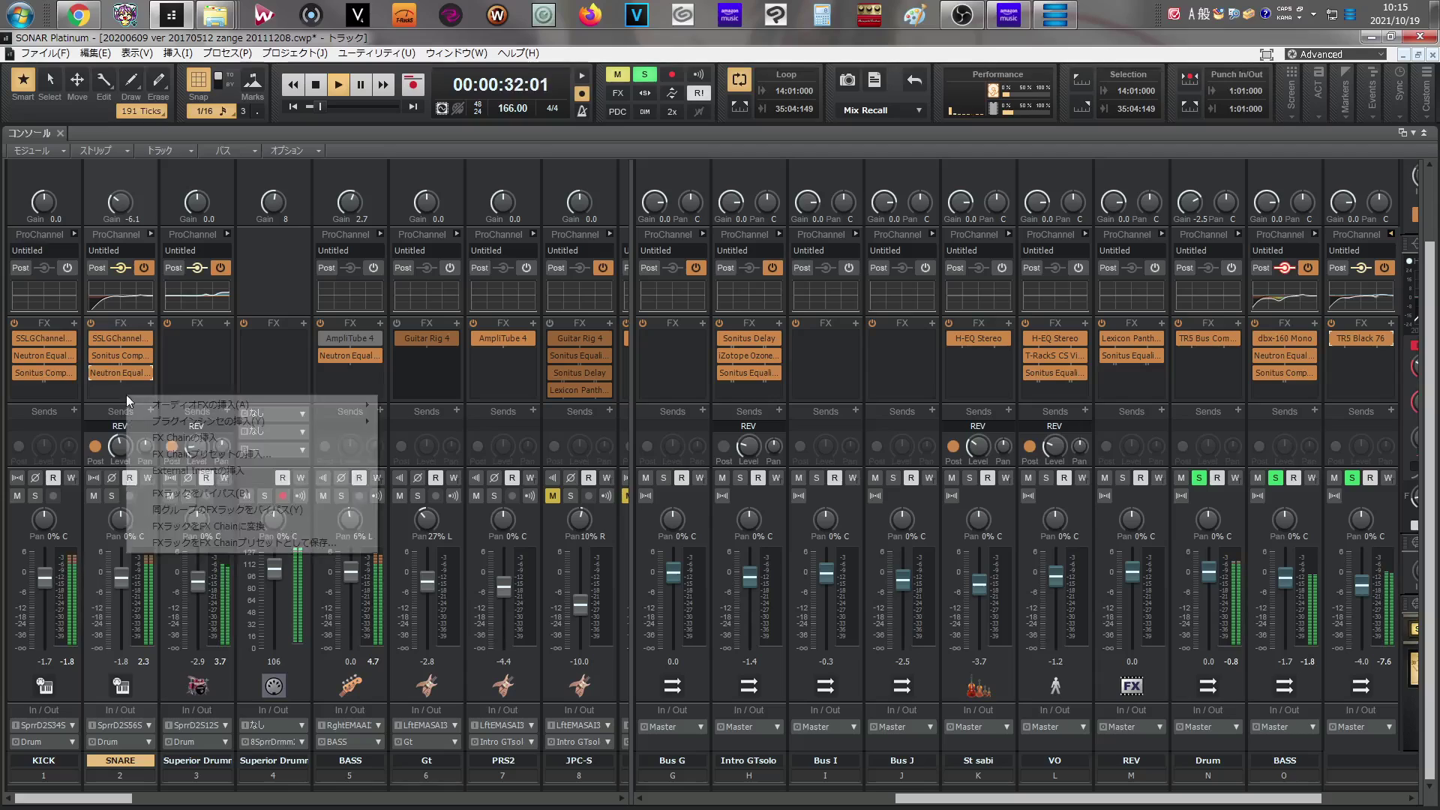
mouse_move(219, 409)
mouse_move(501, 373)
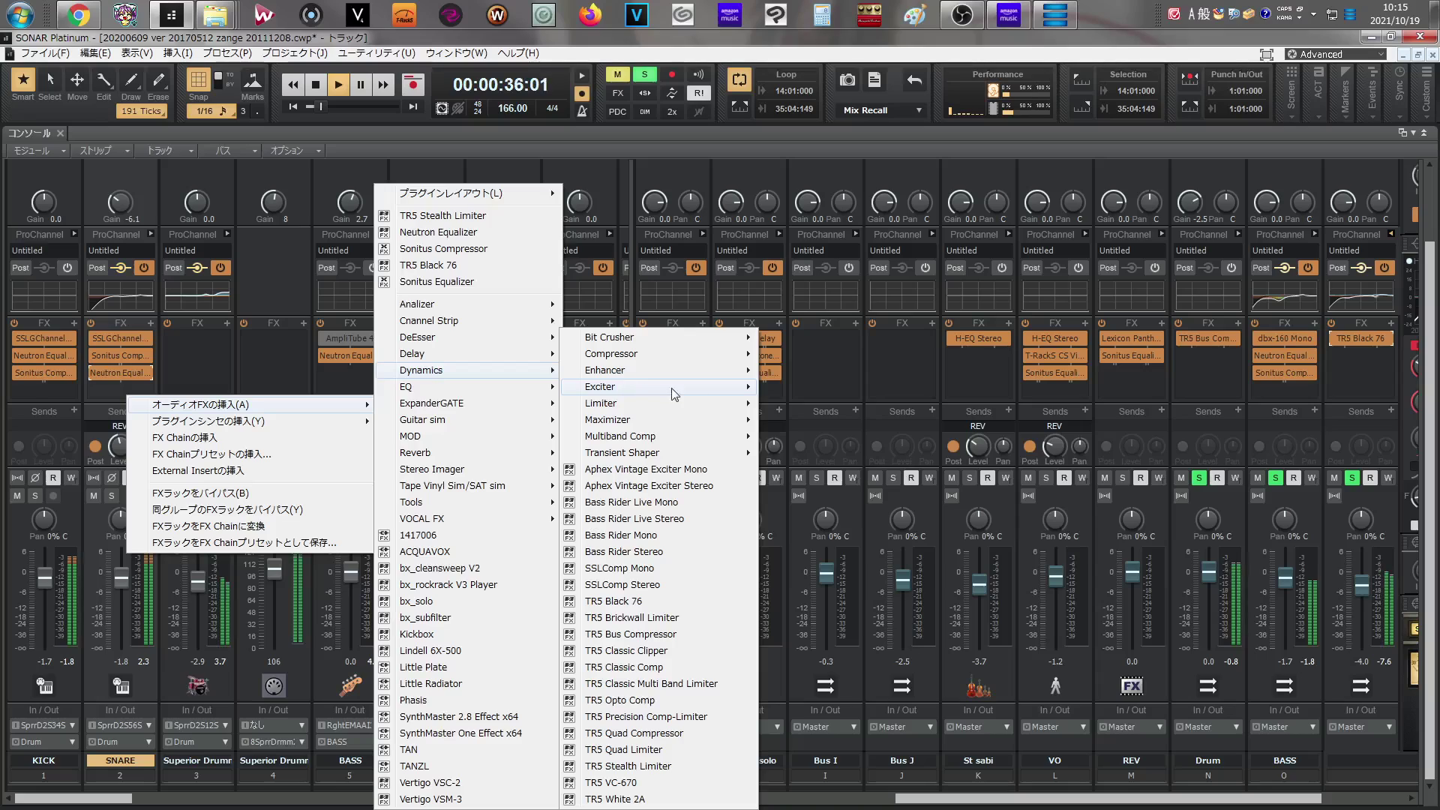
mouse_move(729, 410)
mouse_move(845, 406)
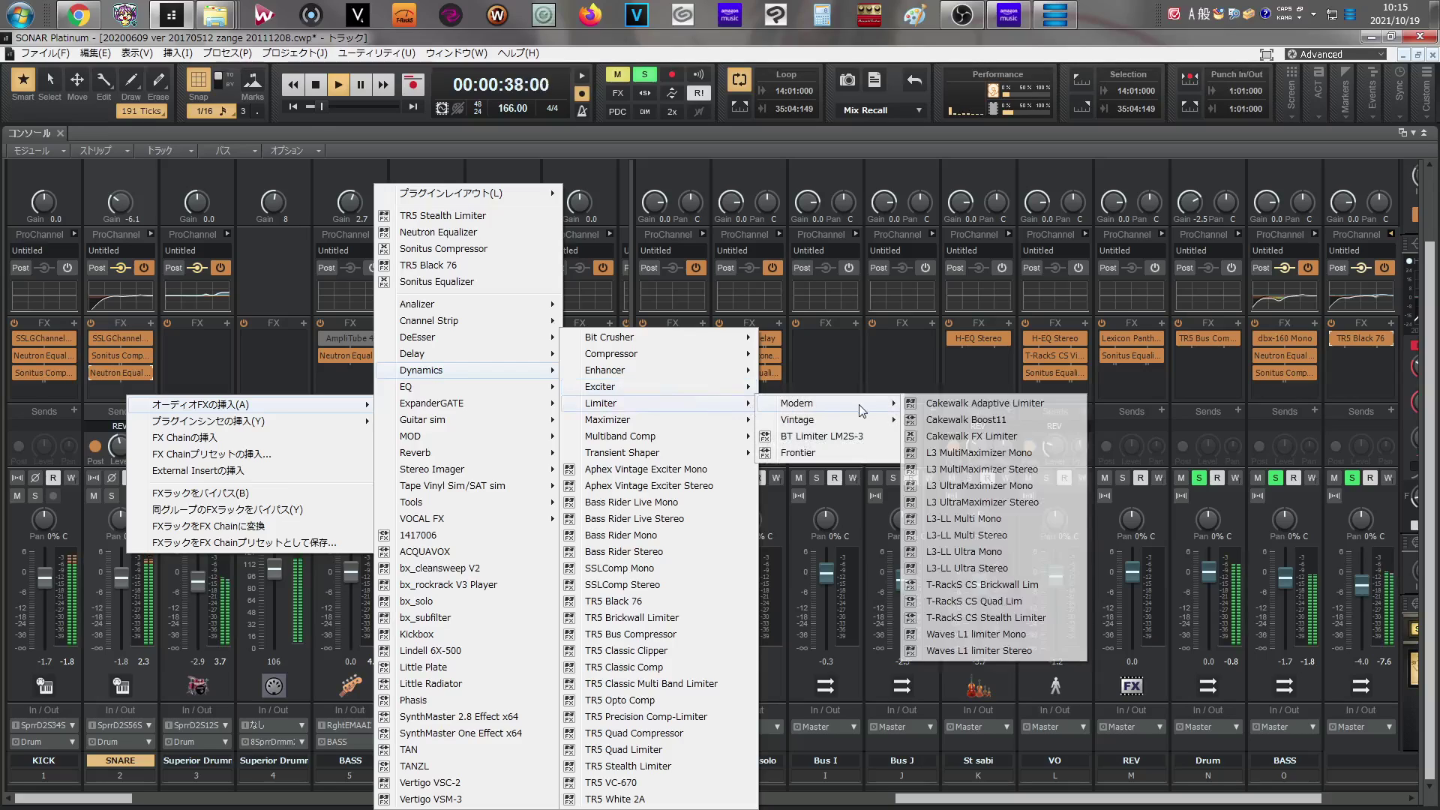
left_click(992, 635)
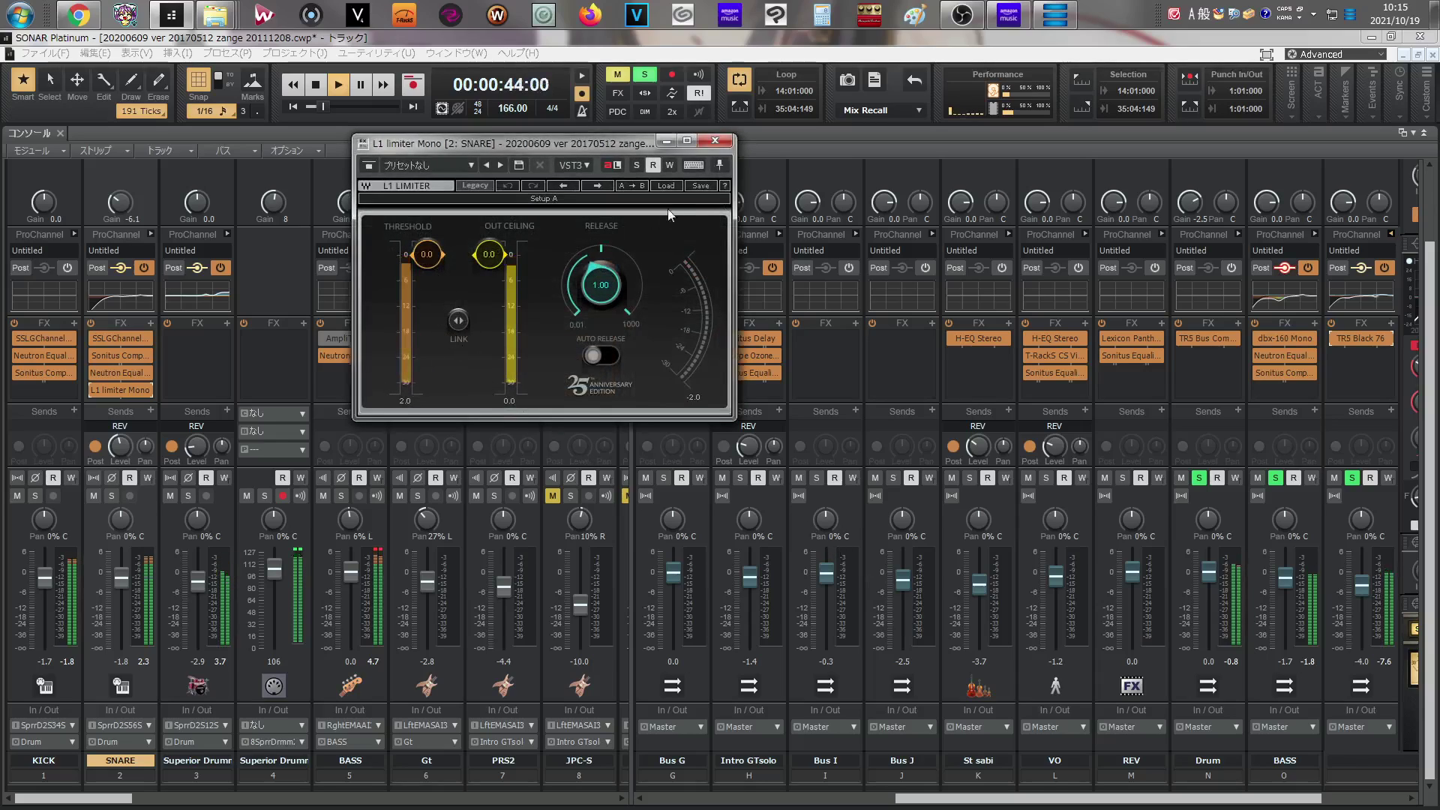
left_click(715, 140)
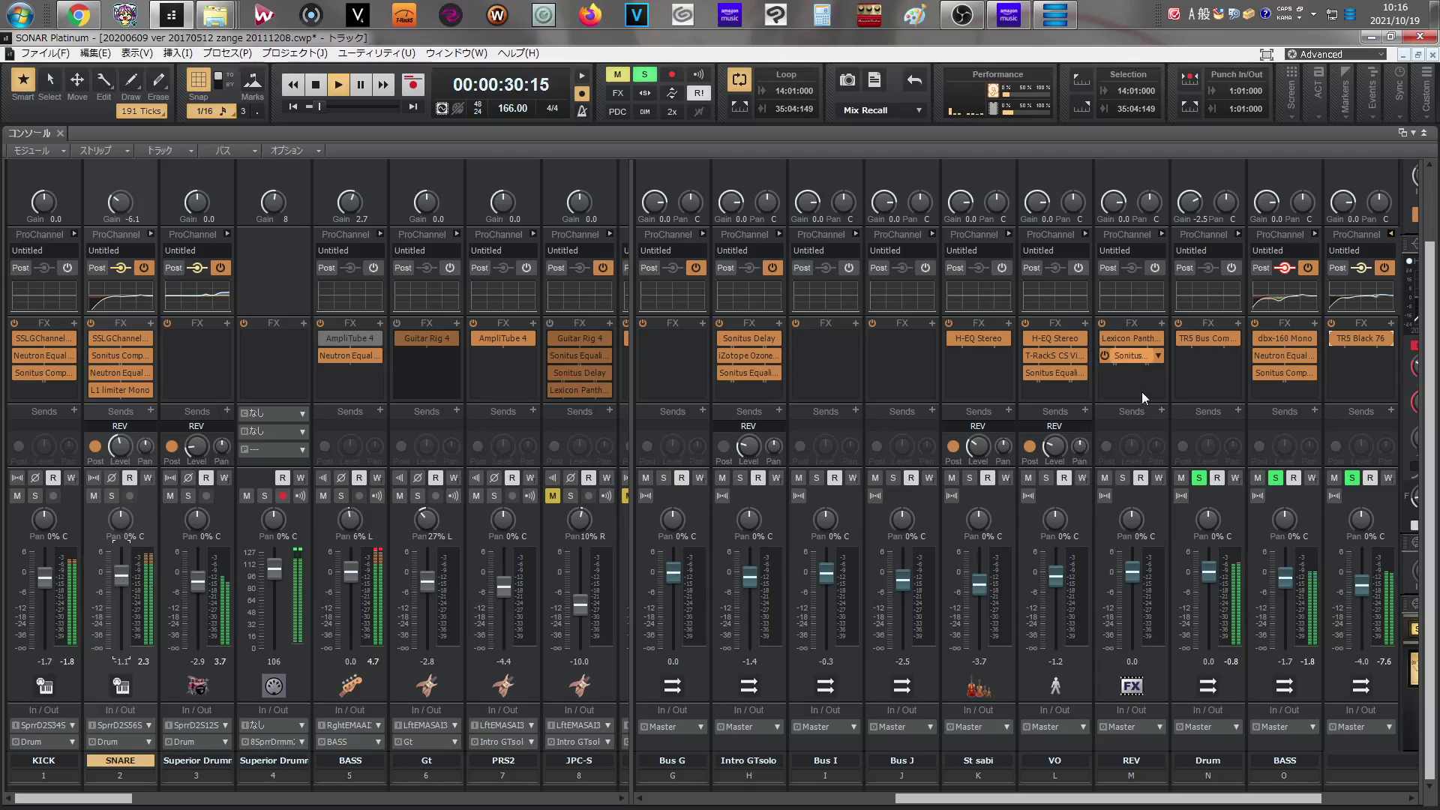
- Release all bus solos to hear the full mix, and briefly solo the EWQLSO Silver strings track 21 to check it
left_click(636, 75)
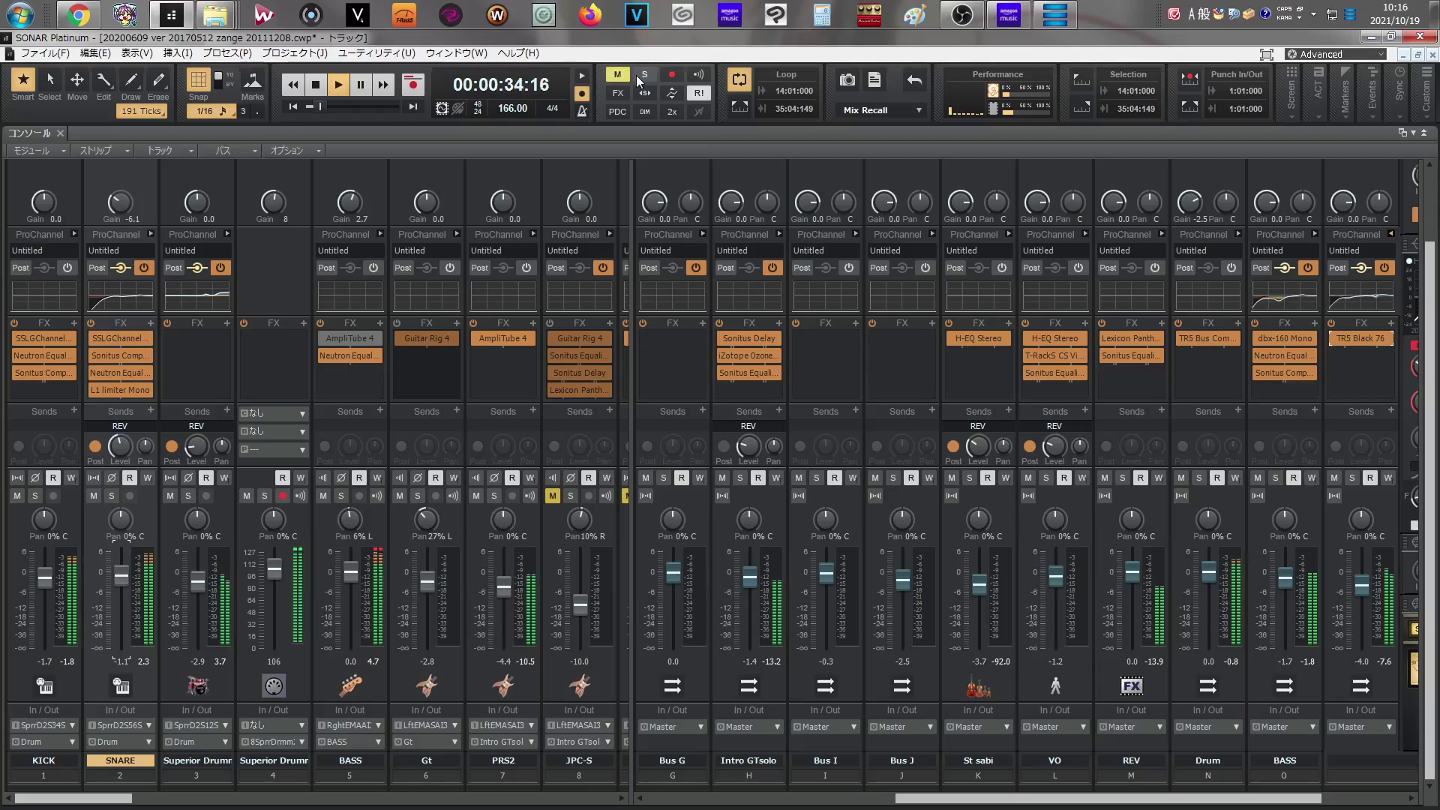
left_click(191, 798)
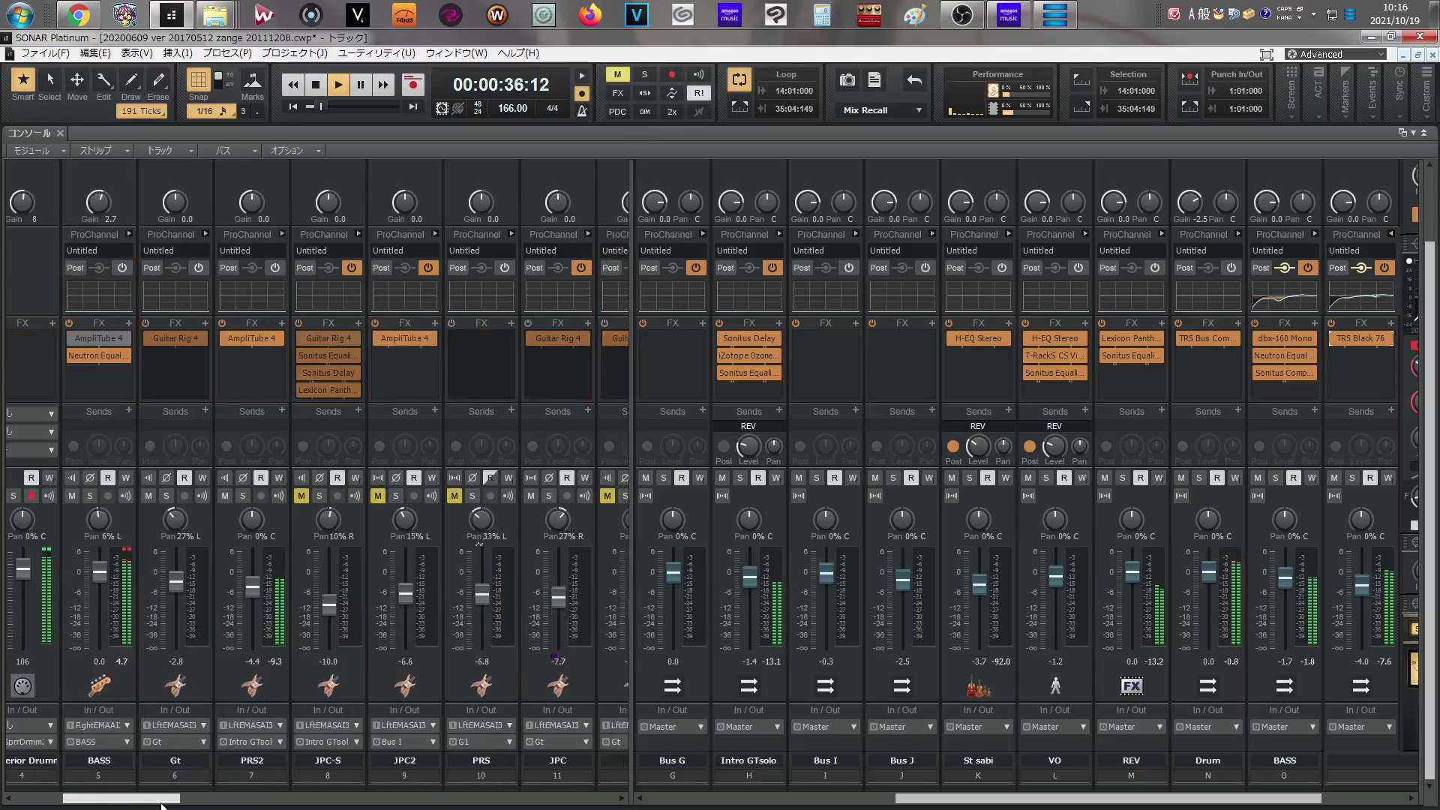
left_click_drag(191, 798, 297, 798)
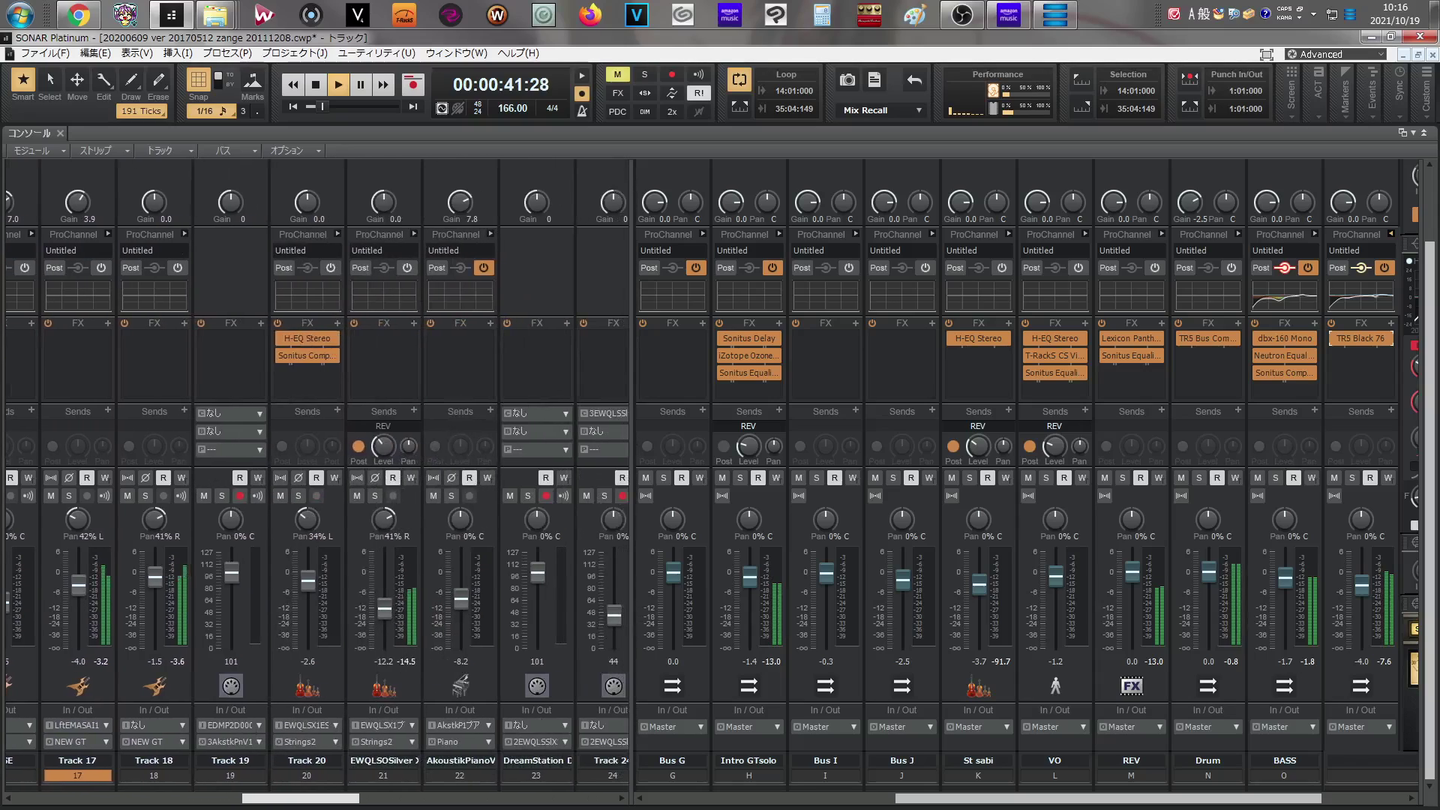
left_click(380, 498)
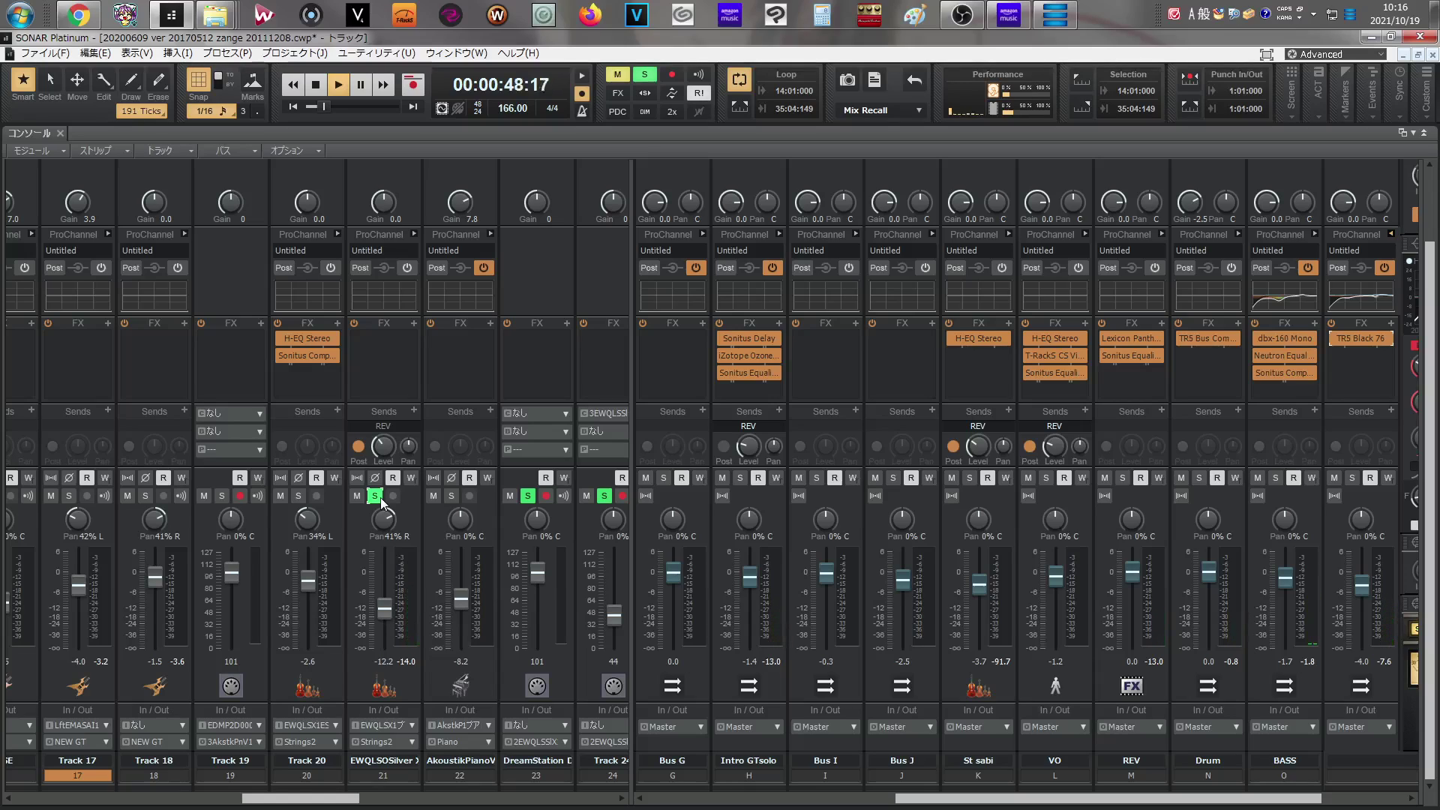
left_click(380, 497)
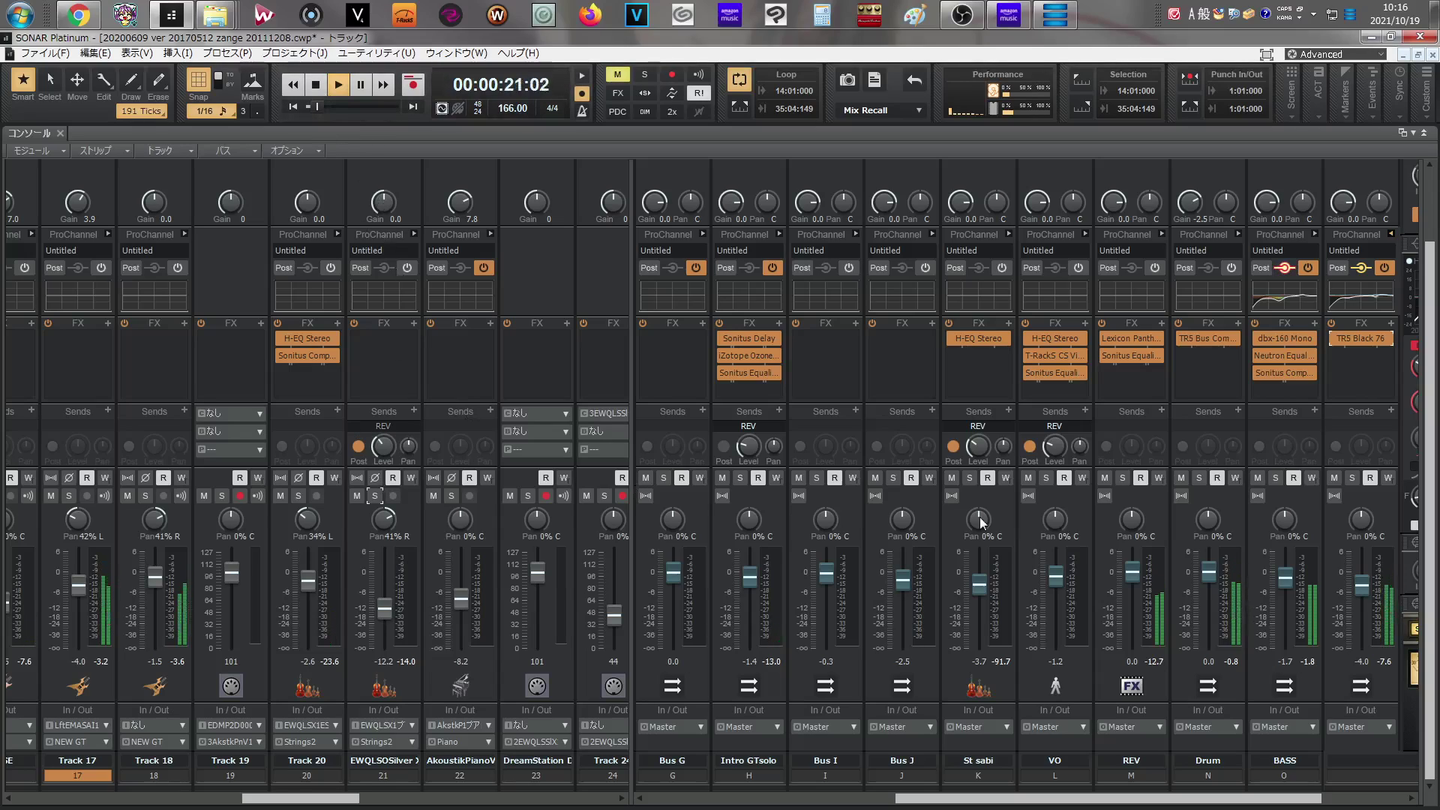
- Audition the Drum, BASS and NEW GT buses in solo, dropping NEW GT from the group and releasing the remaining solos
left_click(1199, 478)
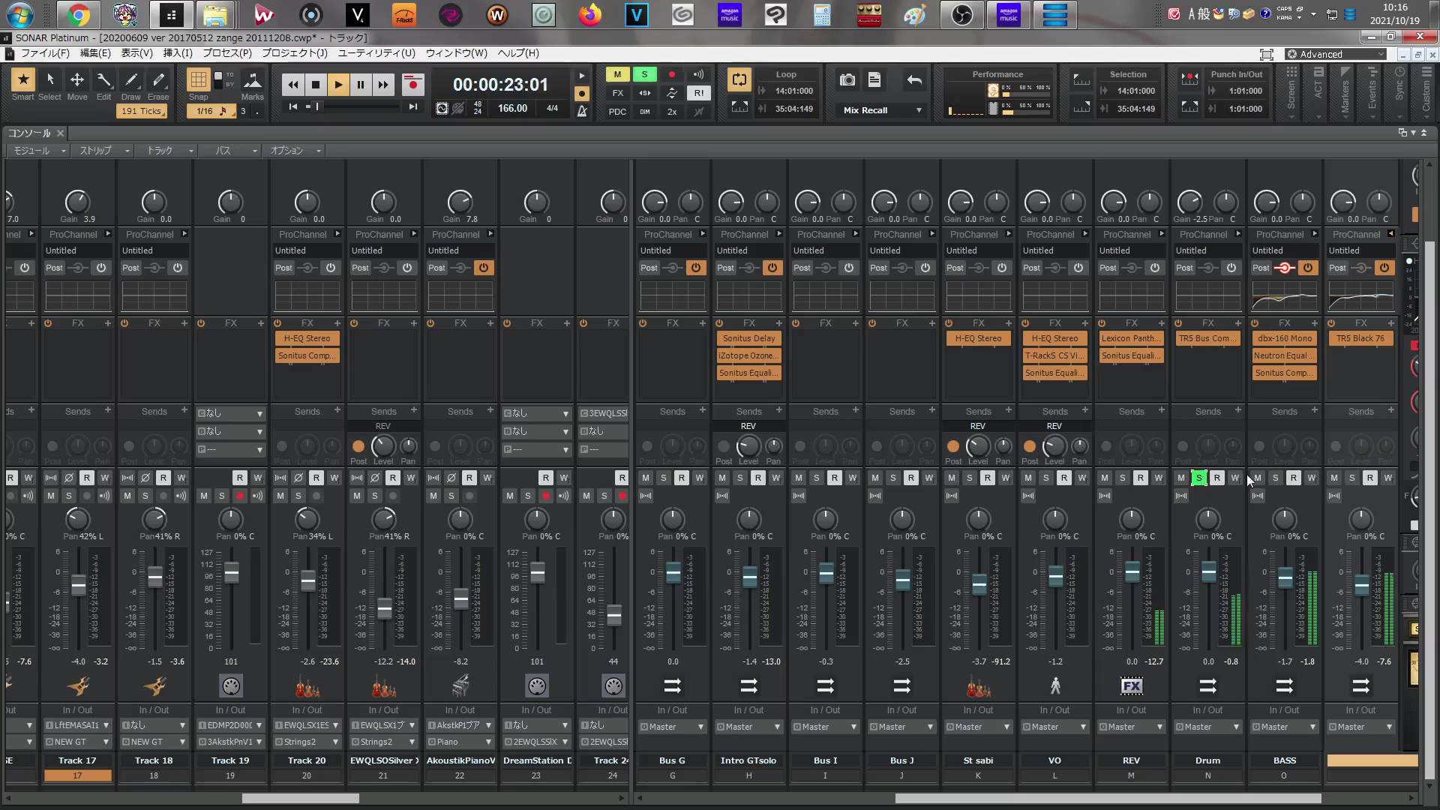
left_click(1275, 478)
left_click(1352, 478)
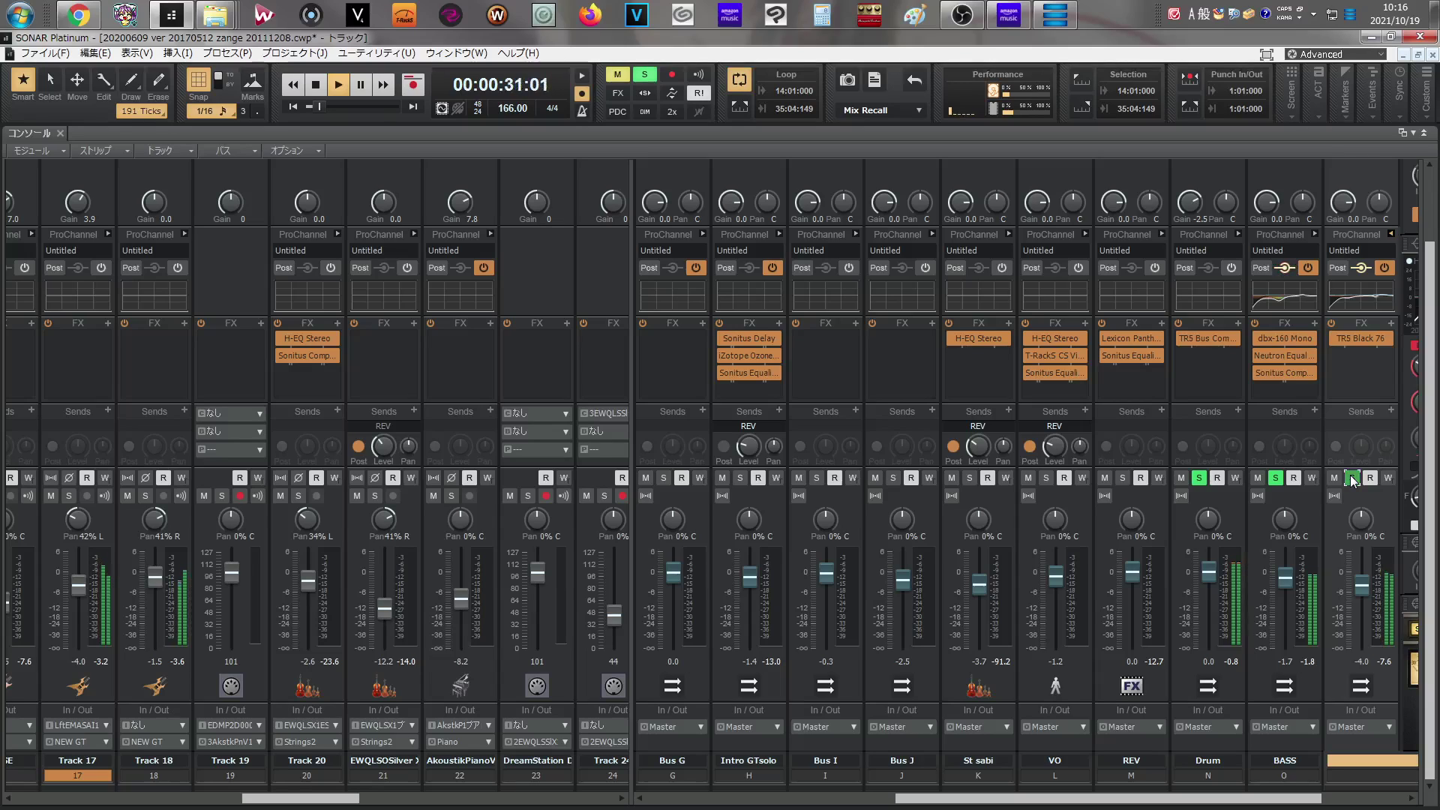
left_click(1352, 478)
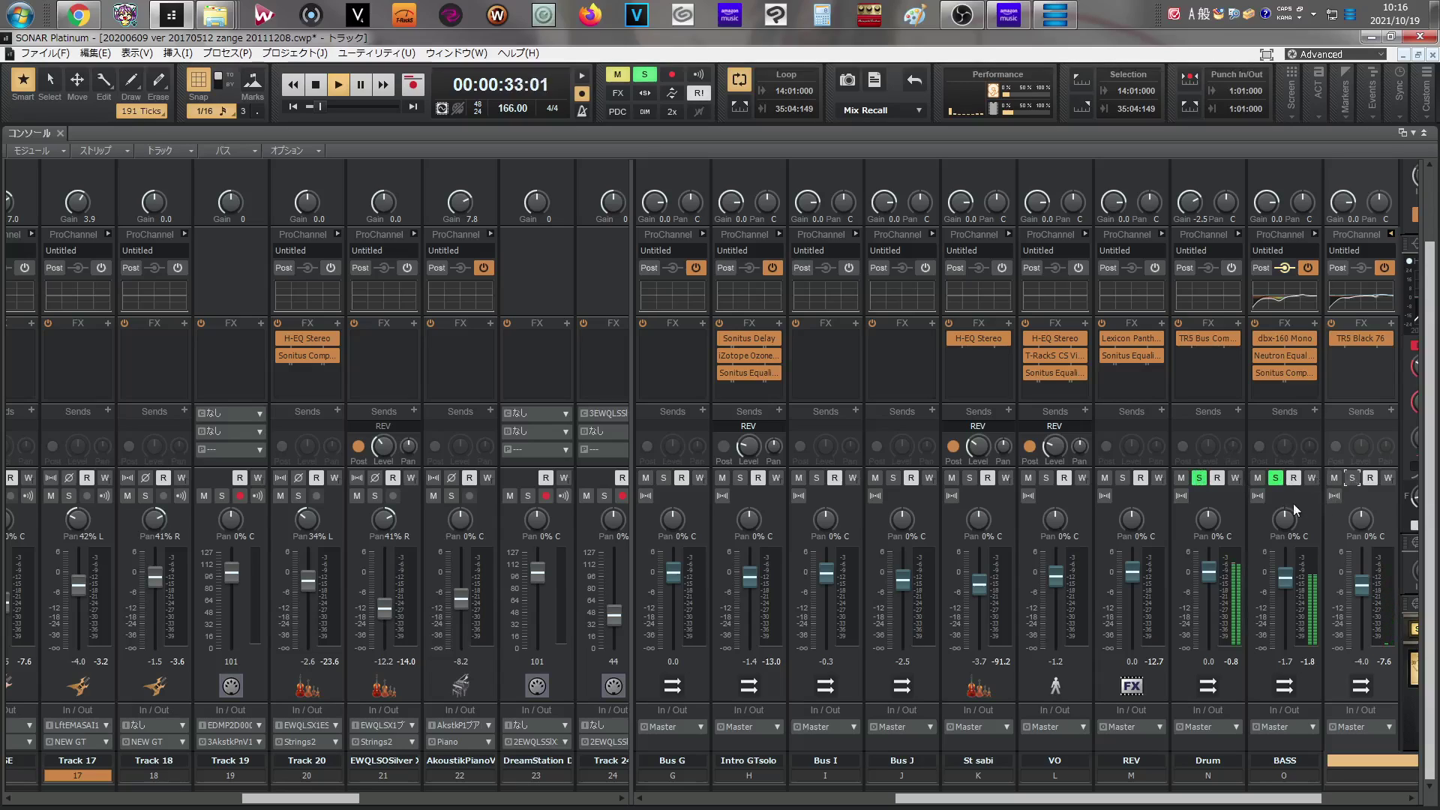
left_click(1198, 478)
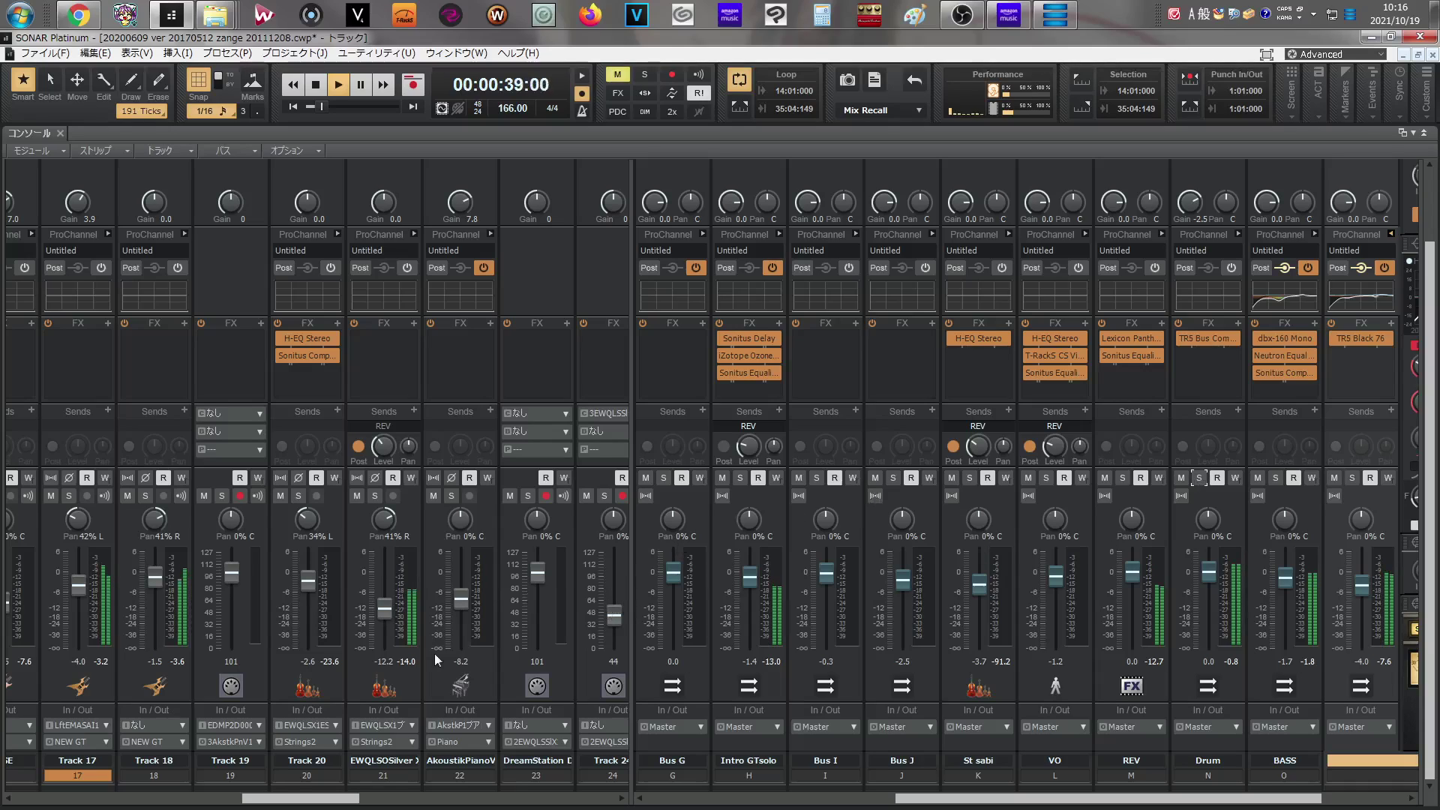
left_click_drag(301, 799, 428, 809)
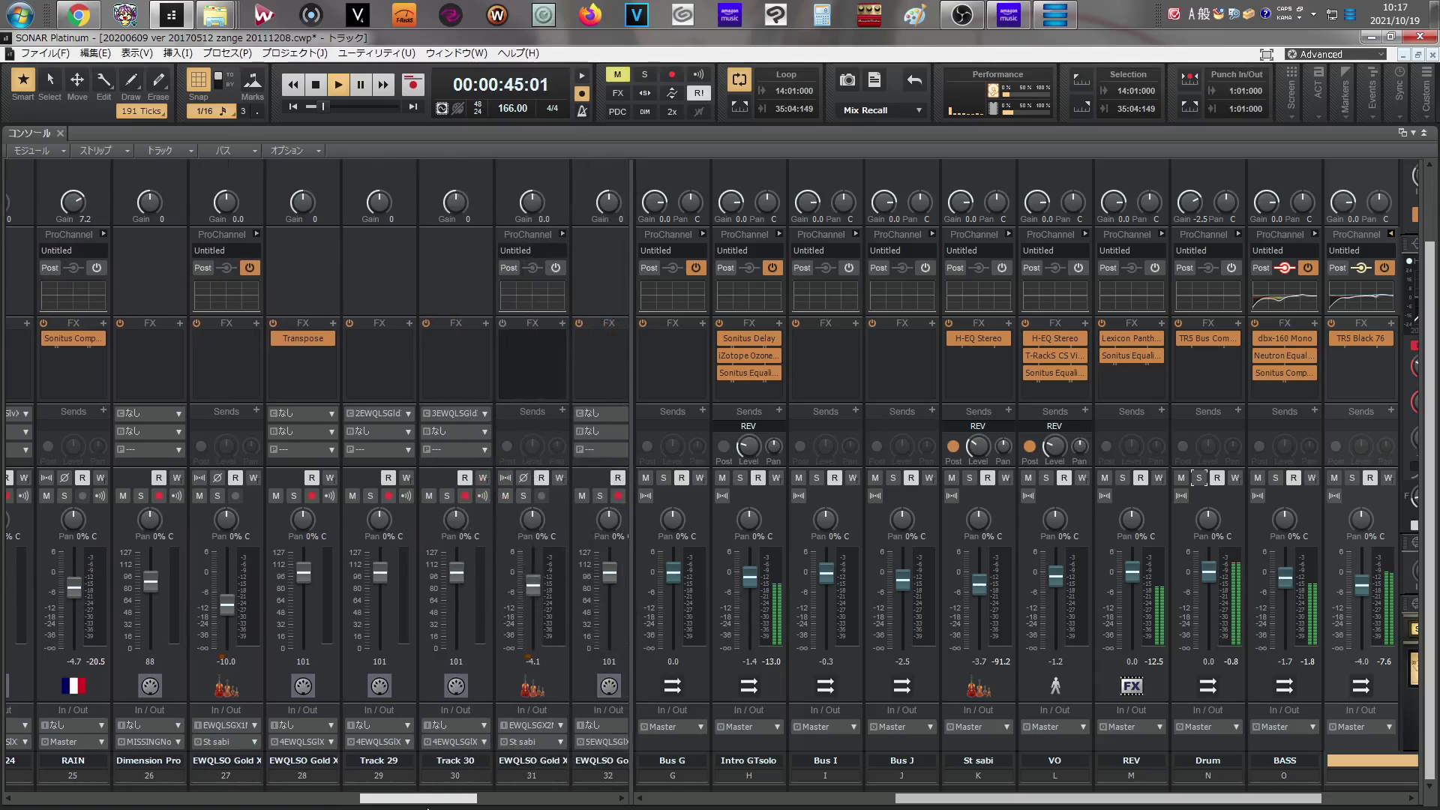